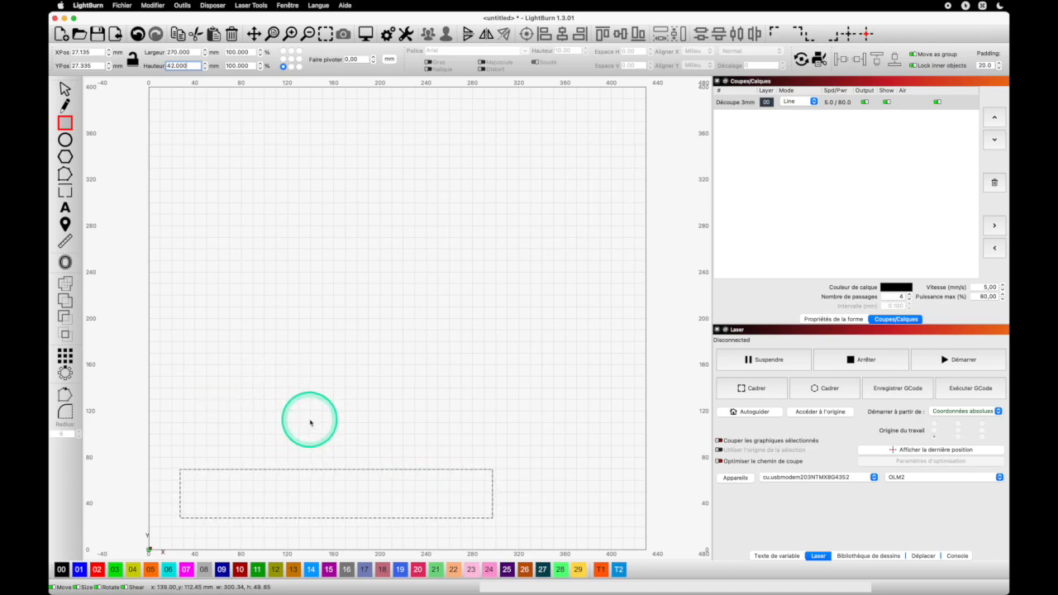
Step: Round all four corners of the 270 × 42 mm rectangle with a 6 mm radius
left_click(65, 88)
left_click(268, 483)
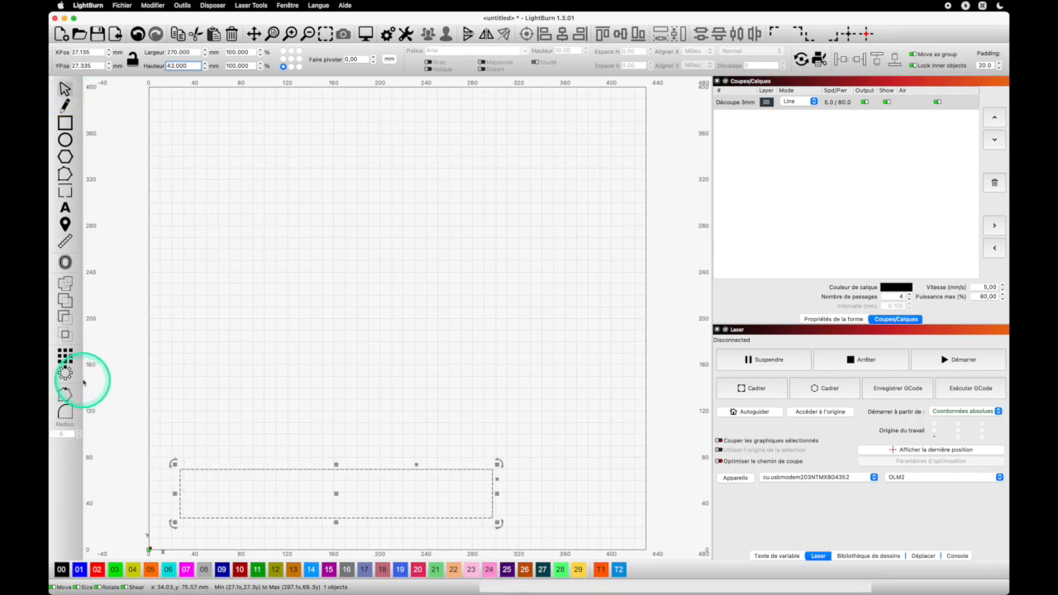
left_click(64, 411)
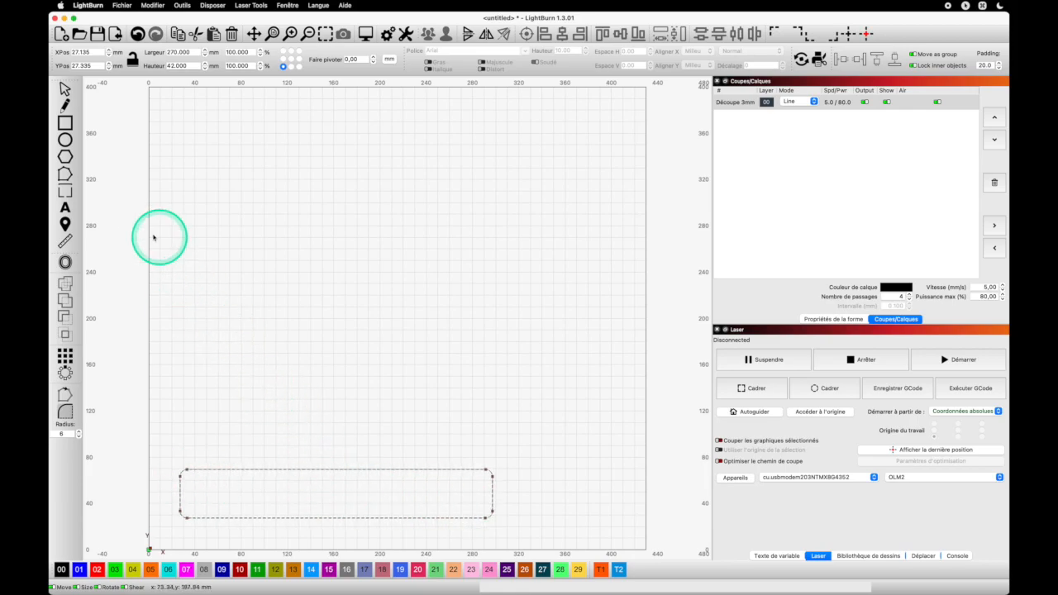
Step: Offset the rounded rectangle inward by 2.50 mm with the round corner style, keeping the original outline
left_click(65, 262)
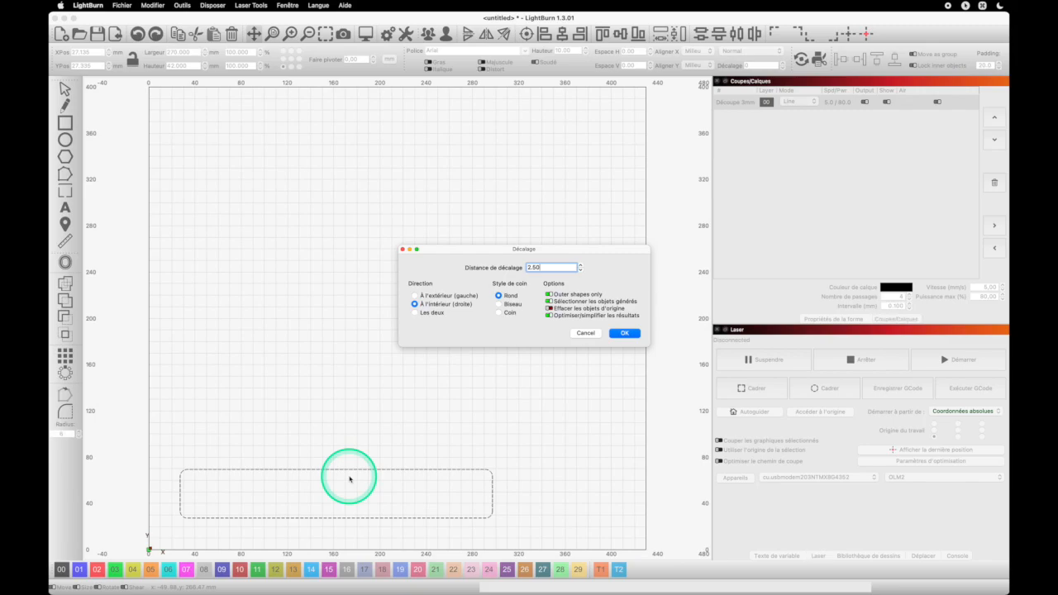
left_click(544, 266)
left_click(526, 267)
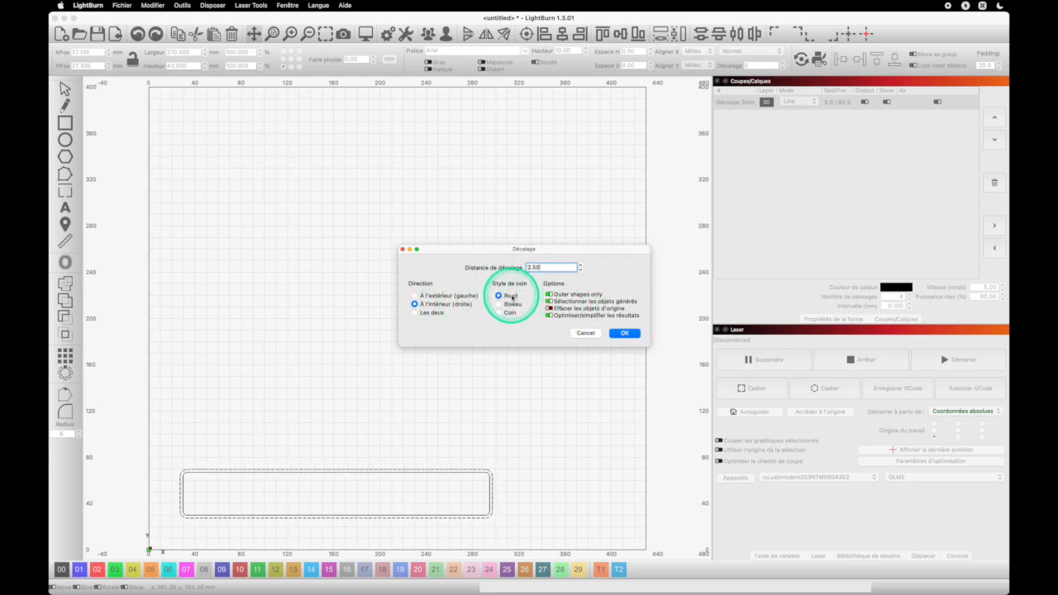
left_click(632, 337)
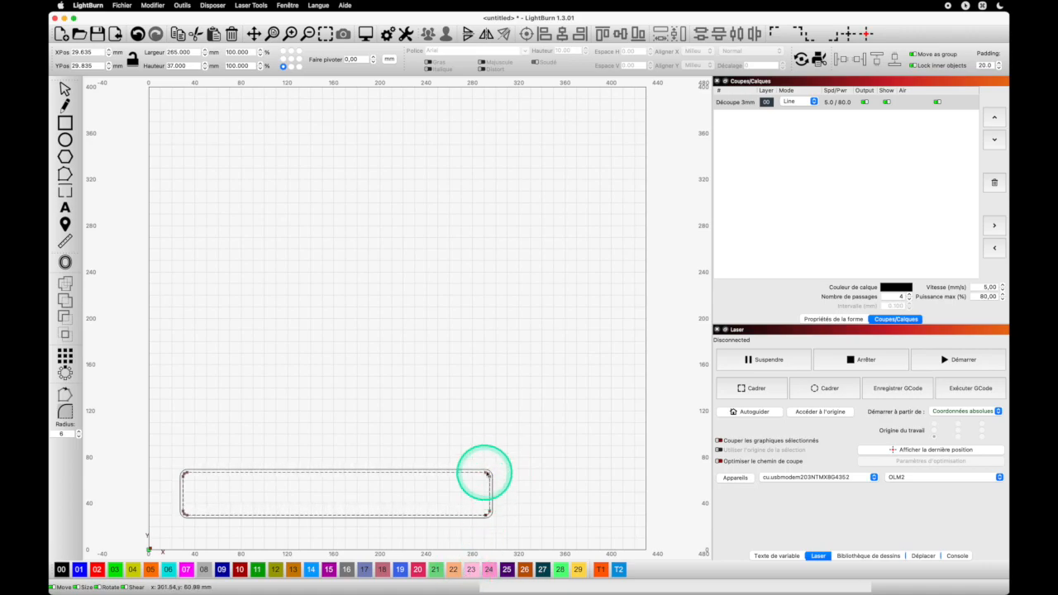
Step: Draw an ellipse about 24.5 mm wide and 19.5 mm high above the rectangles, near their left end
left_click(353, 59)
left_click(326, 35)
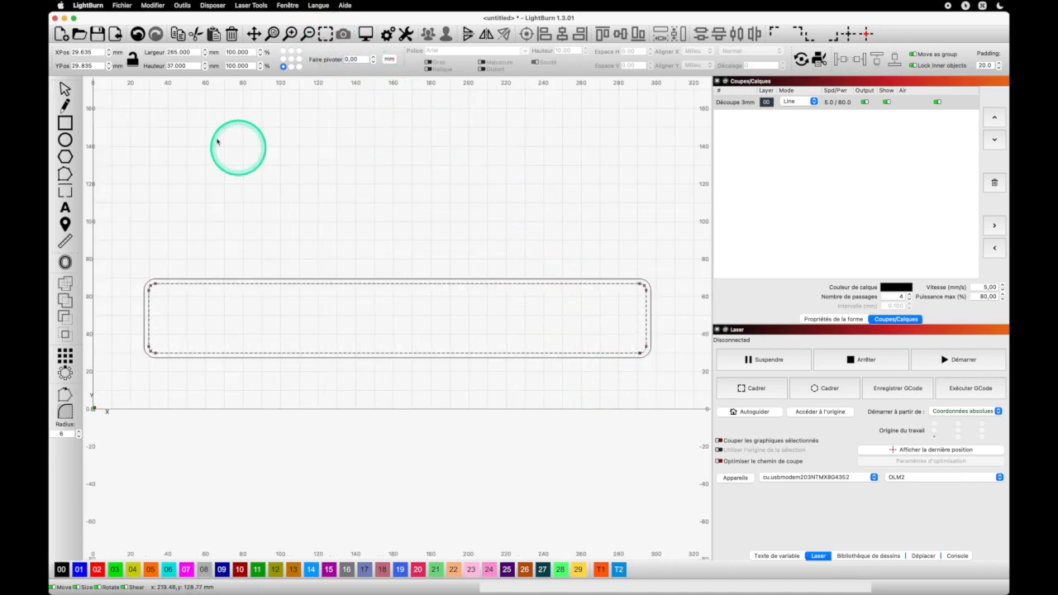
left_click(66, 139)
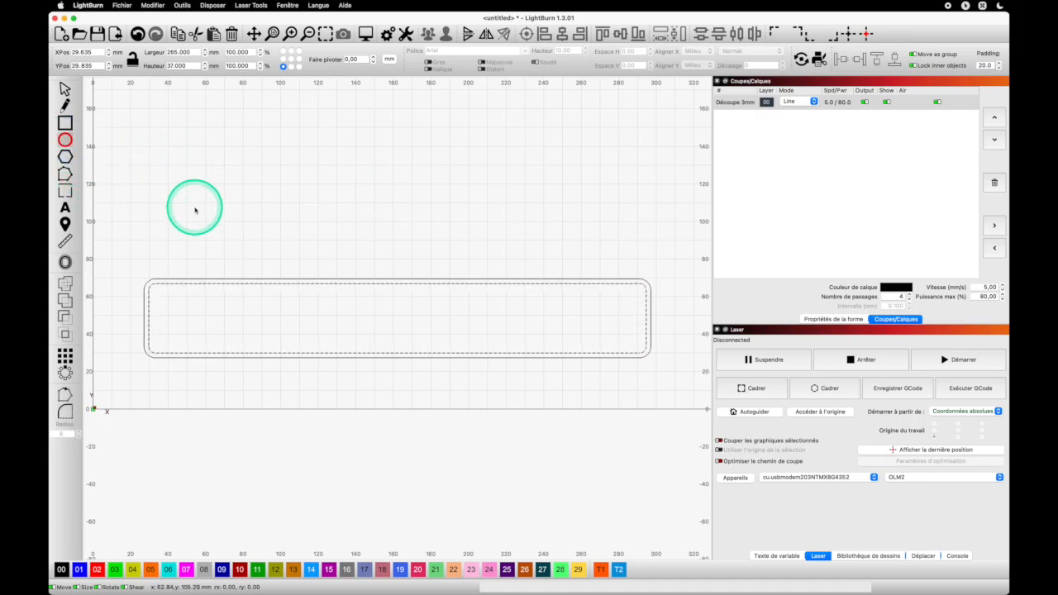
mouse_move(184, 200)
left_mouse_down()
mouse_move(182, 213)
mouse_move(244, 240)
mouse_move(229, 234)
left_mouse_up()
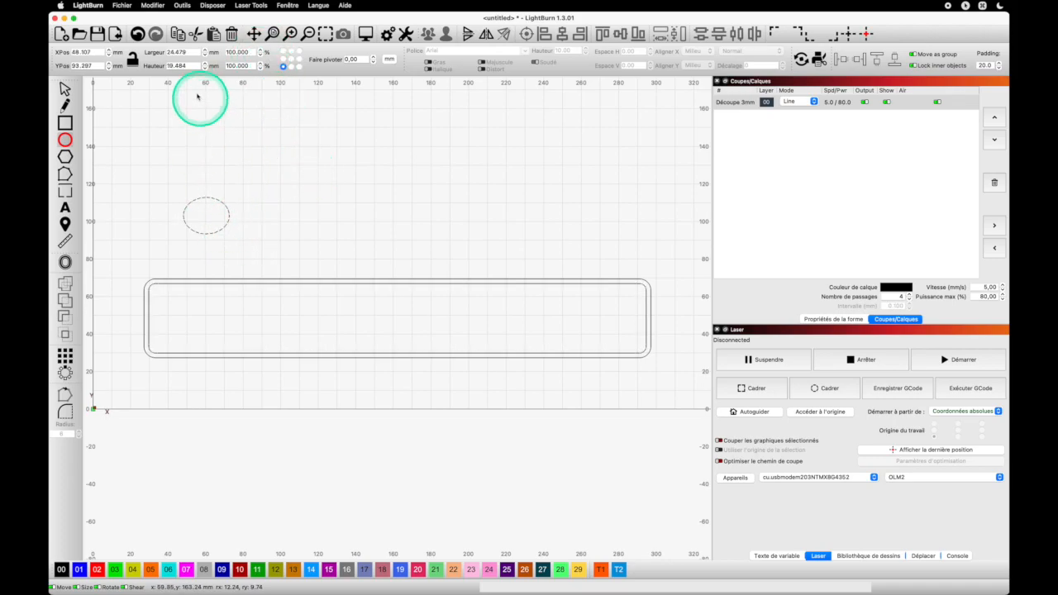
Step: Set the ellipse's width to 25 mm and its height to 24 mm
left_click(194, 53)
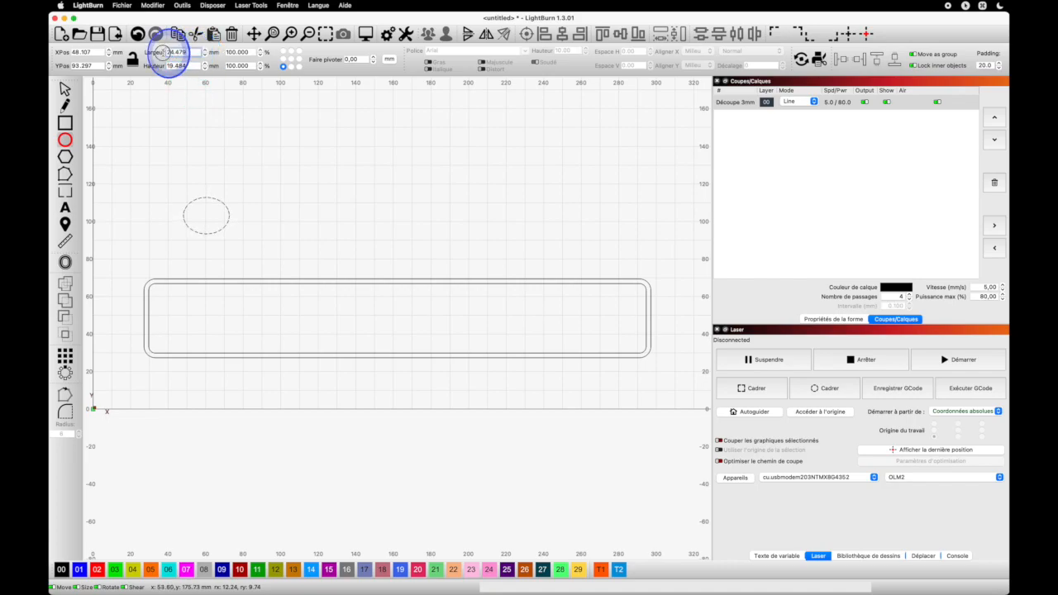
type("25")
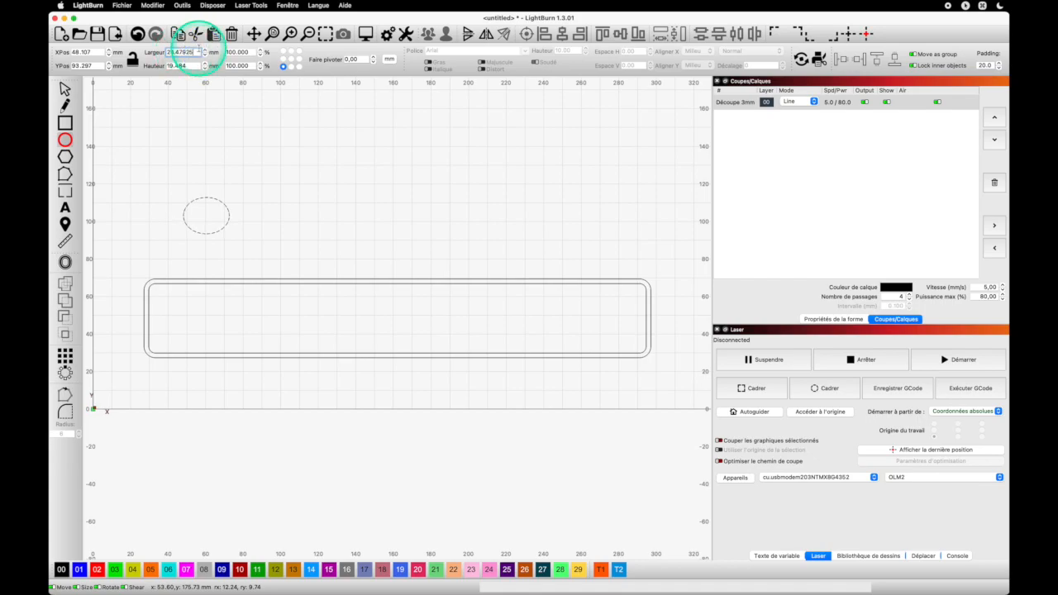
key("BackSpace")
key("BackSpace")
key("BackSpace")
key("BackSpace")
key("BackSpace")
key("BackSpace")
key("BackSpace")
key("BackSpace")
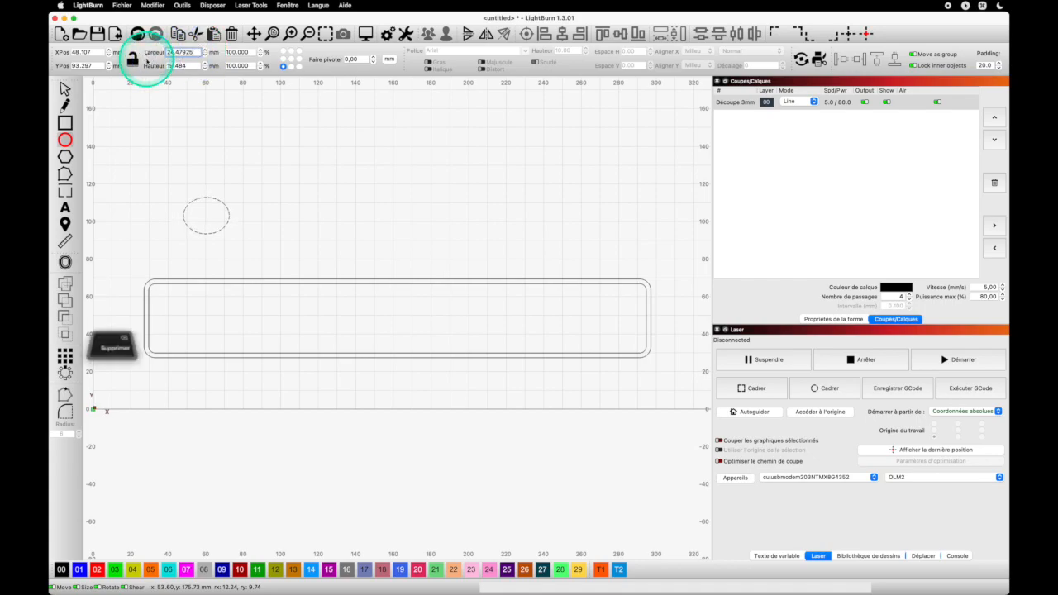
type("25")
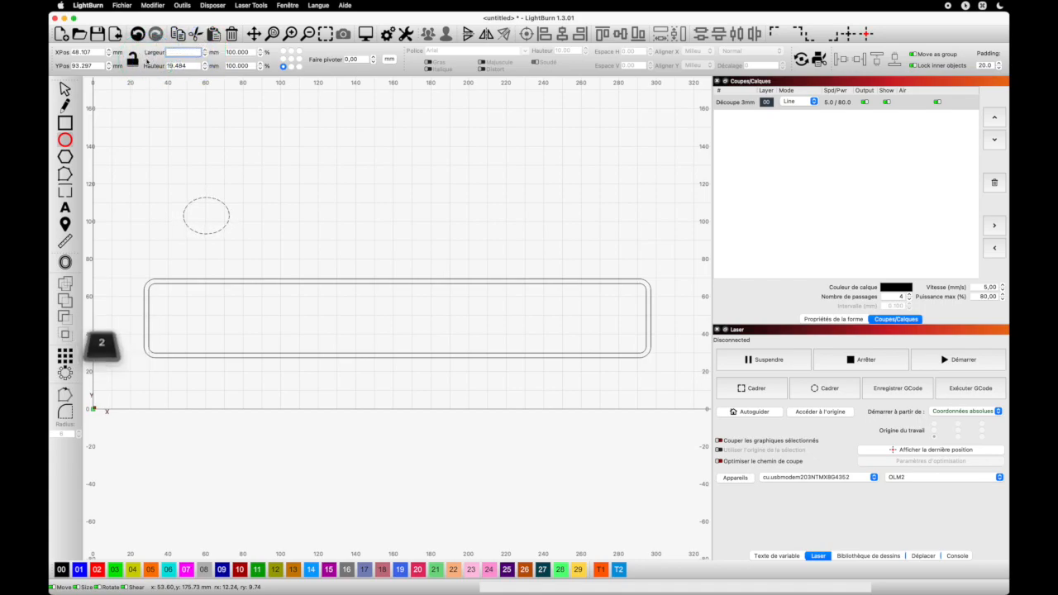
left_click(188, 65)
left_click_drag(189, 67, 166, 67)
type("24")
key("Return")
Step: Create a grid array of the ellipse with 6 columns, 1 row and an X spacing of 15 mm
scroll(276, 215, "up", 1)
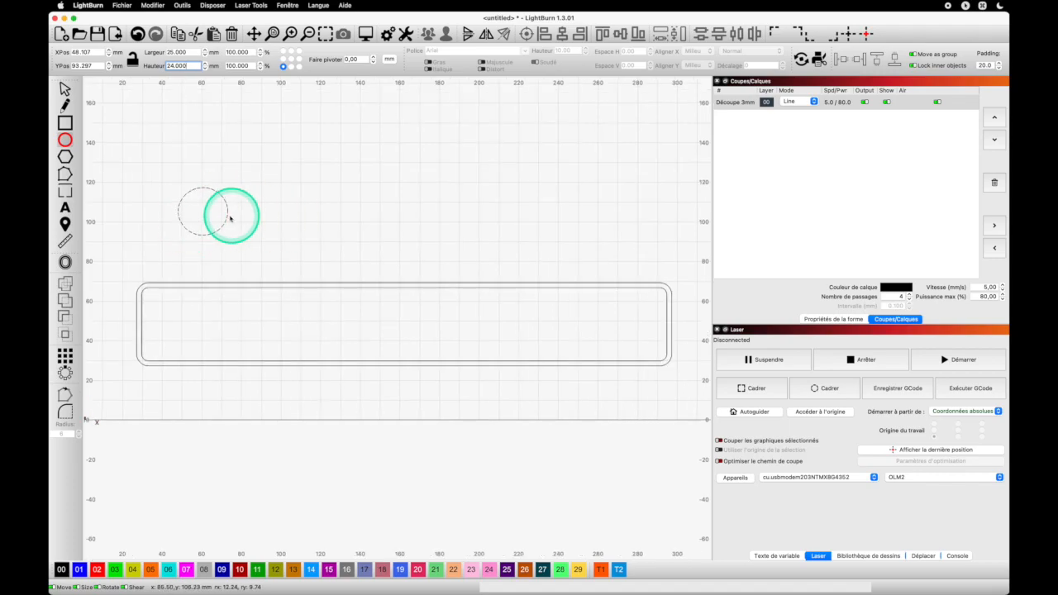
left_click(64, 355)
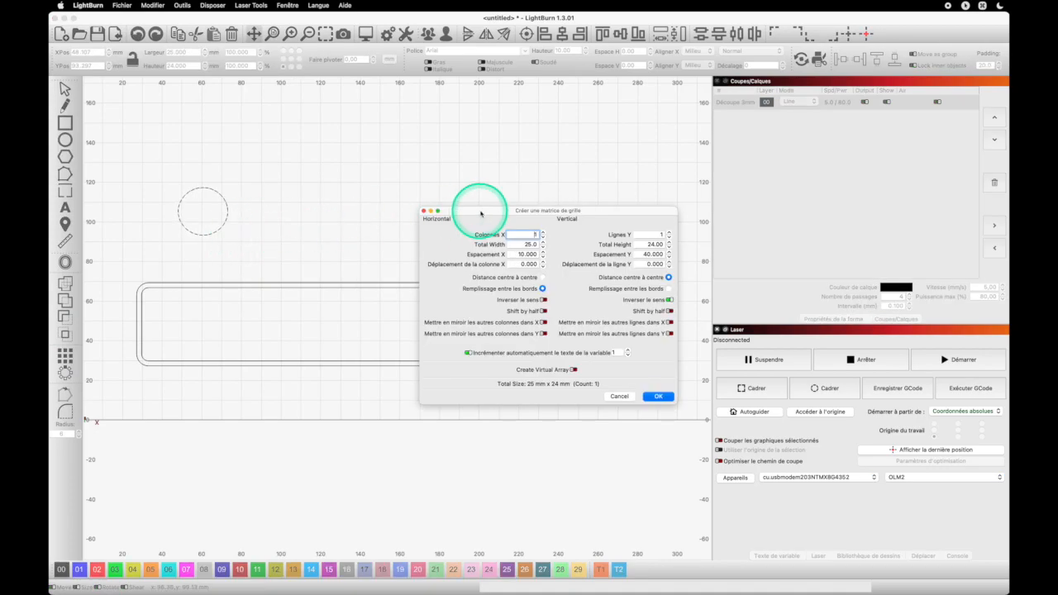
left_click(542, 236)
left_click(542, 236)
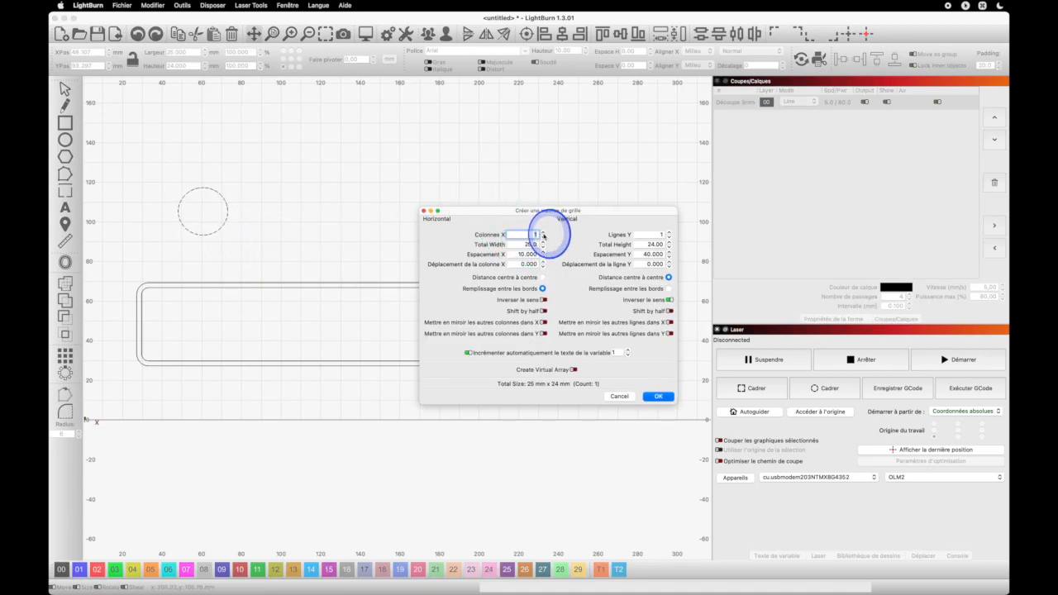
type("6")
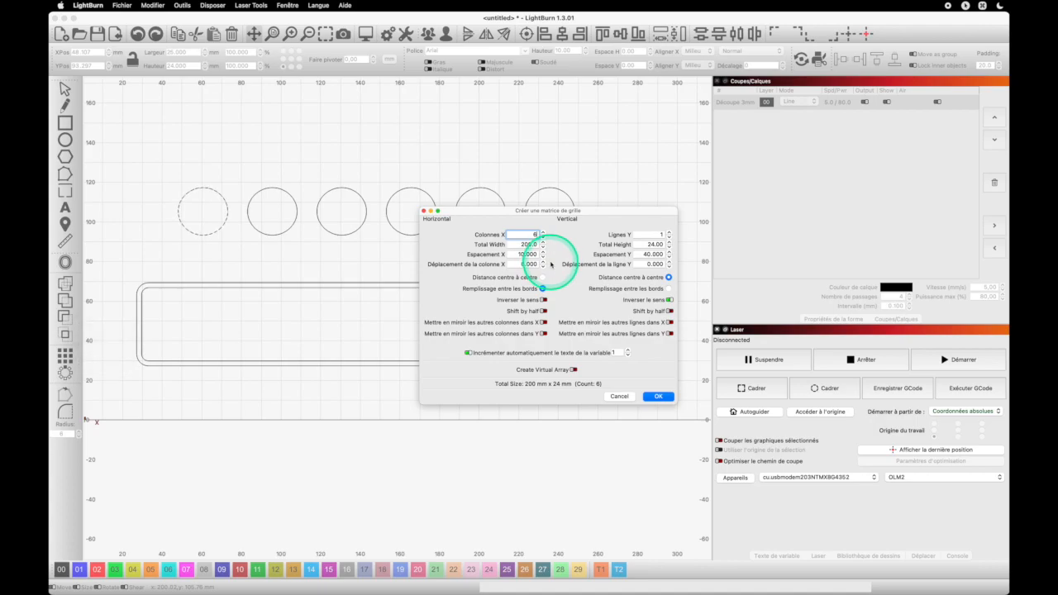
left_click(527, 254)
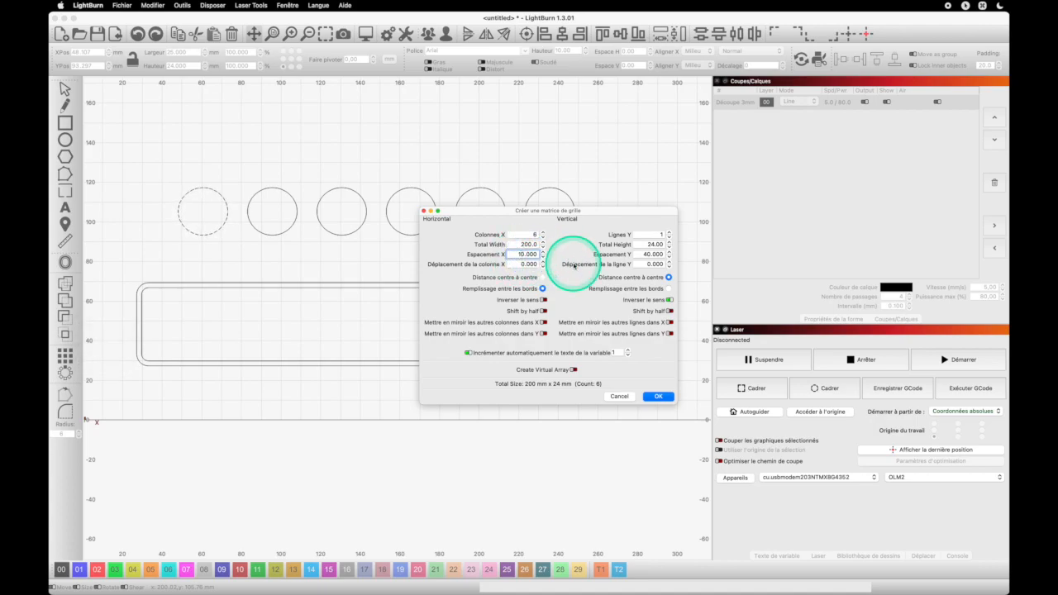
key("BackSpace")
type("15")
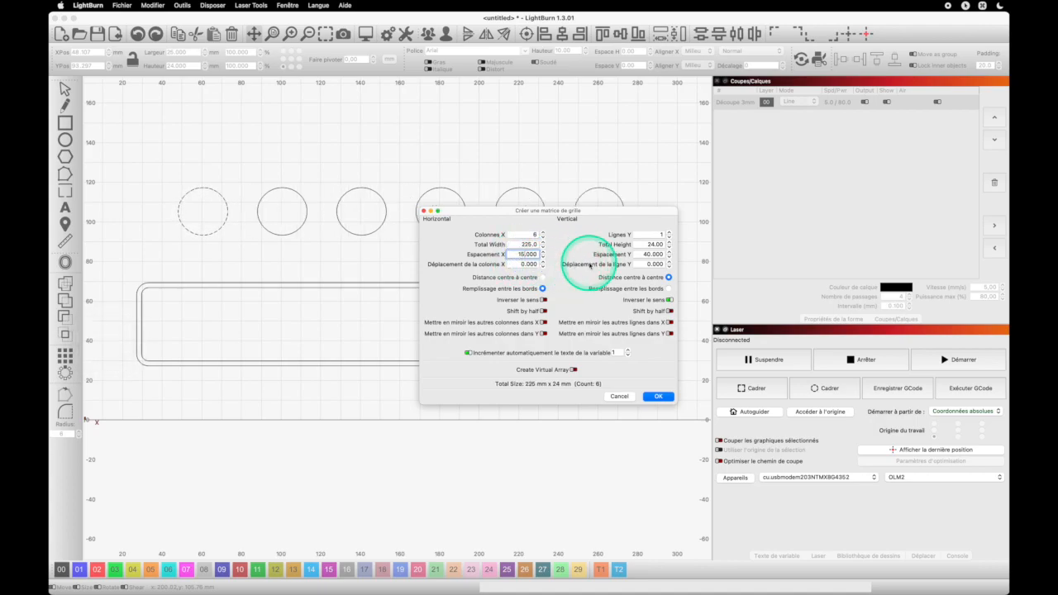
left_click(655, 397)
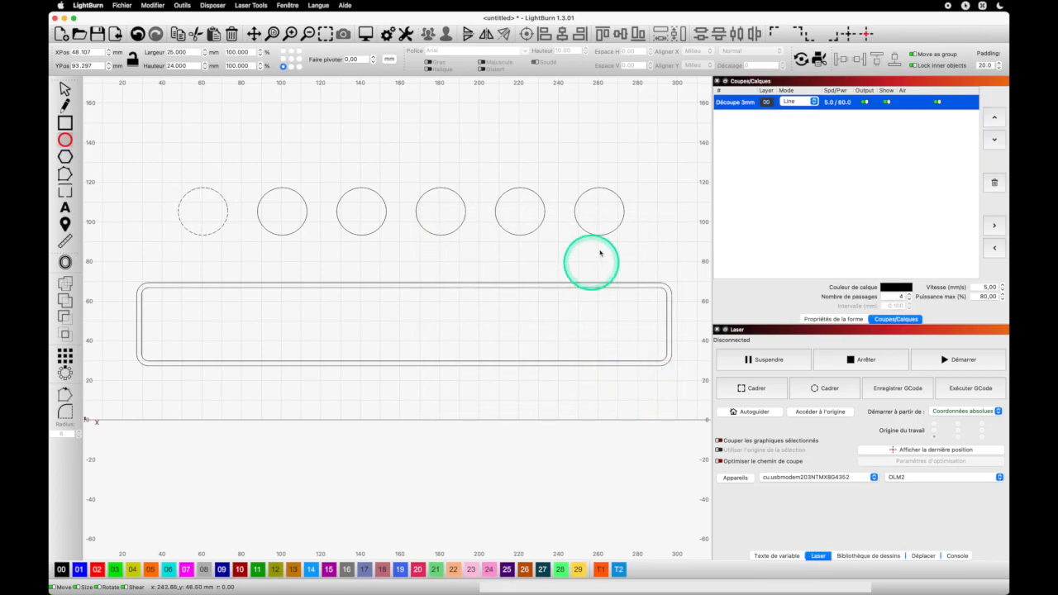
Step: Select all six circles in the row and group them
left_click(64, 88)
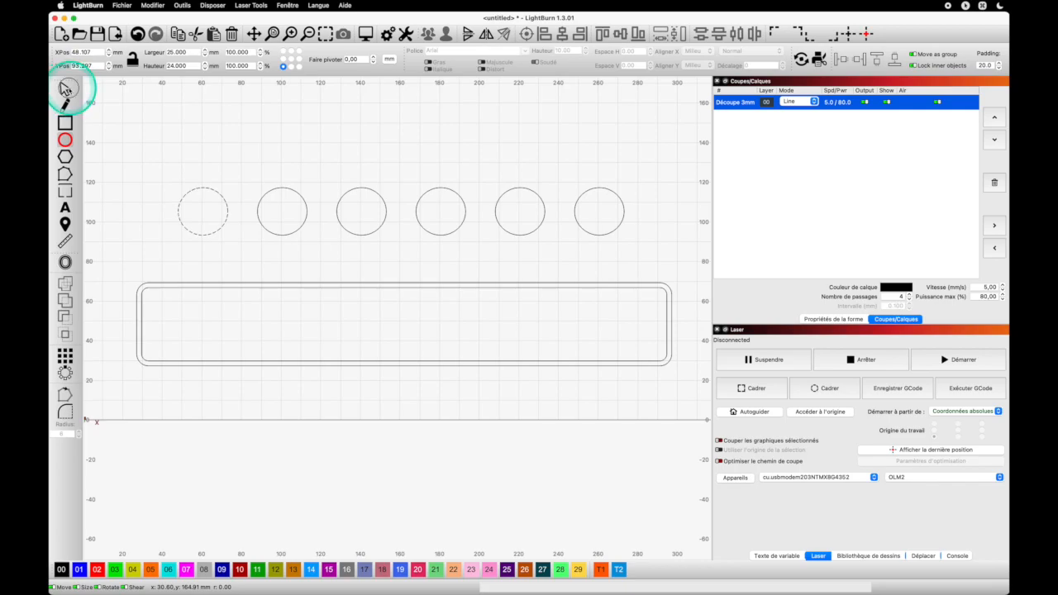
left_click(160, 170)
left_click_drag(158, 167, 633, 250)
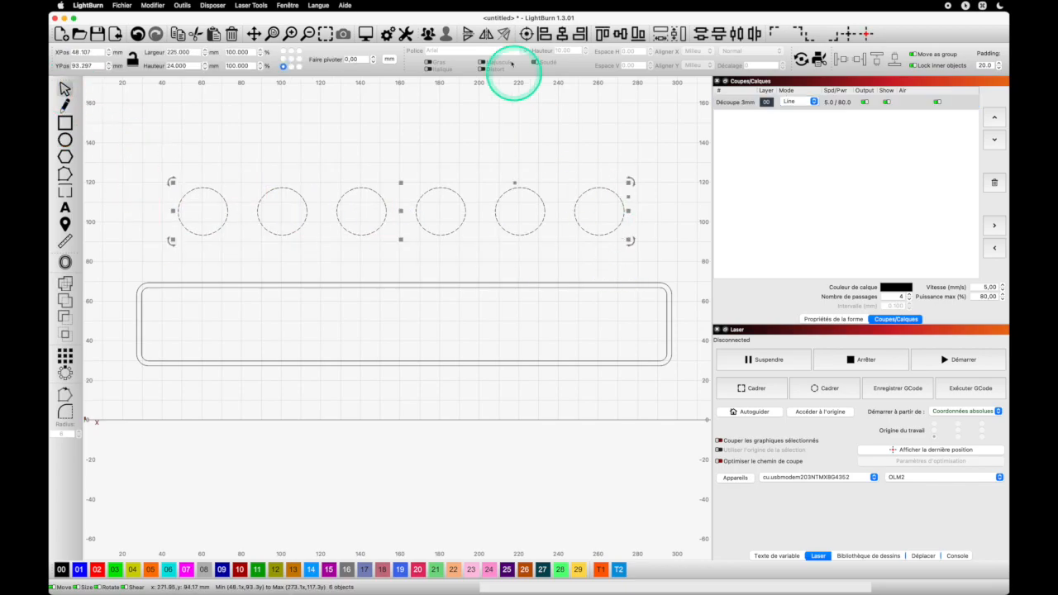
left_click(427, 33)
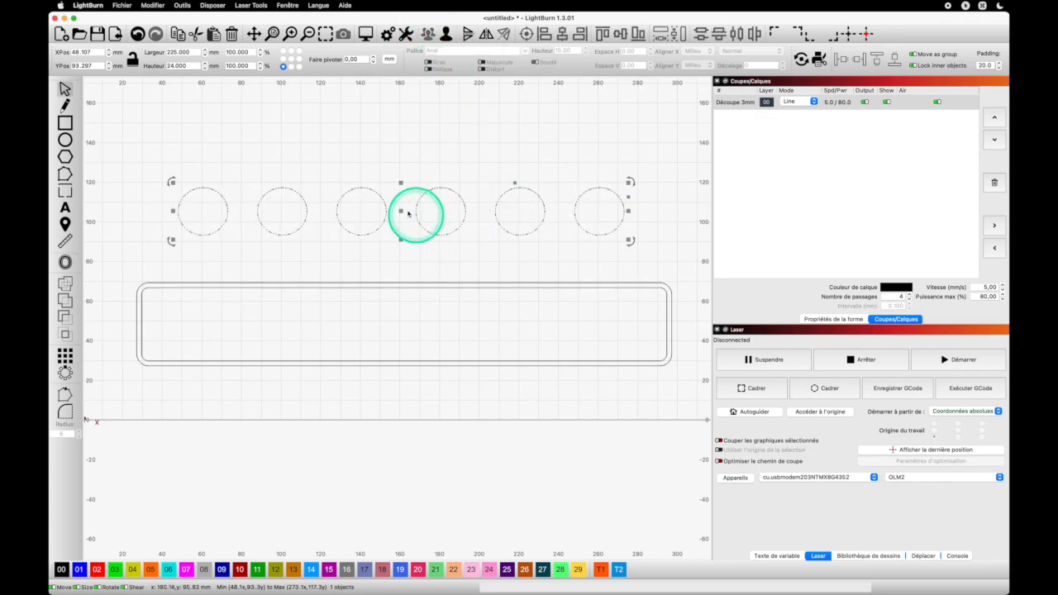
Step: Centre the circle group on the inner rounded rectangle, both horizontally and vertically
left_click(468, 289, "shift")
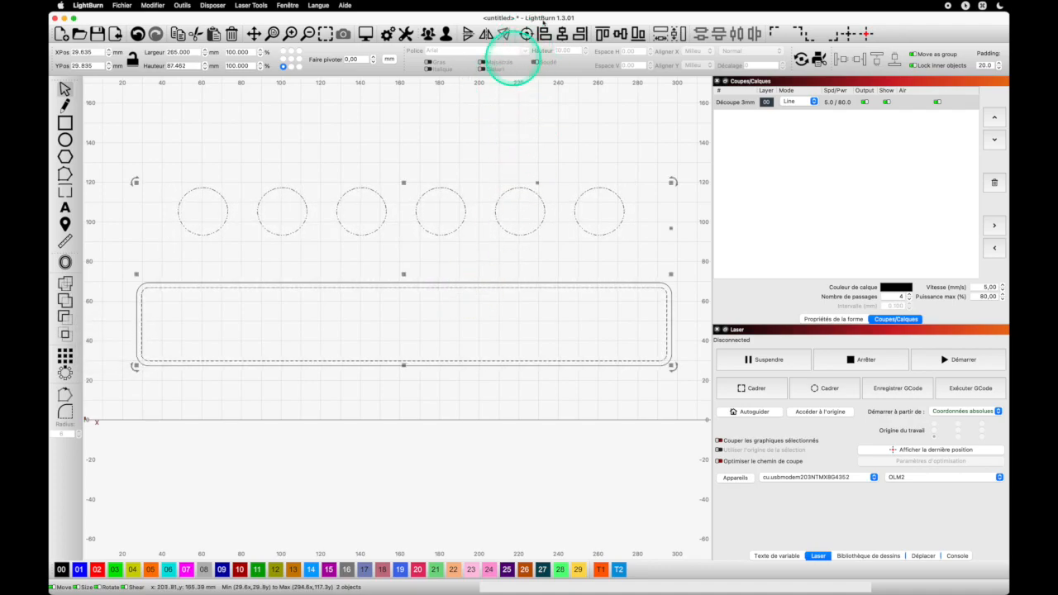
key("alt")
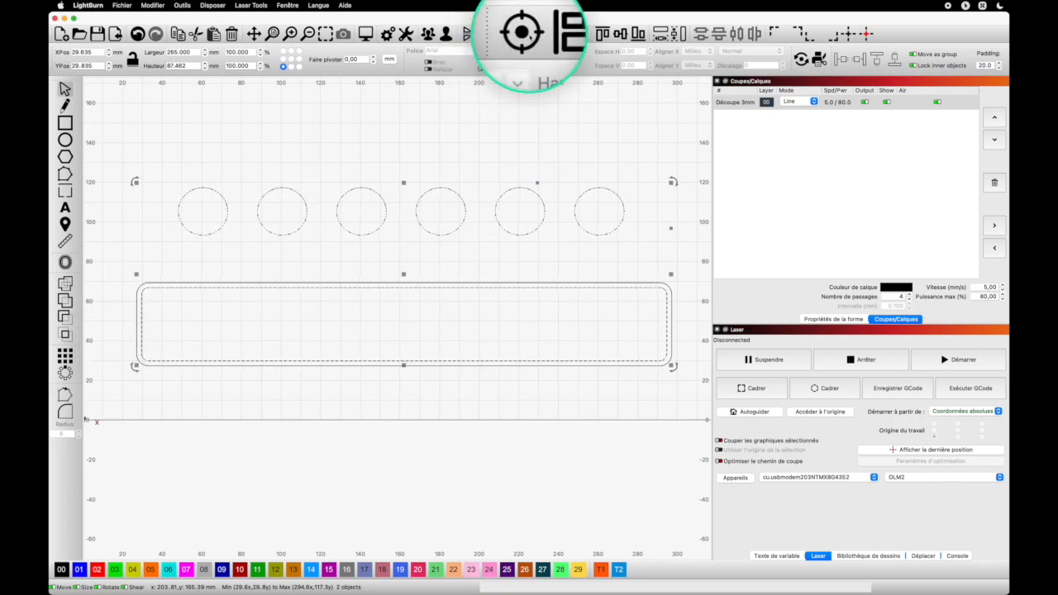
left_click(526, 33)
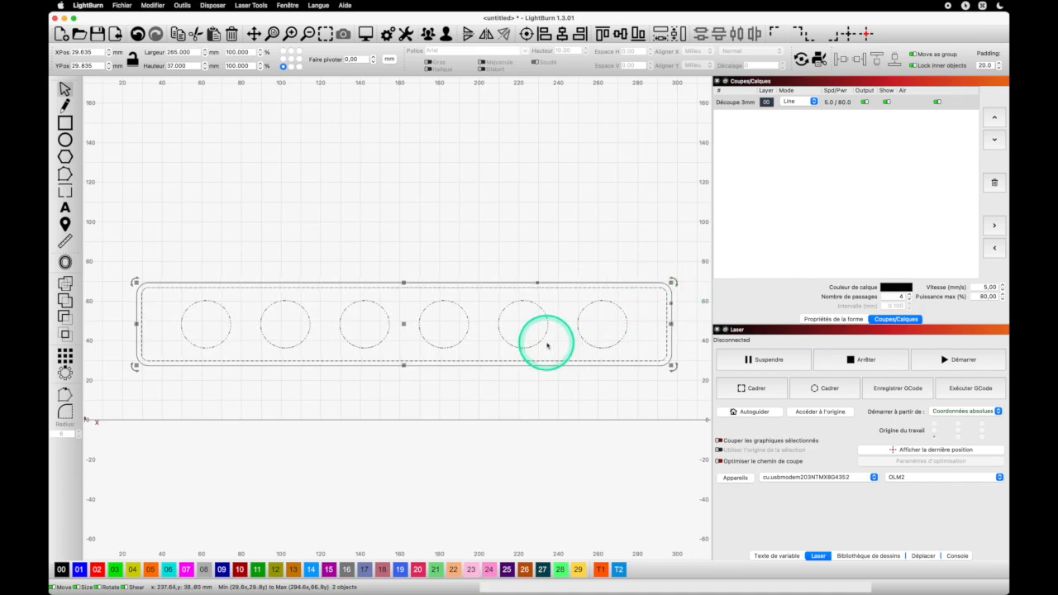
Step: Copy the group of six circles and paste the duplicate above the rectangles
left_click(410, 181)
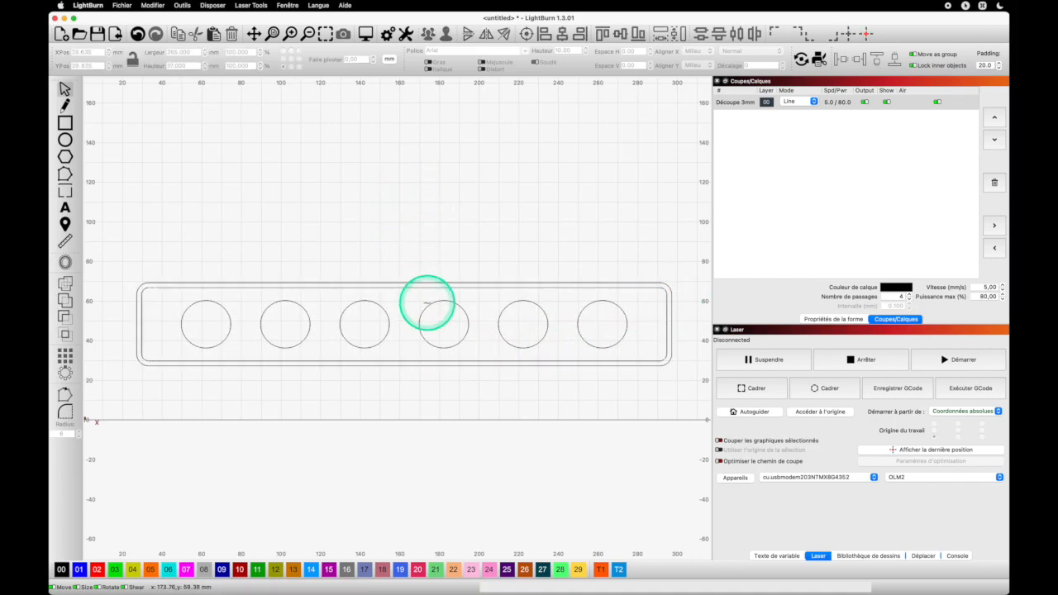
left_click(428, 307)
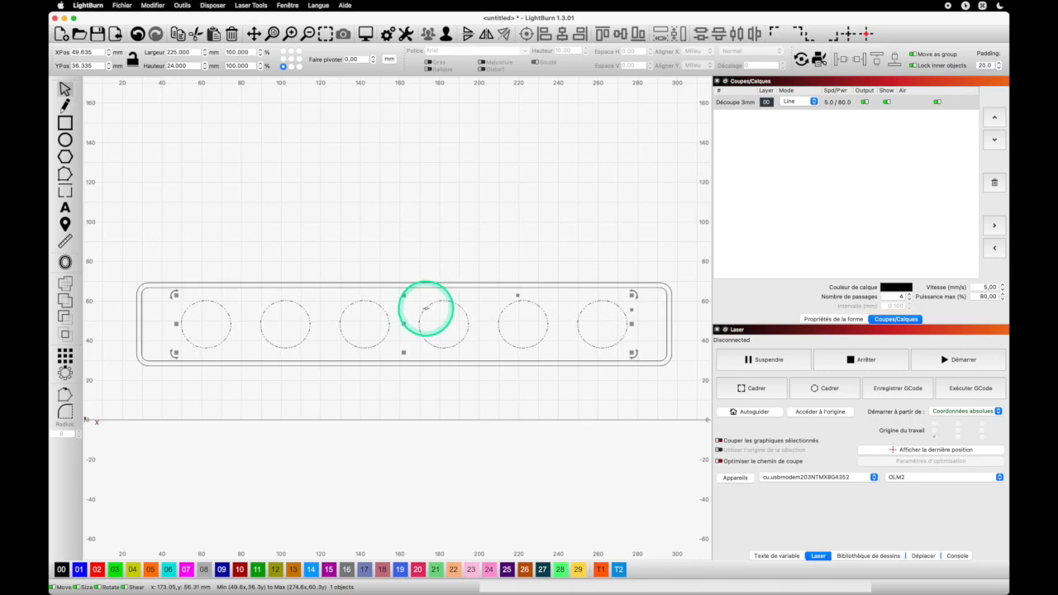
key("super+c")
key("super+v")
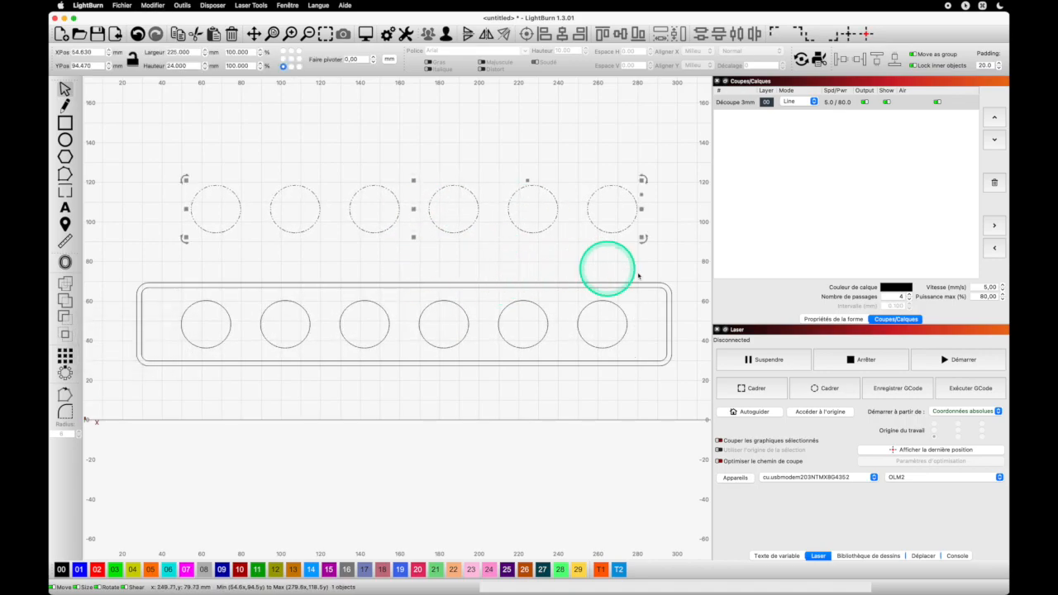
left_click(666, 357, "shift")
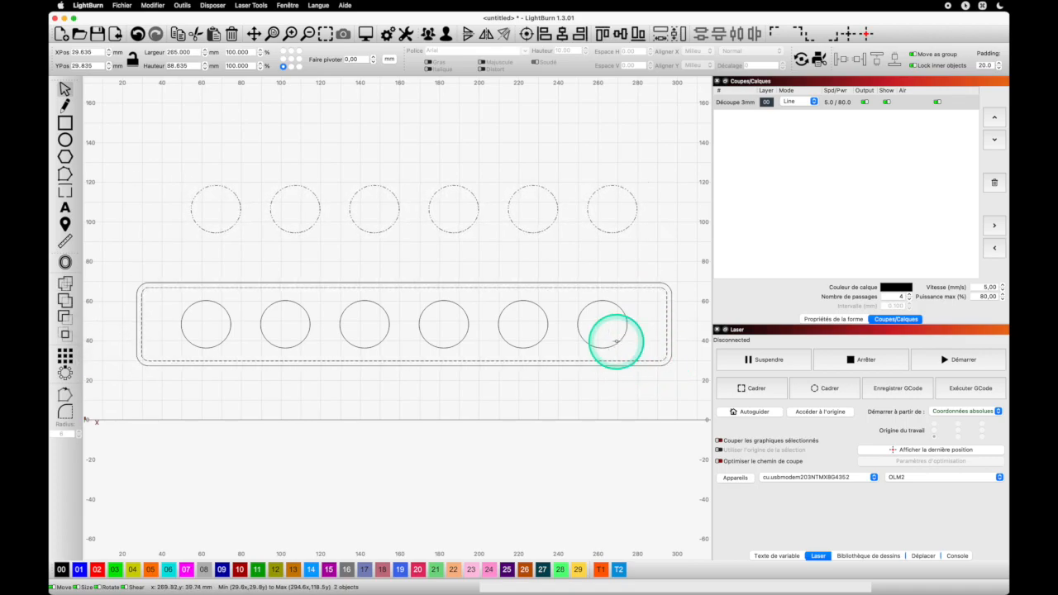
left_click(616, 341, "shift")
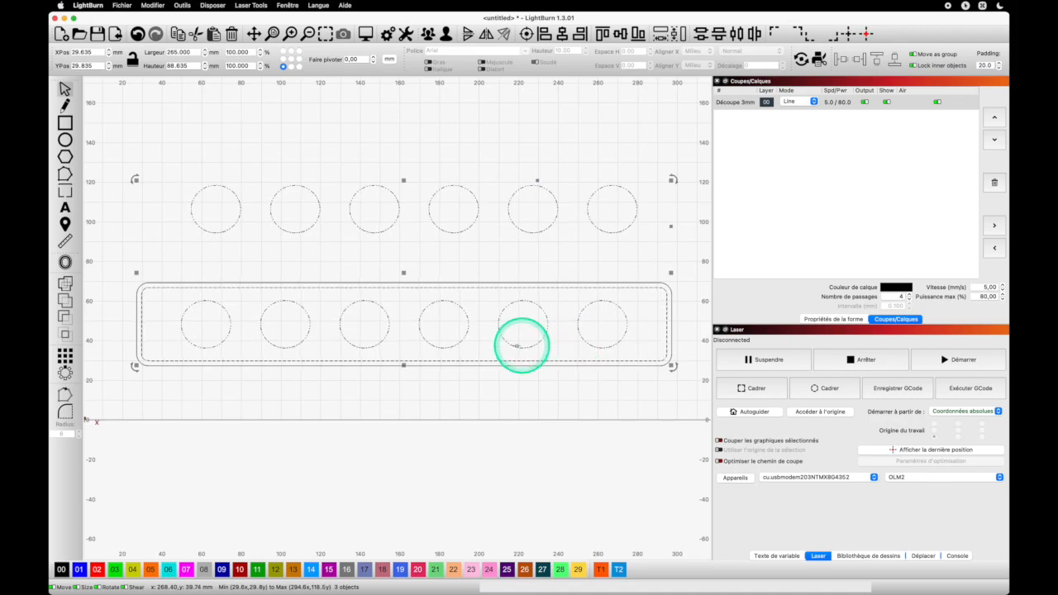
key("Escape")
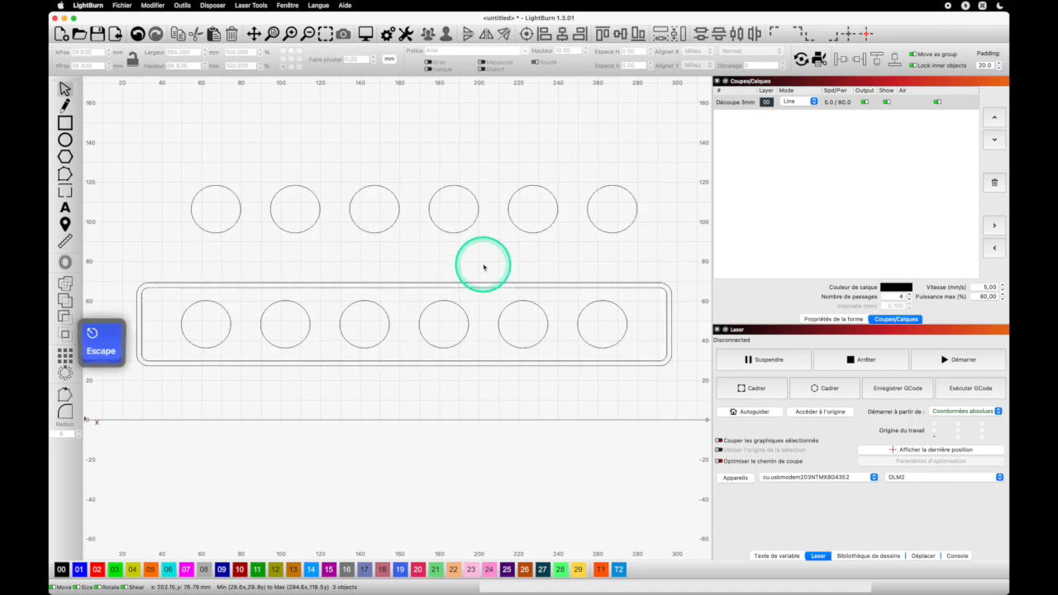
Step: Move the inner rounded rectangle and its circle group above the copied row of circles, centred at about Y 142 mm
left_click(671, 314)
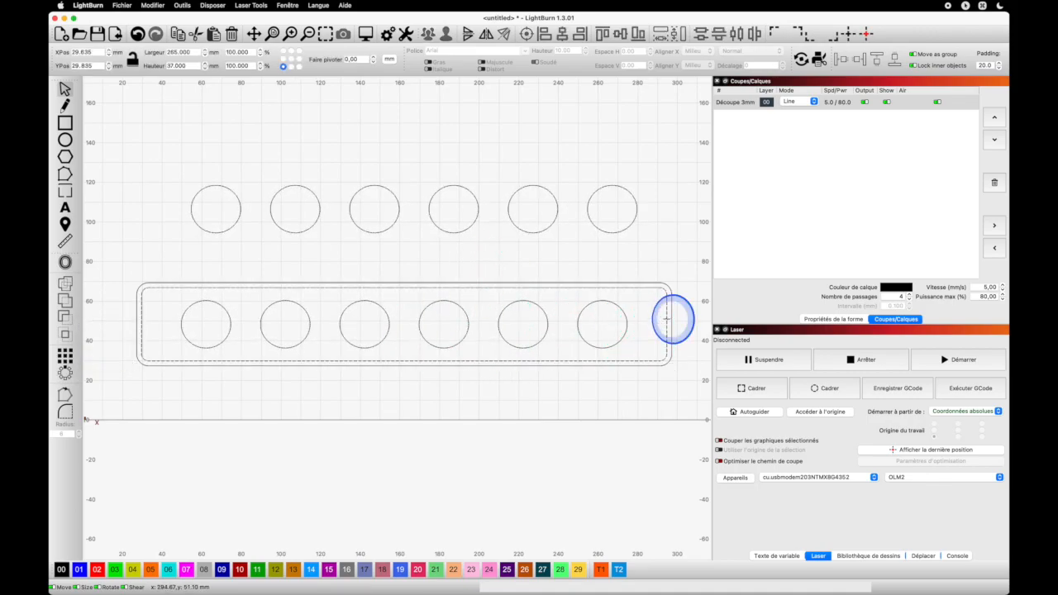
key("shift")
left_click(625, 321, "shift")
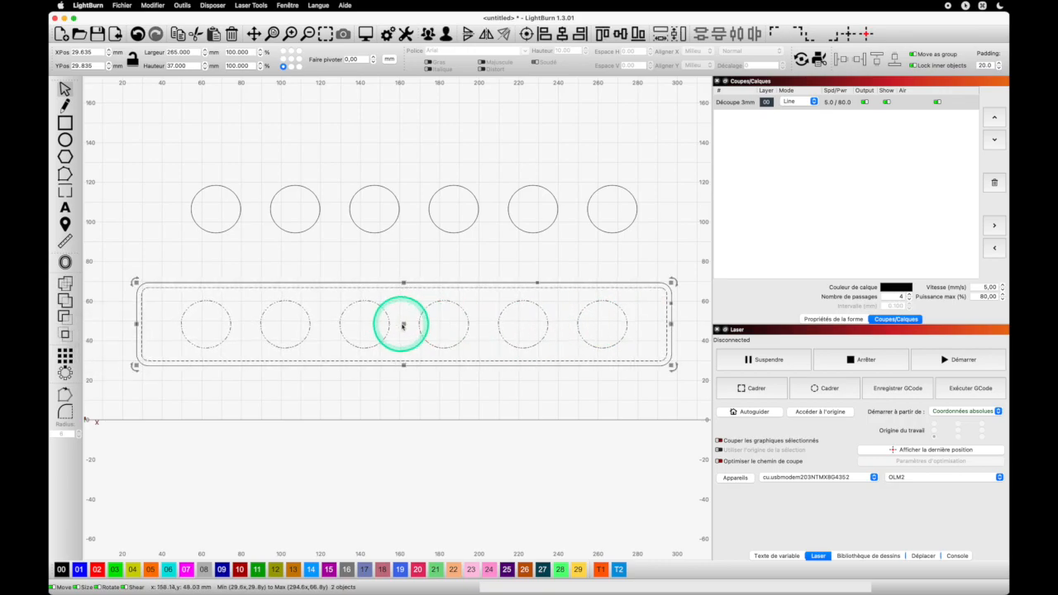
left_click_drag(404, 324, 397, 138)
Step: Centre the copied row of circles on the outer 270 × 42 mm rounded rectangle, and group the two together
left_click_drag(653, 240, 630, 224)
left_click(631, 224)
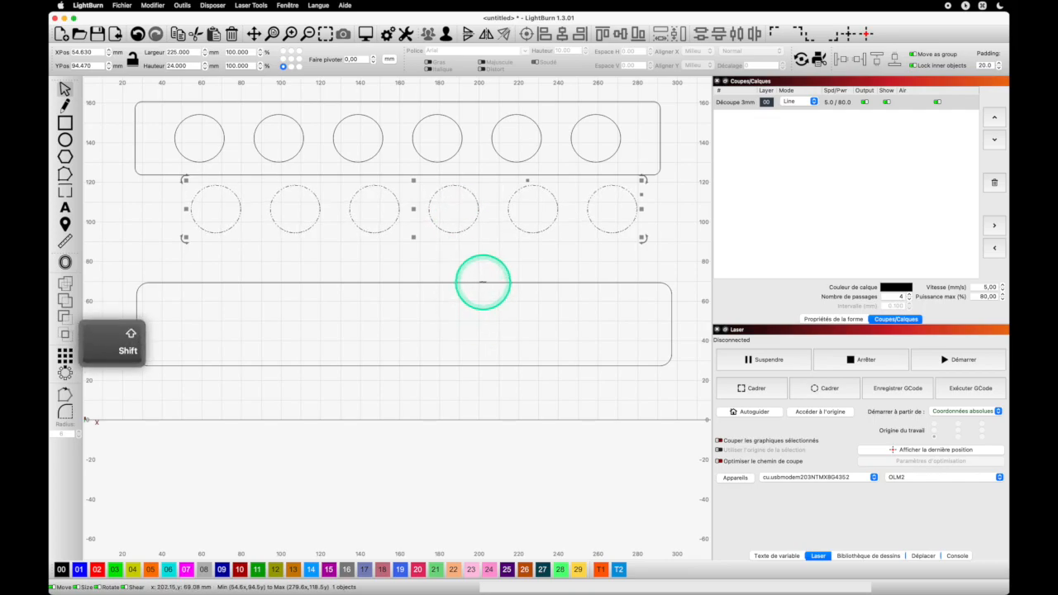
left_click(483, 282, "shift")
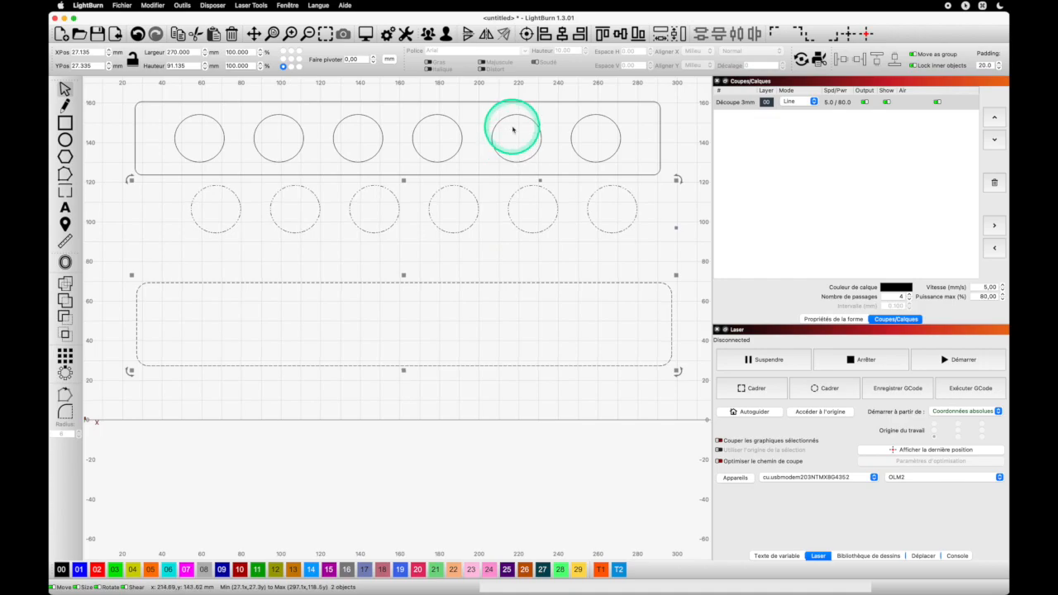
left_click(526, 33)
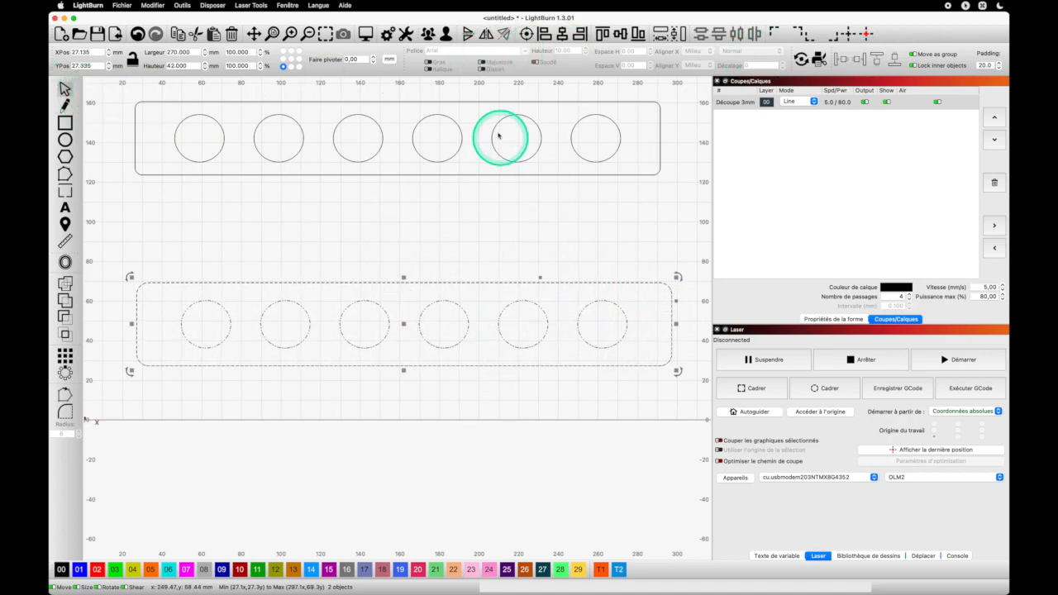
left_click(428, 34)
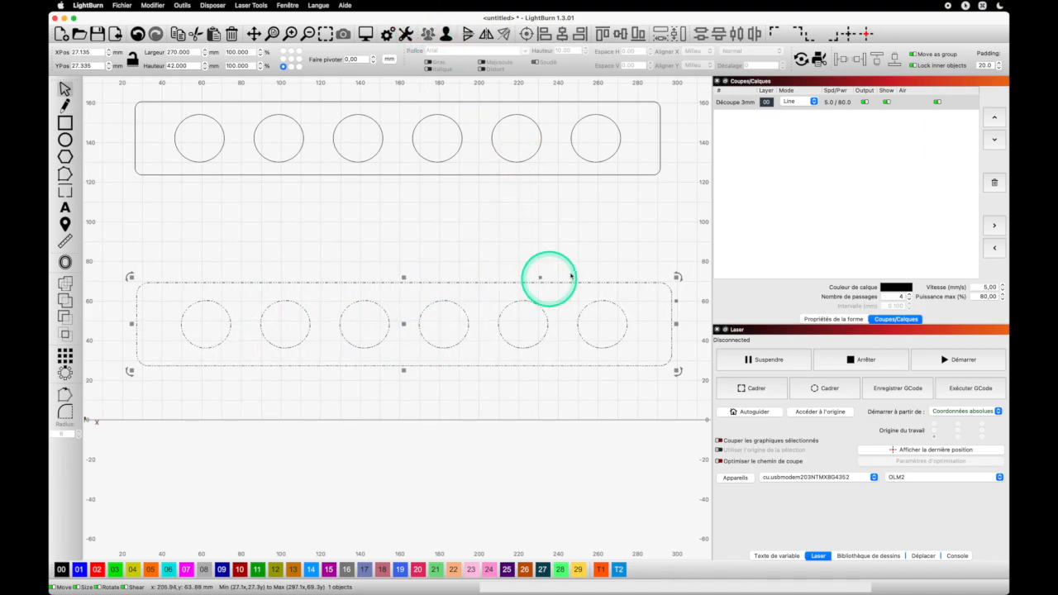
Step: Group the upper 265 × 37 mm rounded rectangle with its row of six circles
left_click(639, 228)
left_click_drag(666, 194, 107, 94)
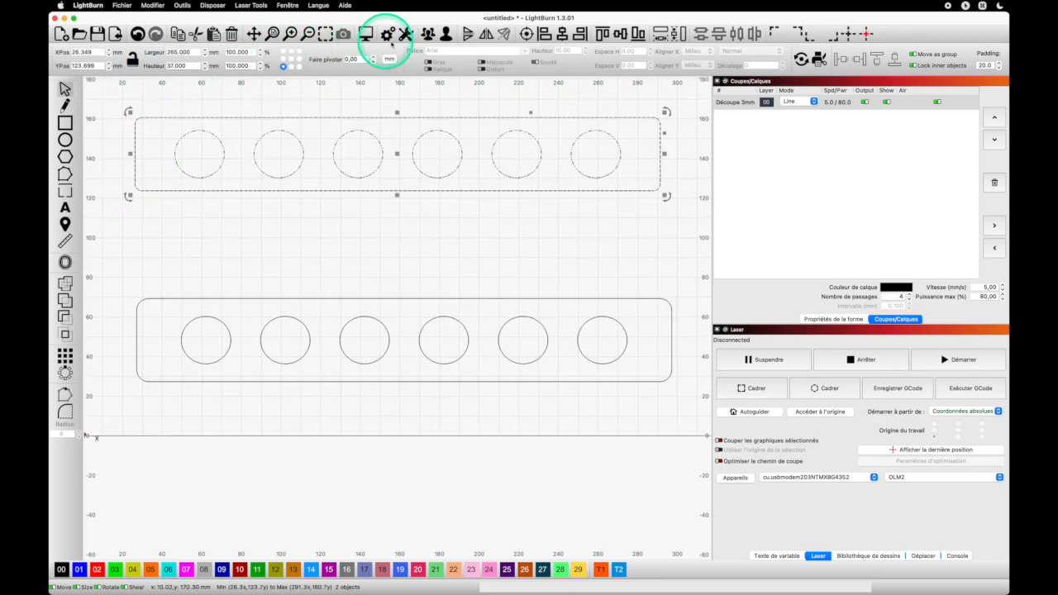
left_click(435, 33)
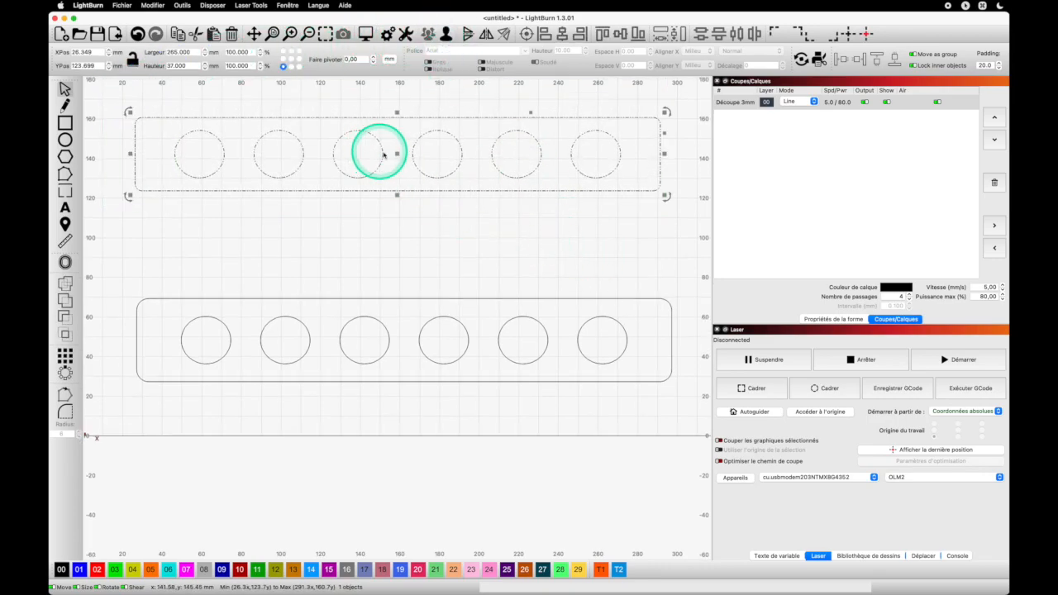
Step: Move the grouped upper plate down to just above the lower plate and align both on a common vertical centre line
left_click_drag(397, 156, 410, 257)
left_click_drag(690, 406, 116, 169)
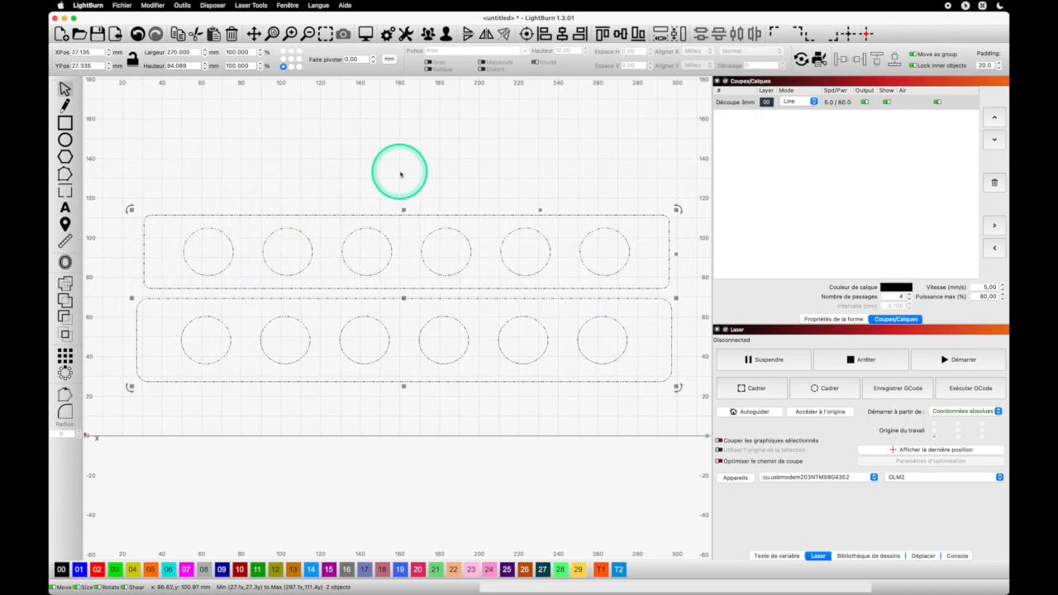
left_click(562, 33)
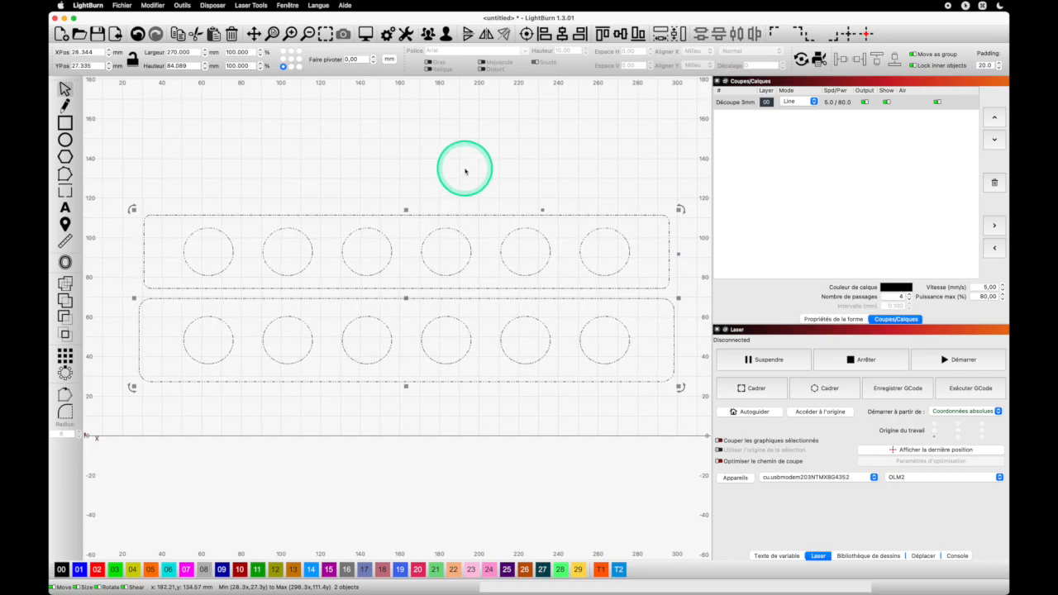
left_click(470, 149)
key("ctrl+shift+a")
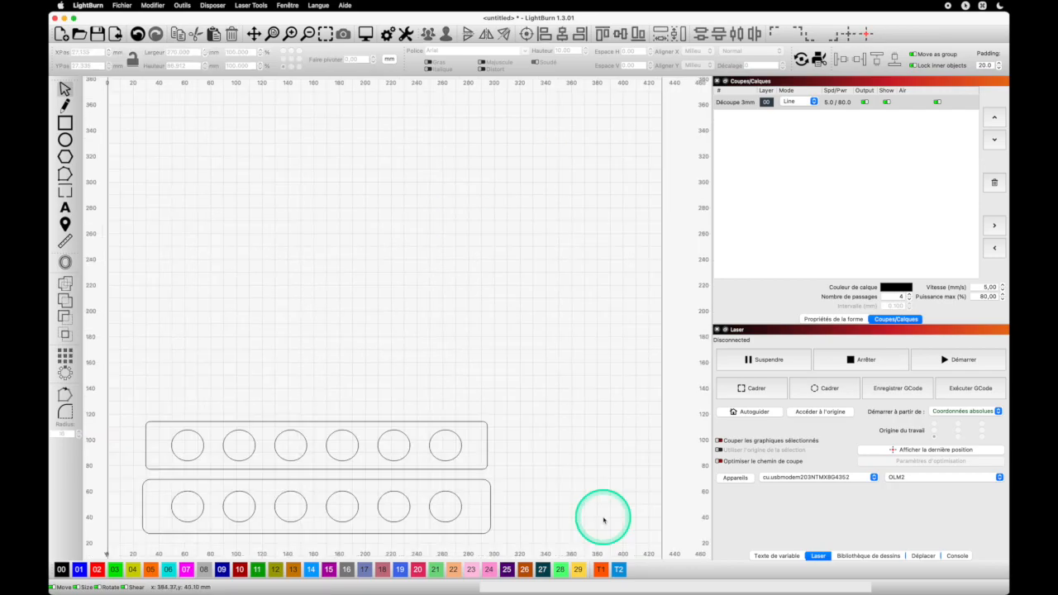
Step: Draw a rectangle above the two plates and set its size to 300 mm wide by 60 mm high
left_click(64, 122)
mouse_move(145, 352)
left_mouse_down()
mouse_move(231, 377)
mouse_move(525, 407)
left_mouse_up()
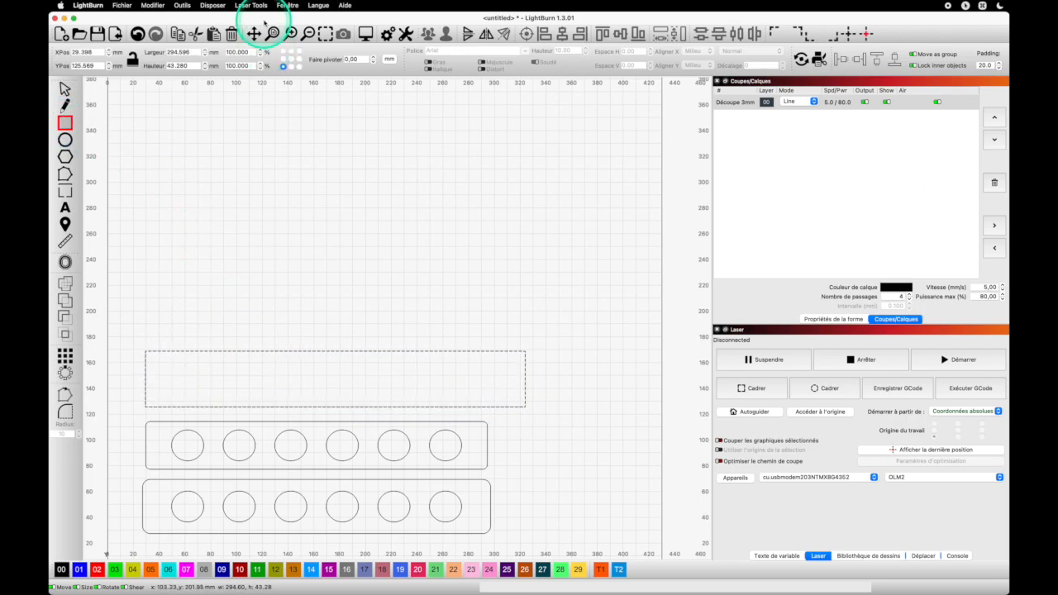
left_click(194, 52)
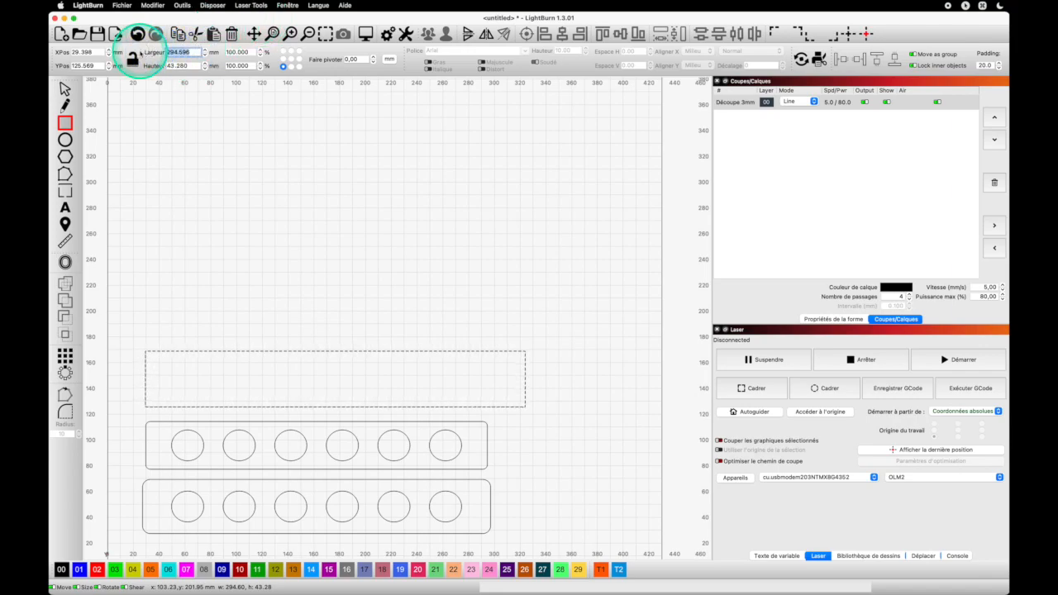
type("302")
key("BackSpace")
key("BackSpace")
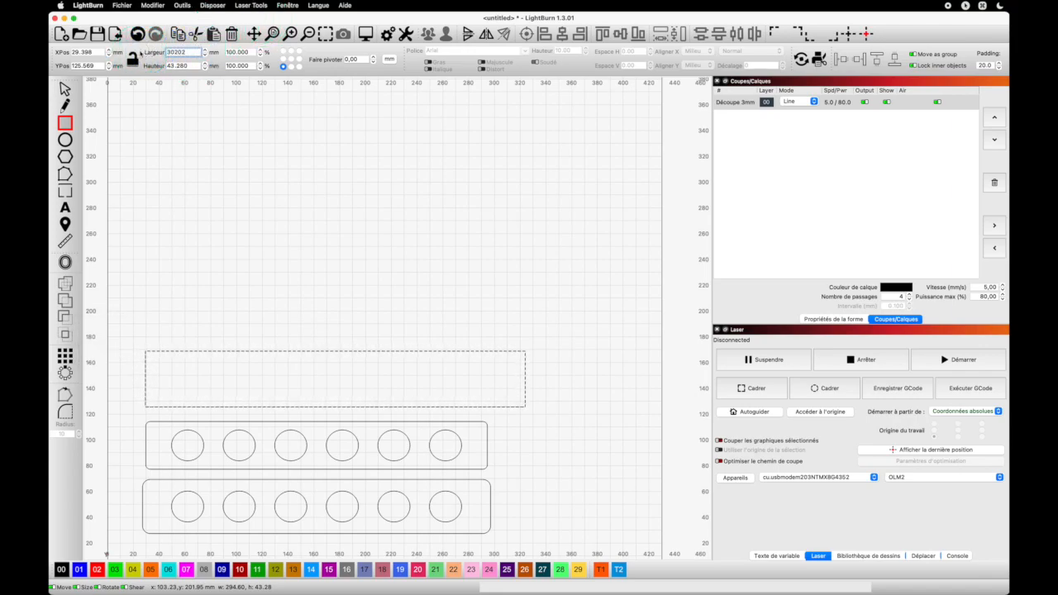
key("BackSpace")
type("0")
left_click(184, 65)
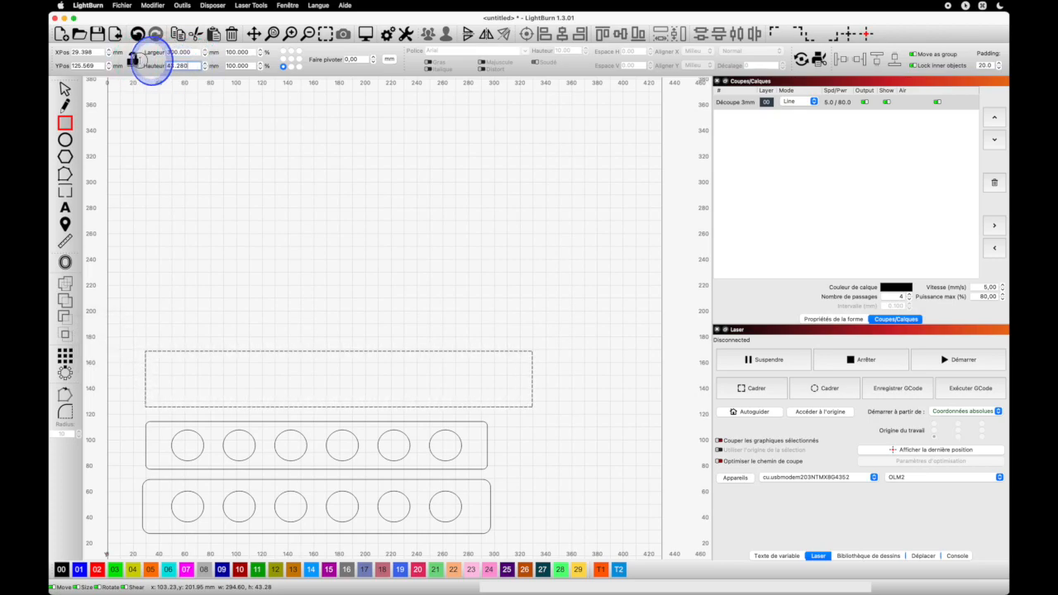
type("60")
key("Return")
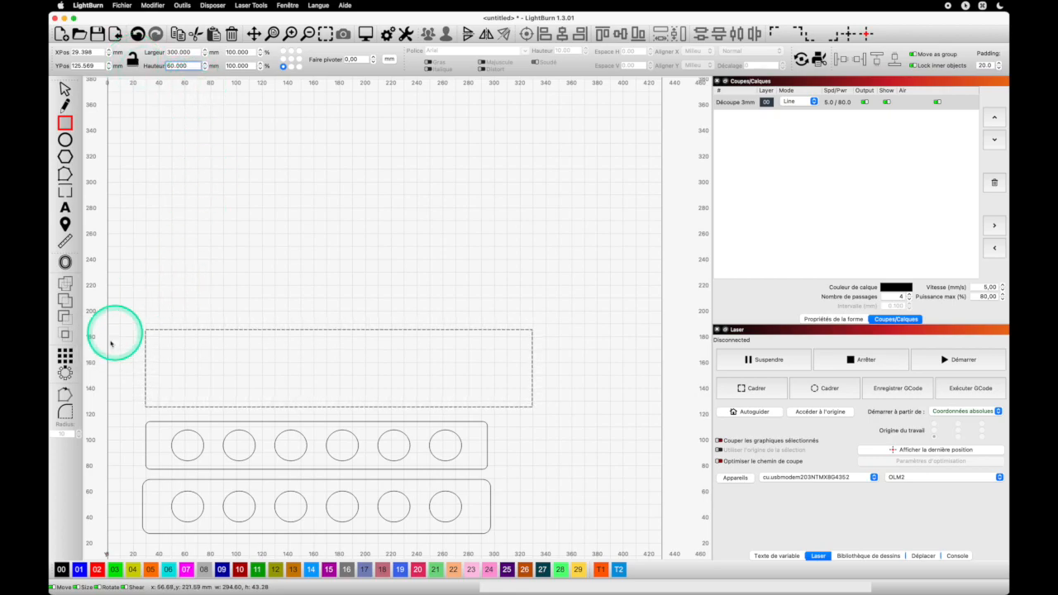
Step: Round the new rectangle's corners with a radius of 10 and offset it 5 mm inwards with round corners
left_click(65, 411)
left_click(65, 434)
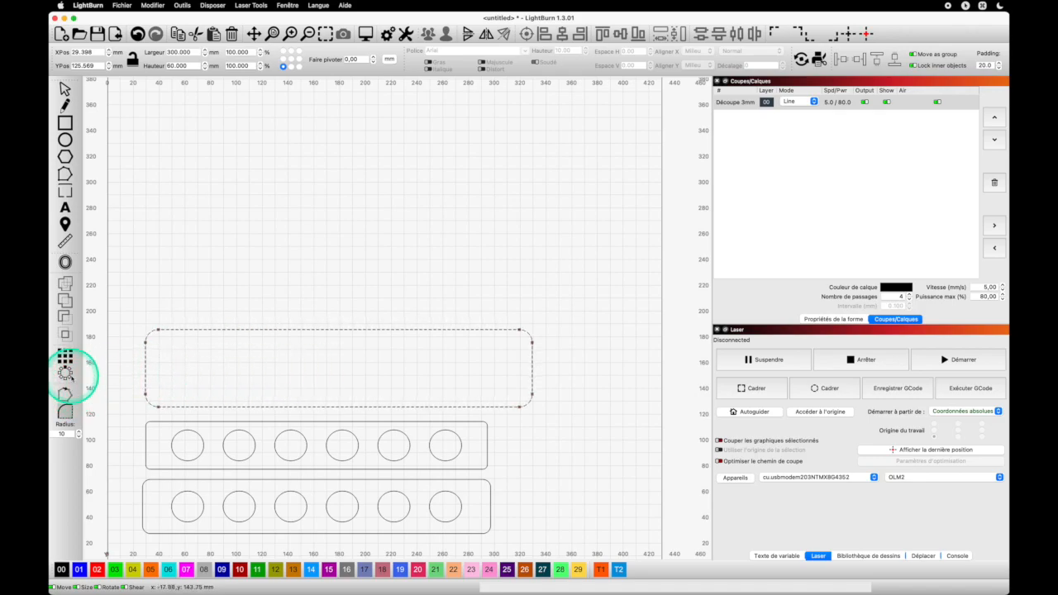
left_click(65, 263)
double_click(545, 265)
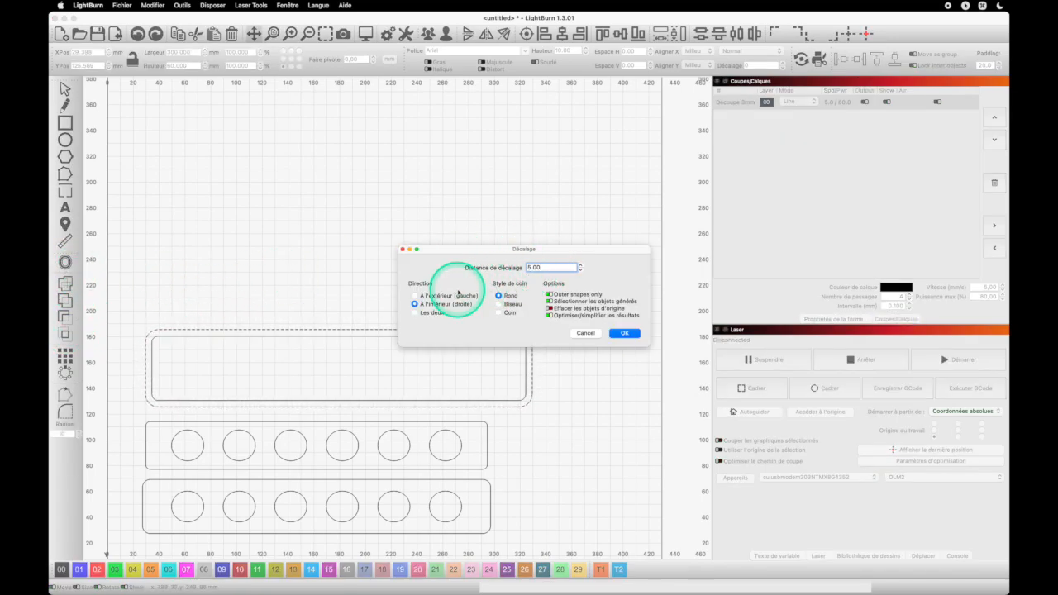
left_click(622, 333)
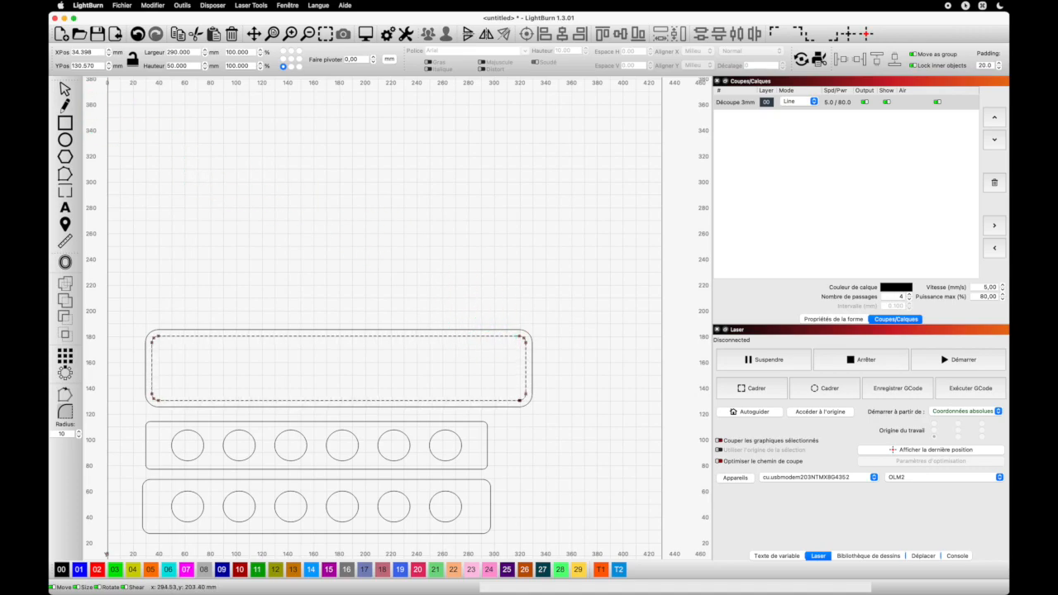
Step: Ungroup the 265 × 37 mm plate into its rounded rectangle and its row of circles
left_click(67, 87)
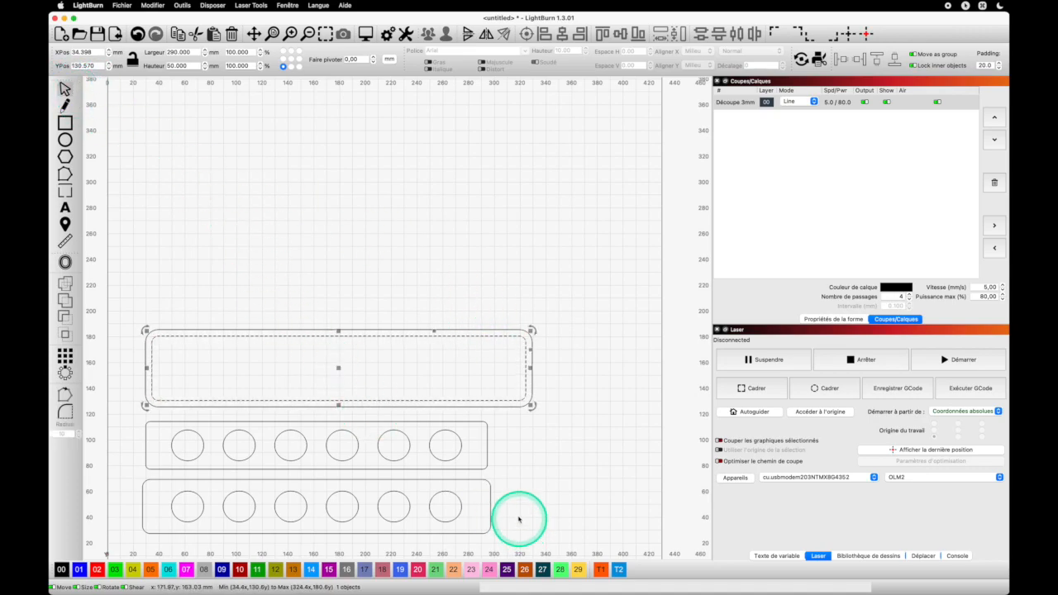
left_click(484, 465)
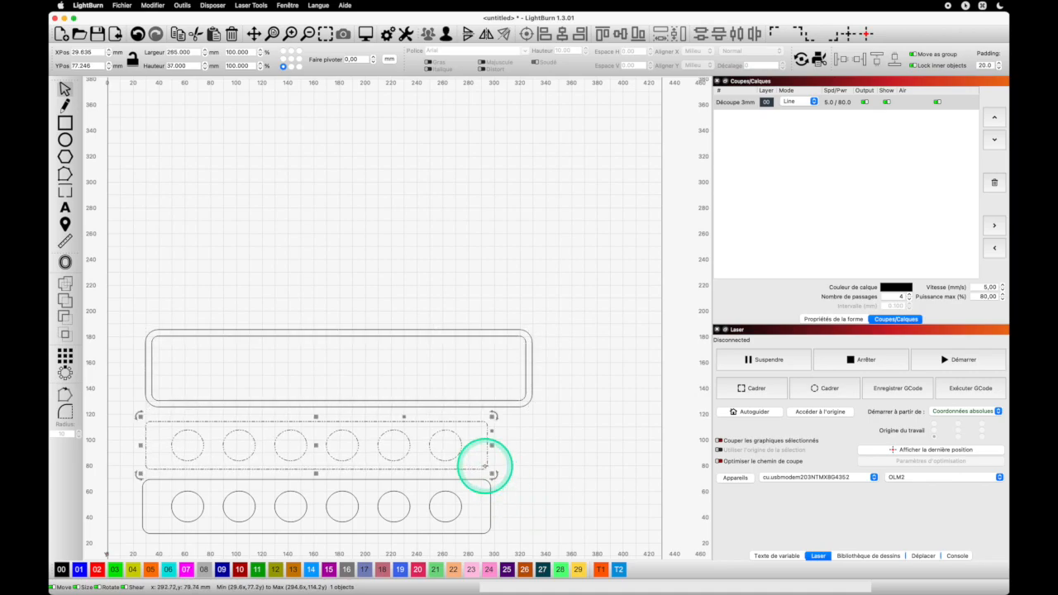
left_click(446, 34)
left_click(552, 444)
Step: Copy the row of six circles from the ungrouped plate and paste it inside the new 300 × 60 mm rounded rectangle
left_click(465, 447)
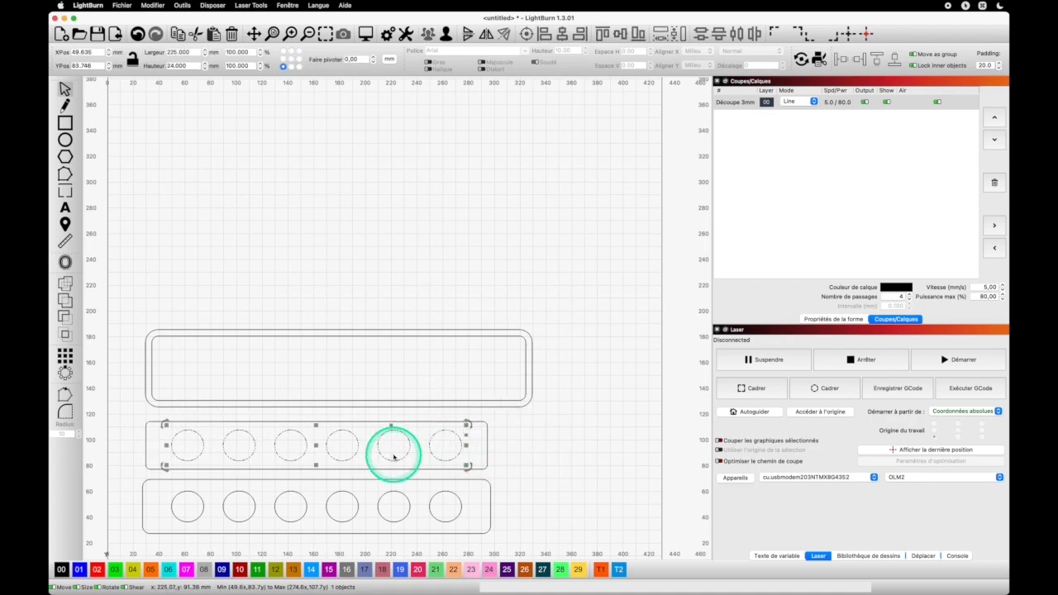
key("super+c")
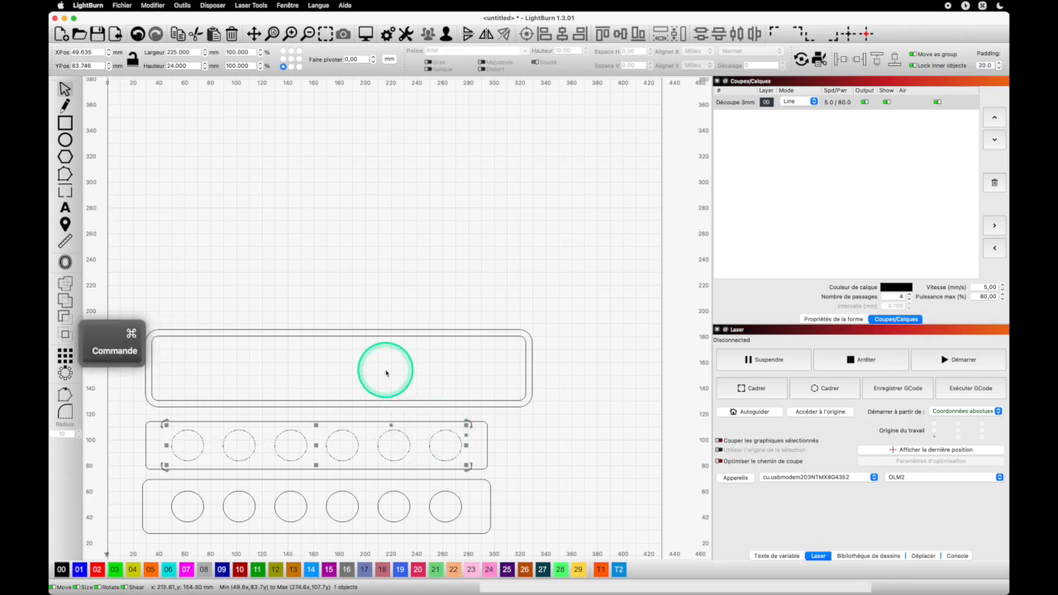
key("super+v")
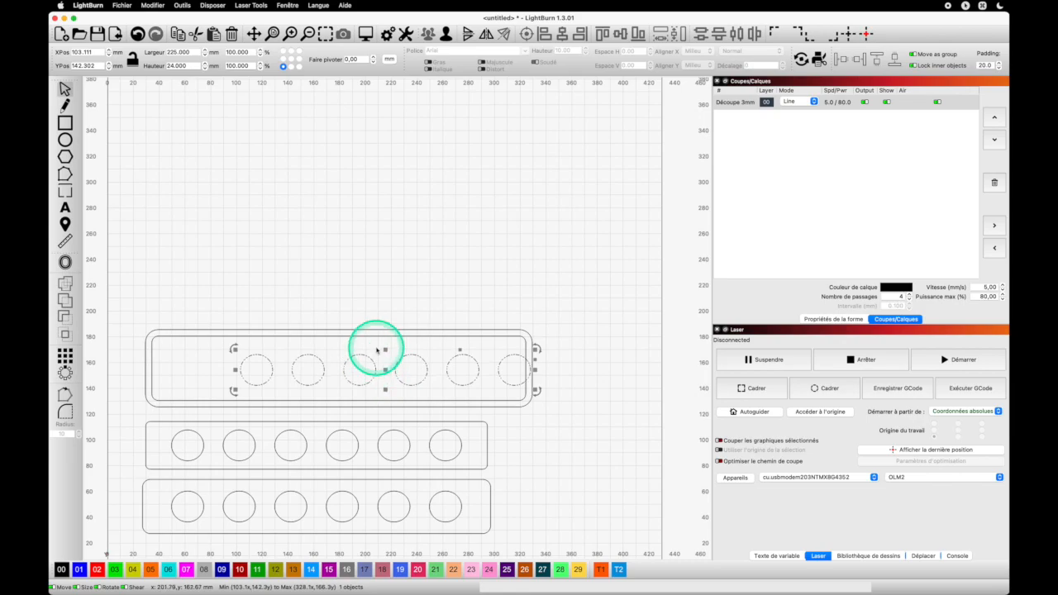
Step: Centre the pasted row of circles on the 290 × 50 mm inner rounded rectangle, both horizontally and vertically
key("shift")
left_click(380, 334, "shift")
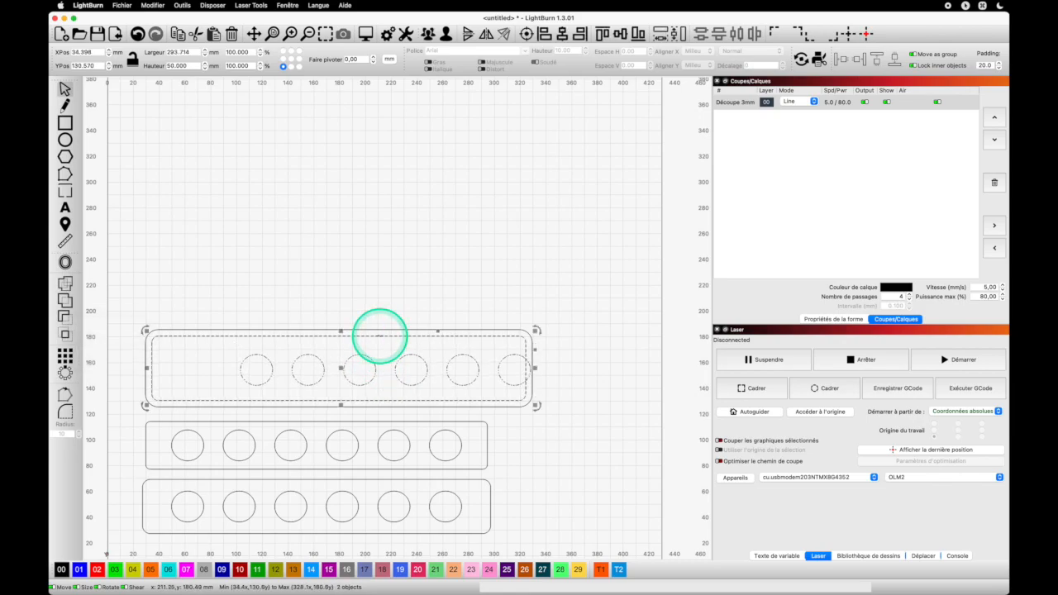
left_click(527, 33)
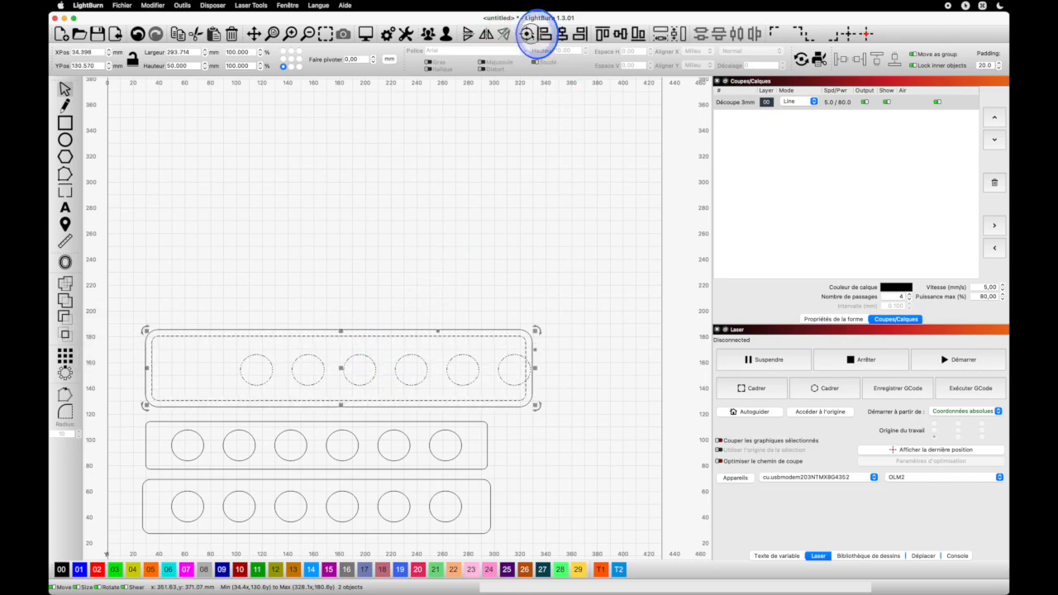
left_click(616, 297)
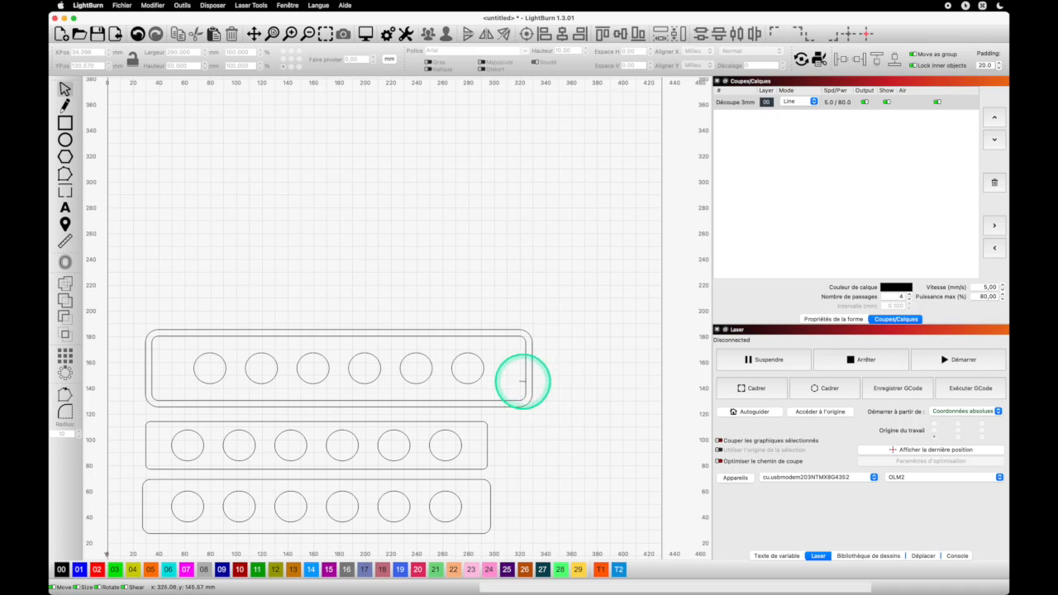
key("shift")
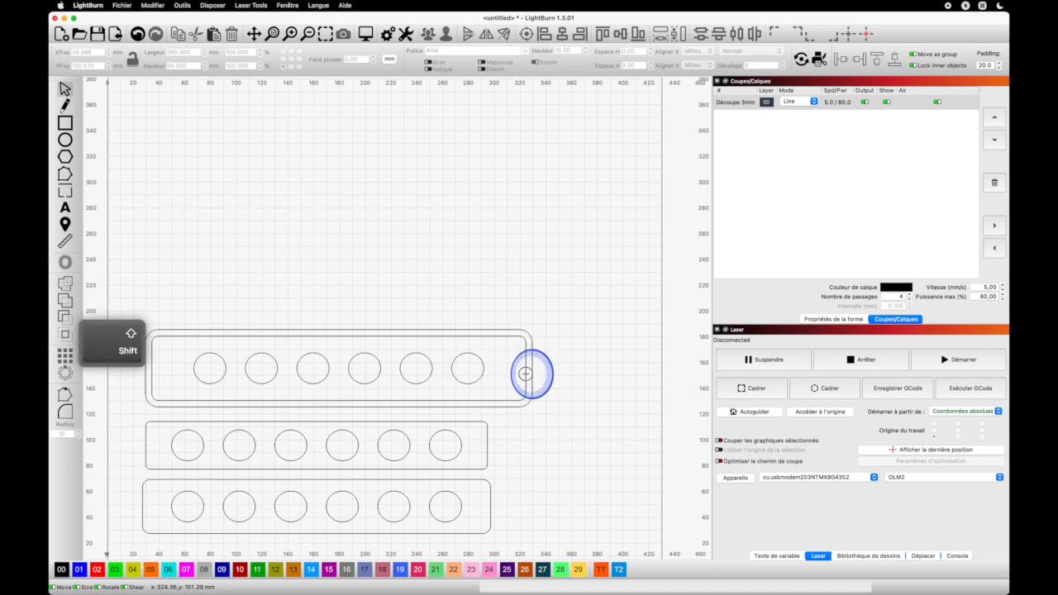
left_click(529, 373)
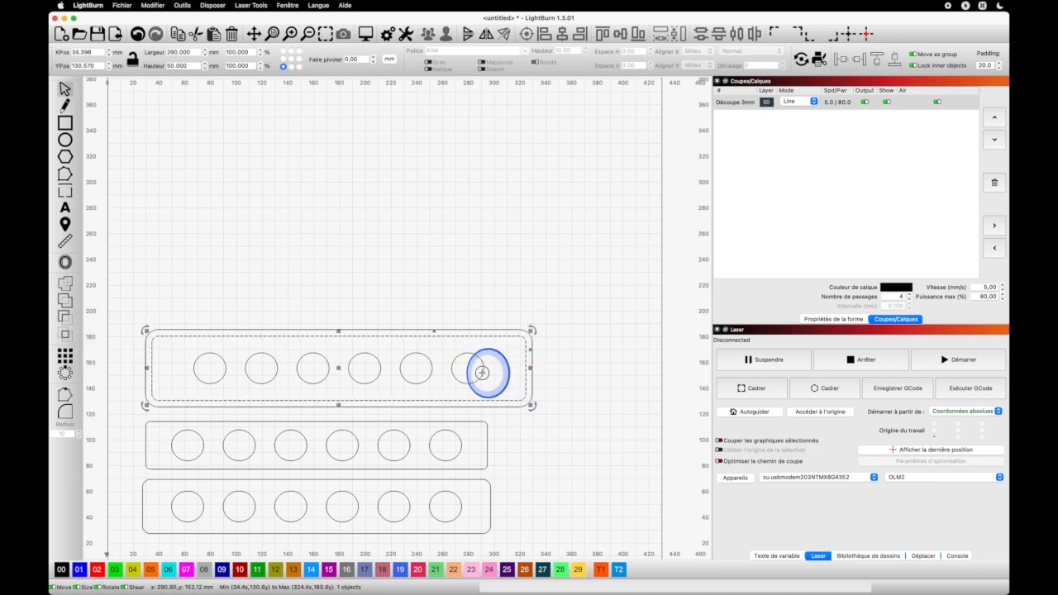
left_click(482, 372, "shift")
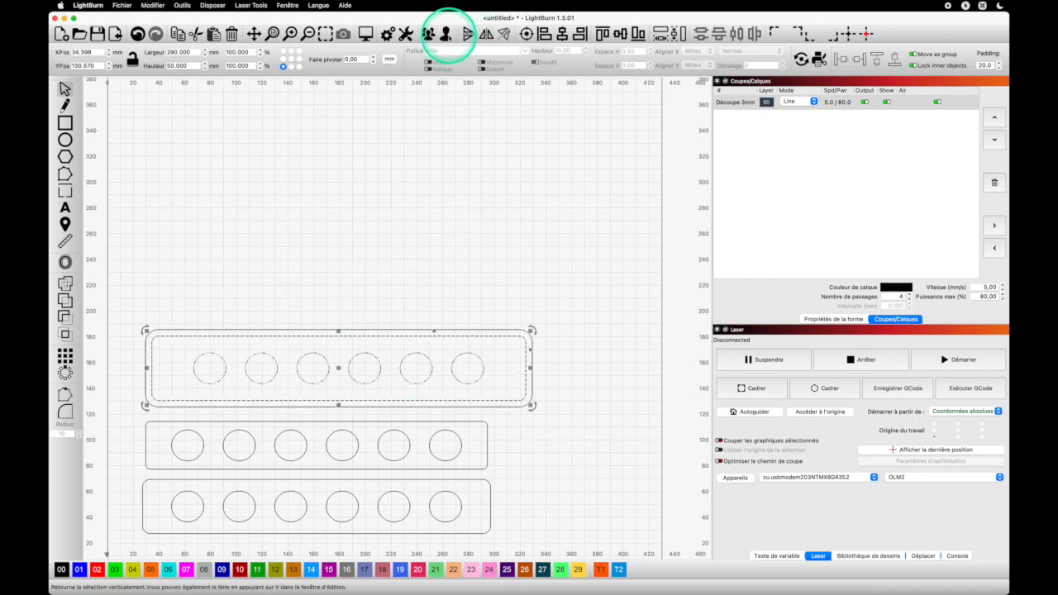
left_click(445, 33)
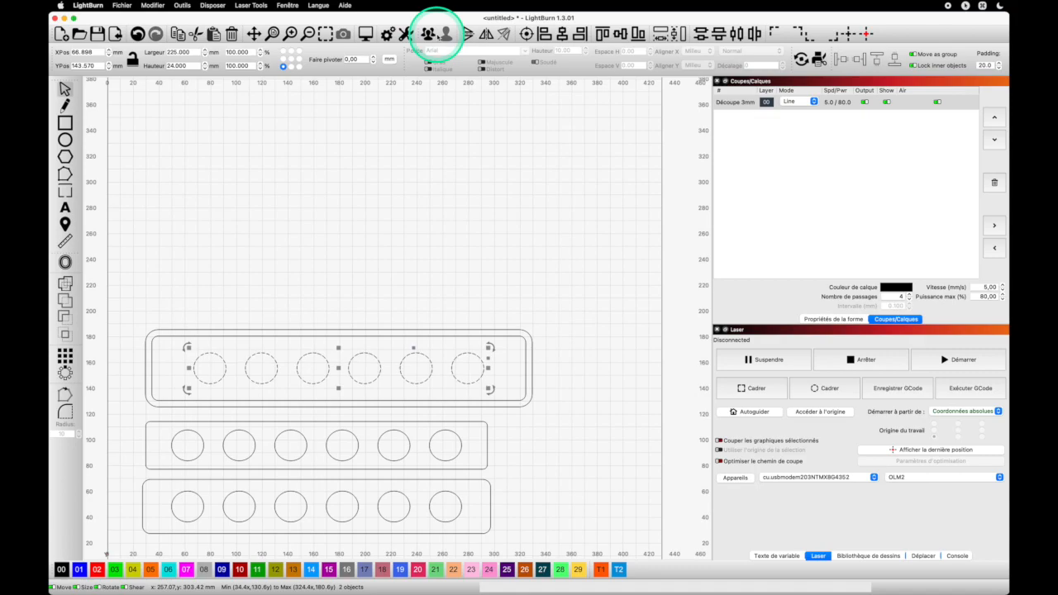
left_click(427, 33)
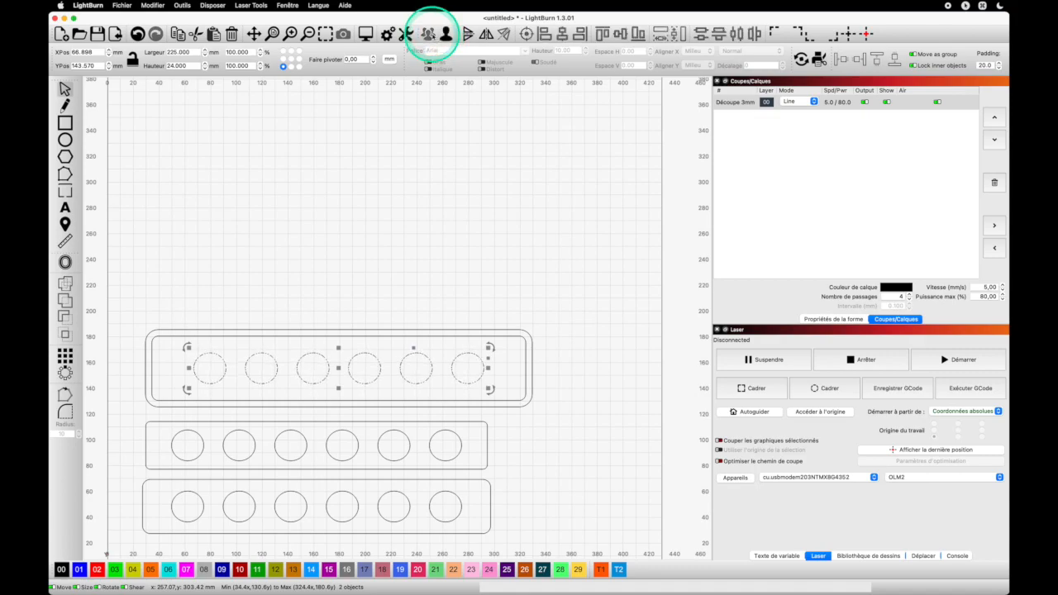
left_click(582, 410)
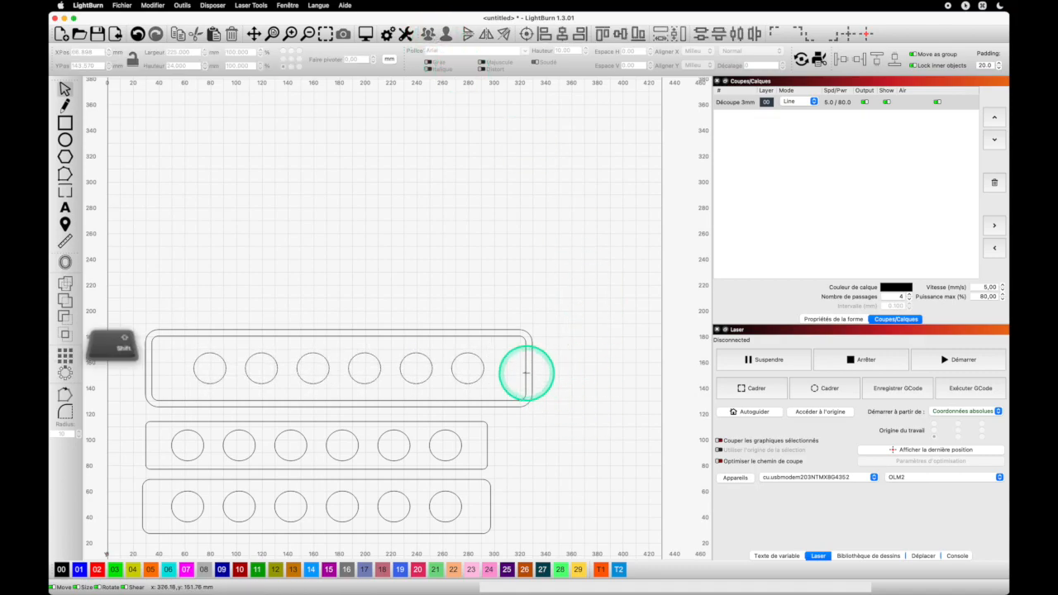
Step: Group the 290 × 50 mm inner rectangle with its circles and move the group above the outer rectangle, to about Y 240 mm
left_click(531, 372, "shift")
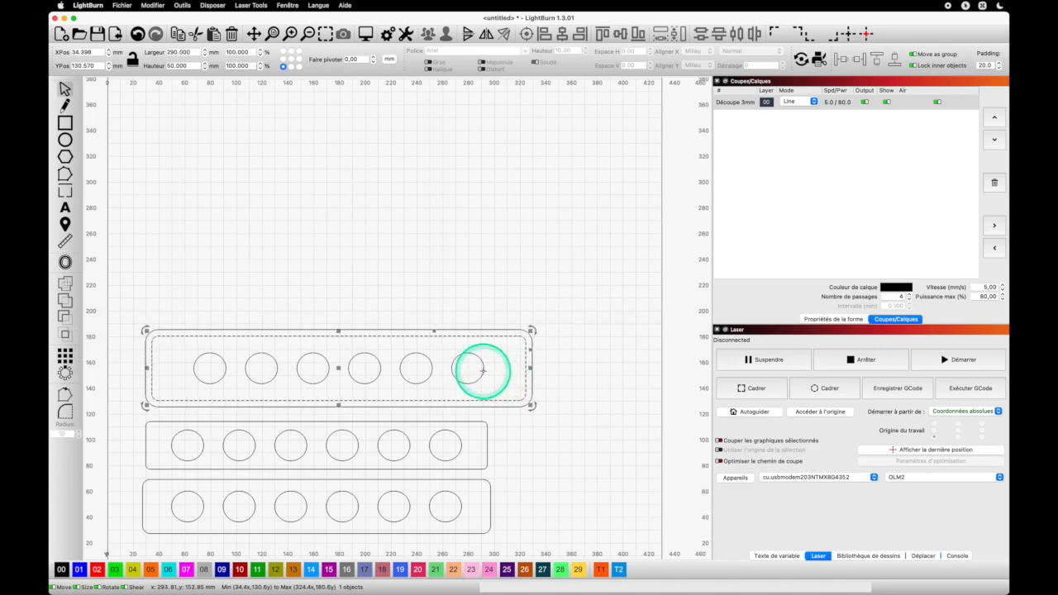
left_click(484, 370, "shift")
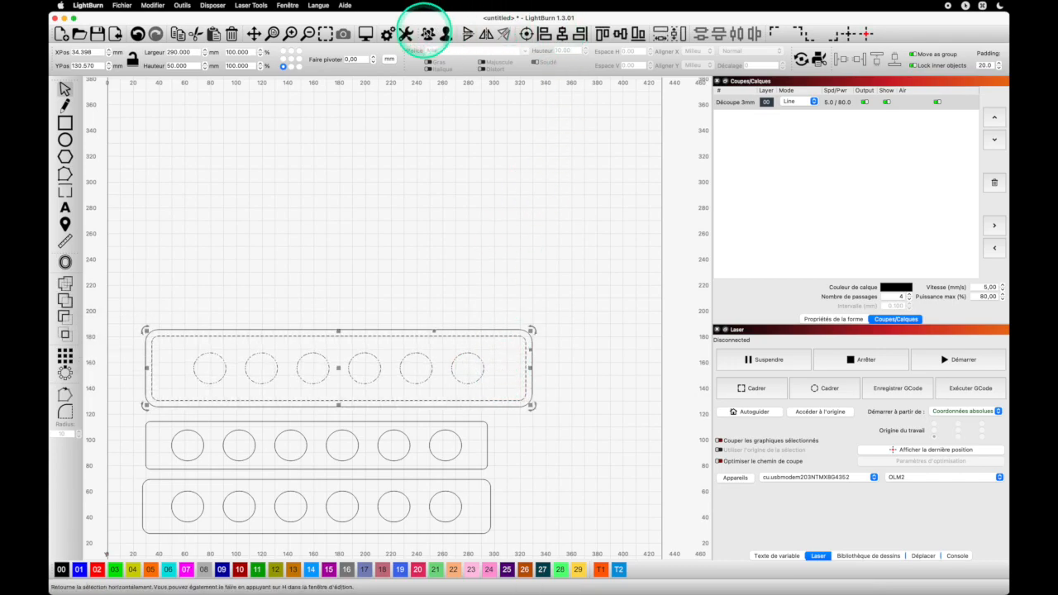
left_click(427, 33)
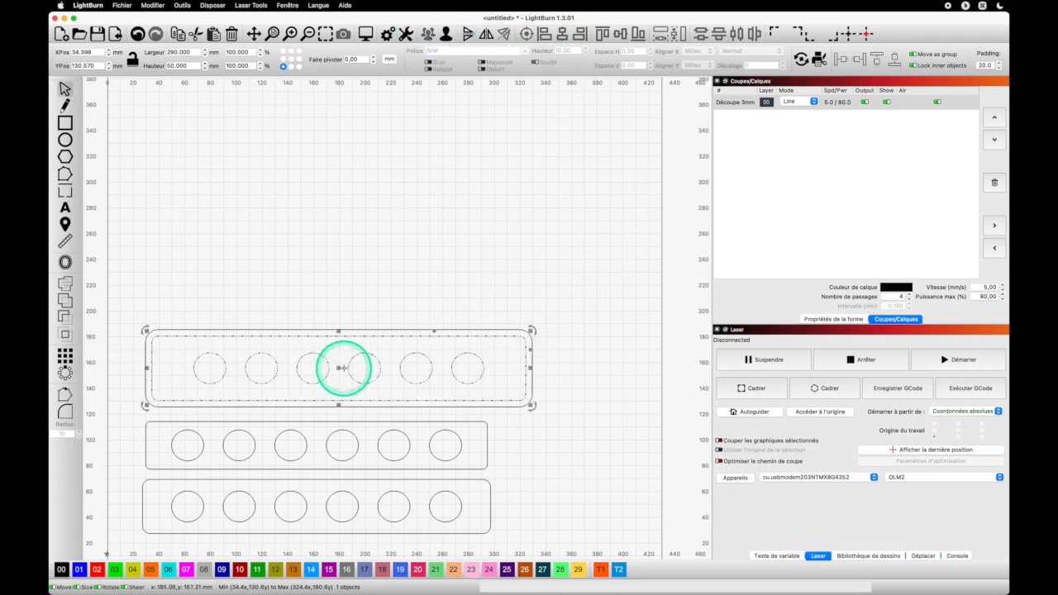
left_click_drag(338, 367, 339, 225)
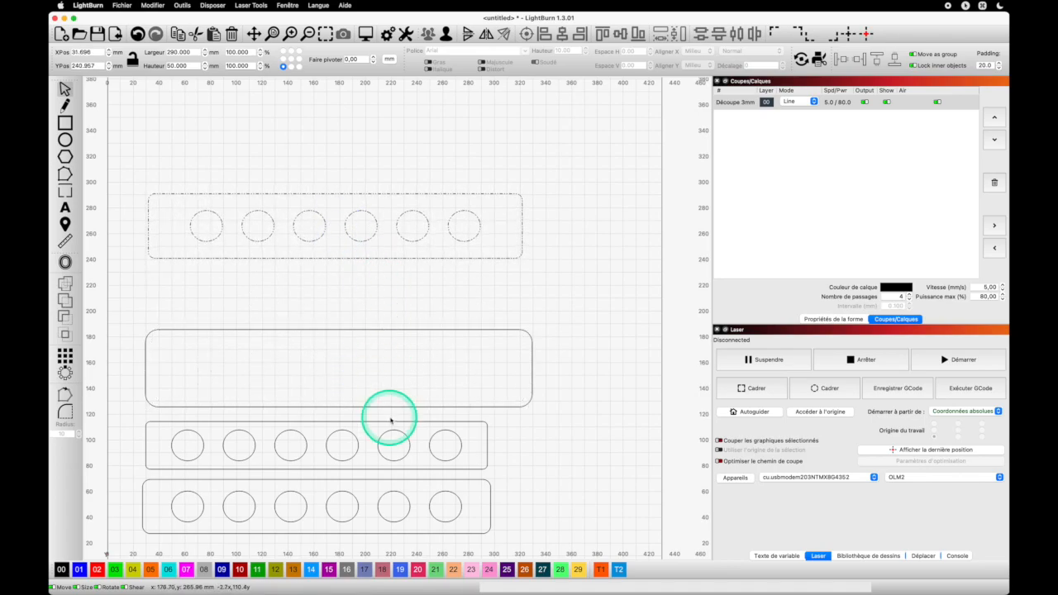
Step: Move the empty 300 × 60 mm rounded rectangle up to about Y 299 mm and the grouped 290 × 50 mm plate down to about Y 123 mm
left_click(395, 373)
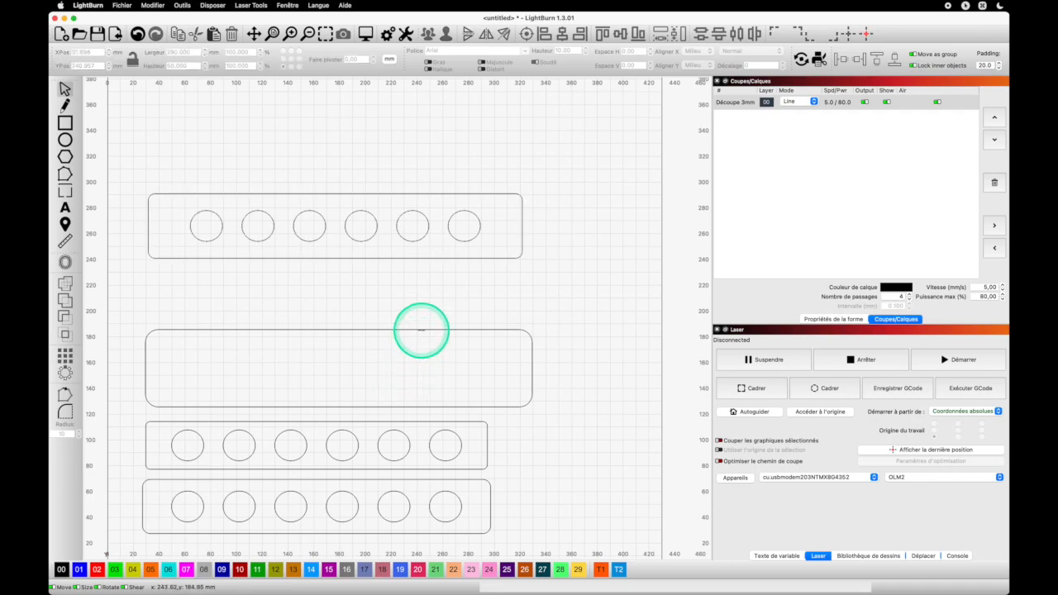
left_click(422, 330)
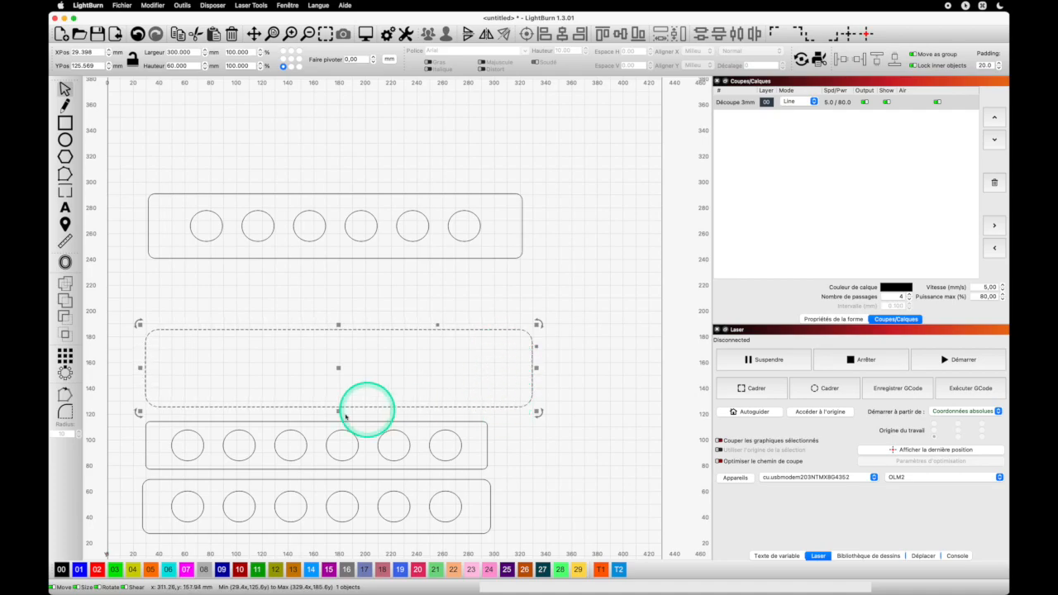
left_click(544, 278)
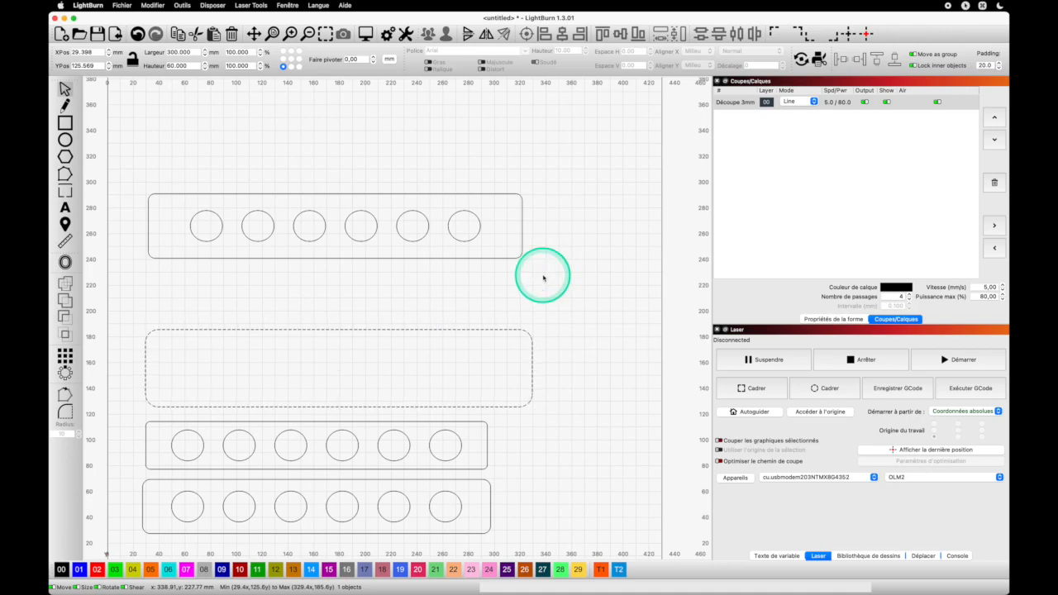
left_click_drag(554, 269, 137, 186)
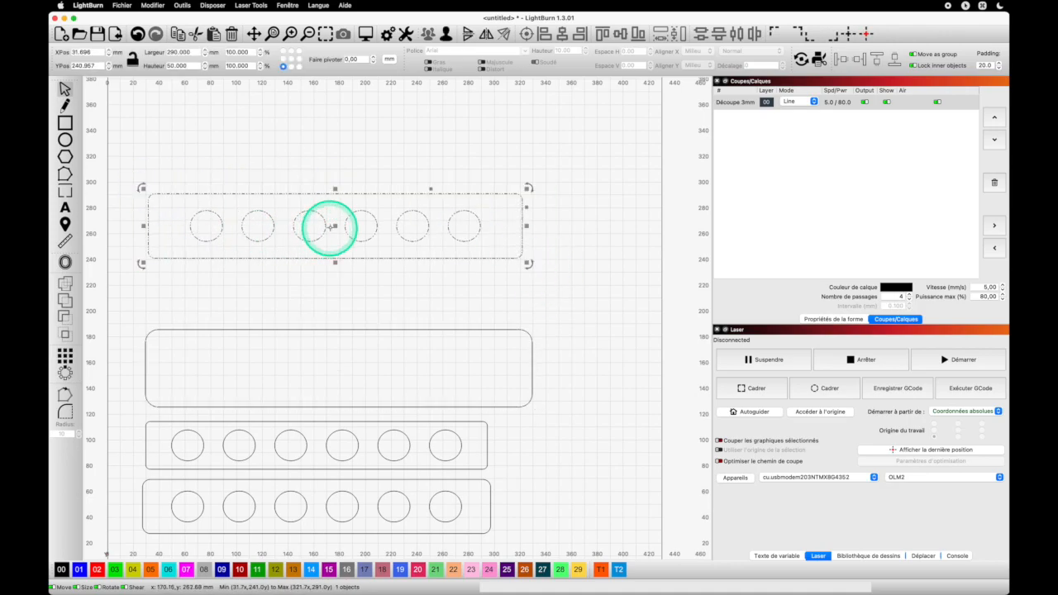
mouse_move(337, 240)
left_mouse_down()
mouse_move(339, 286)
mouse_move(339, 250)
left_mouse_up()
left_click(345, 328)
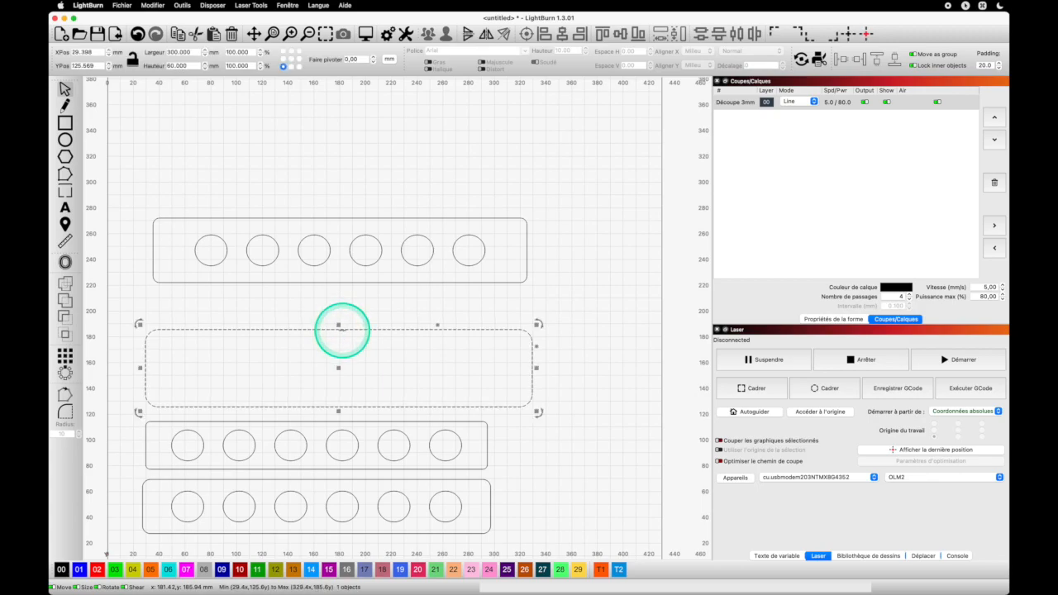
left_click_drag(337, 367, 342, 143)
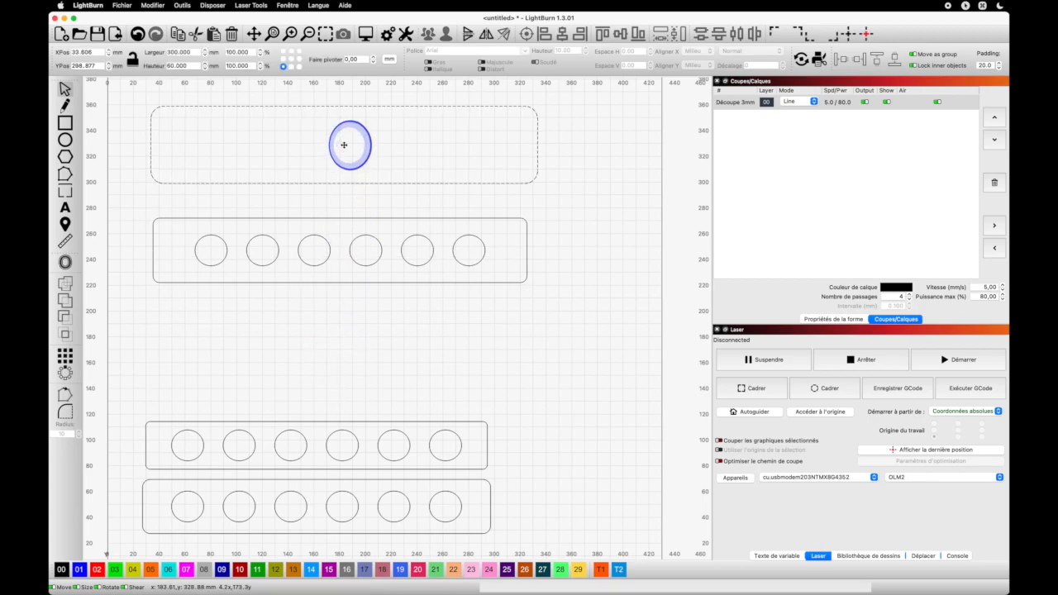
left_click(337, 249)
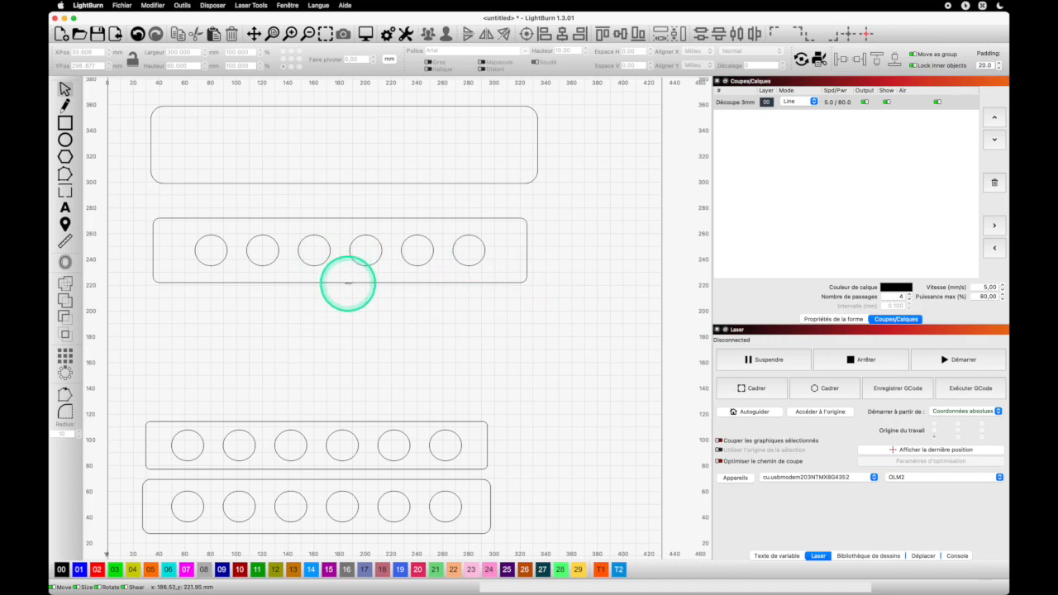
left_click(348, 282)
left_click_drag(333, 296, 319, 378)
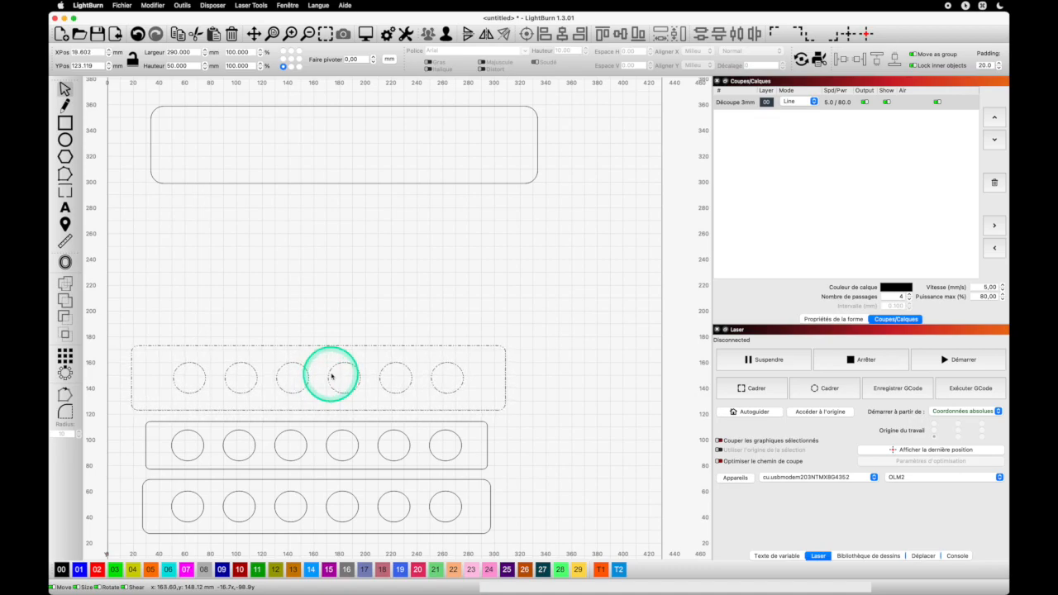
Step: Align the three plates with circles on a common vertical centre axis
left_click(549, 512)
left_click_drag(551, 531, 231, 394)
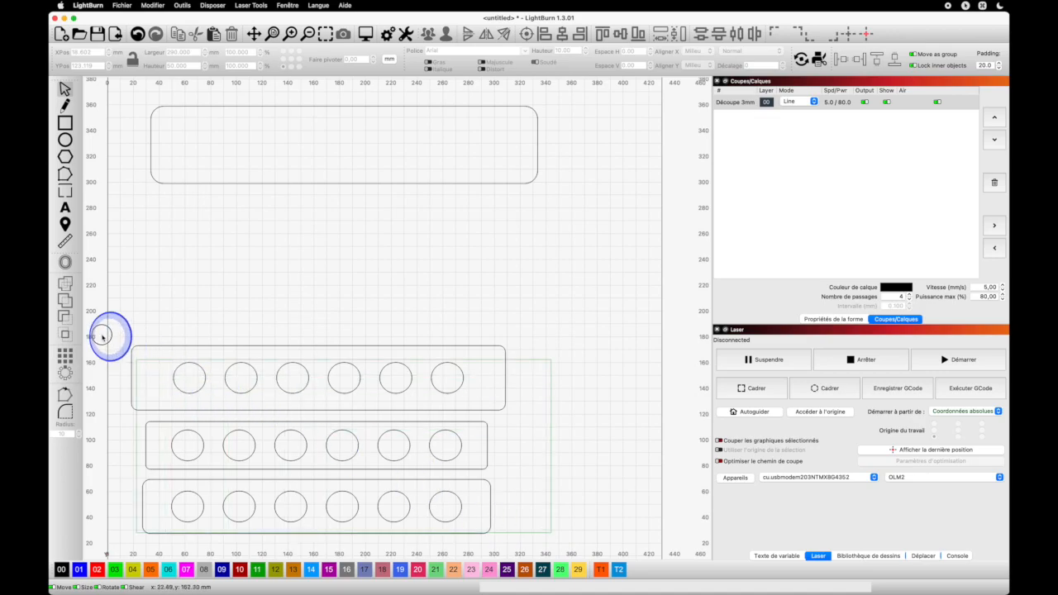
left_click_drag(102, 335, 105, 325)
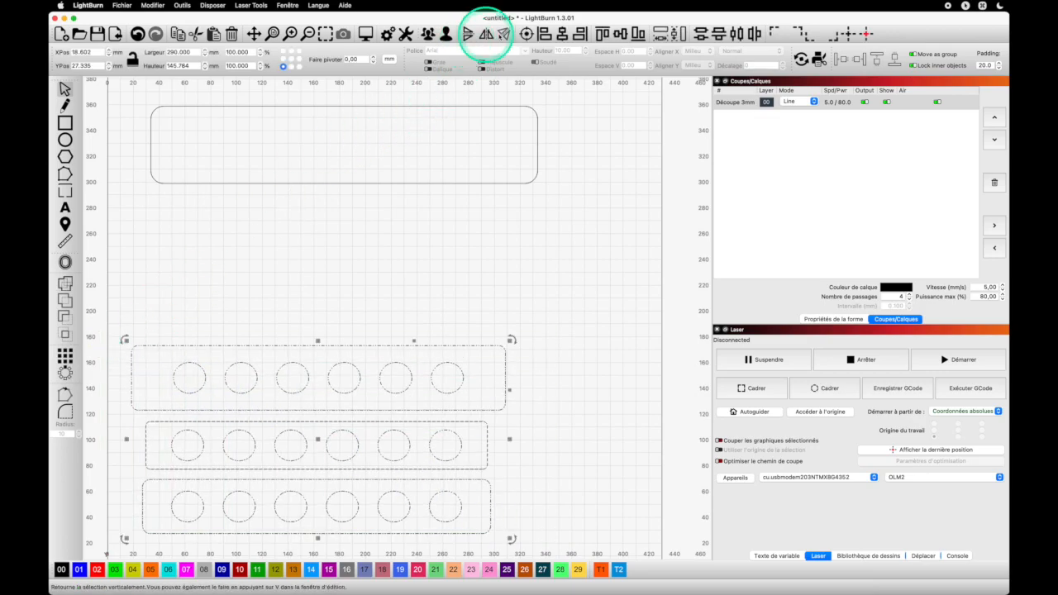
left_click(562, 33)
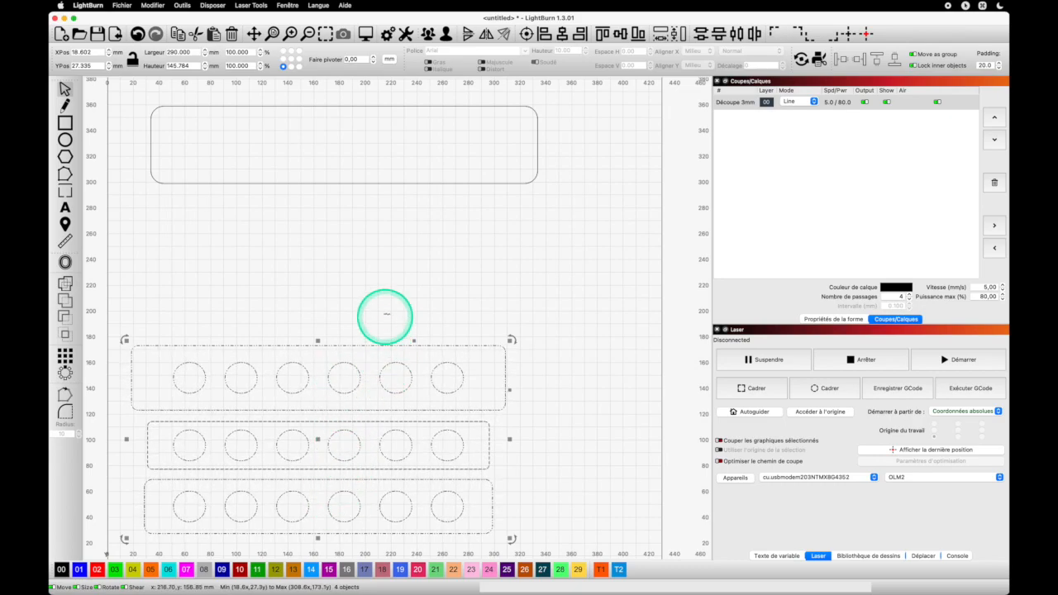
left_click(385, 312)
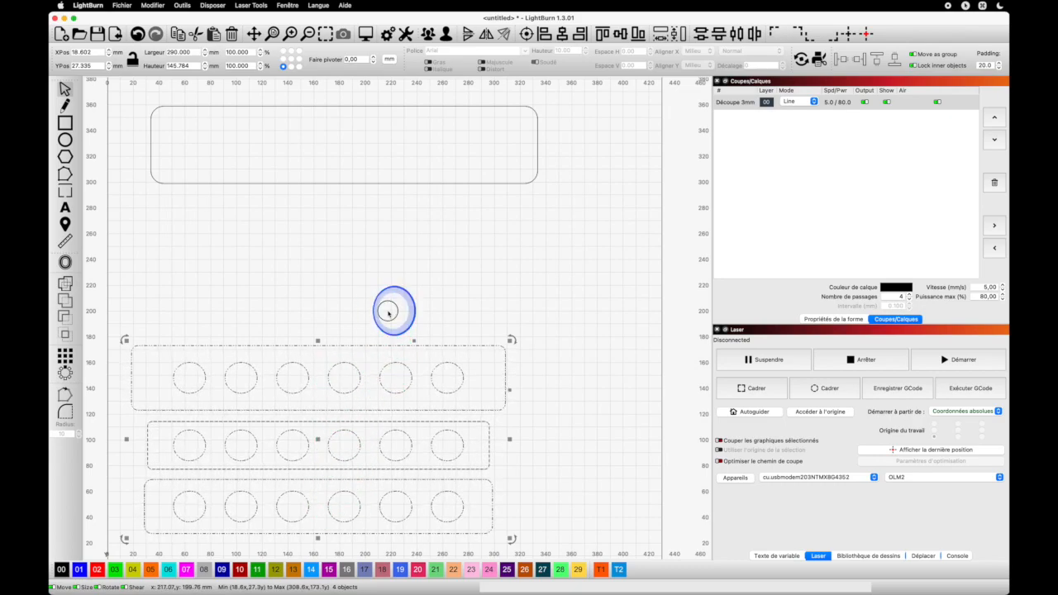
Step: Move the empty 300 × 60 mm rounded rectangle down to just above the three stacked plates
left_click(489, 181)
left_click(490, 181)
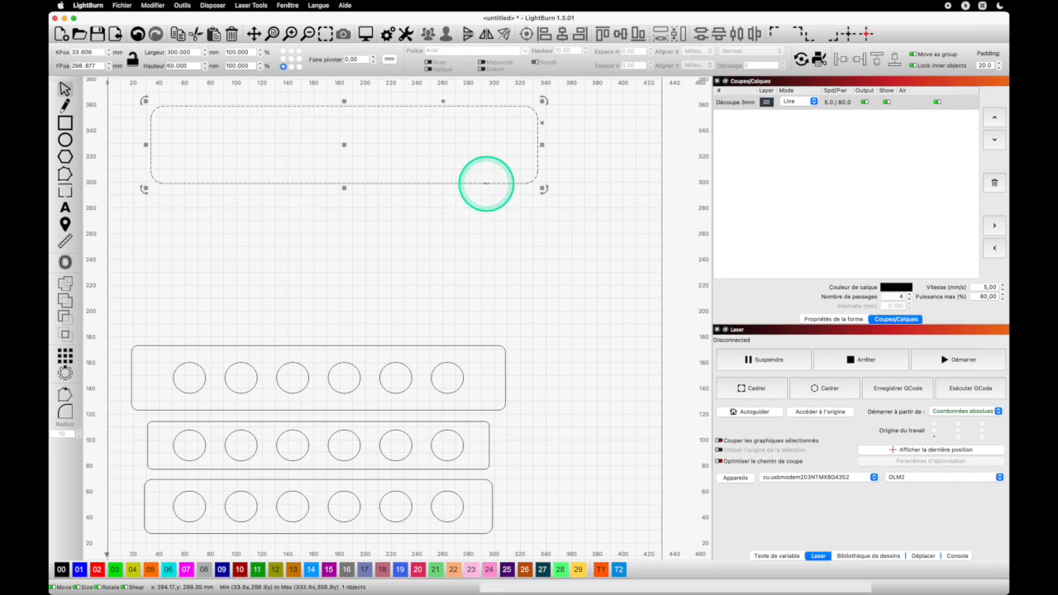
left_click_drag(344, 145, 322, 294)
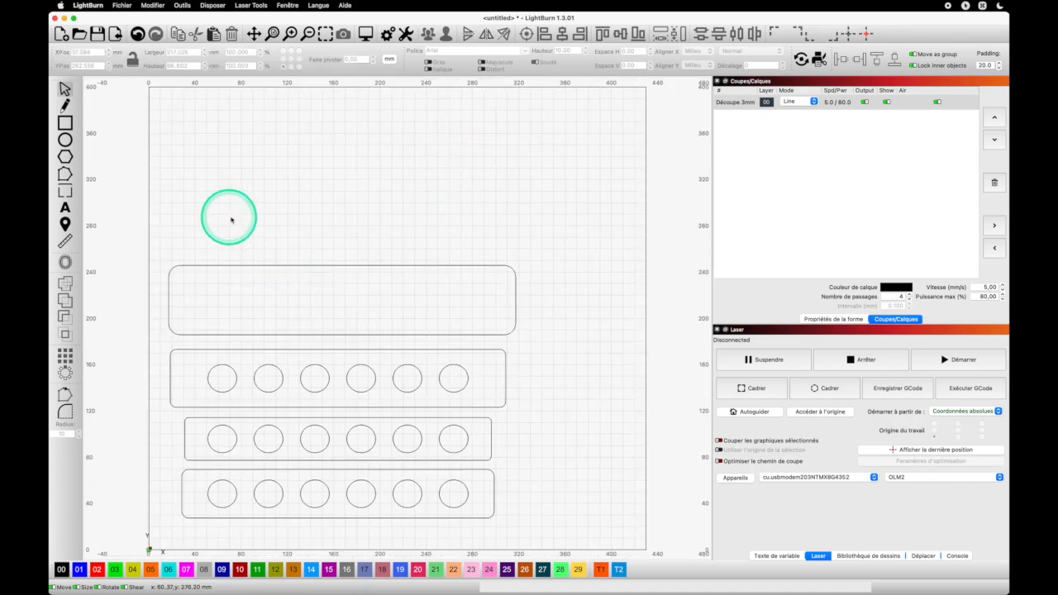
Step: Draw a rectangle above the 300 × 60 mm plate and set its size to 42 mm wide by 60 mm high
left_click(65, 123)
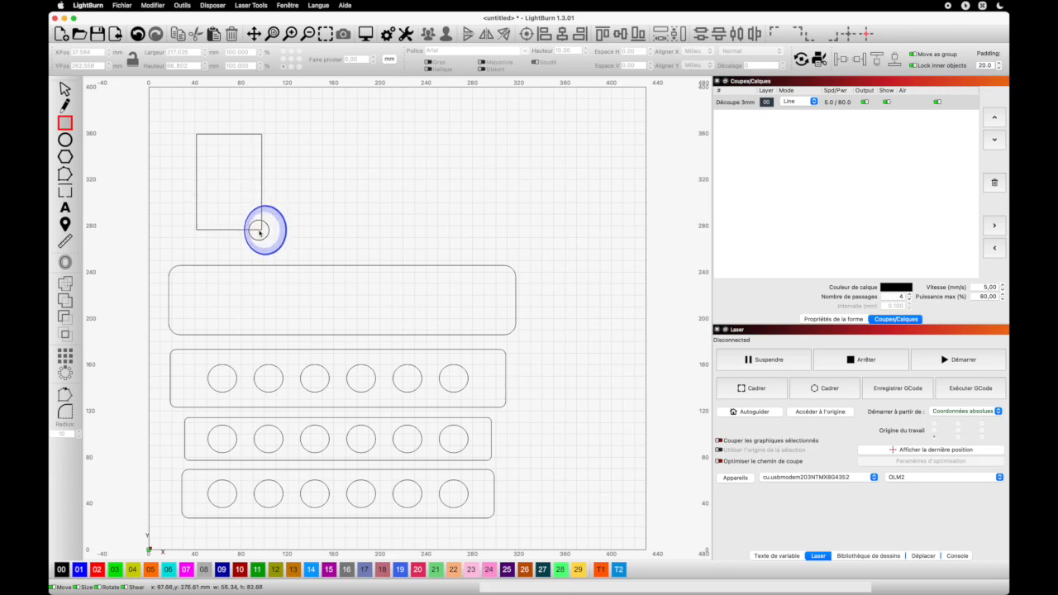
left_click(176, 53)
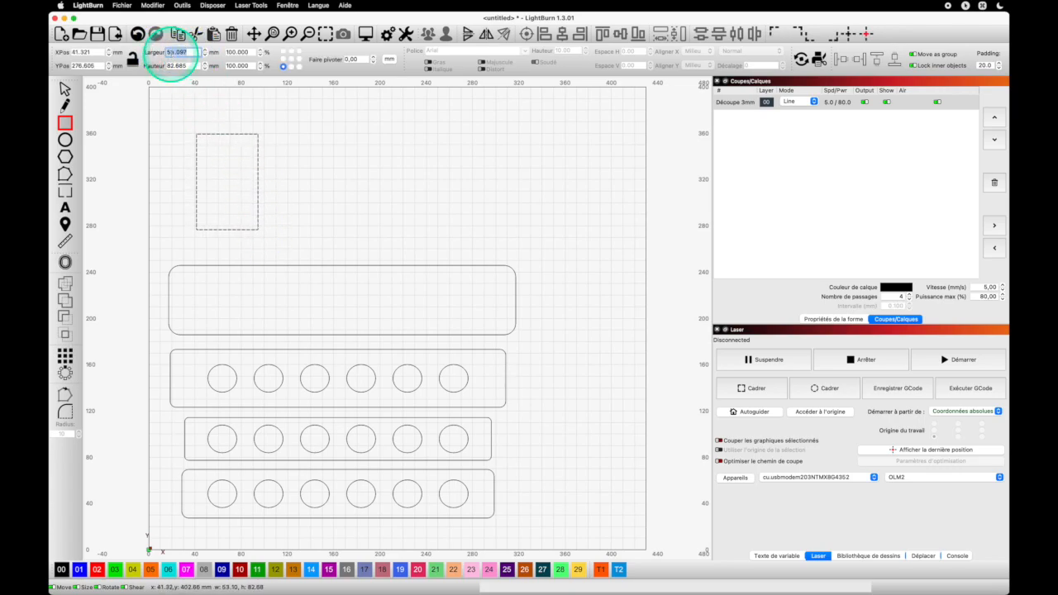
type("42")
left_click(188, 65)
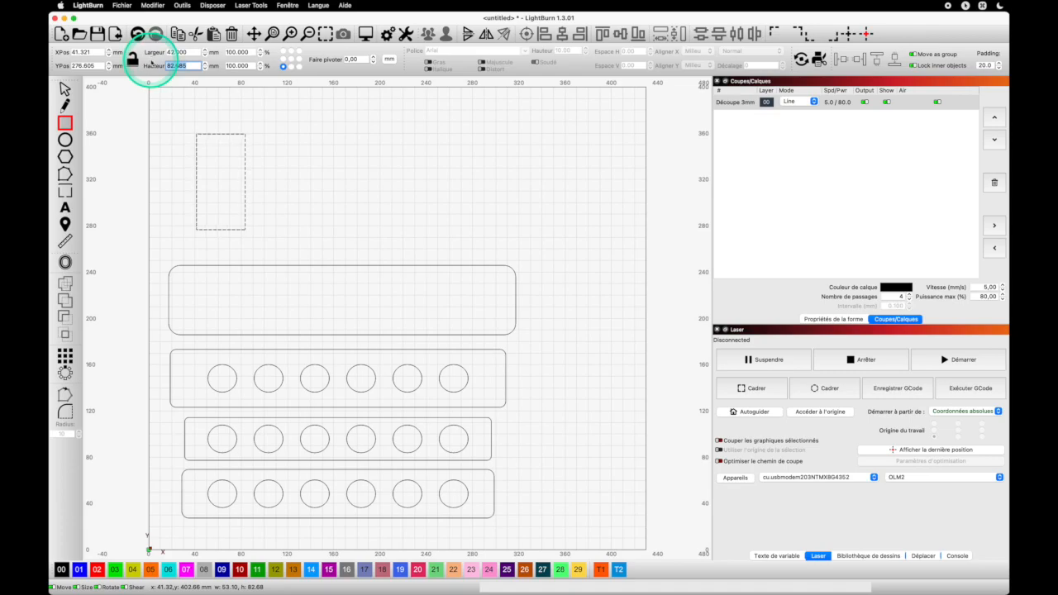
type("60")
key("Return")
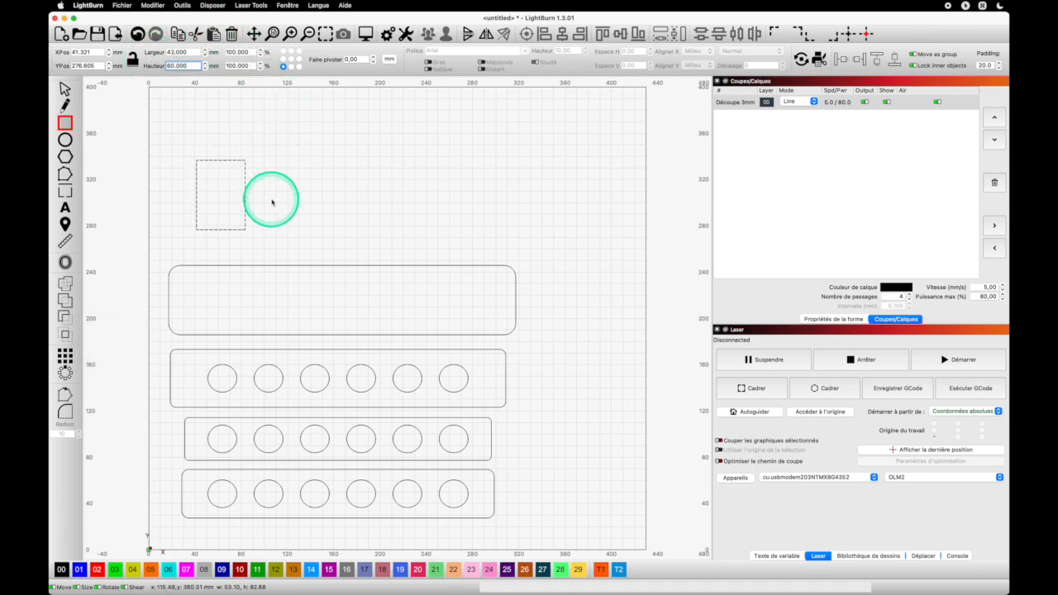
Step: Draw an ellipse beside the 42 × 60 mm rectangle and set it to 28 mm wide by 55 mm high
left_click(65, 140)
left_click_drag(273, 179, 325, 223)
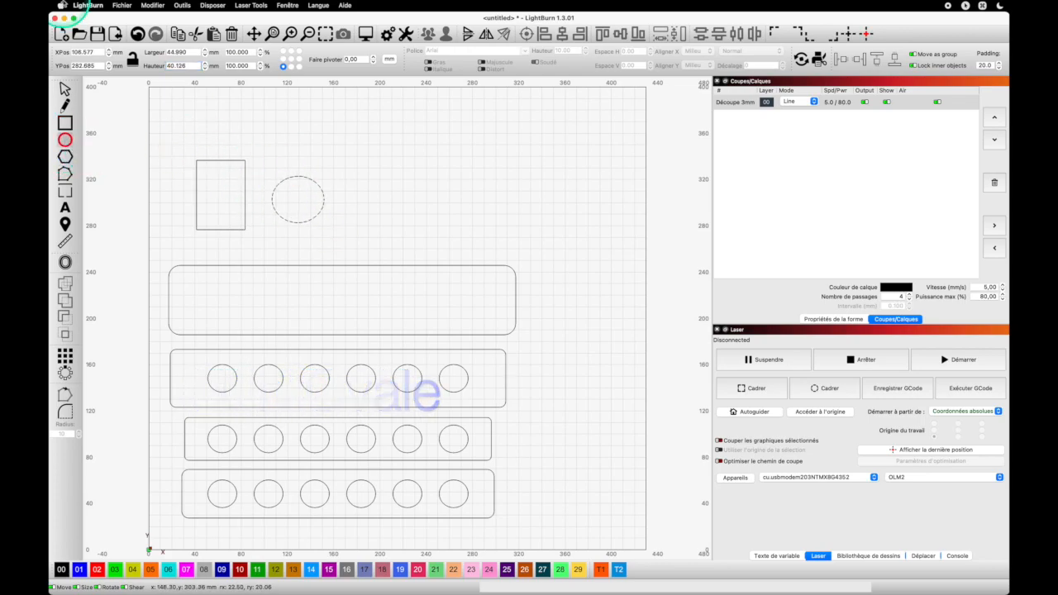
left_click(189, 52)
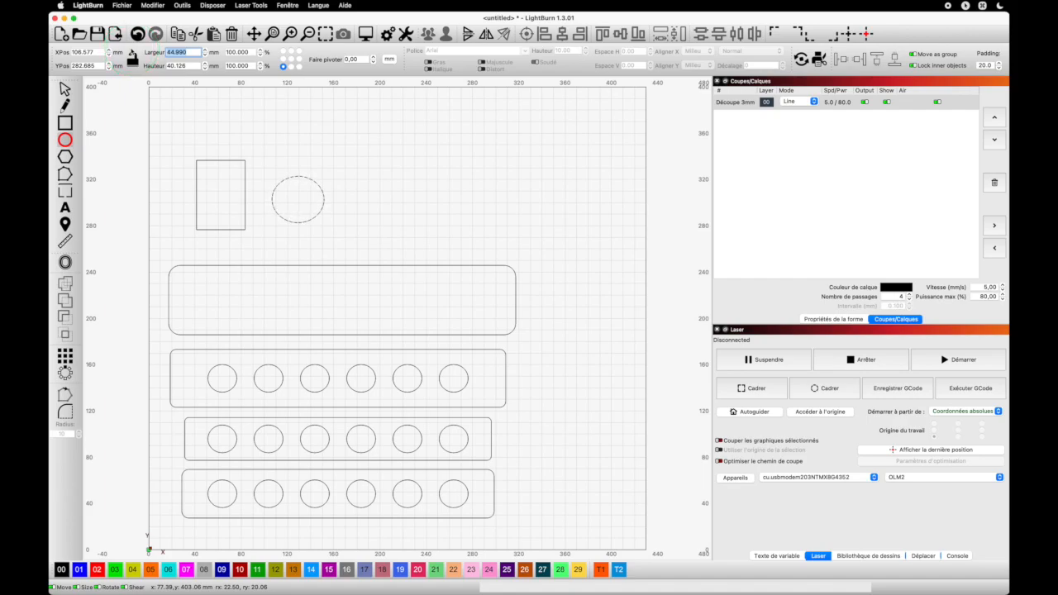
type("28")
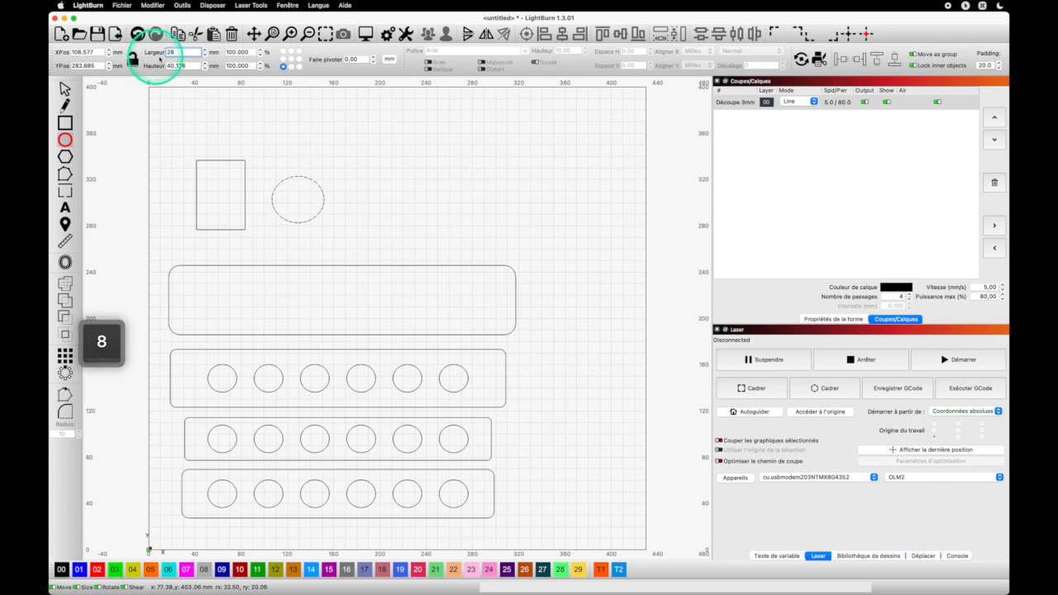
left_click(169, 66)
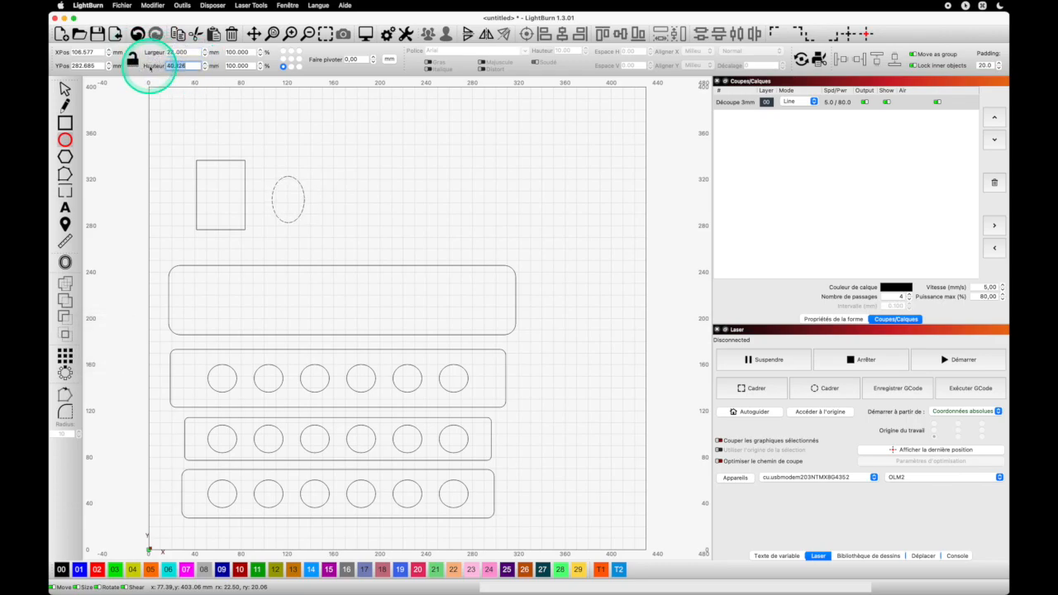
type("55")
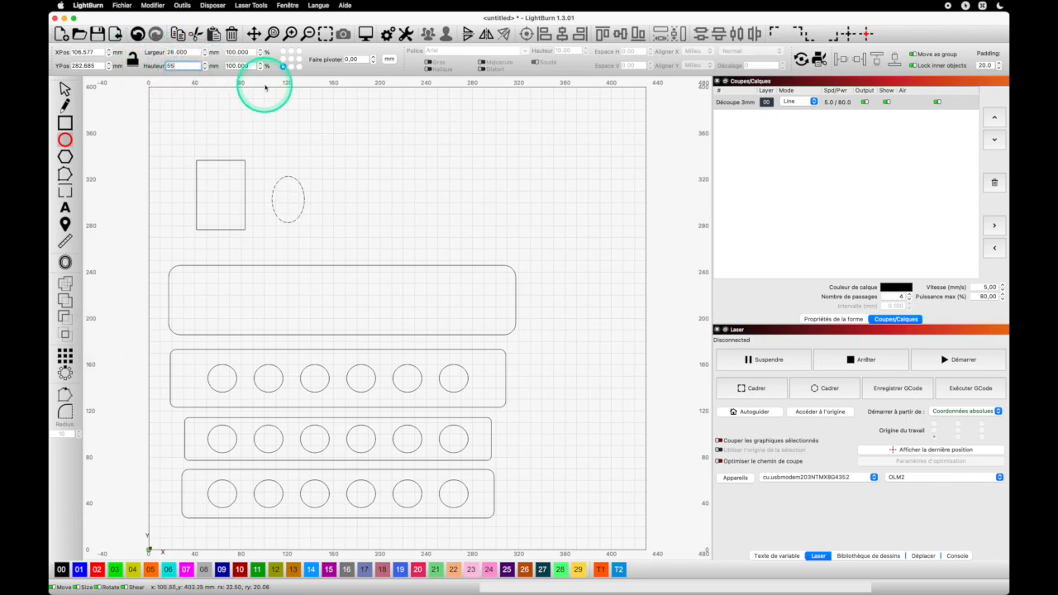
key("Return")
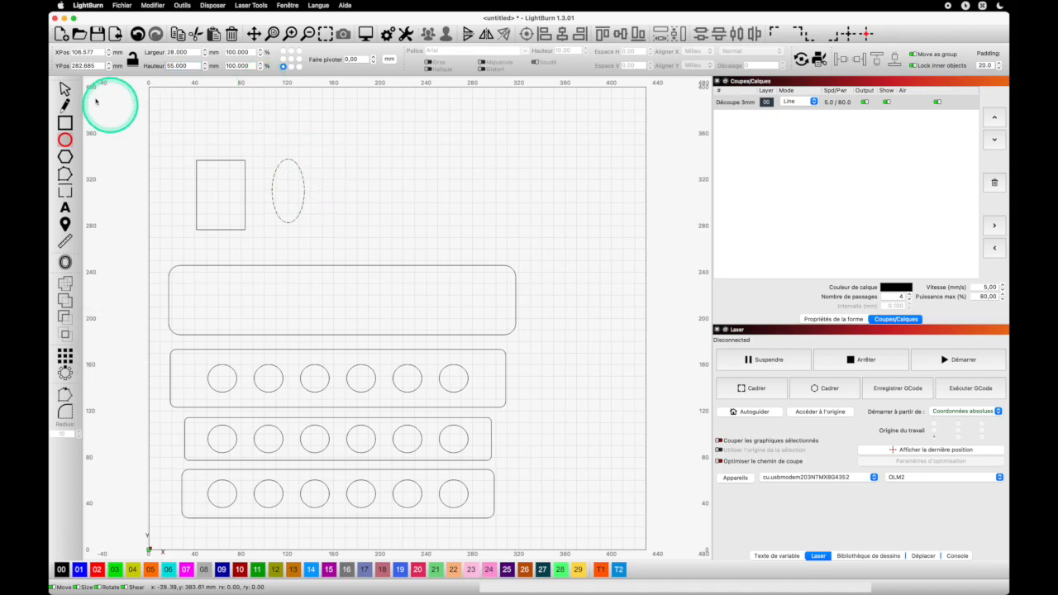
Step: Duplicate the 28 × 55 mm ellipse and centre the copy on the left edge of the 42 × 60 mm rectangle
left_click(65, 88)
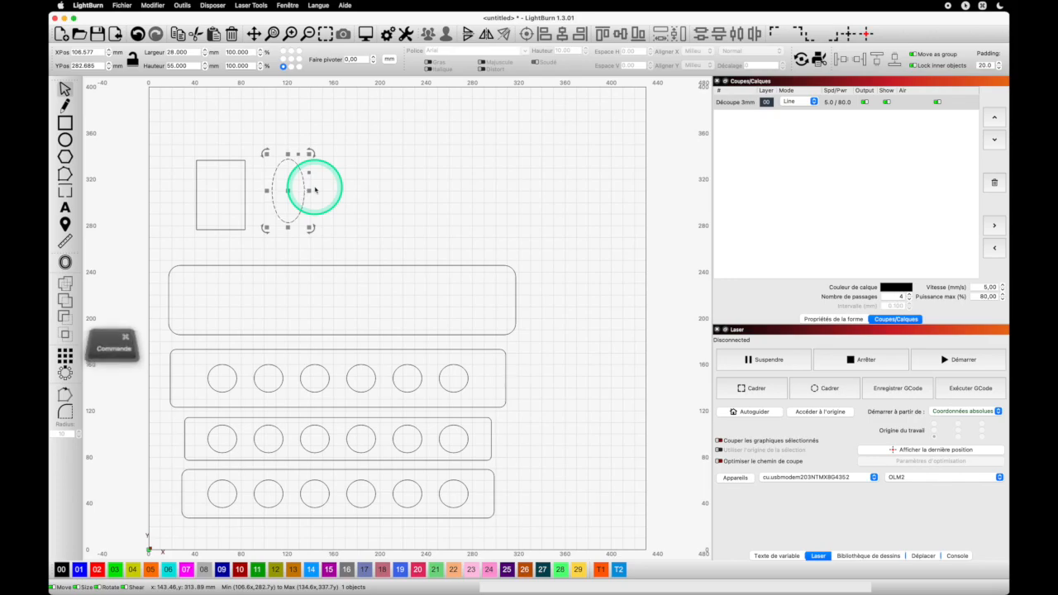
key("super+c")
key("super+v")
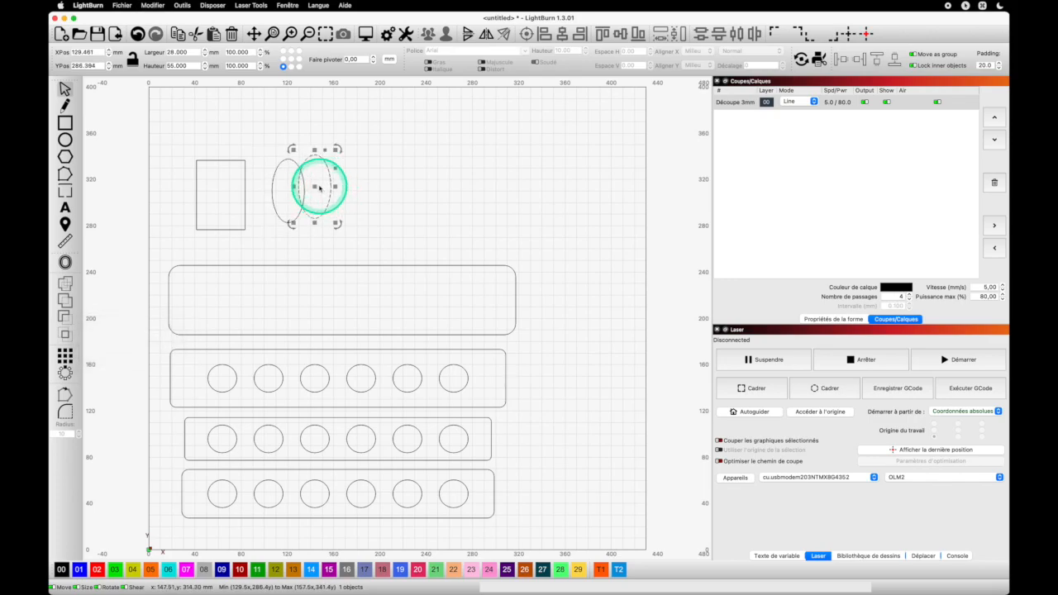
left_click_drag(269, 190, 195, 193)
left_click(196, 193)
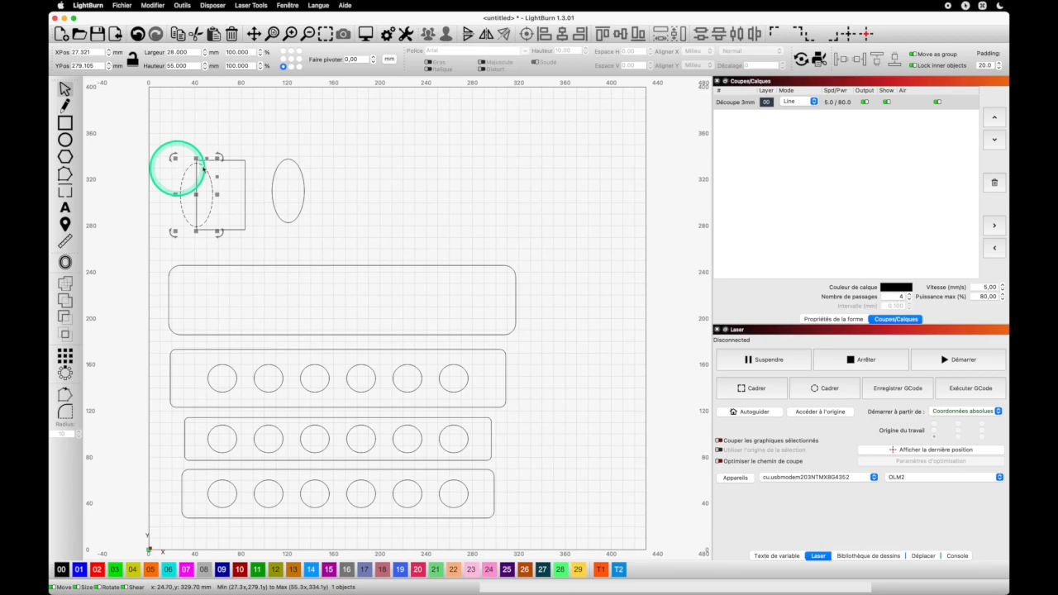
Step: Move the original 28 × 55 mm ellipse so that it is centred on the rectangle's right edge
left_click(289, 189)
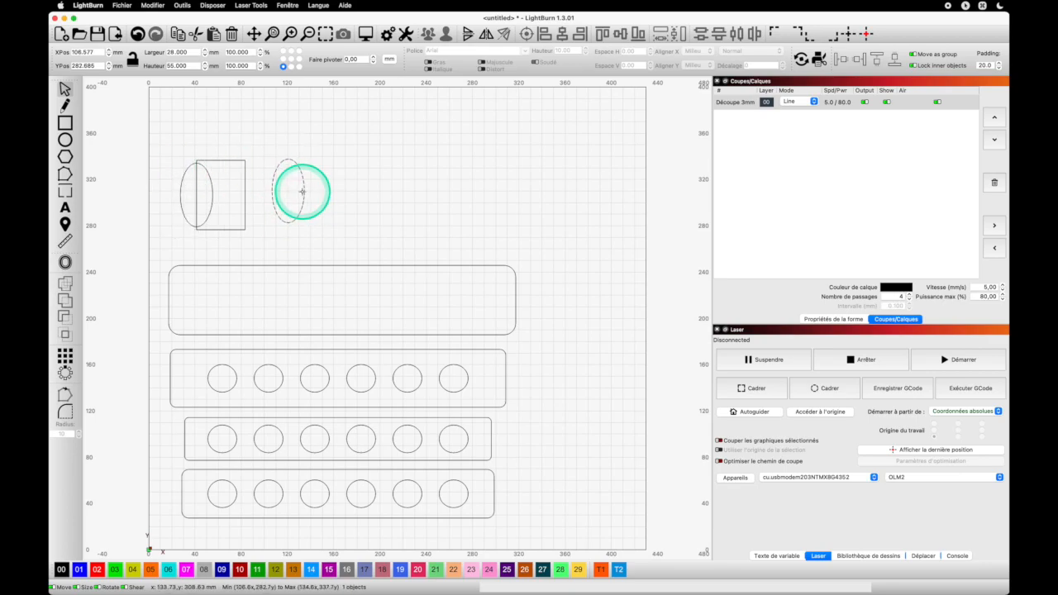
left_click(286, 190)
left_click_drag(286, 190, 246, 195)
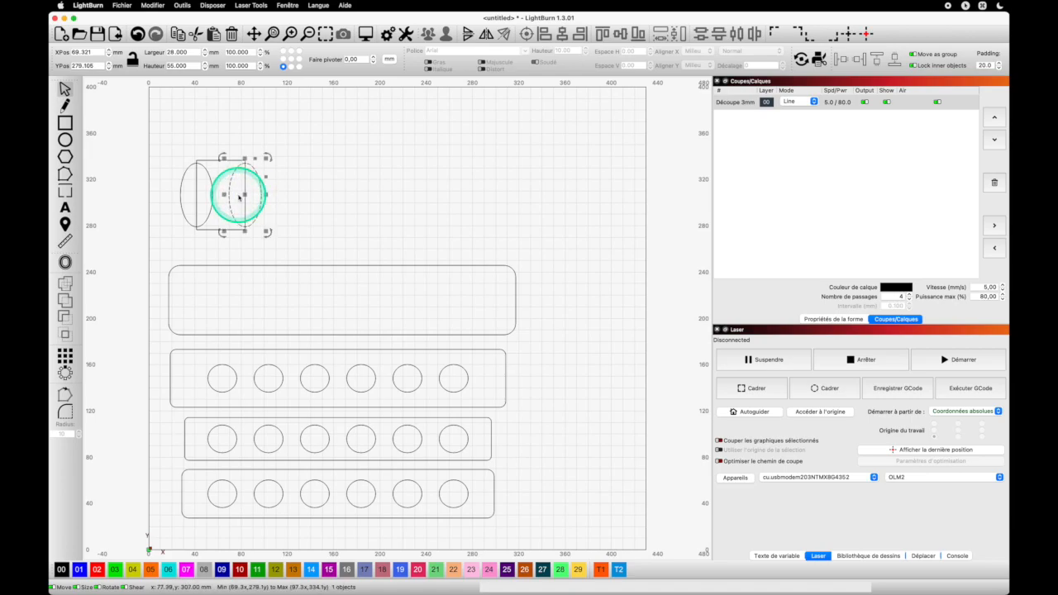
left_click(371, 182)
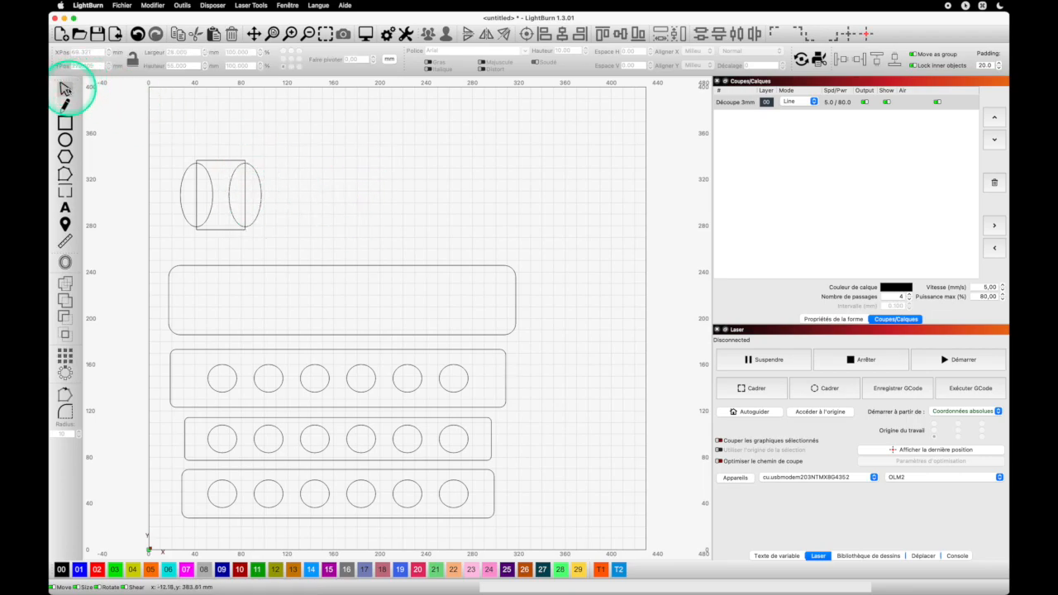
Step: Align the 42 × 60 mm rectangle and both ellipses on a common horizontal centre line
left_click_drag(282, 236, 143, 144)
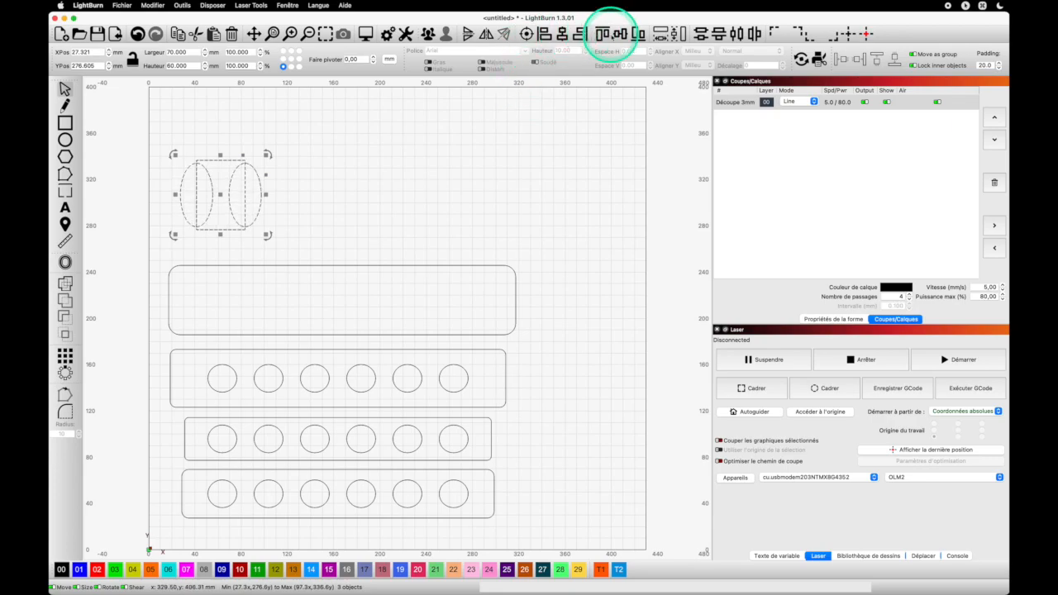
left_click(624, 34)
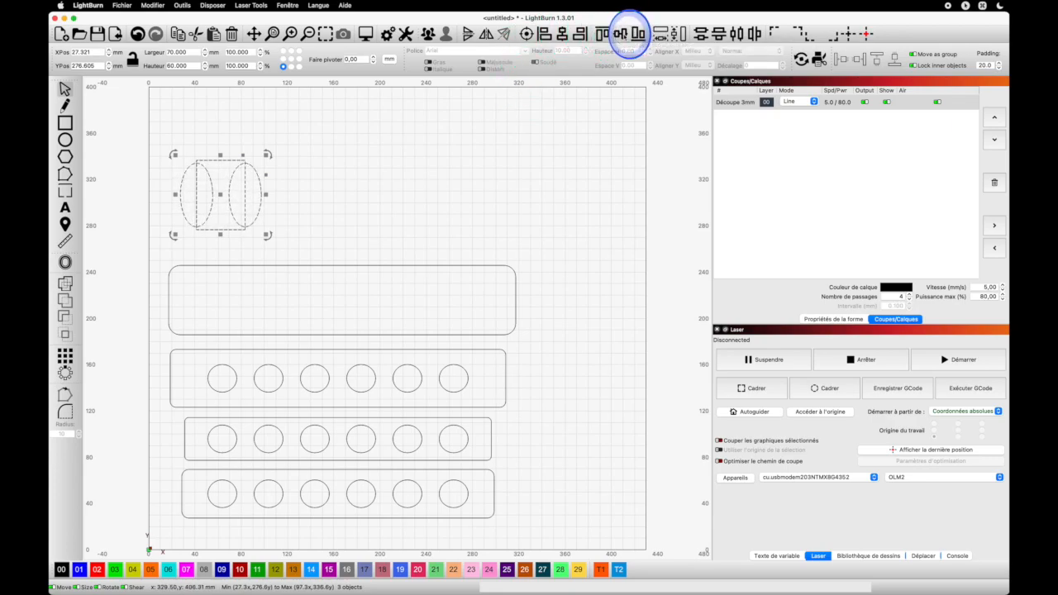
left_click(315, 230)
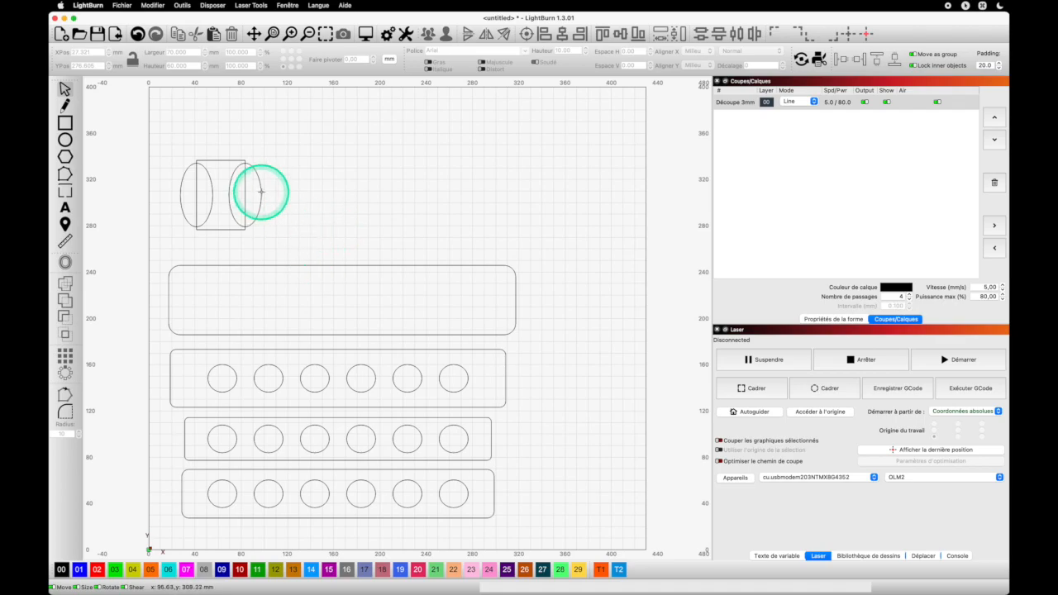
Step: Subtract the right-hand 28 × 55 mm ellipse from the 42 × 60 mm rectangle
left_click(261, 192)
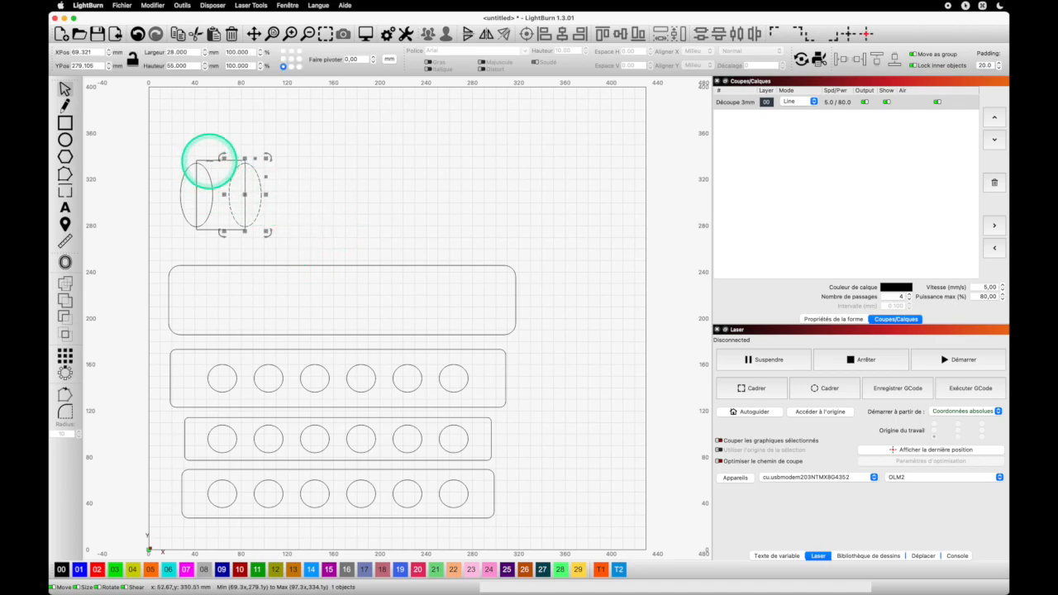
left_click(261, 194, "shift")
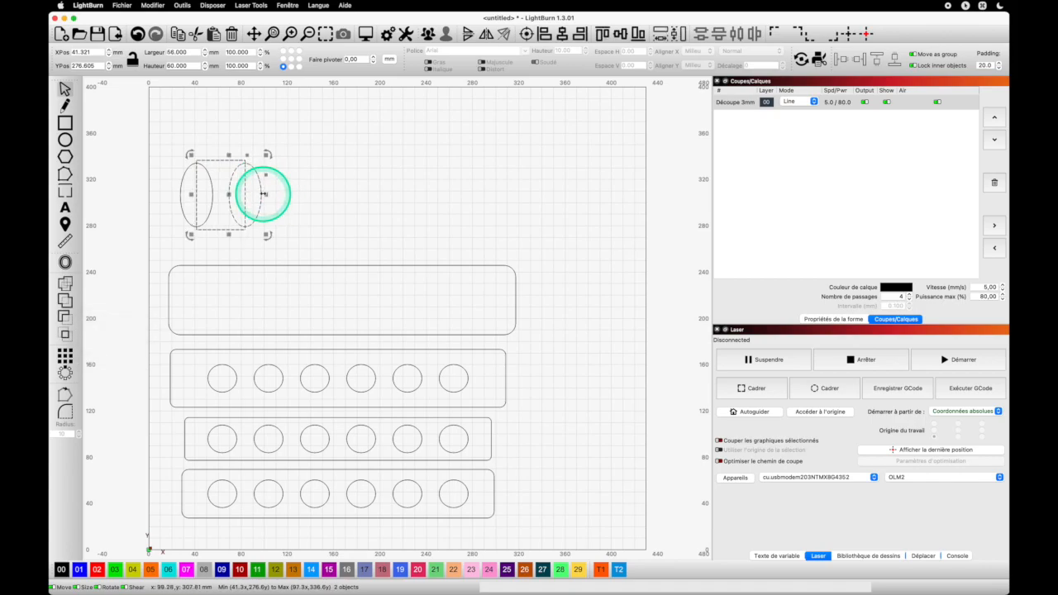
left_click(66, 318)
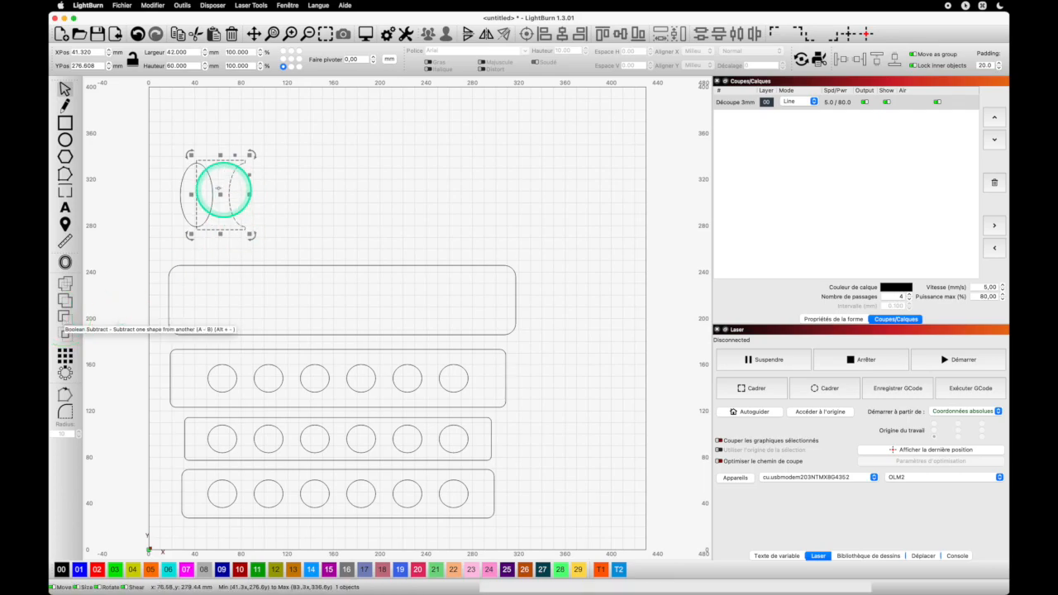
Step: Subtract the left-hand ellipse from the 42 × 60 mm piece so that both of its sides curve inward
left_click(222, 229)
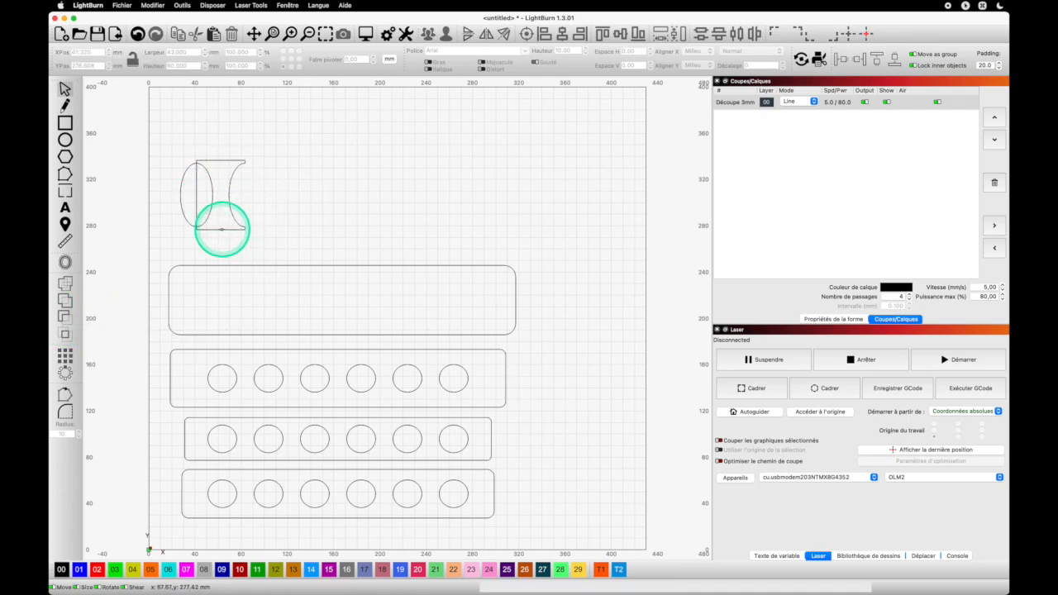
left_click(220, 231)
key("shift")
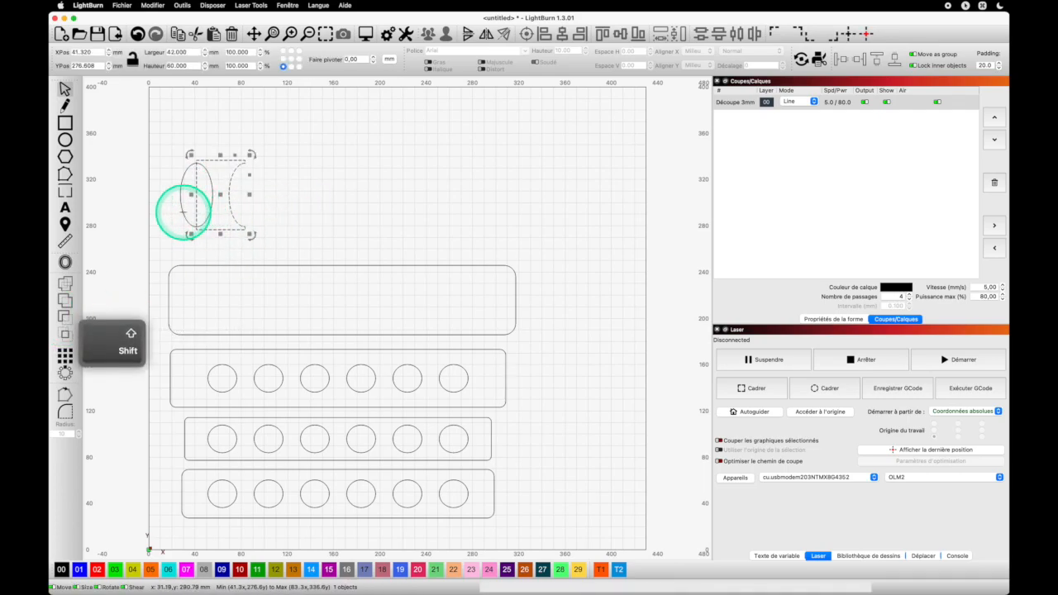
left_click(190, 213, "shift")
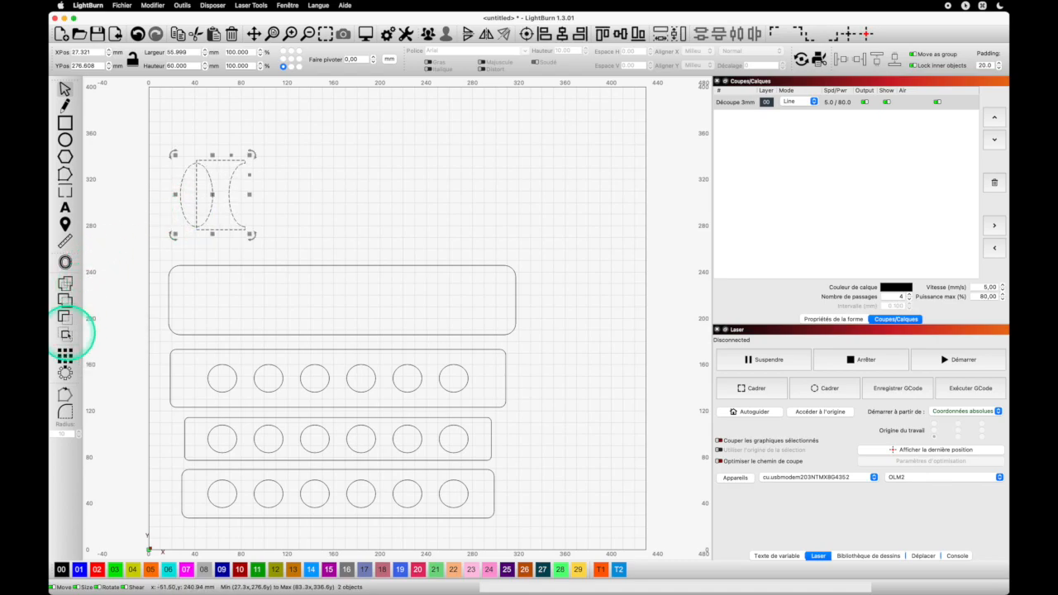
left_click(65, 318)
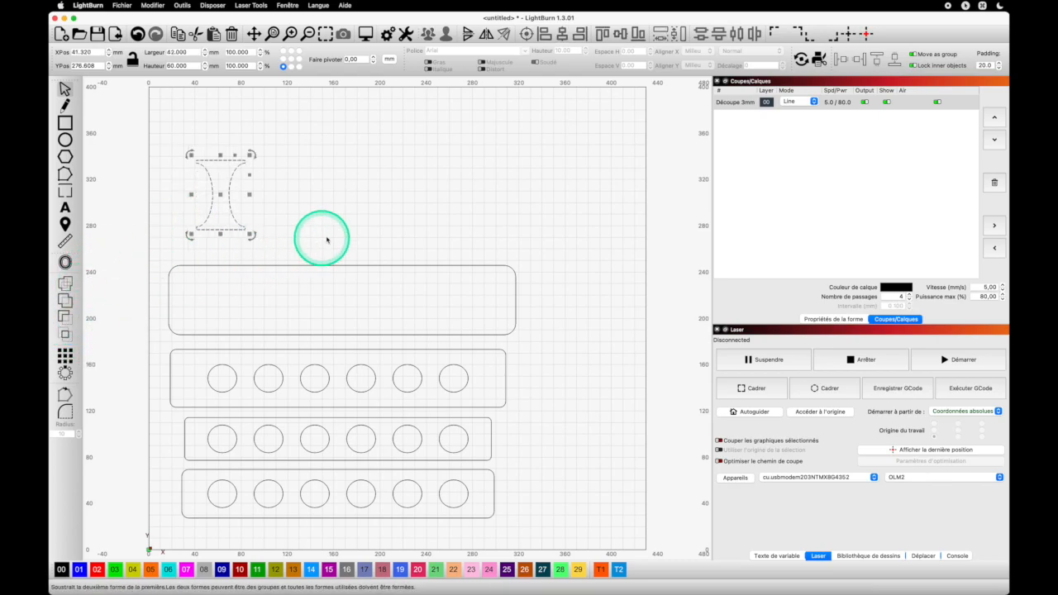
left_click(366, 212)
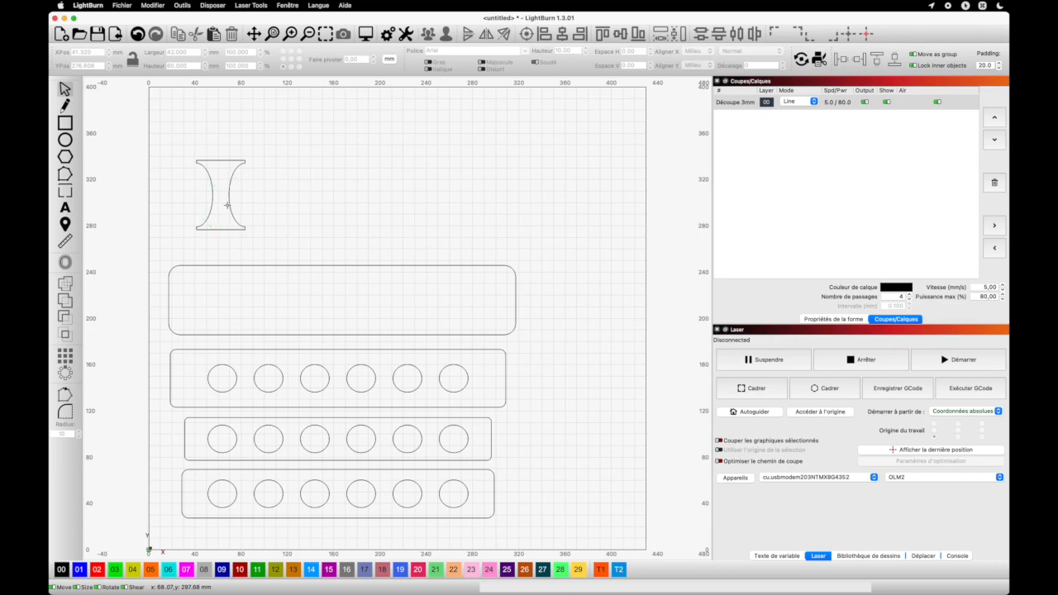
left_click_drag(229, 205, 219, 224)
key("super+z")
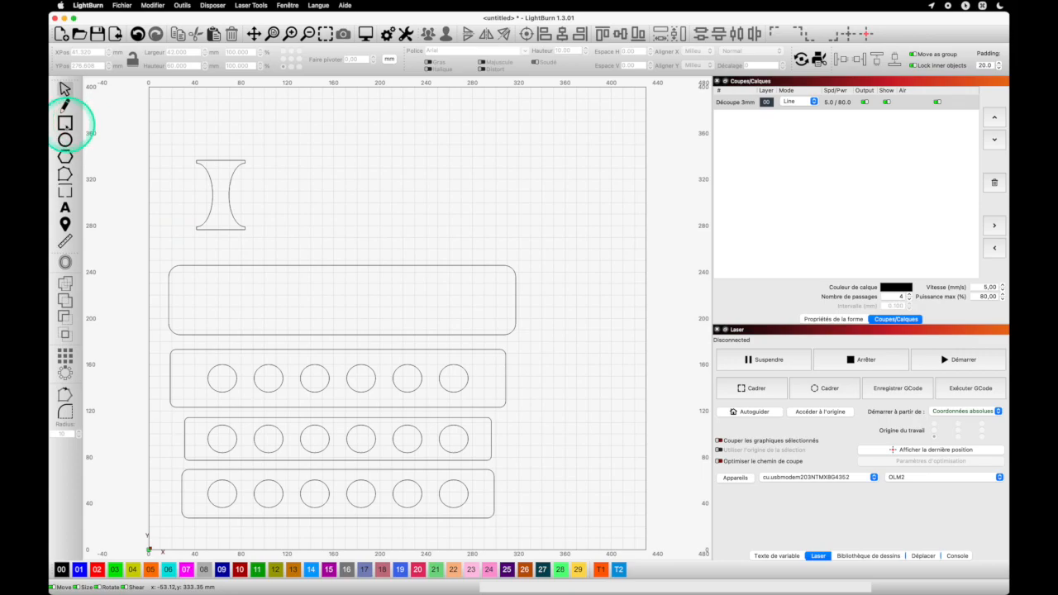
Step: Draw a small rectangle above the concave piece and set it to 14 mm wide by 7.6 mm high
left_click_drag(206, 124, 237, 134)
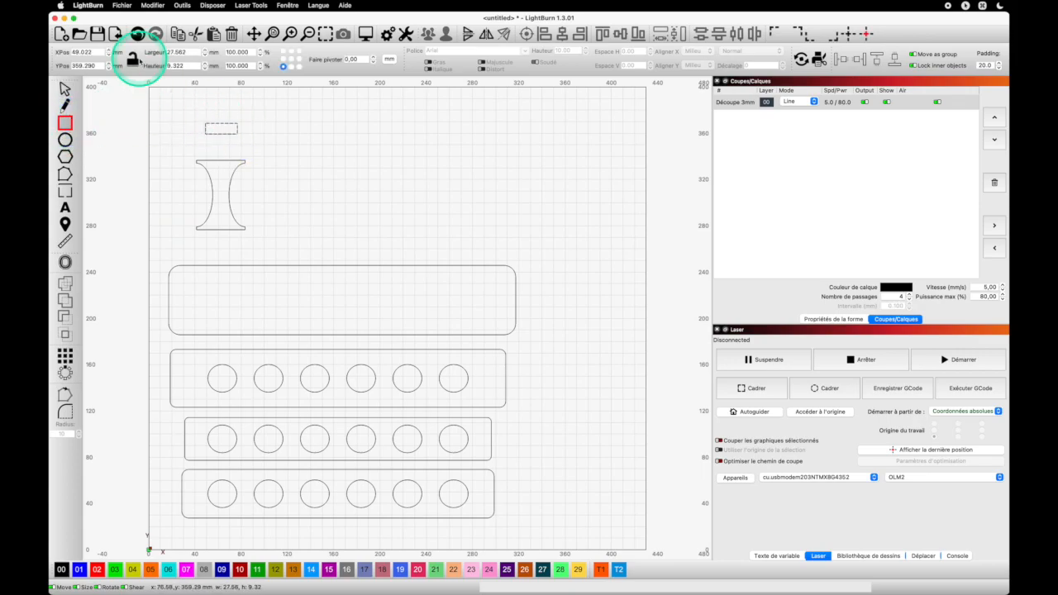
left_click(134, 61)
left_click_drag(195, 52, 168, 51)
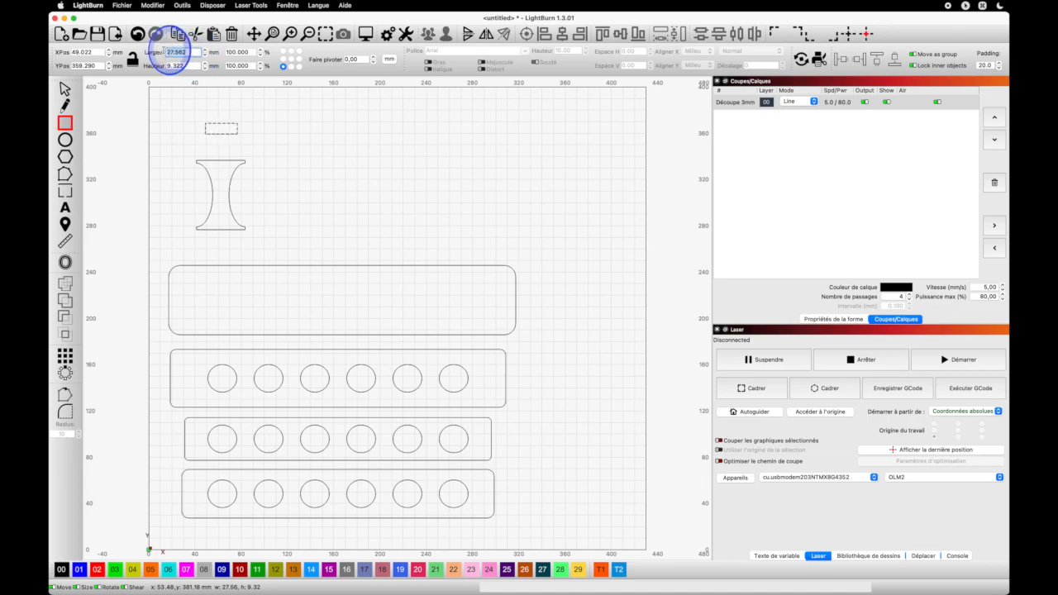
type("14")
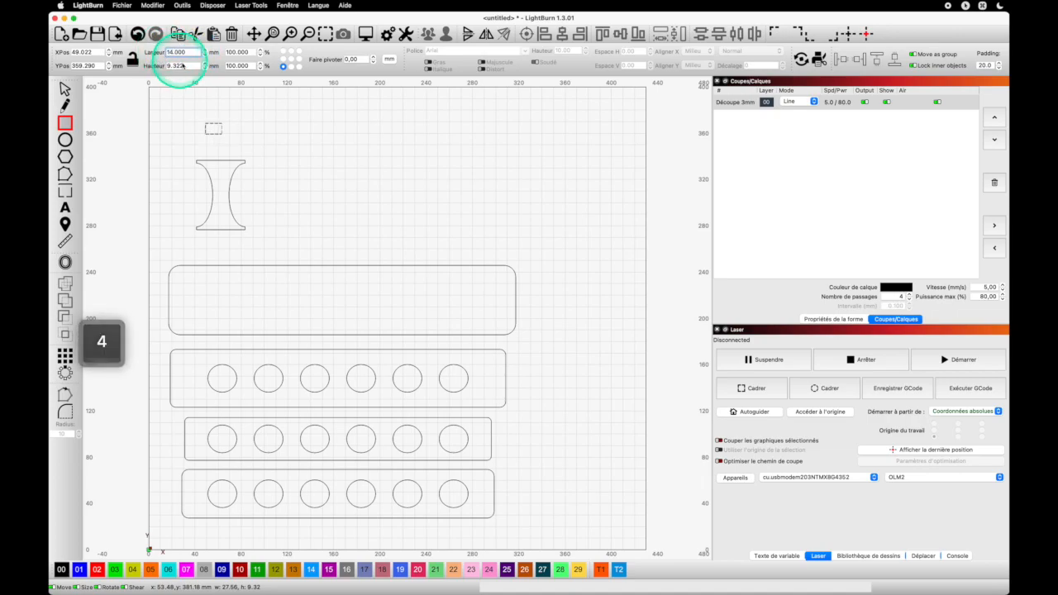
left_click_drag(189, 65, 160, 65)
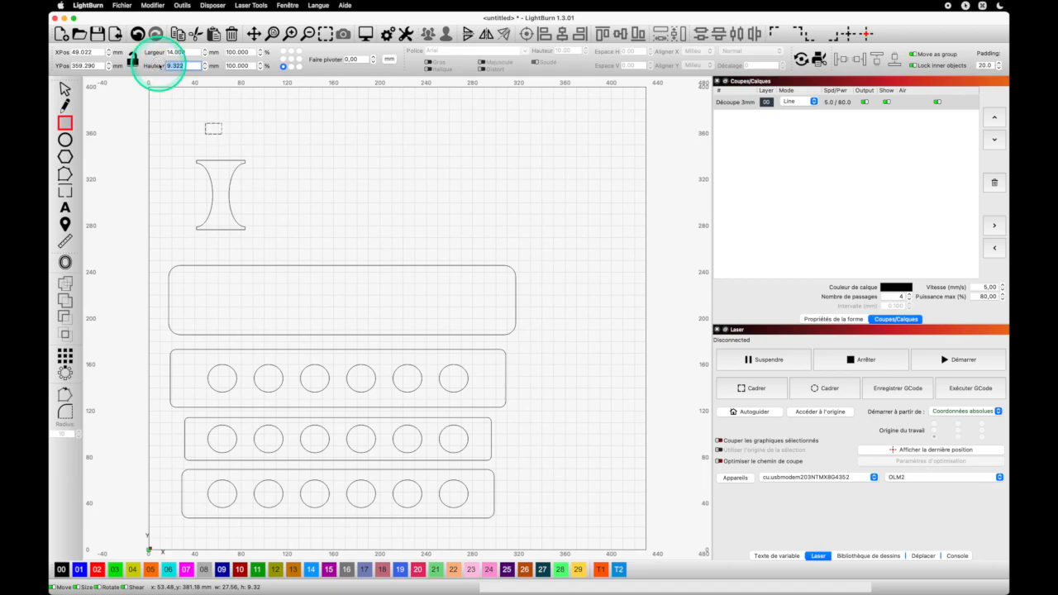
type("7.6")
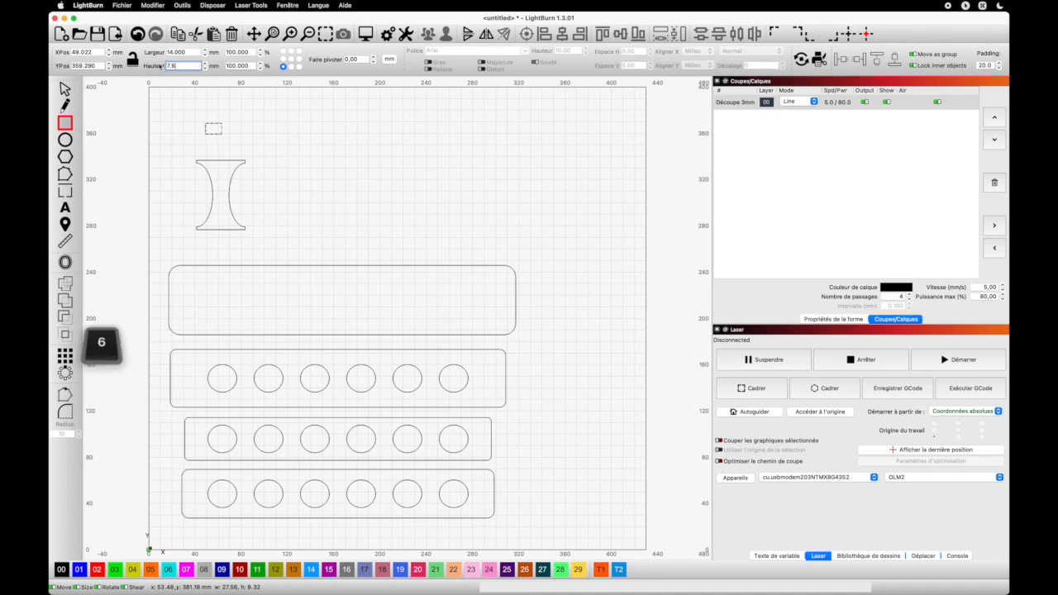
left_click(256, 108)
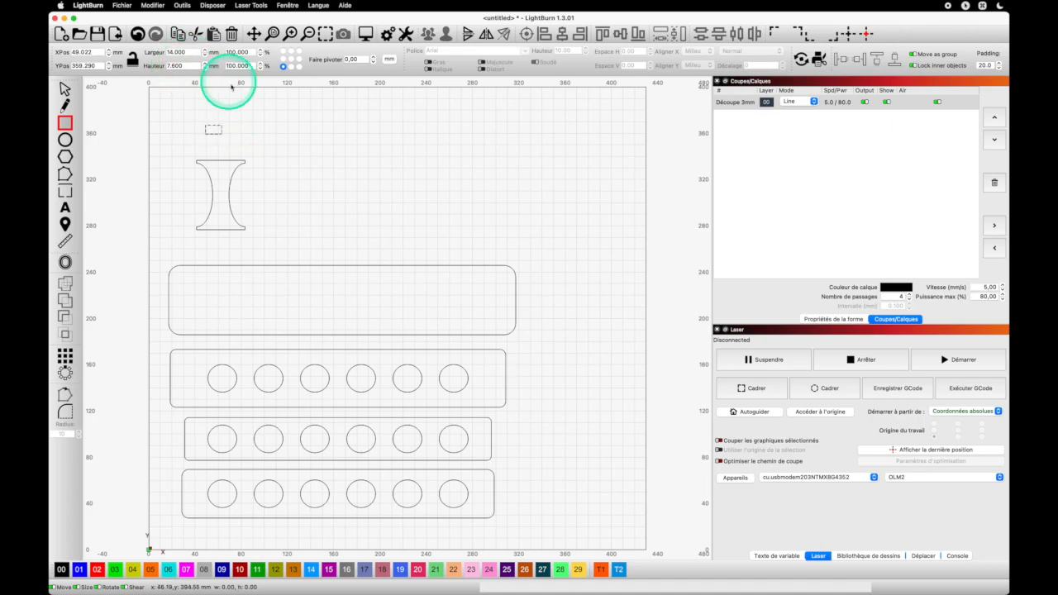
Step: Move the 14 × 7.6 mm rectangle onto the concave piece's top edge, centred on that edge
left_click(65, 90)
left_click(207, 126)
left_click_drag(214, 129, 220, 159)
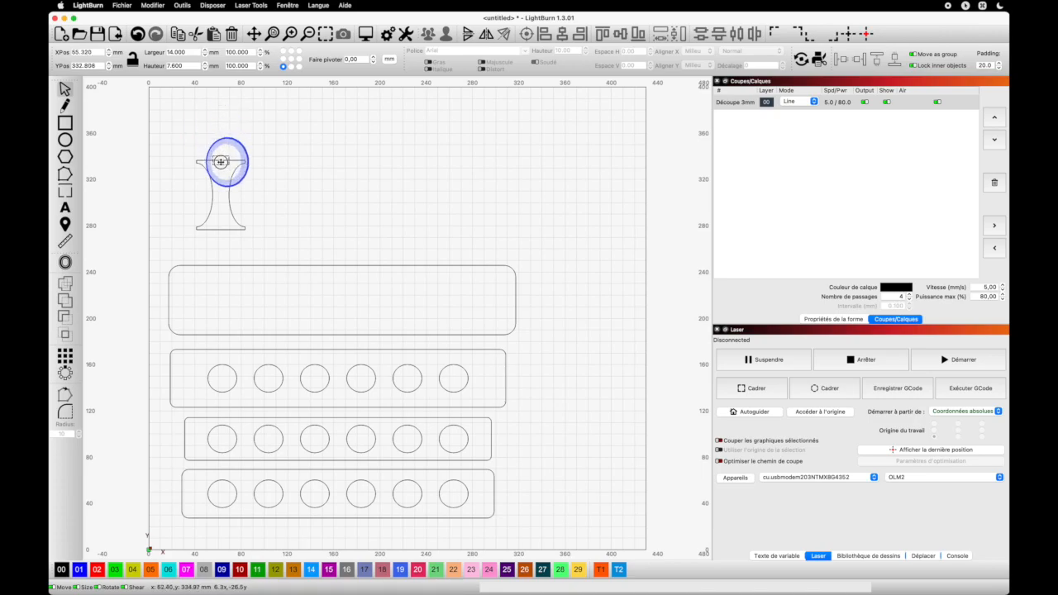
left_click_drag(220, 161, 221, 162)
key("shift")
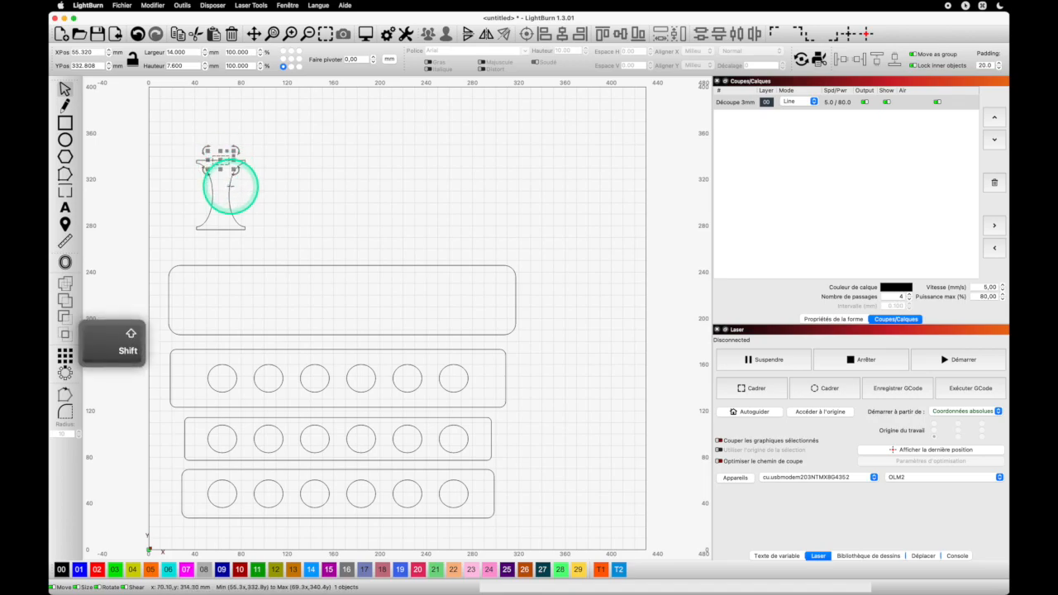
left_click(231, 186, "shift")
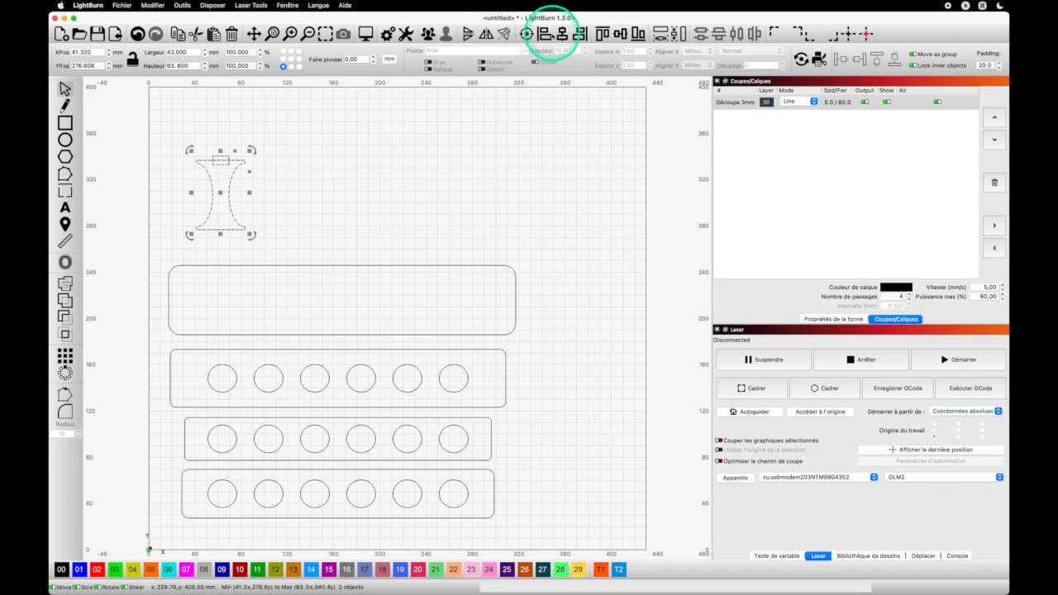
left_click(603, 34)
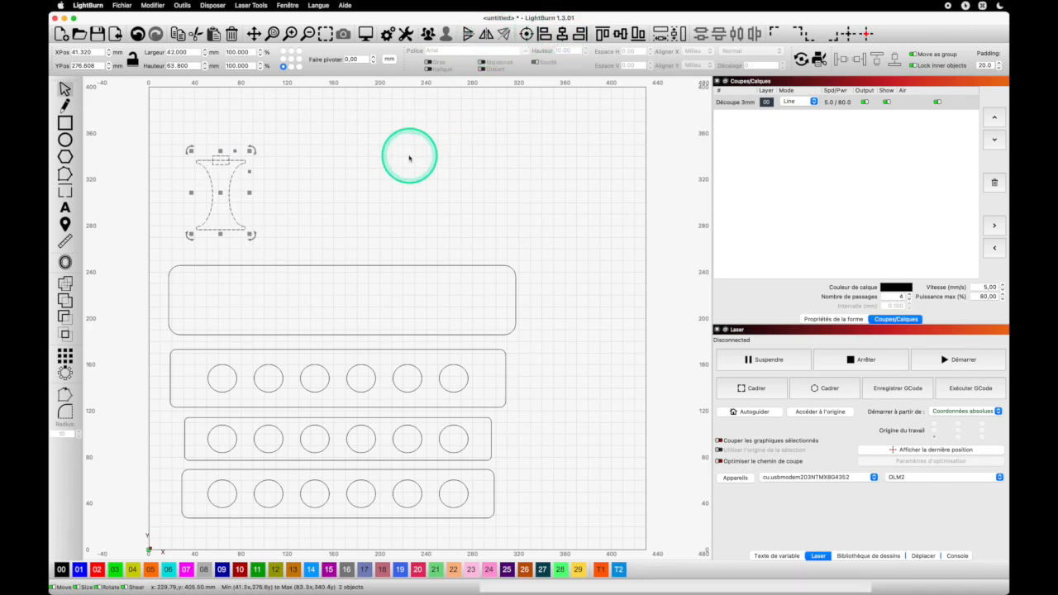
left_click(327, 171)
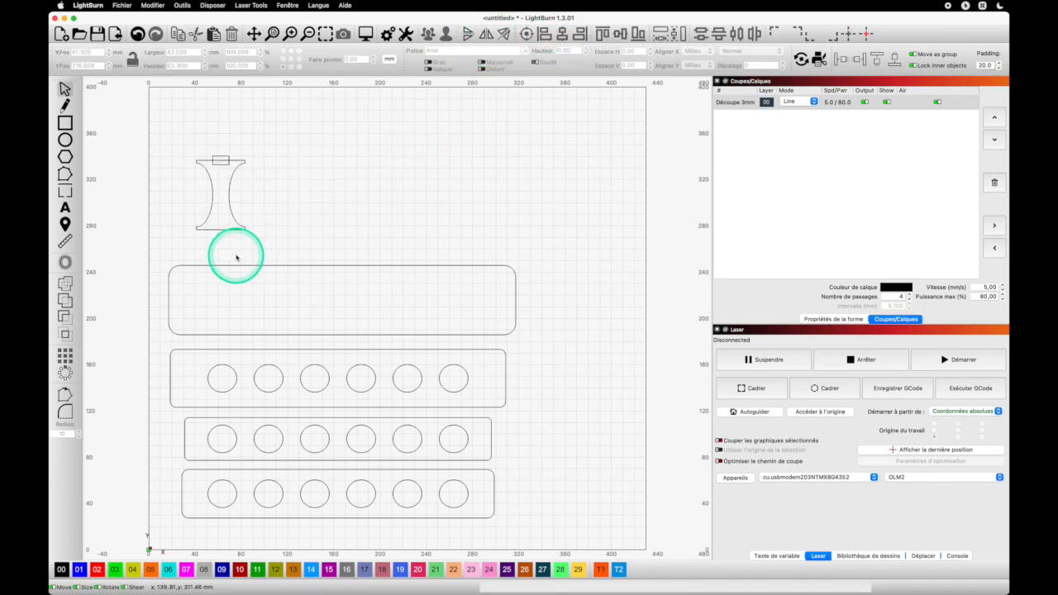
Step: Copy the 14 × 7.6 mm rectangle onto the concave piece's bottom edge and align it with the piece's vertical centre line
left_click(221, 157)
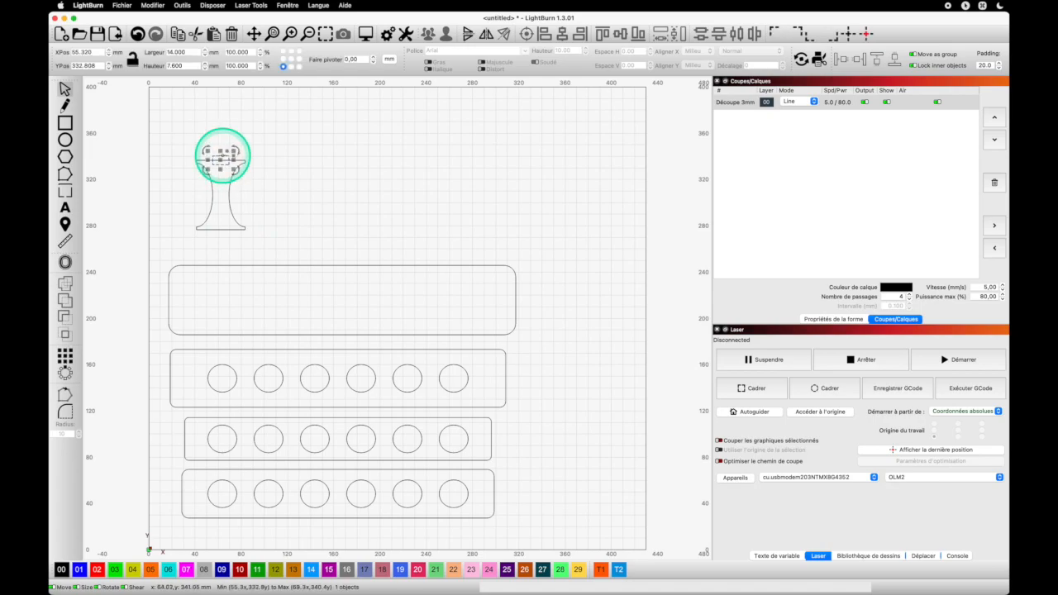
key("super+c")
left_click(226, 229)
key("super+v")
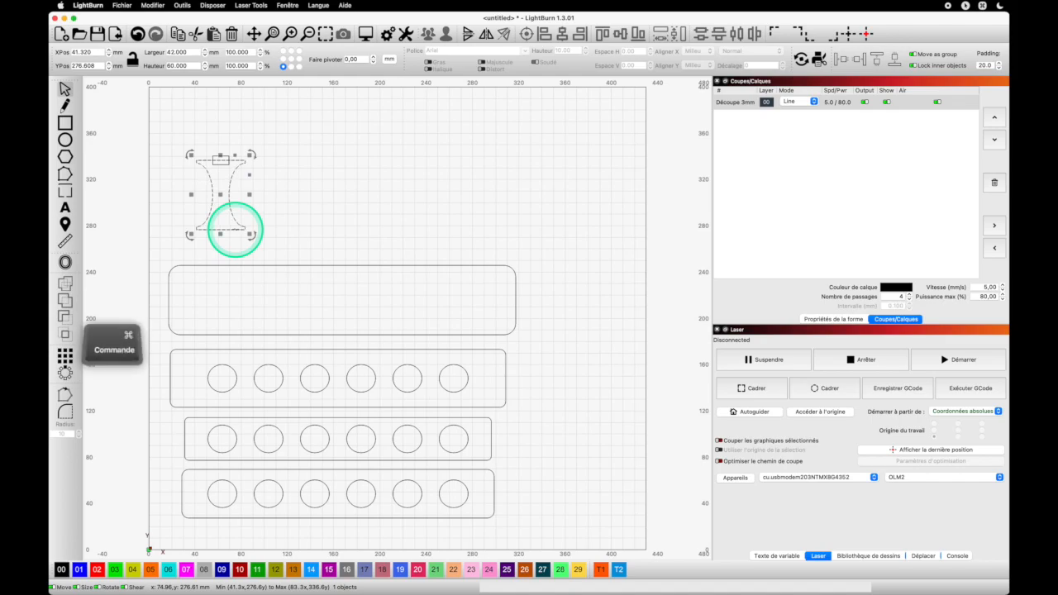
mouse_move(231, 226)
left_mouse_down()
mouse_move(236, 233)
mouse_move(212, 231)
left_mouse_up()
key("shift")
left_click(210, 229, "shift")
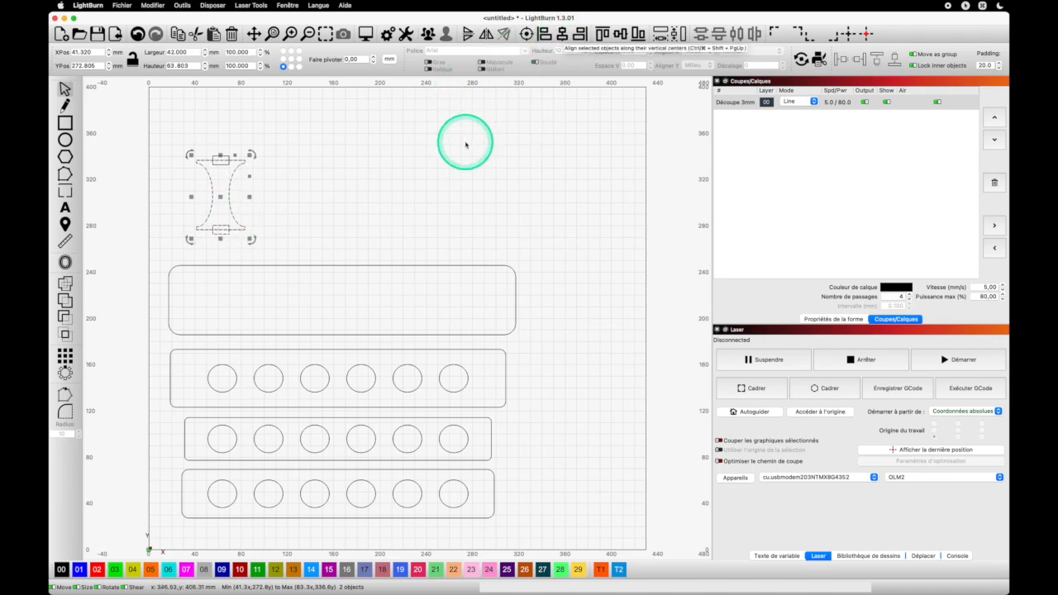
Step: Place two copies of the concave piece, without the small rectangles, side by side to the right of the original
left_click_drag(268, 235, 171, 137)
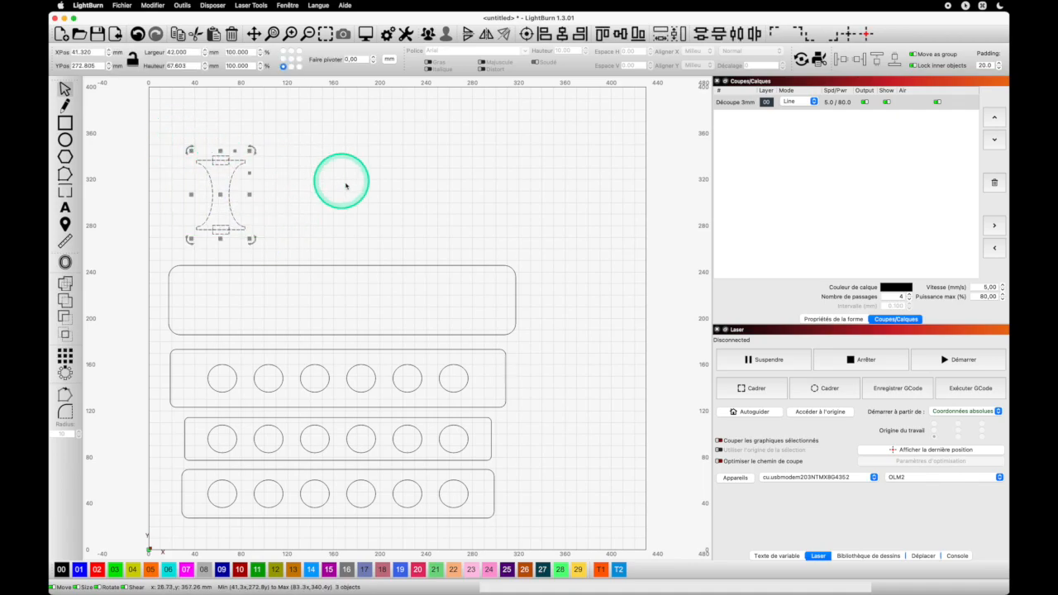
left_click(229, 191)
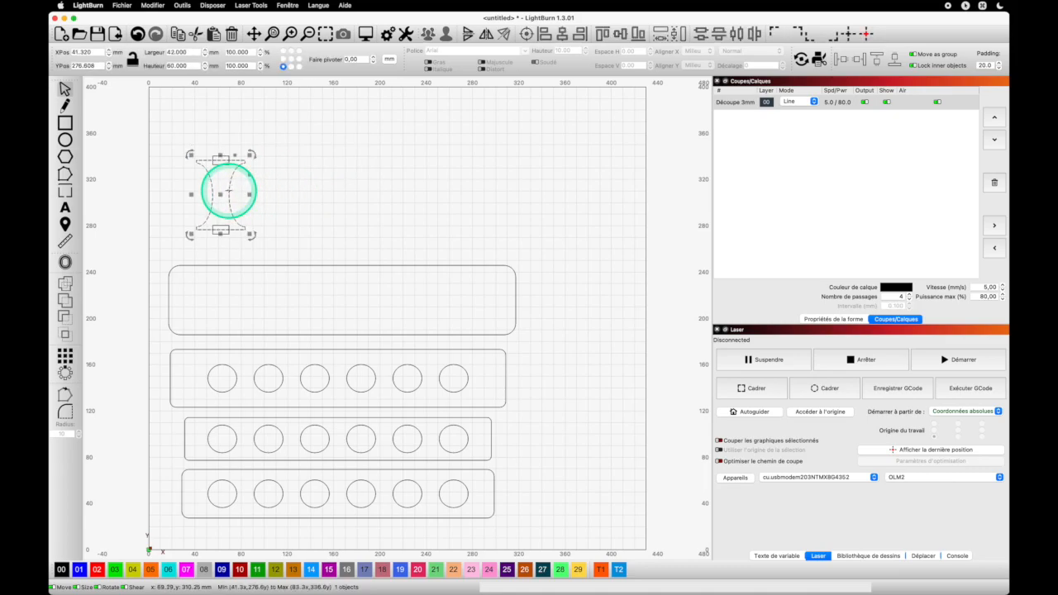
key("super+c")
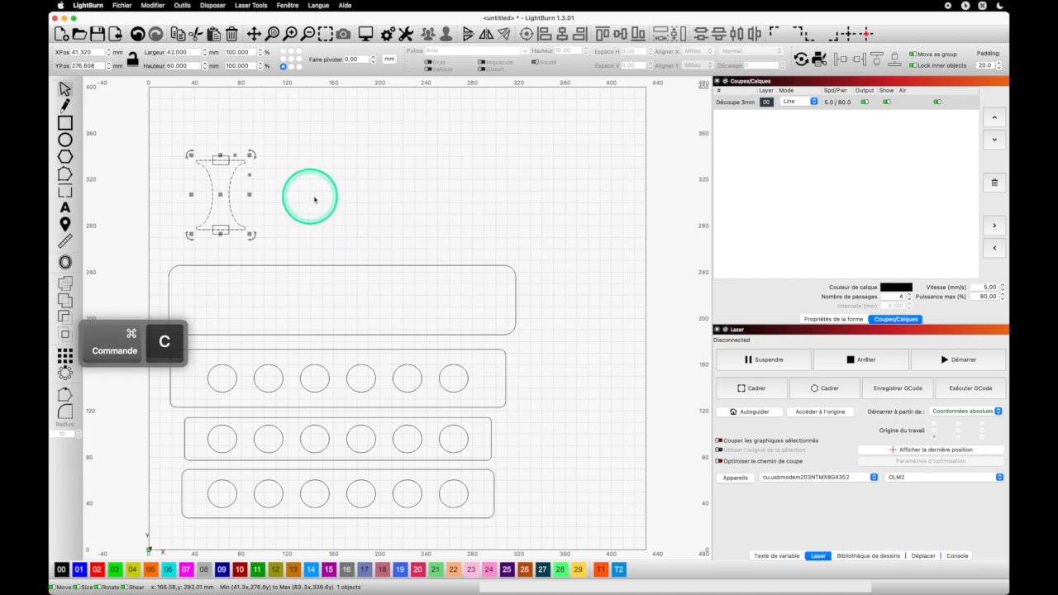
key("super+v")
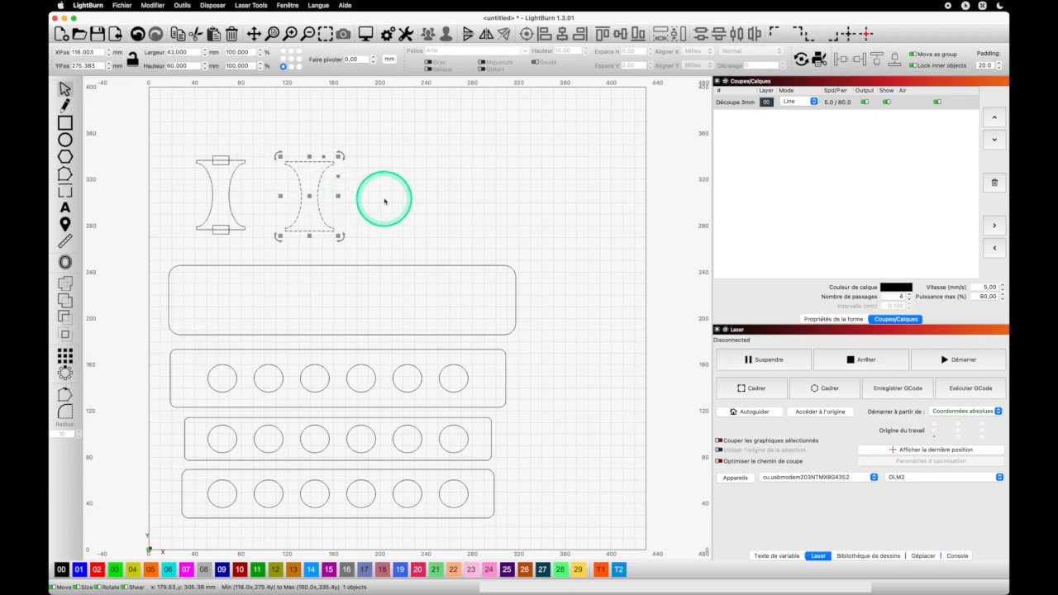
key("super+v")
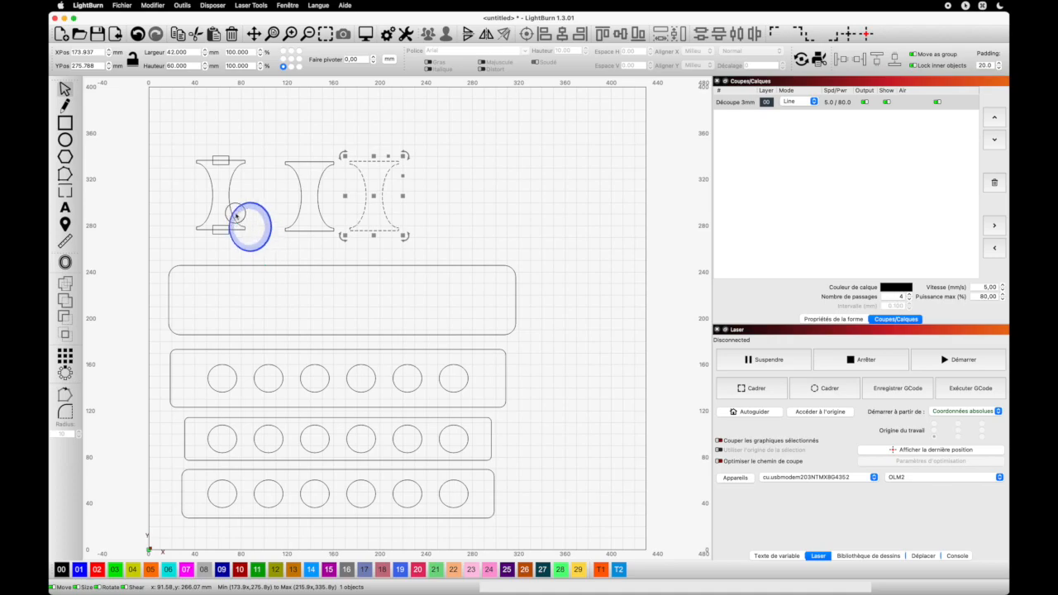
Step: Weld the original concave piece with its two small rectangles and place a copy of the tabbed piece right of the plain ones
left_click(203, 157)
left_click_drag(203, 156, 190, 150)
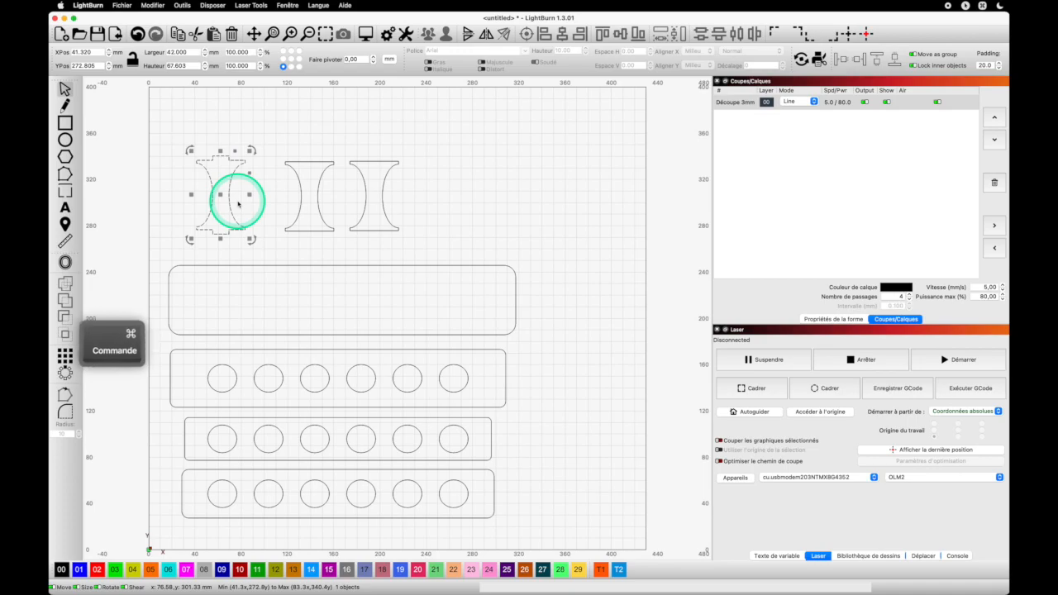
key("super+c")
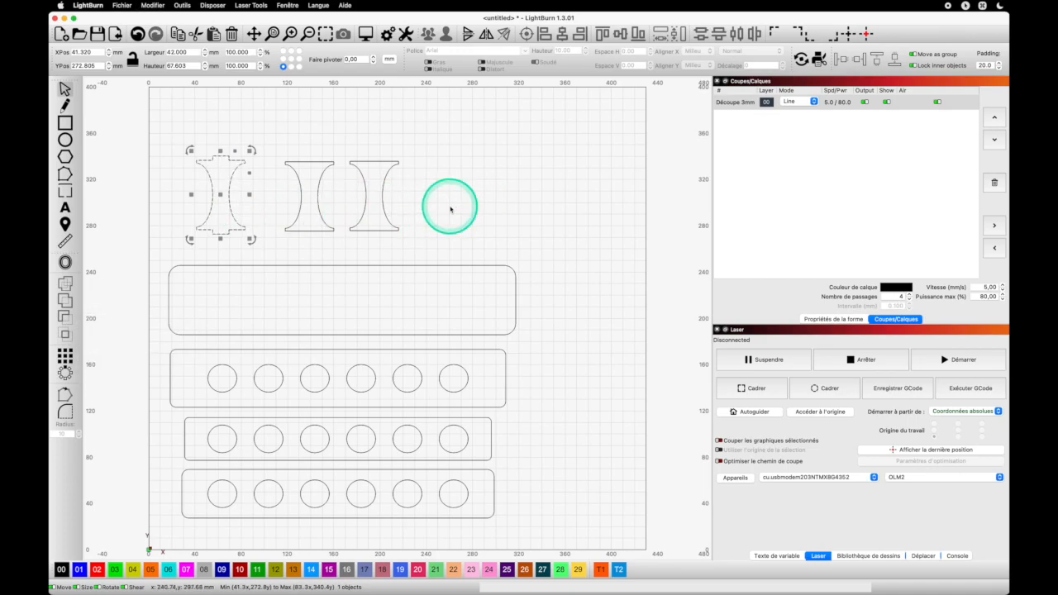
key("super+v")
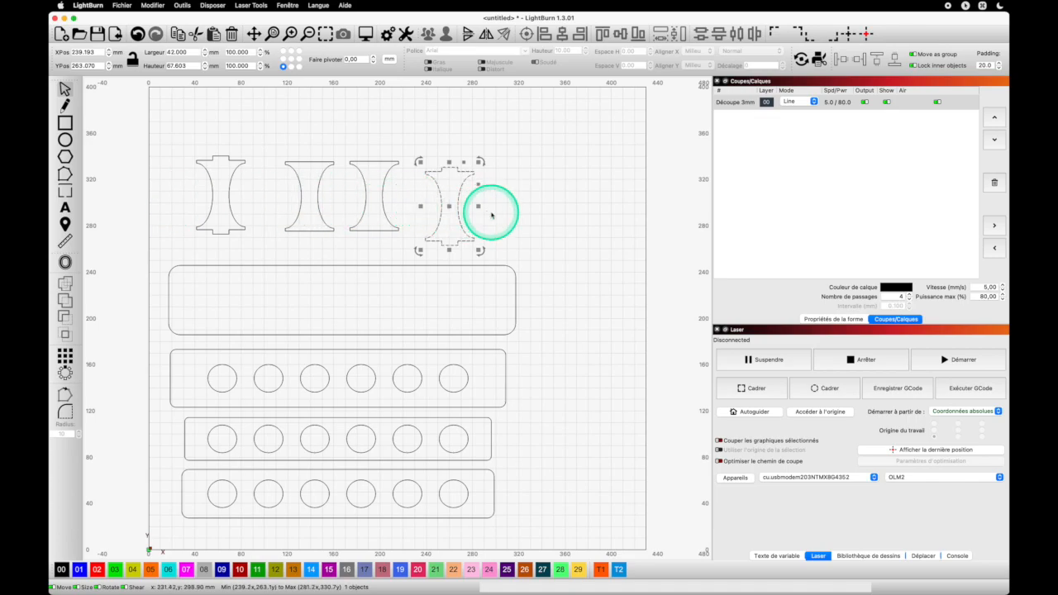
left_click(222, 202)
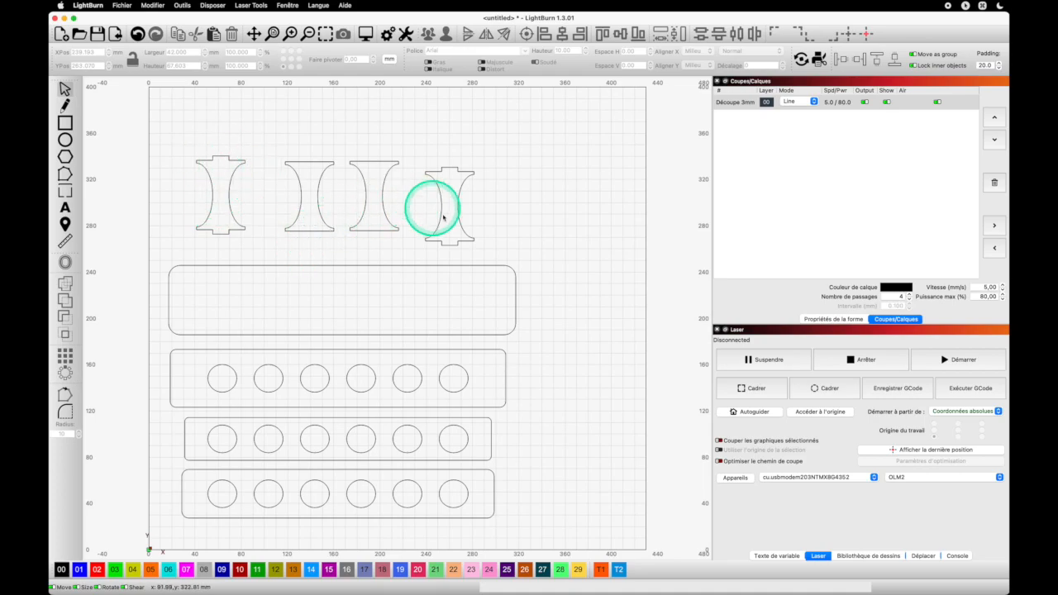
Step: Align the two tabbed and two plain concave pieces along their bottom edges
left_click(374, 225)
left_click(175, 171)
left_click_drag(175, 171, 149, 176)
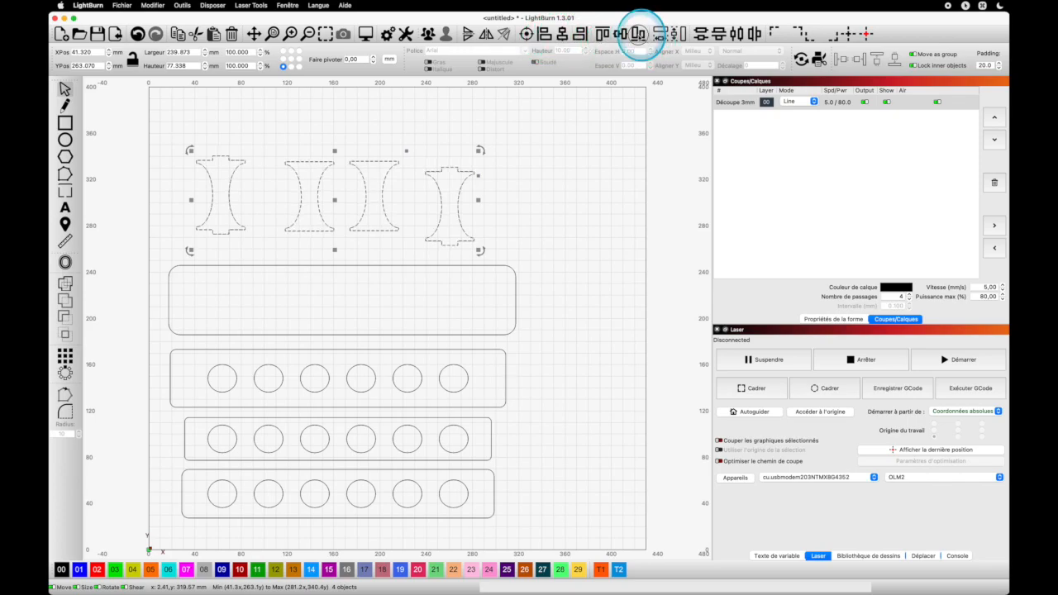
left_click(637, 34)
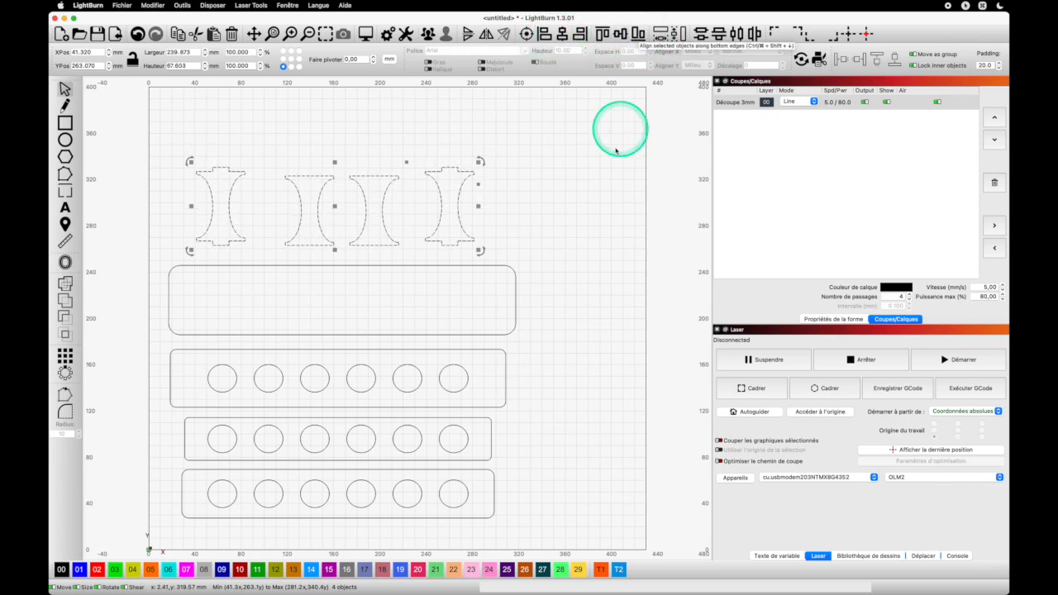
left_click(535, 224)
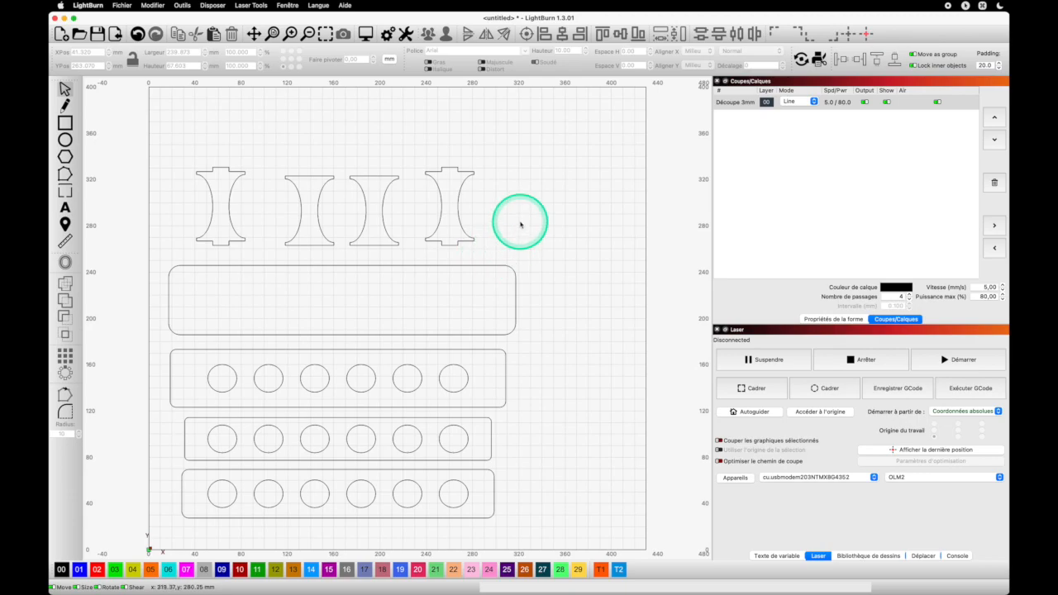
Step: Distribute the four concave pieces with equal horizontal spacing along their row
left_click_drag(524, 215, 371, 203)
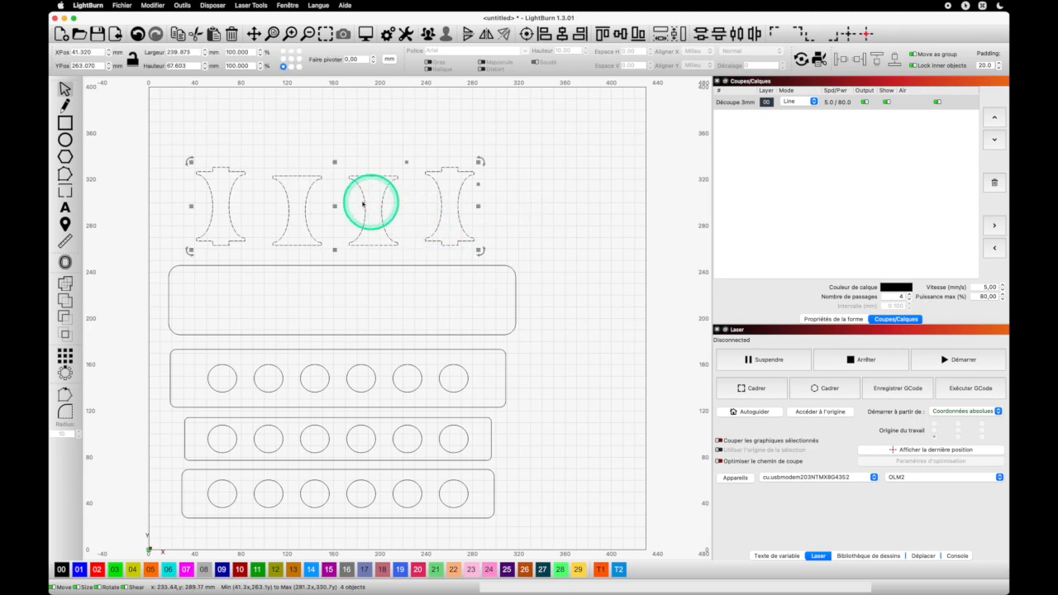
left_click(295, 134)
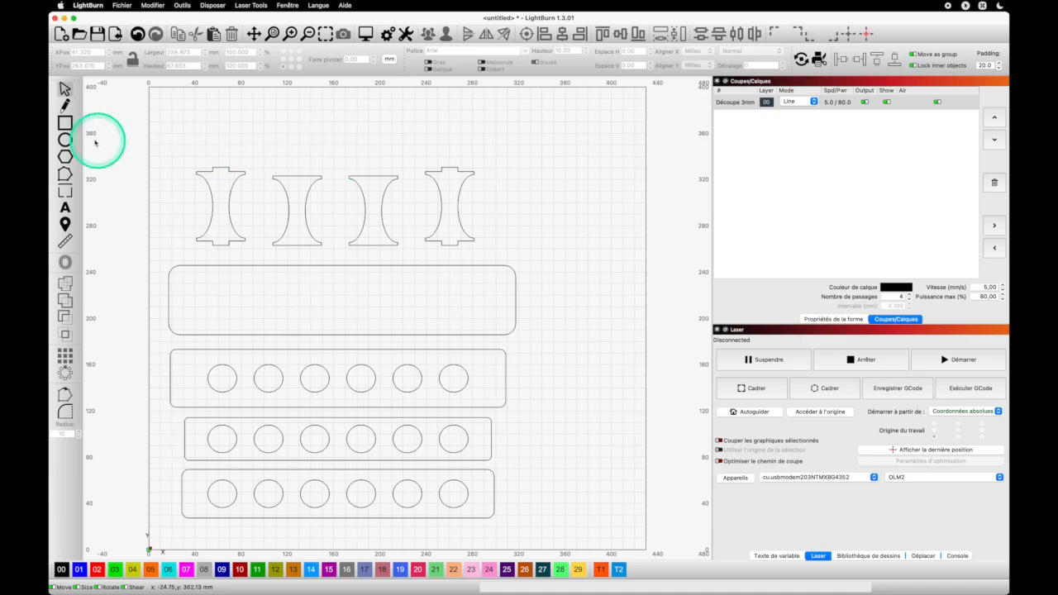
Step: Draw a rectangle above the concave pieces and set its size to 90 × 24 mm
left_click(65, 123)
left_click_drag(199, 112, 337, 140)
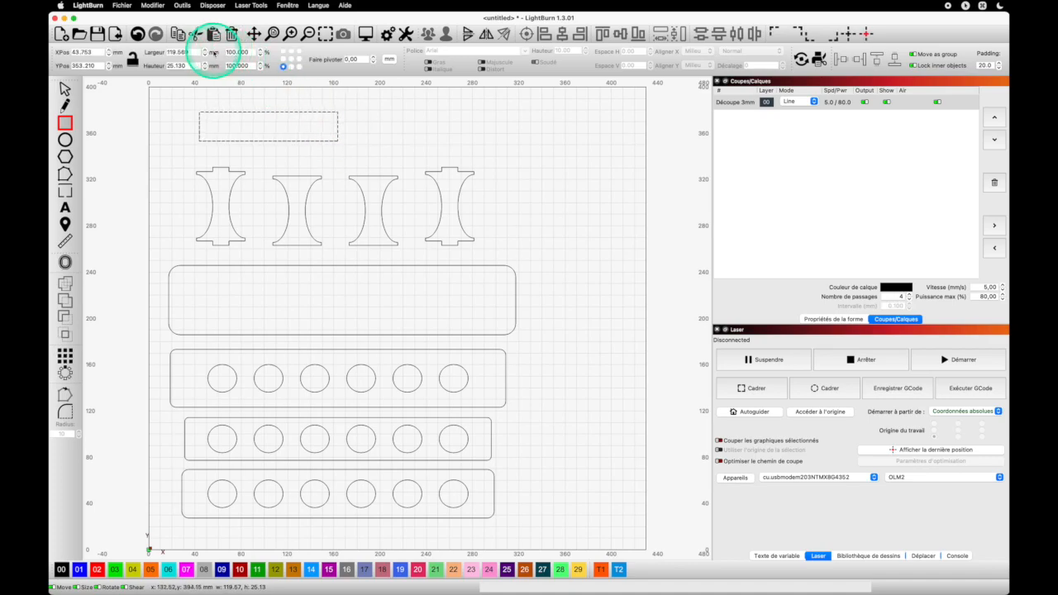
left_click(184, 52)
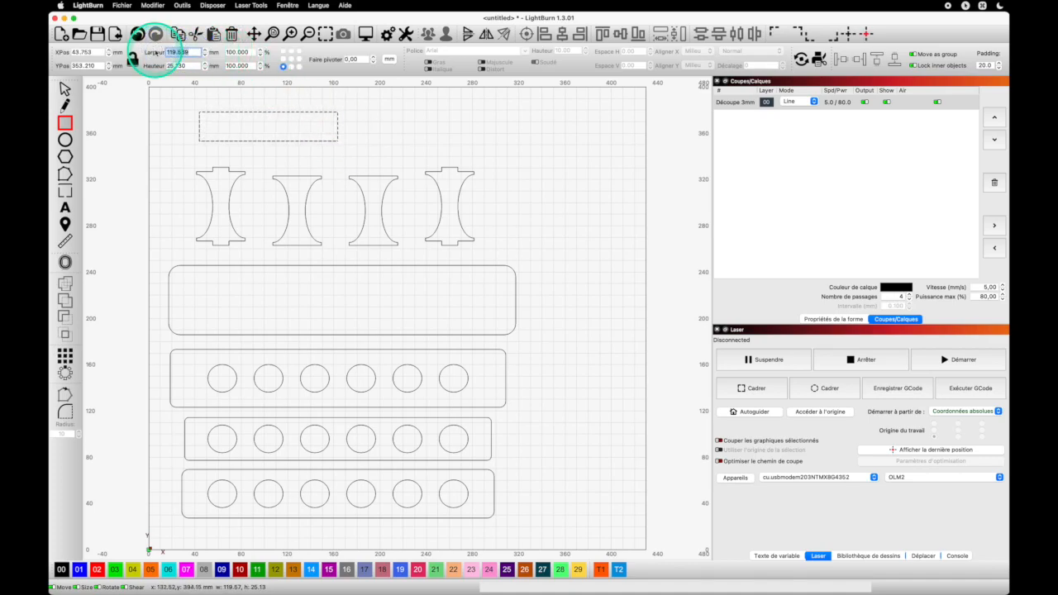
type("90")
left_click(191, 67)
left_click(133, 58)
type("24")
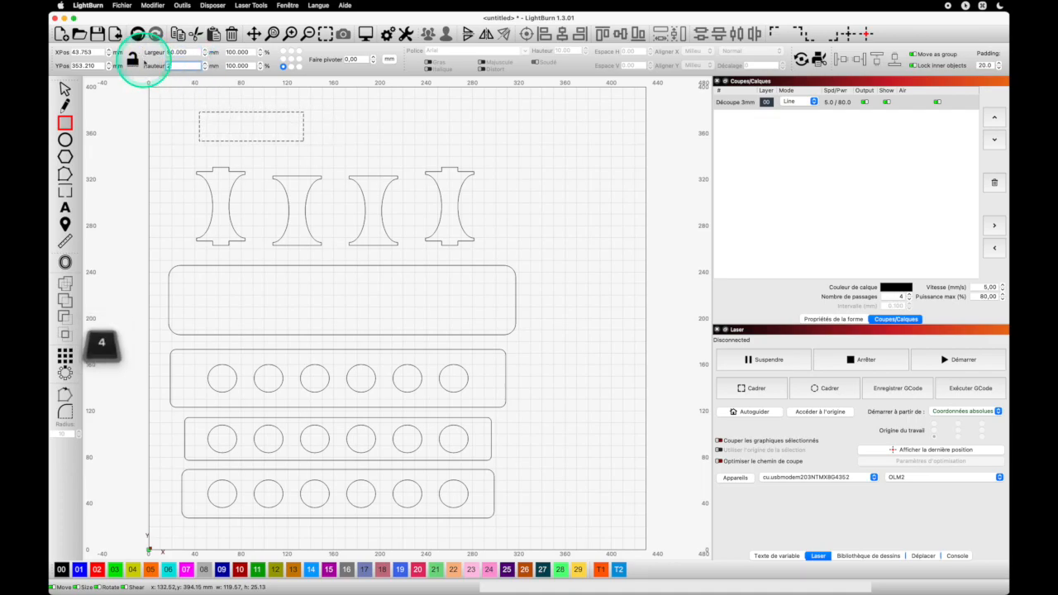
key("Return")
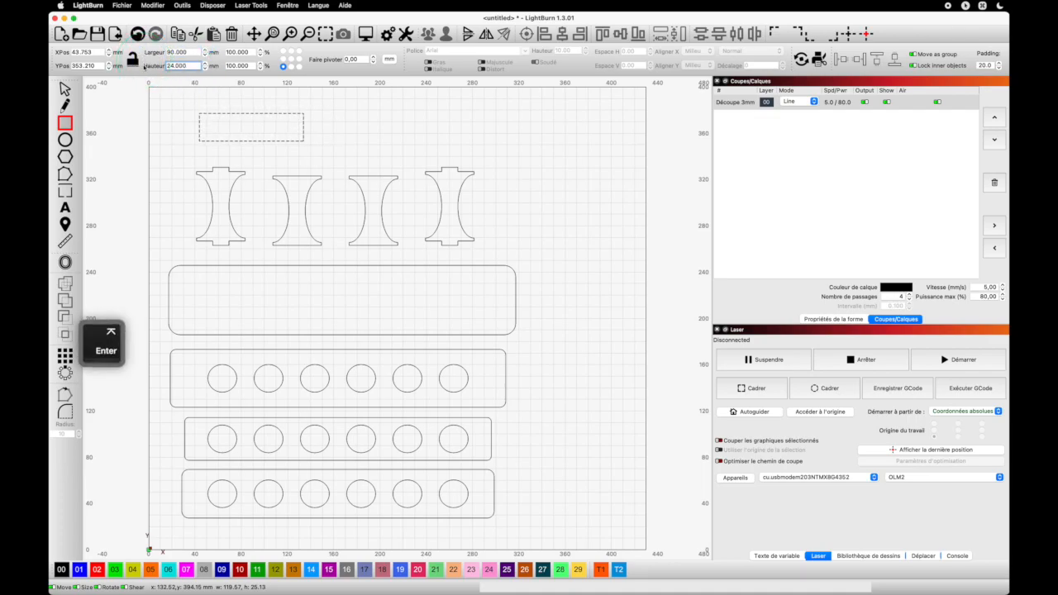
left_click(306, 150)
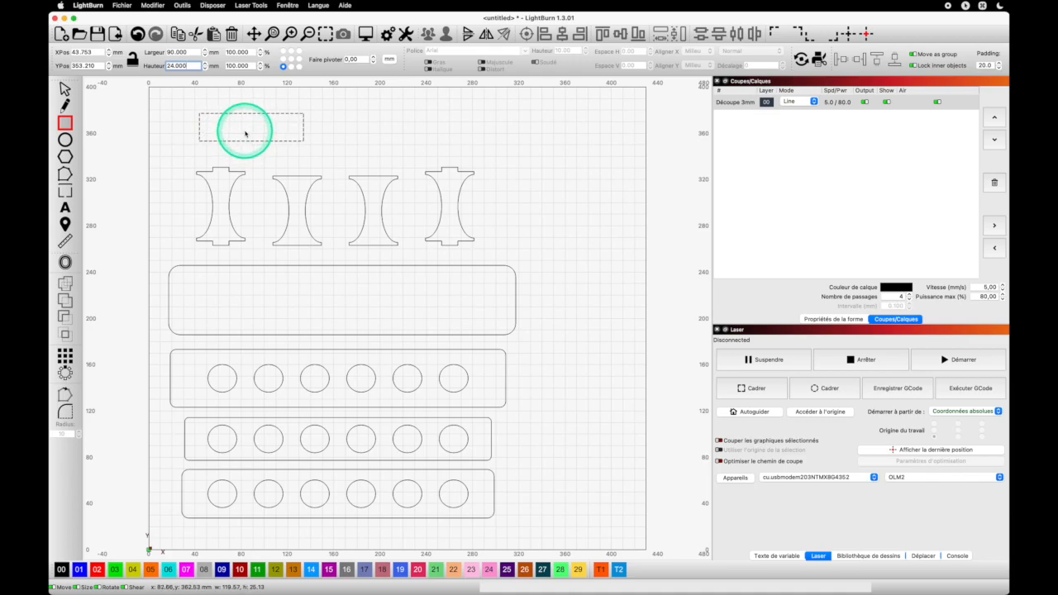
Step: Draw an ellipse beside the 90 × 24 mm rectangle and set it to 30 mm wide and 24 mm high
left_click(64, 139)
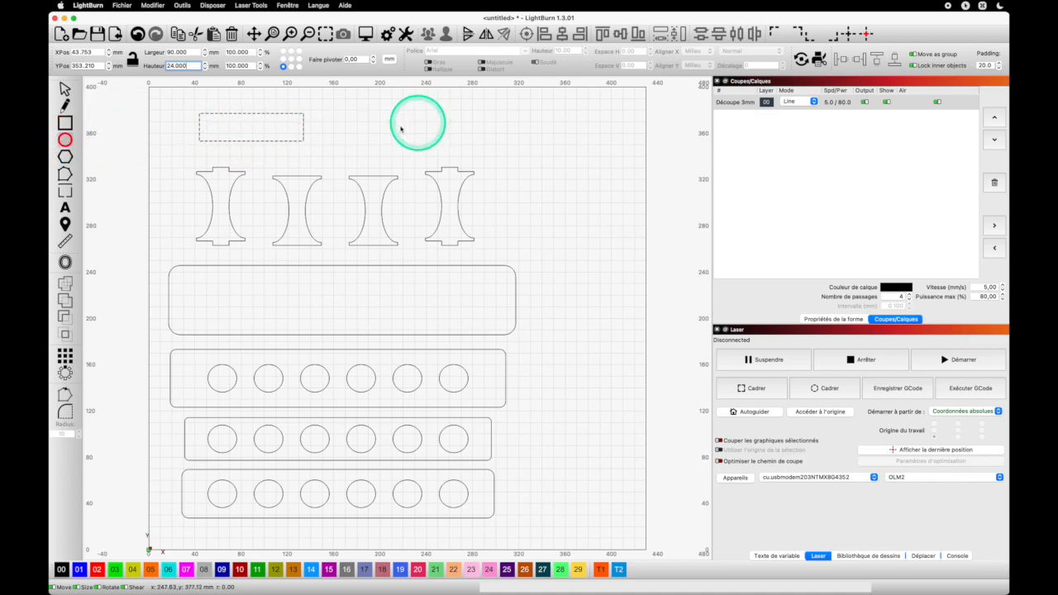
left_click_drag(360, 129, 441, 148)
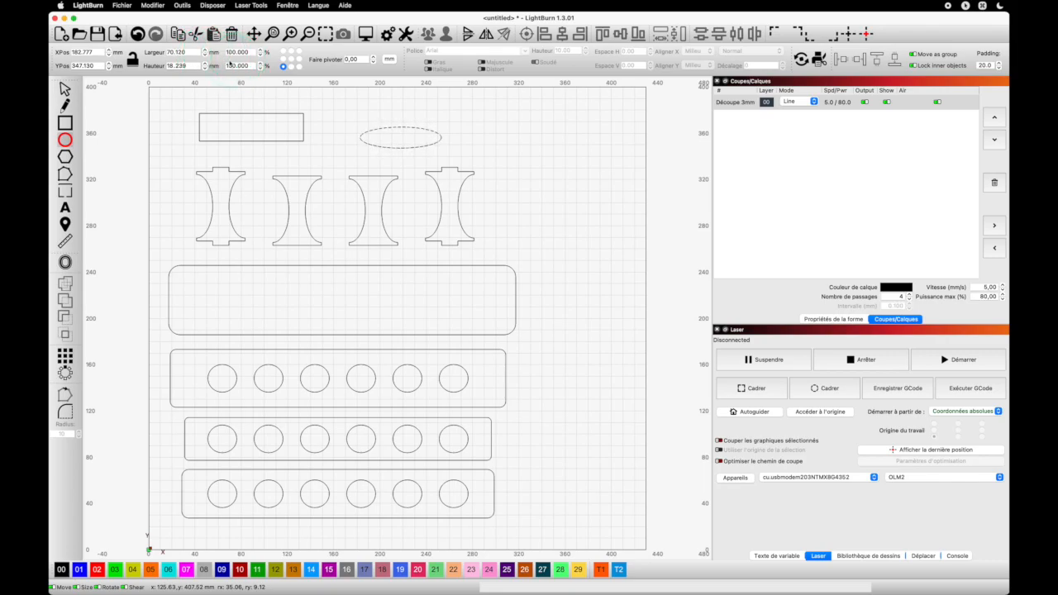
double_click(182, 51)
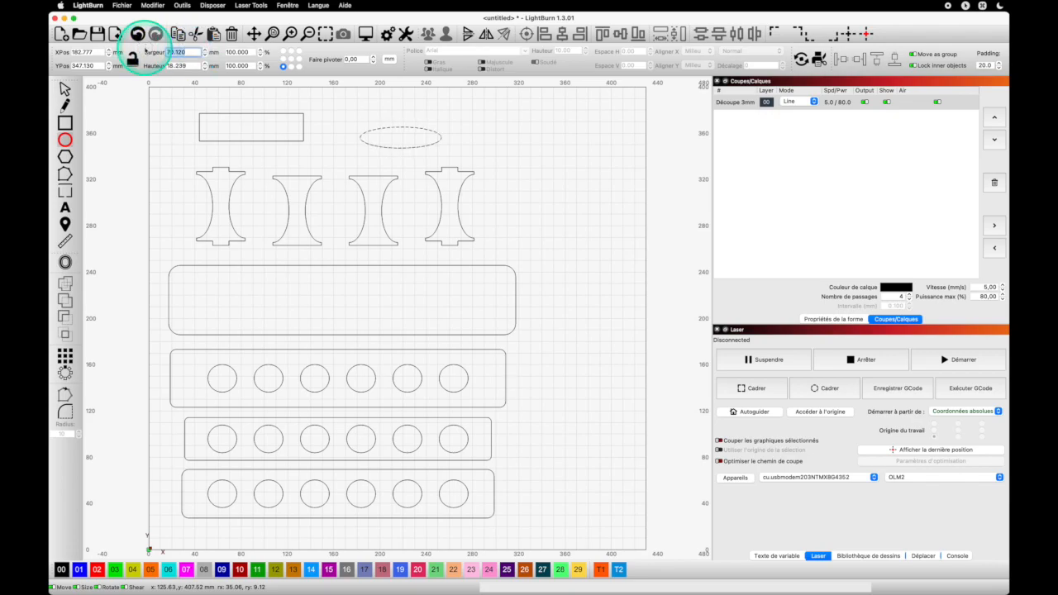
type("30")
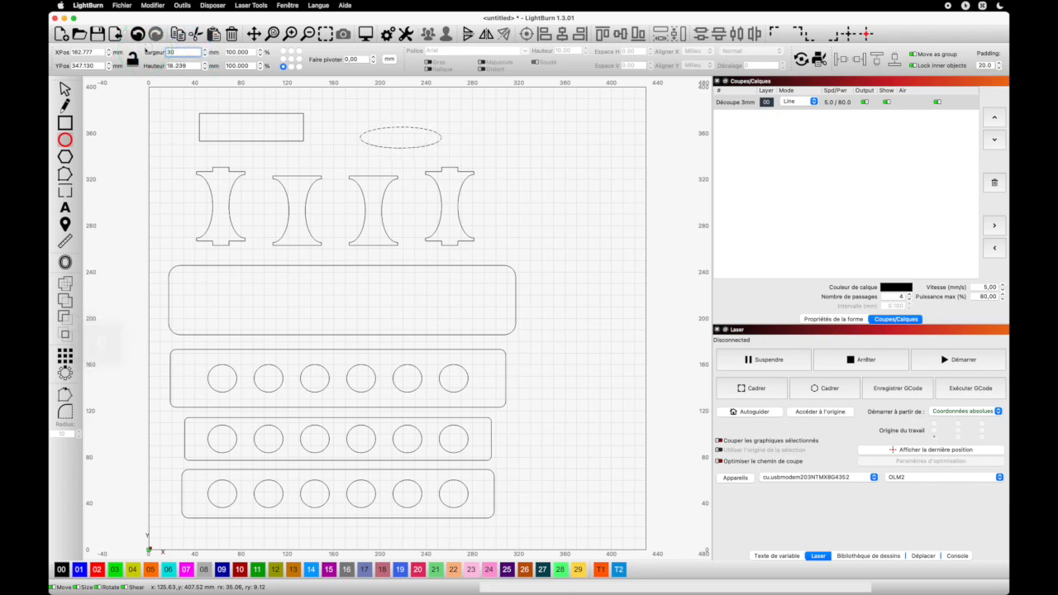
key("Tab")
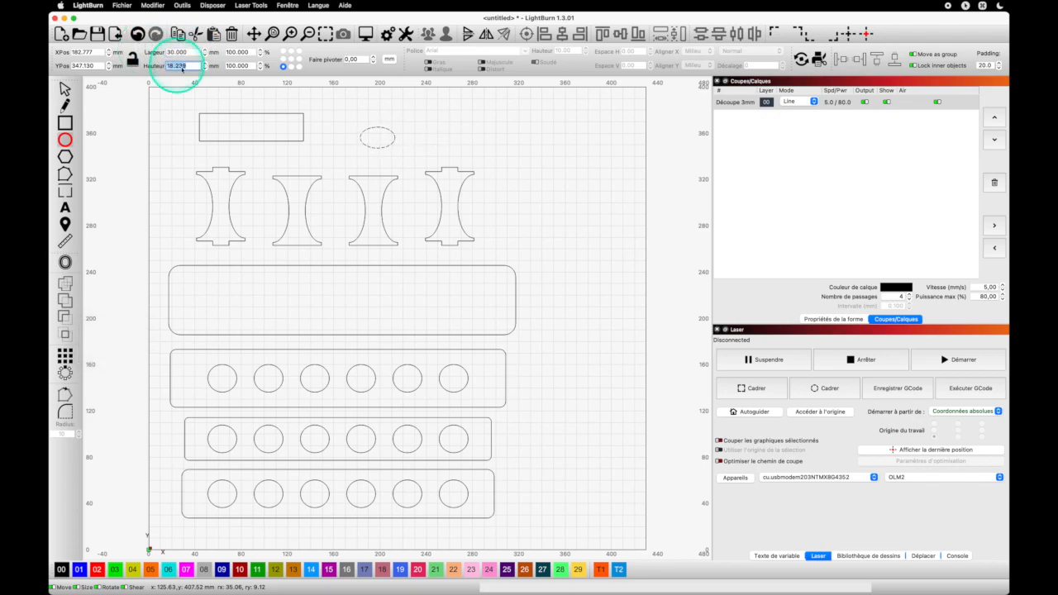
left_click(175, 65)
type("24")
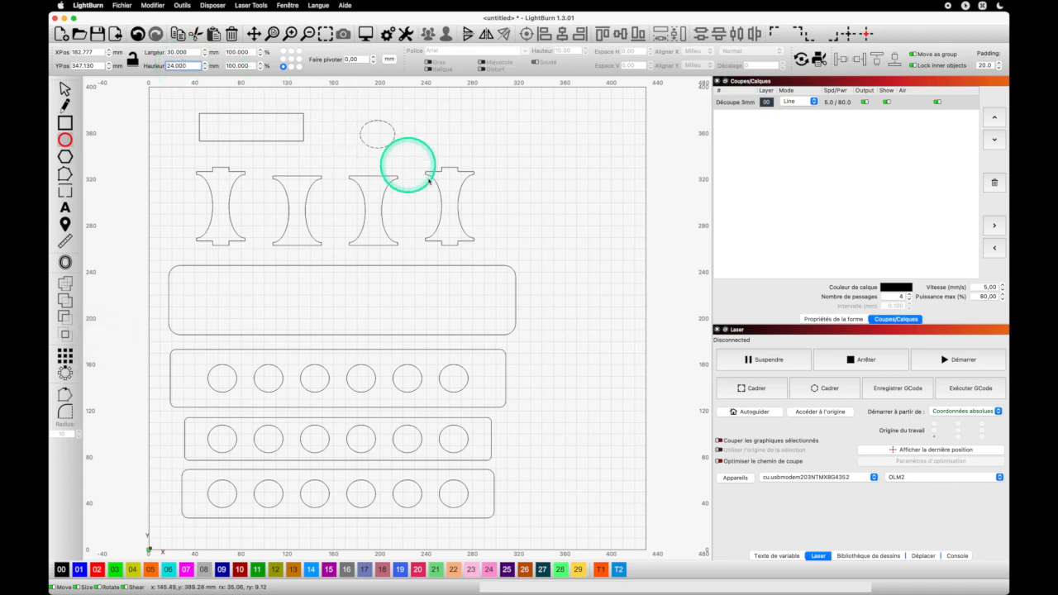
Step: Move the ellipse so that its centre sits on the midpoint of the 90 × 24 mm rectangle's bottom edge
left_click(66, 89)
left_click(381, 132)
left_click_drag(378, 134, 249, 141)
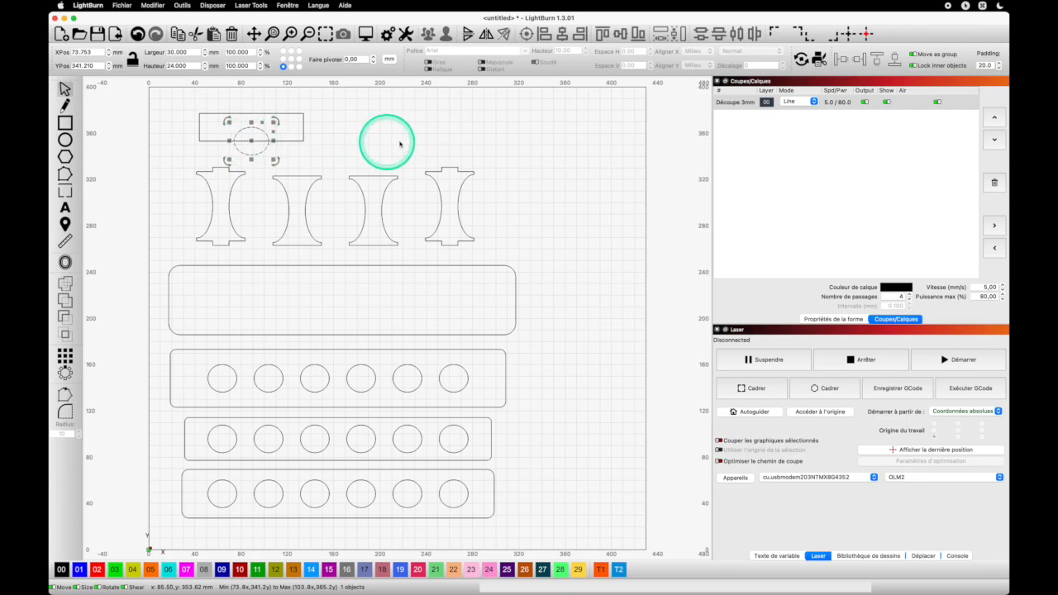
left_click(359, 133)
Step: Subtract the ellipse from the 90 × 24 mm rectangle to cut an arch into its bottom edge
left_click(64, 88)
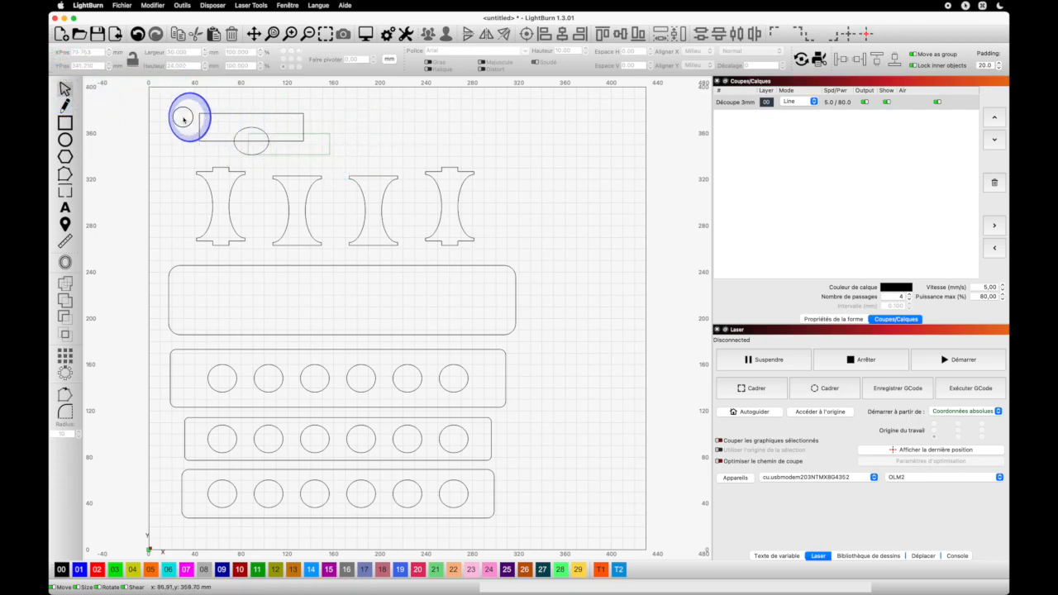
left_click_drag(167, 110, 167, 110)
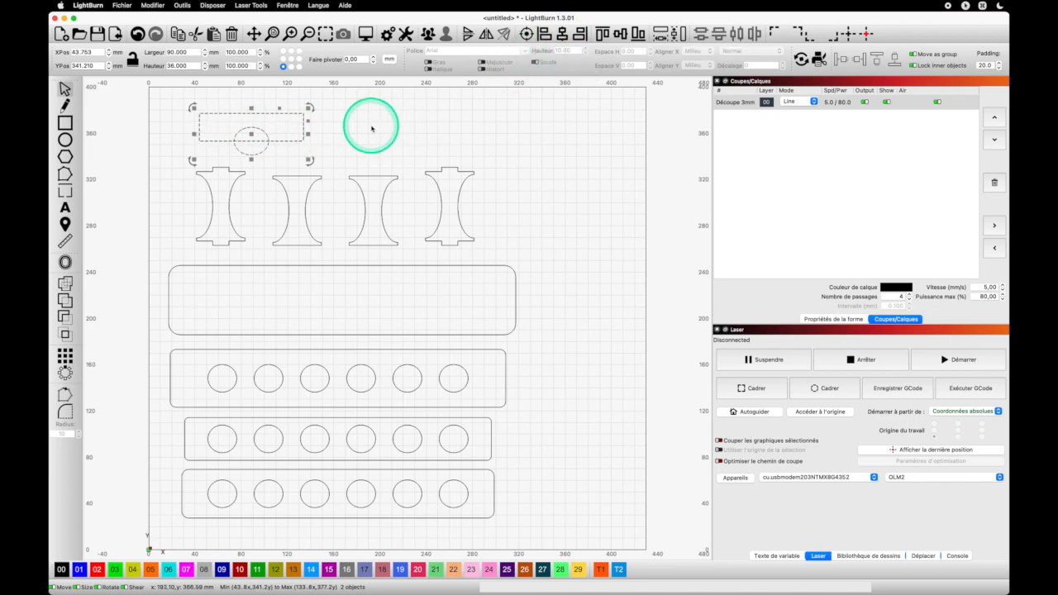
left_click(65, 318)
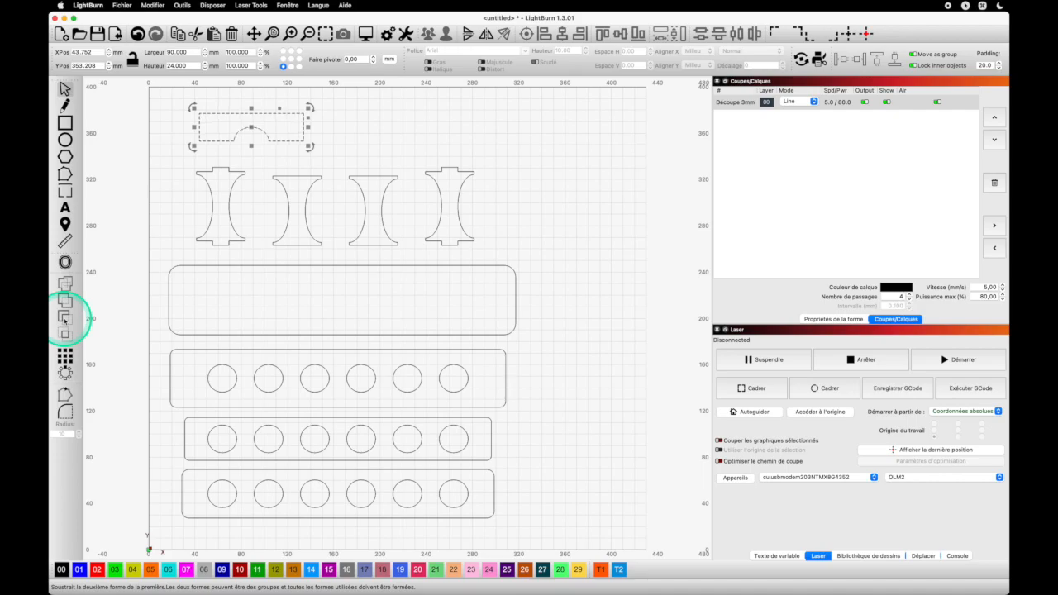
left_click(367, 118)
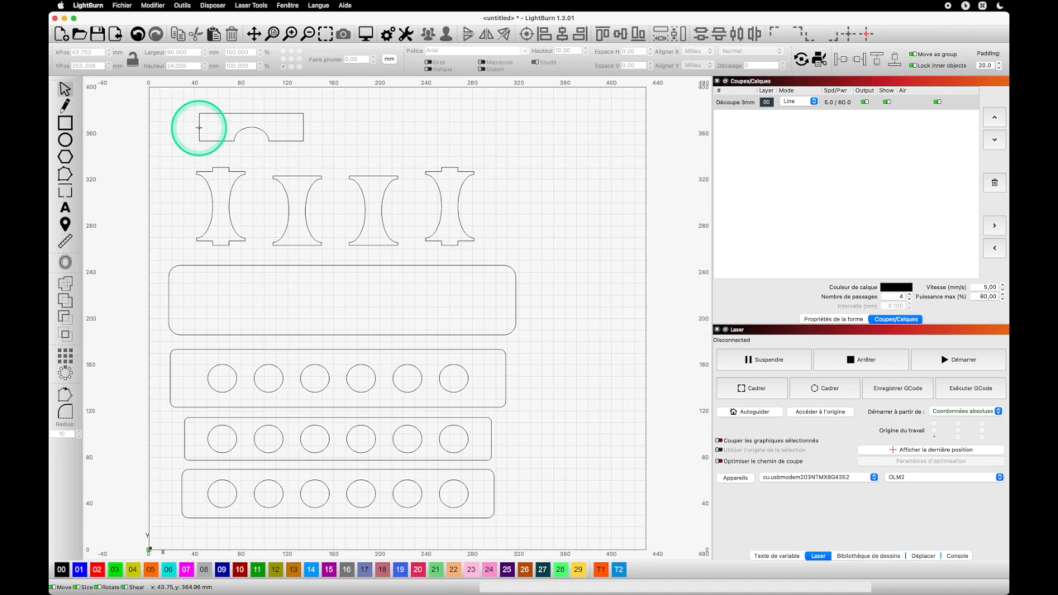
Step: Round the two upper corners of the arched piece with a 12 mm radius
left_click(66, 412)
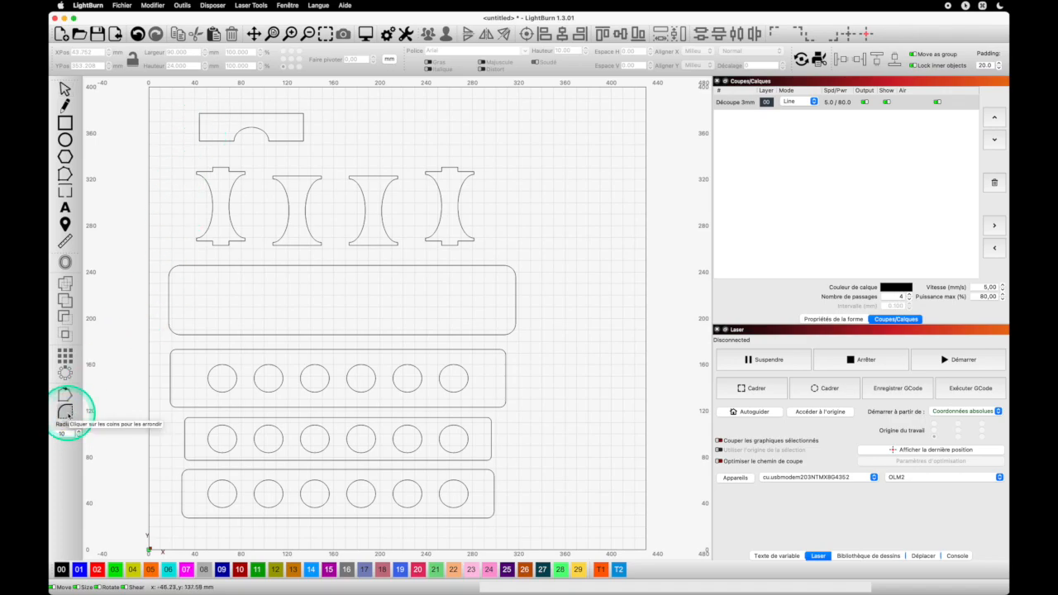
left_click(70, 431)
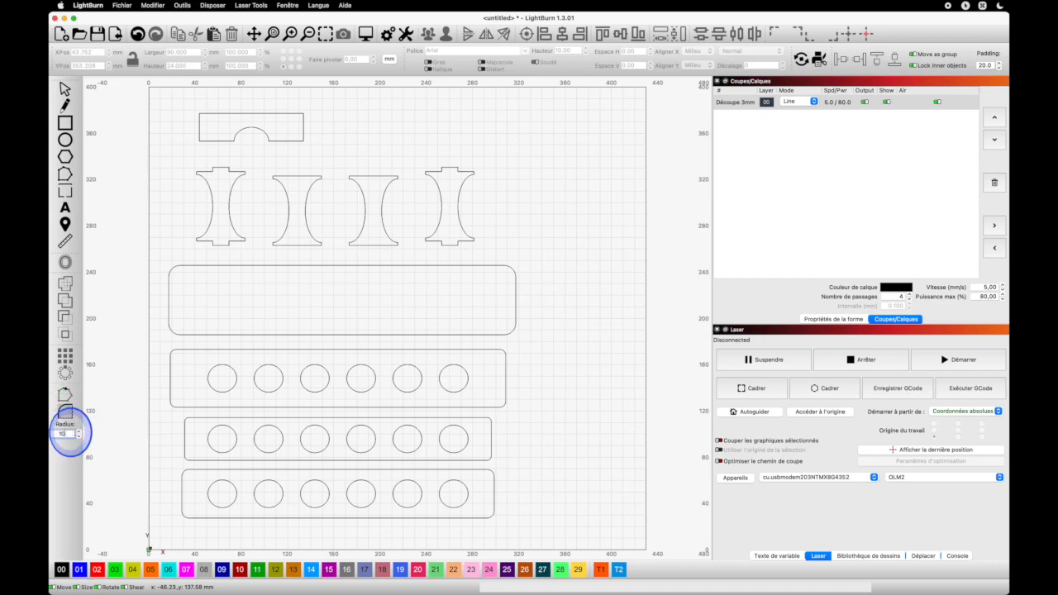
key("BackSpace")
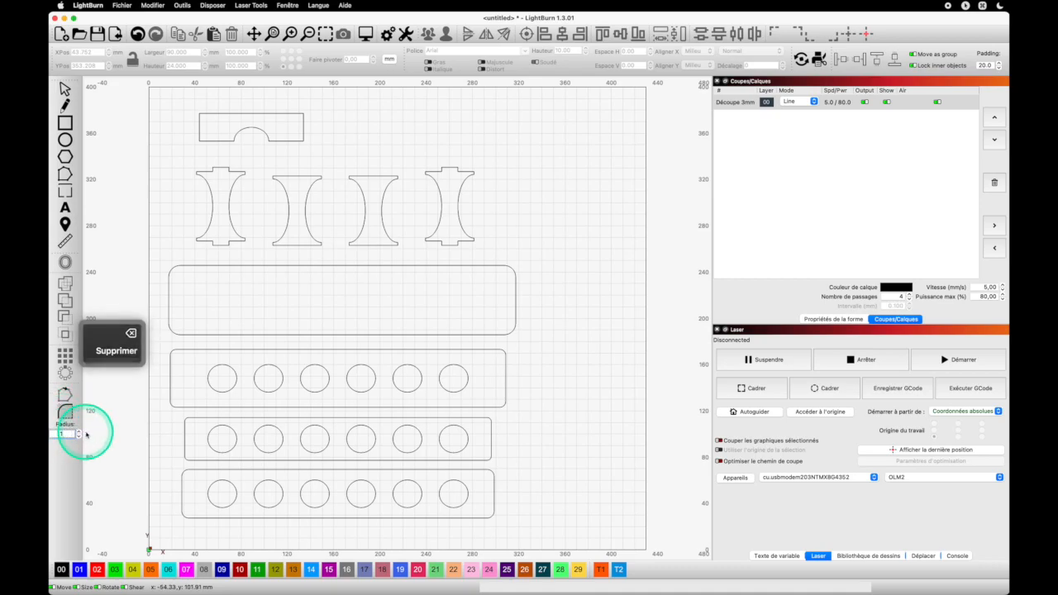
type("2")
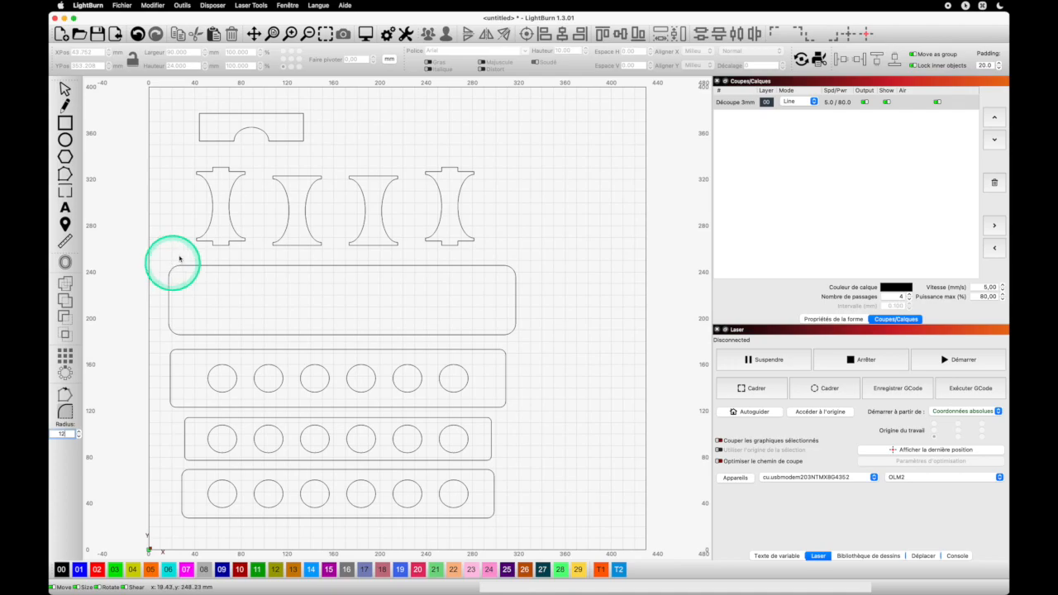
key("Return")
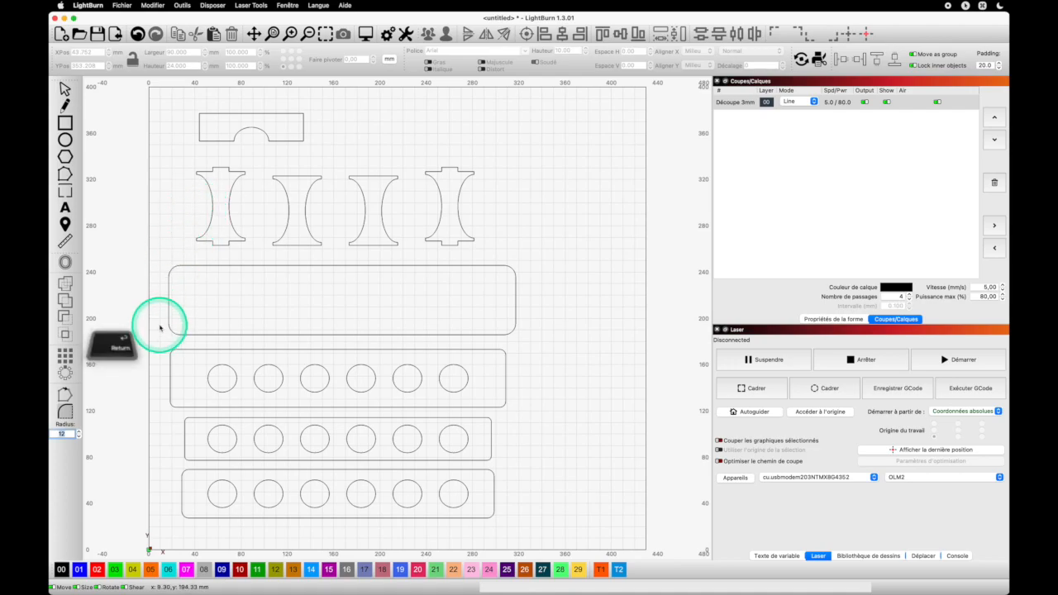
left_click(200, 117)
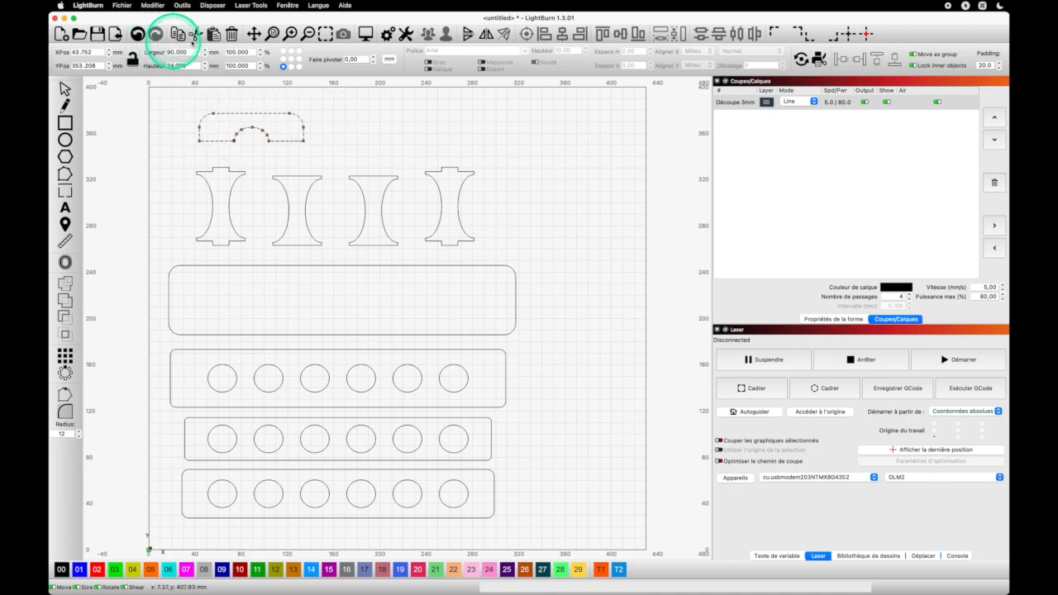
Step: Draw a small rectangle above the arched piece and set its size to 20 × 7.6 mm
left_click(64, 124)
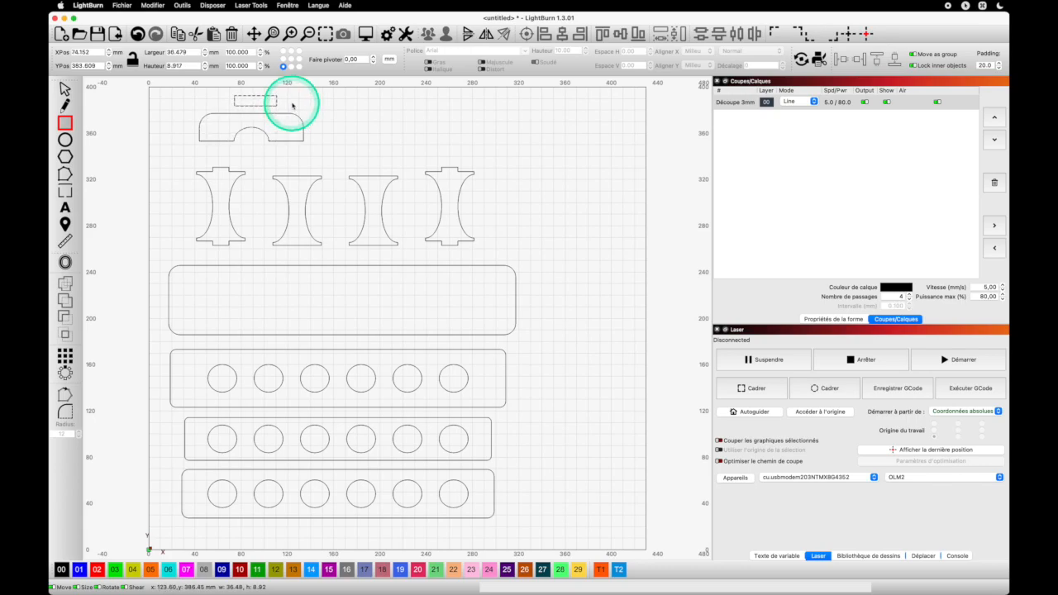
left_click(194, 52)
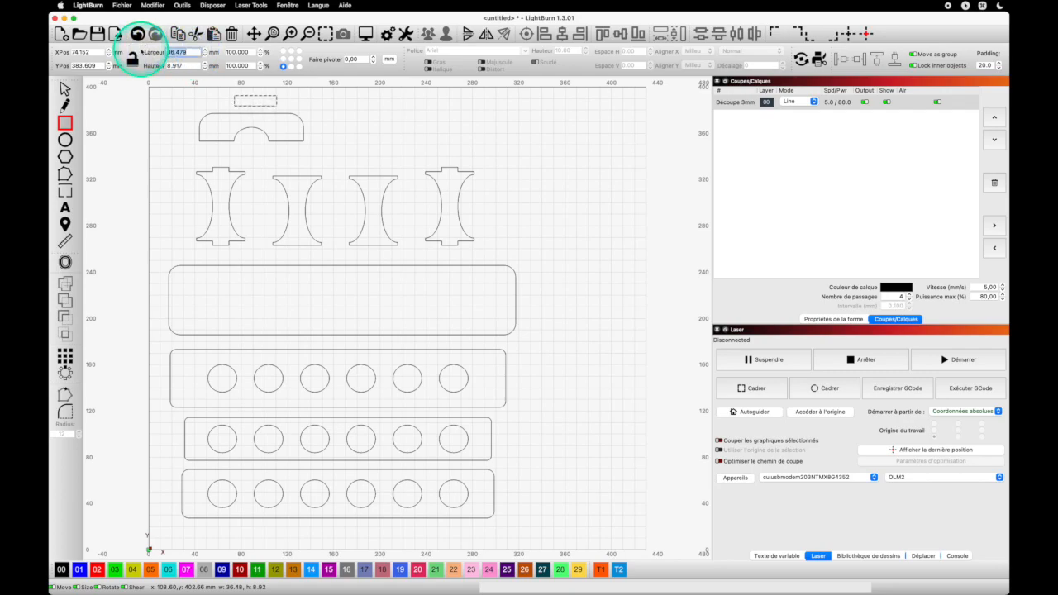
type("20")
left_click(187, 66)
left_click_drag(195, 66, 152, 62)
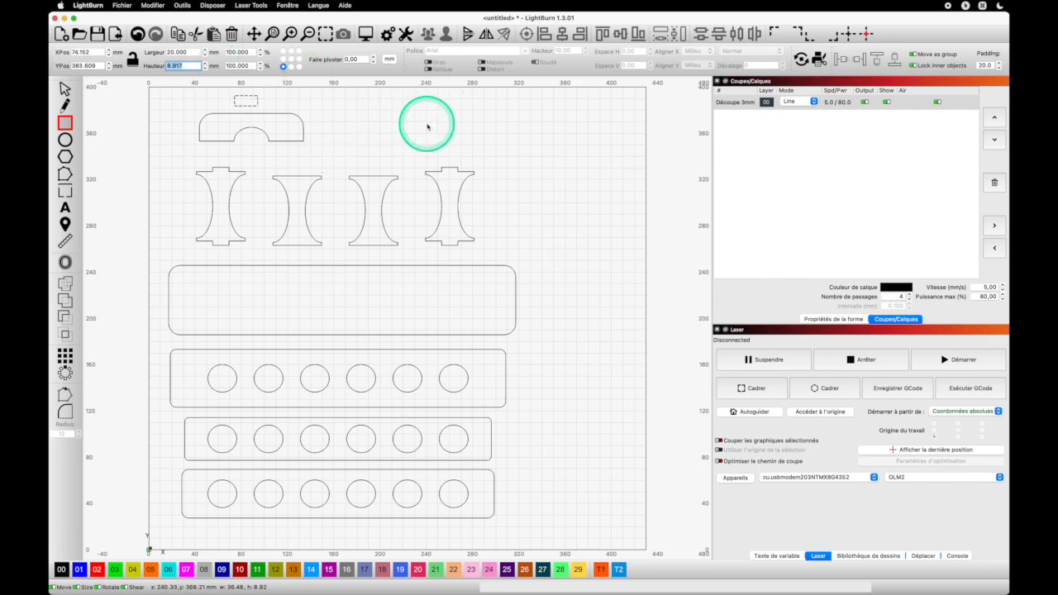
type("7.")
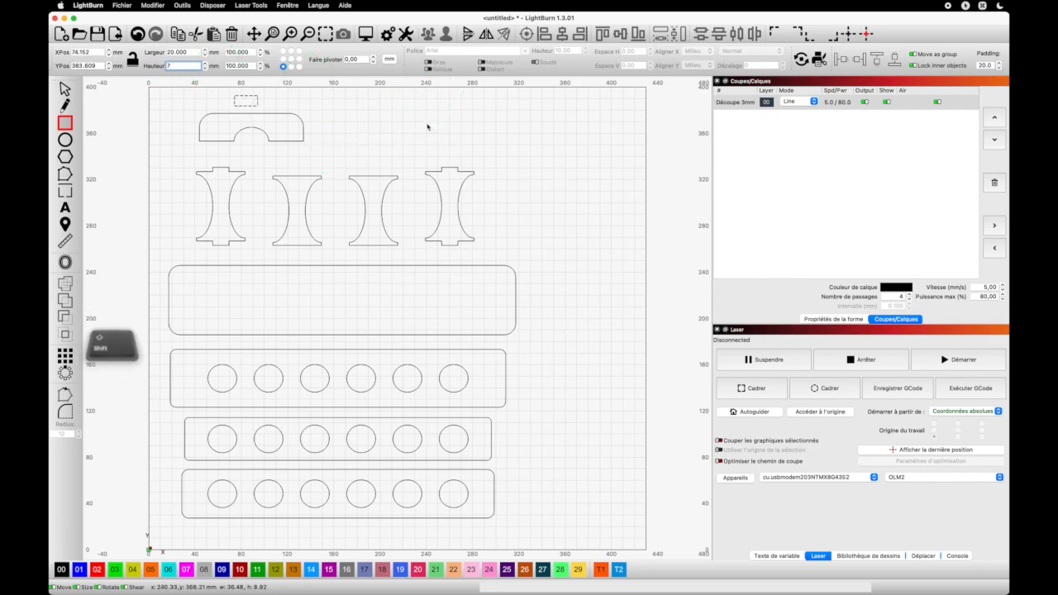
type("6")
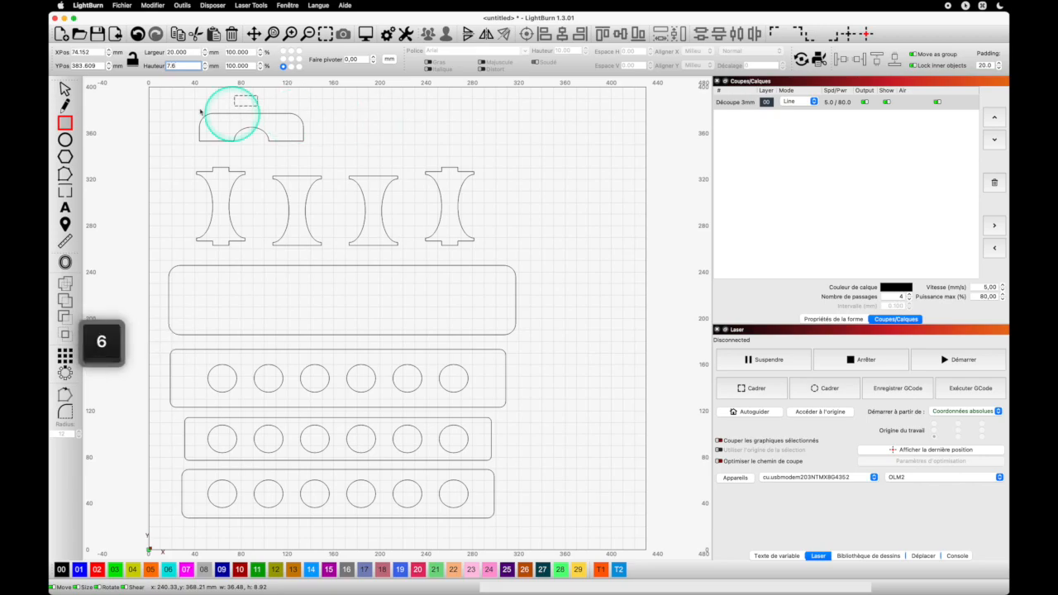
Step: Place the 20 × 7.6 mm rectangle over the middle of the arched piece's top edge, centred on the piece
left_click(66, 88)
left_click(237, 100)
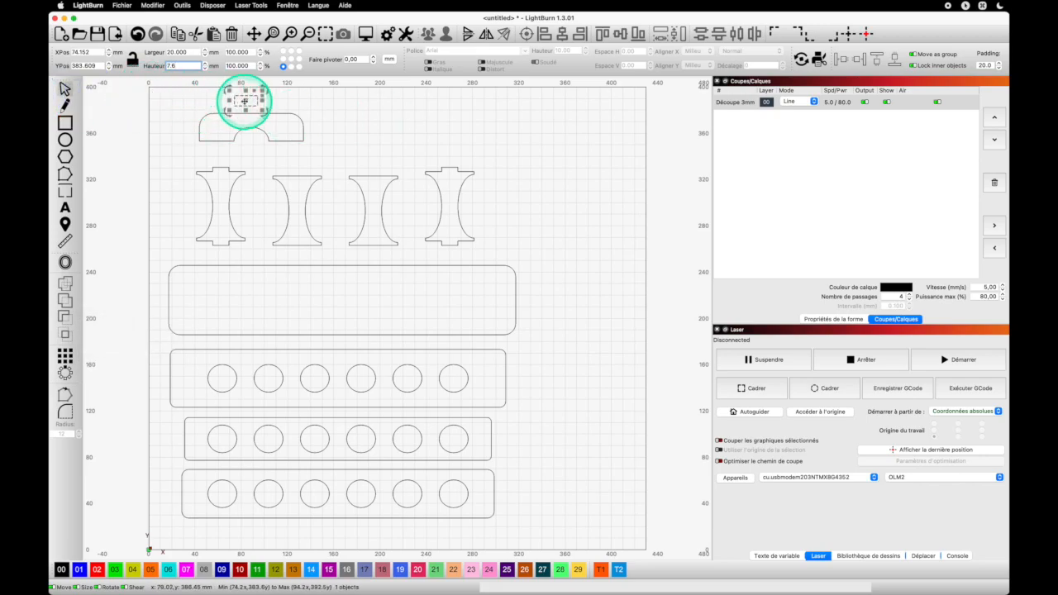
left_click_drag(244, 101, 247, 108)
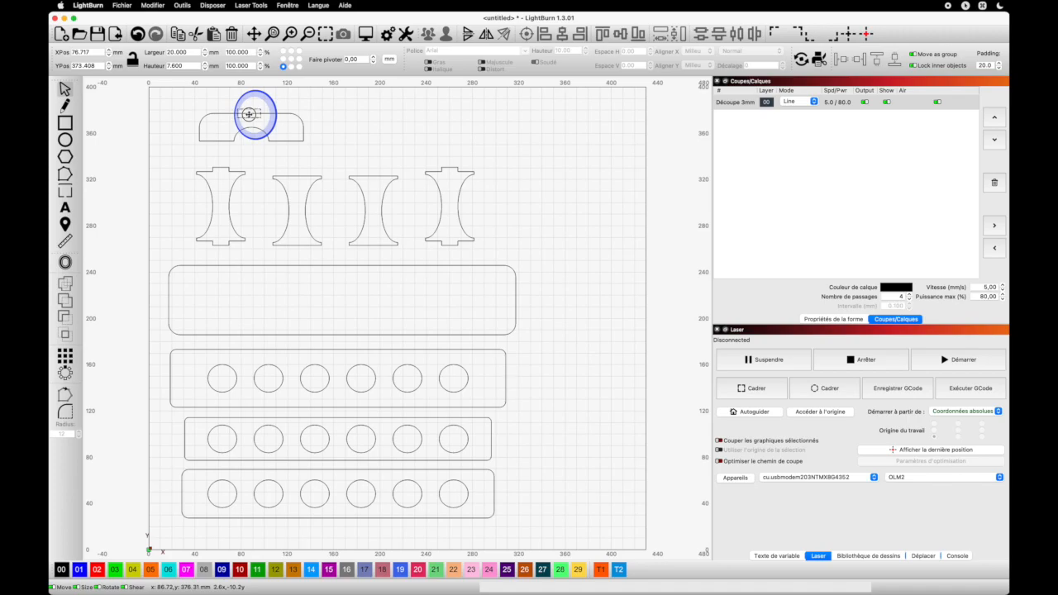
left_click_drag(246, 114, 254, 113)
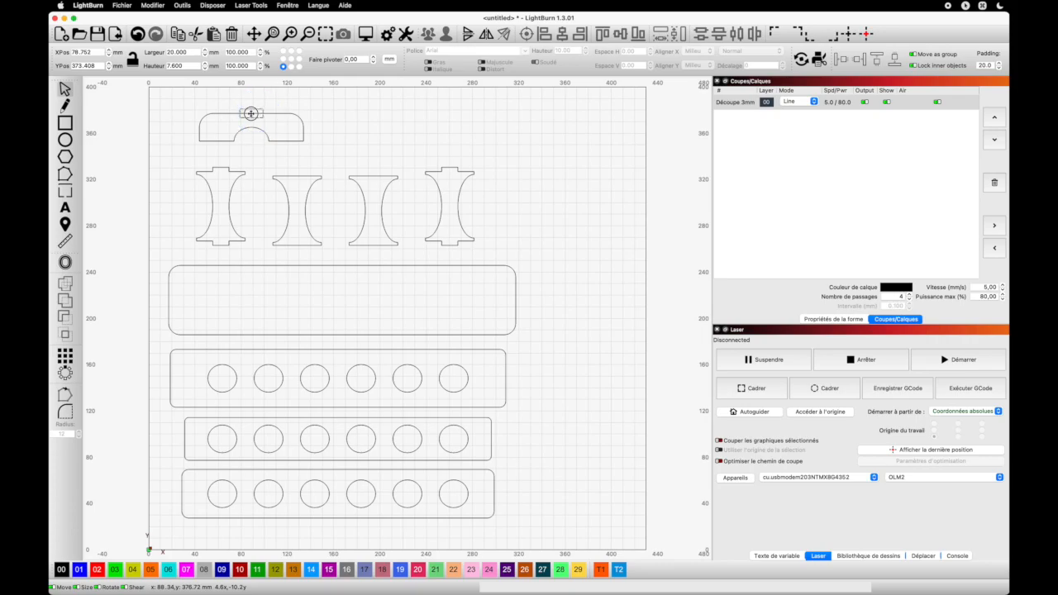
left_click(303, 122, "shift")
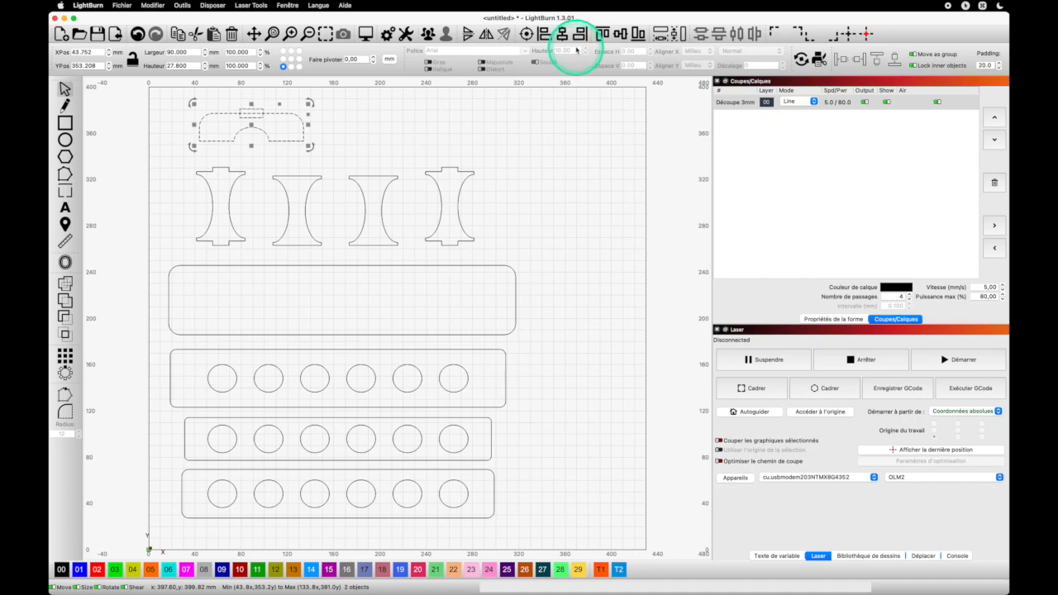
key("Escape")
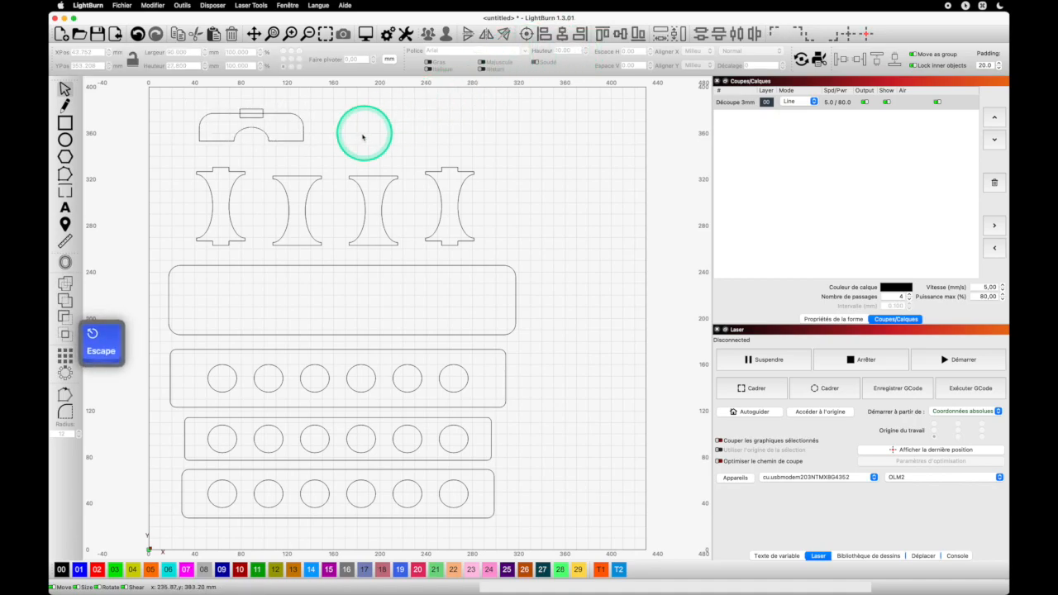
left_click(308, 129)
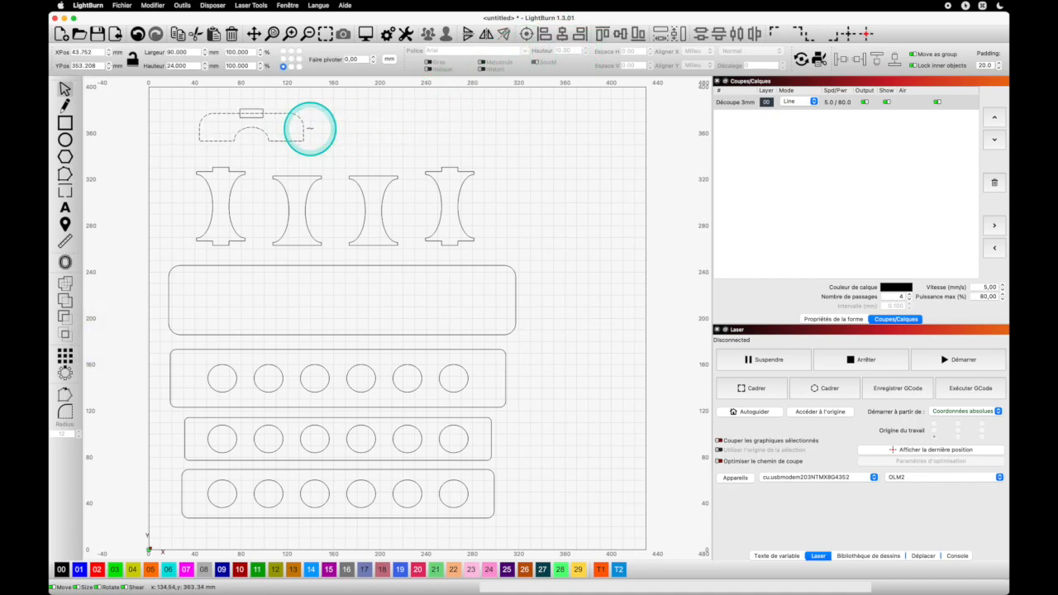
Step: Duplicate the plain 90 × 24 mm arched piece and place the copy to the right of the original
key("super+c")
left_click(386, 123)
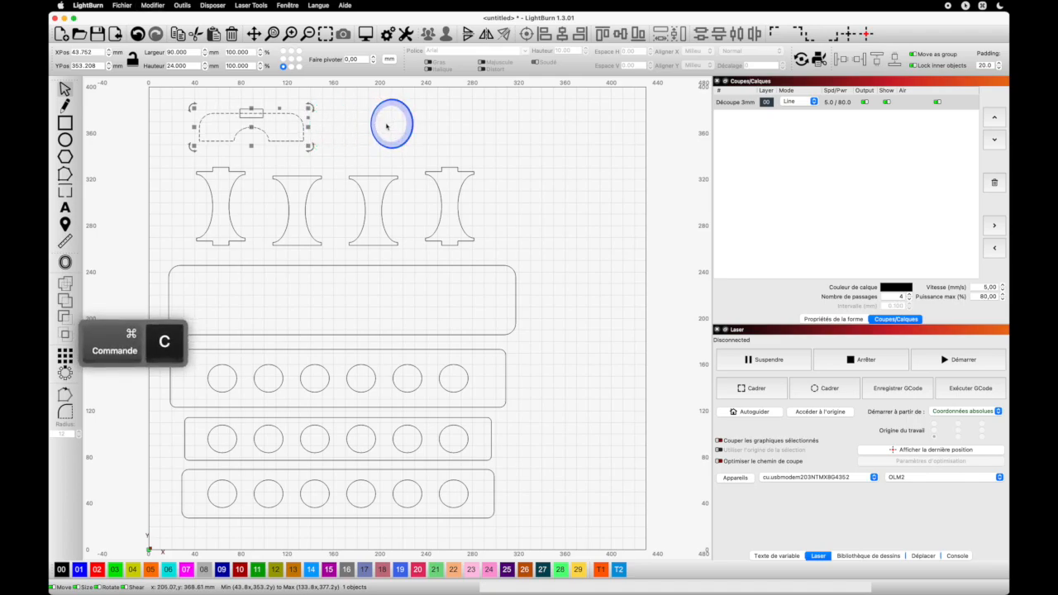
key("super+v")
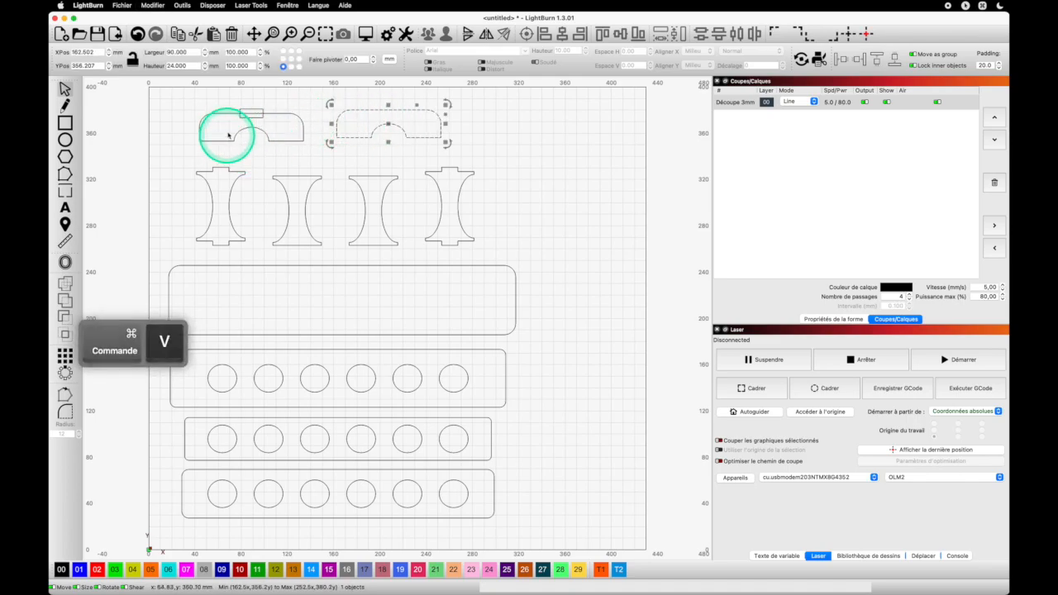
Step: Weld the 20 × 7.6 mm rectangle to the original arched piece so it forms a tab on the upper edge
left_click(303, 123, "shift")
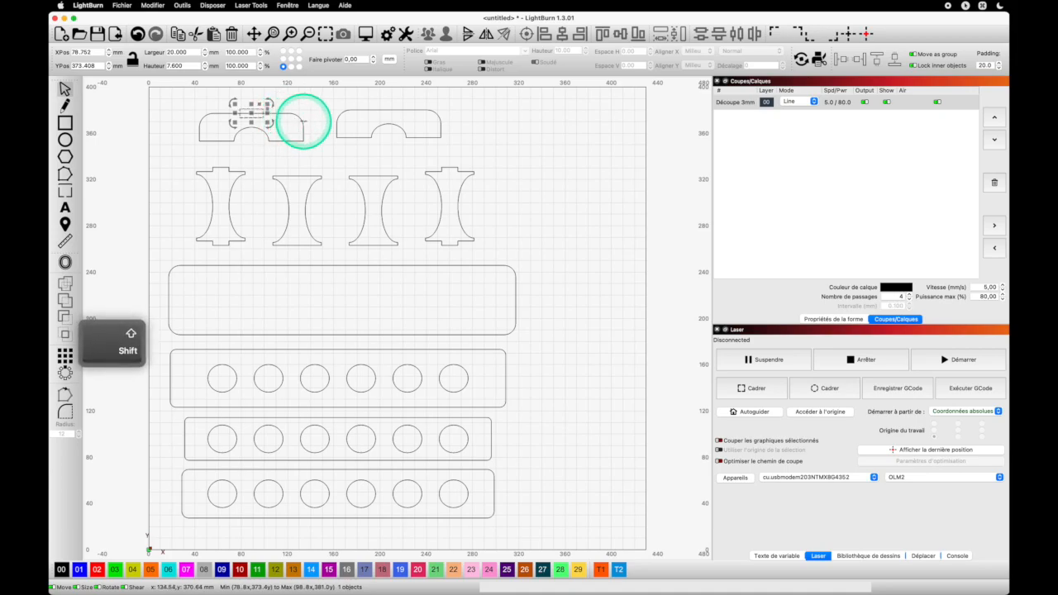
left_click(283, 128, "shift")
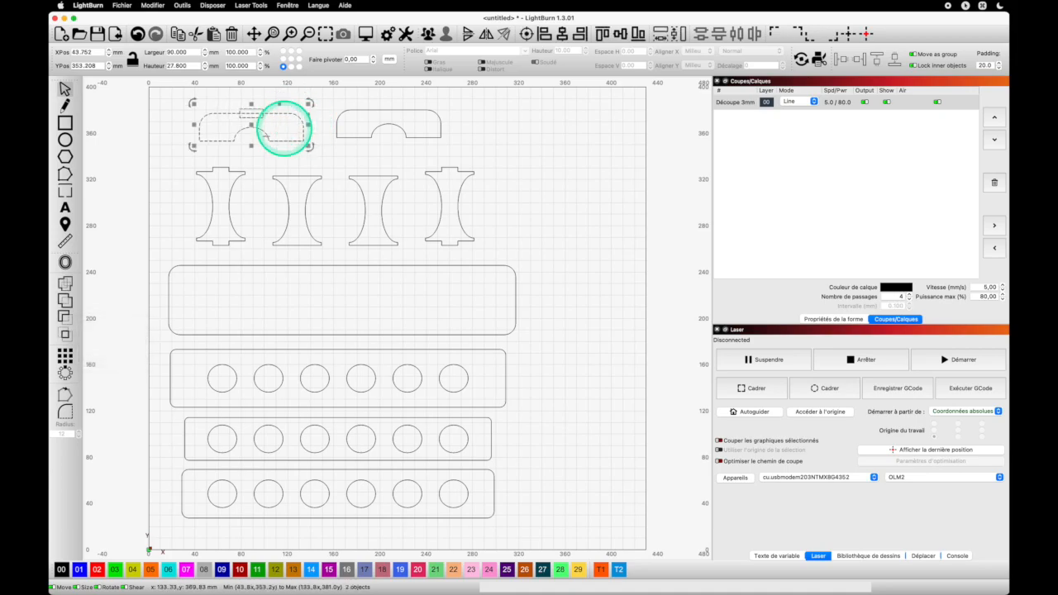
left_click(65, 283)
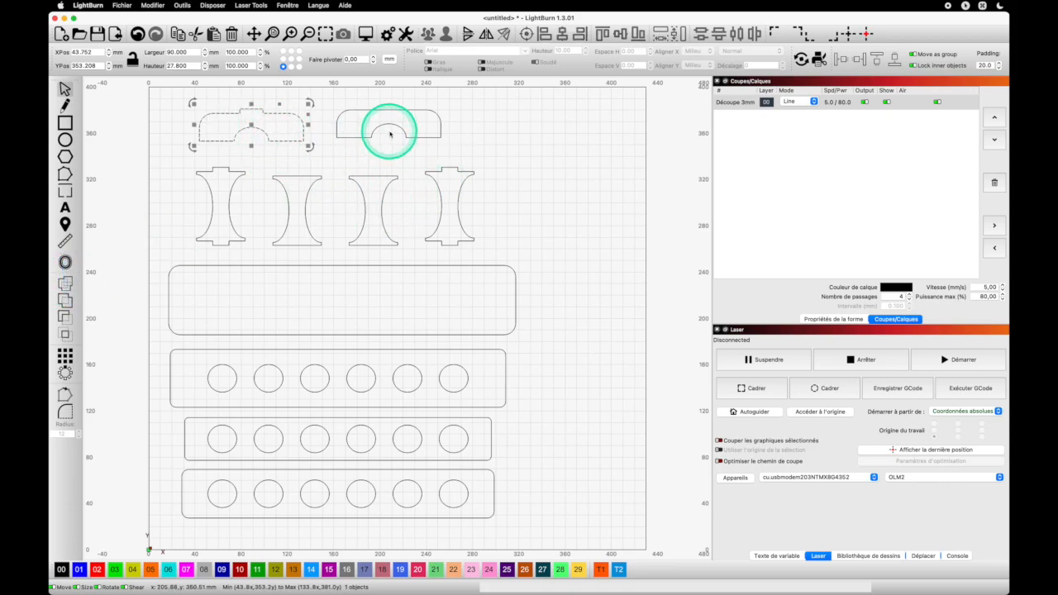
Step: Paste three more copies of the plain arched piece on the right side of the work area
left_click(431, 131)
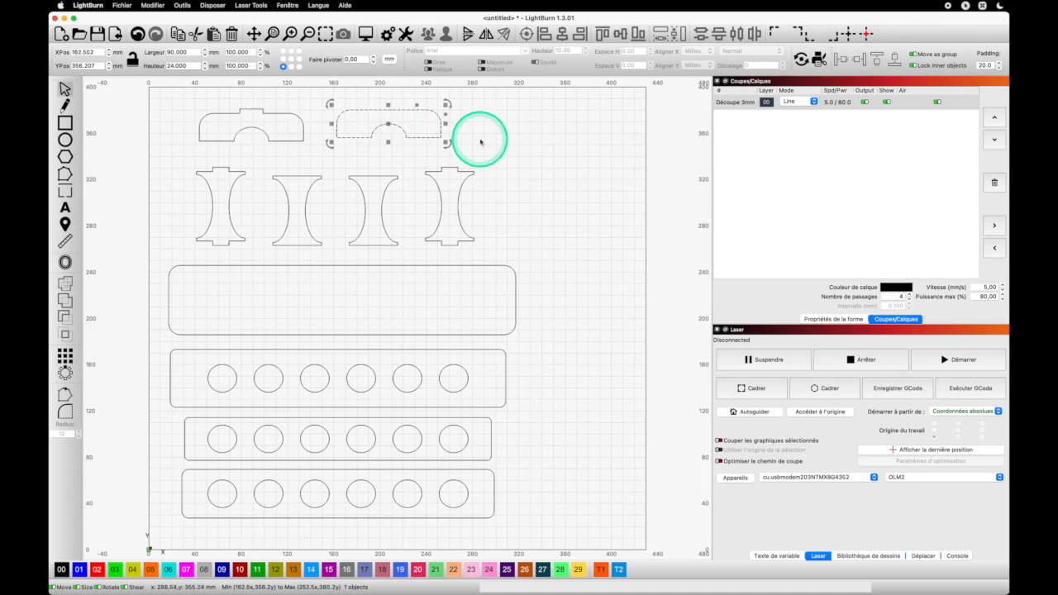
key("super+c")
key("super+v")
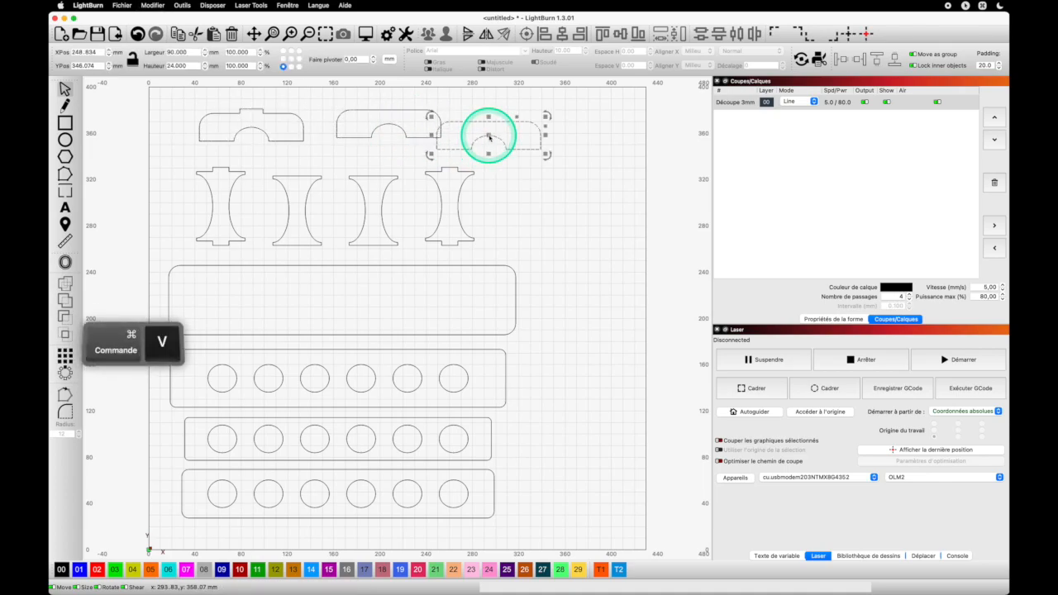
key("super+v")
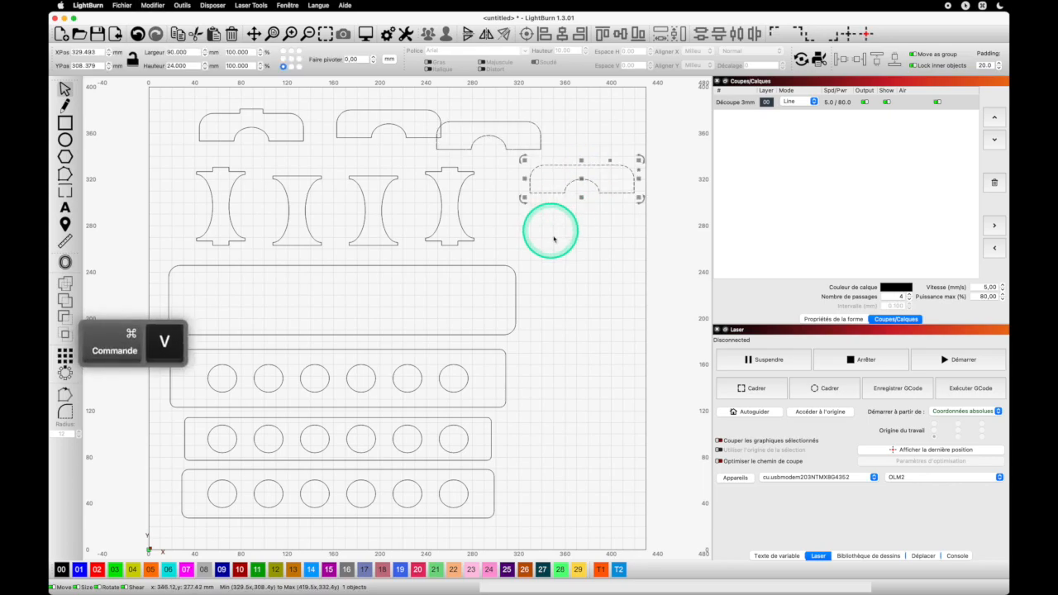
key("super+v")
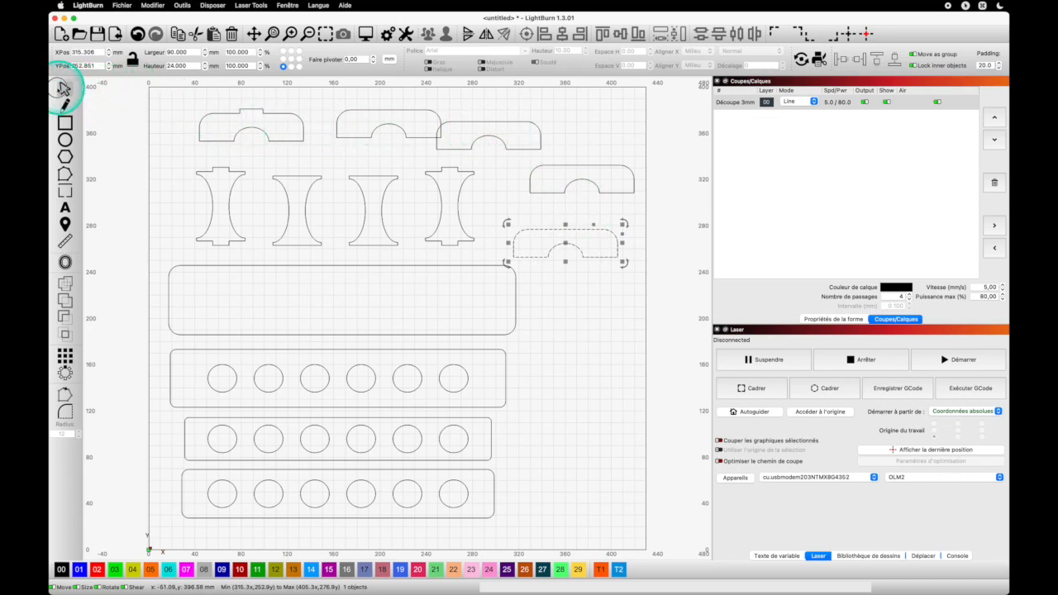
Step: Shift the tabbed arched piece toward the left edge and gather the plain arched pieces in a rough column near the right edge
left_click(227, 115)
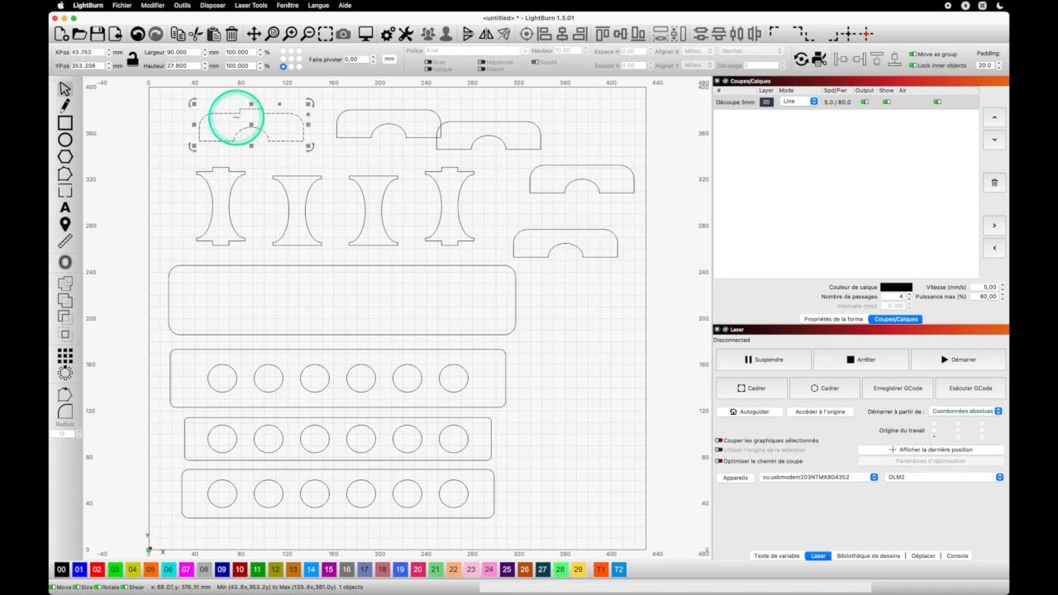
left_click_drag(254, 124, 221, 124)
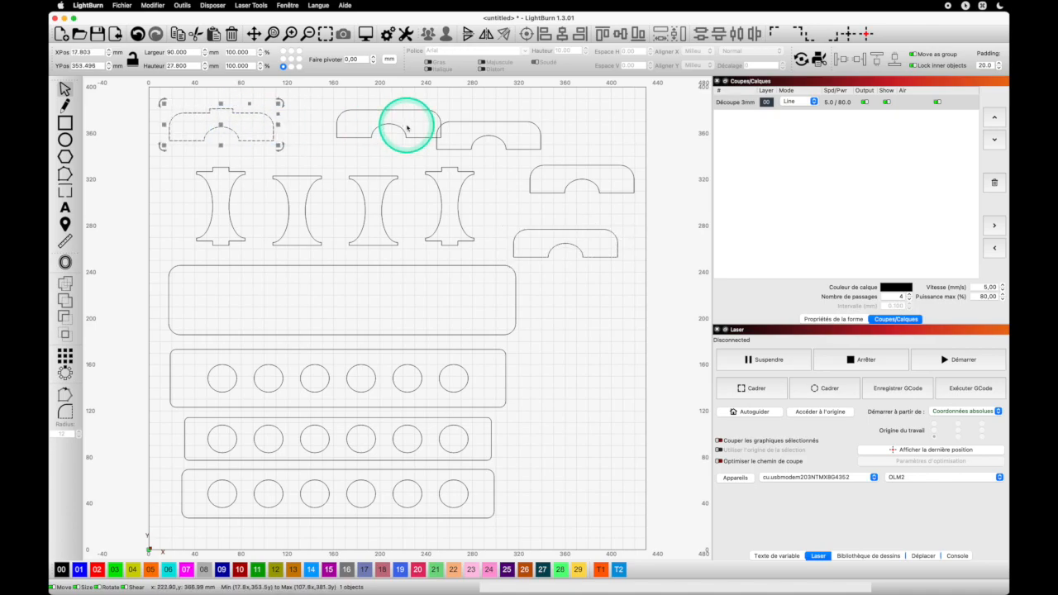
left_click(496, 124)
left_click_drag(489, 124, 571, 124)
left_click(386, 110)
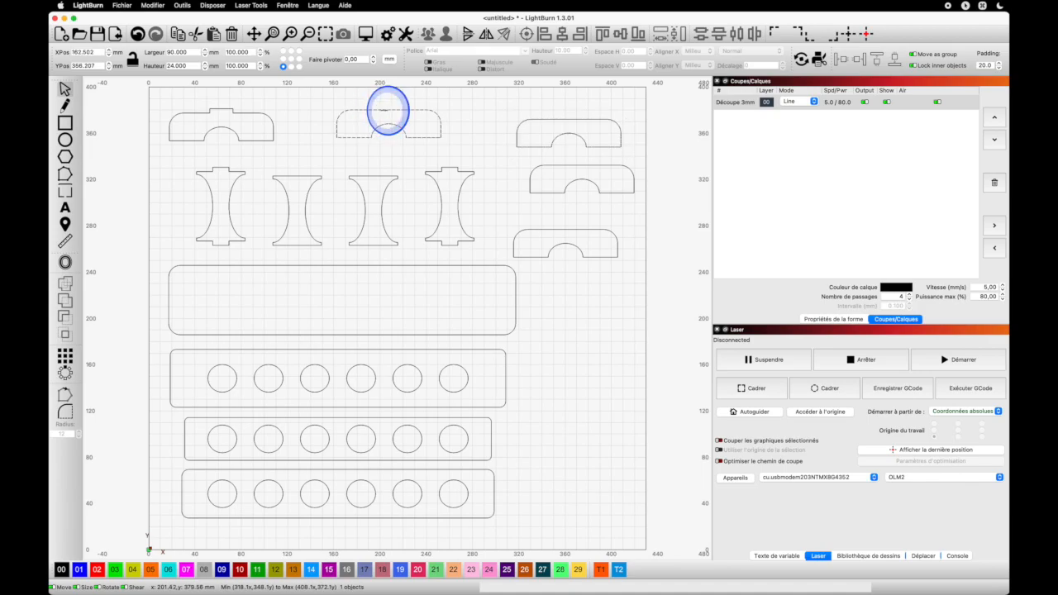
left_click_drag(388, 123, 575, 294)
Step: Align the four plain arched pieces on a common vertical centre line and move the column closer to the right edge
left_click_drag(613, 365, 565, 132)
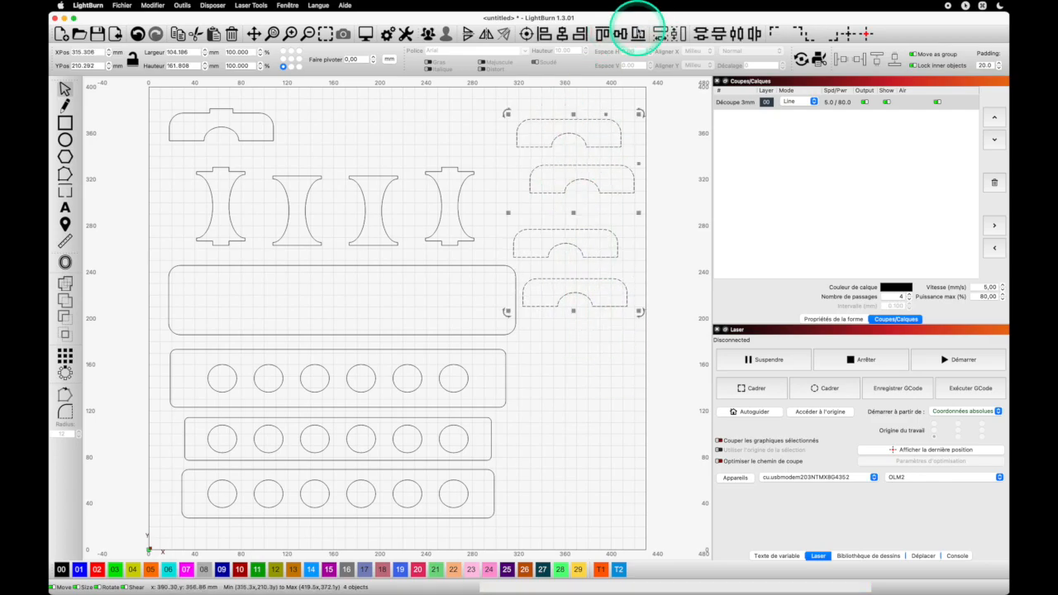
left_click(563, 33)
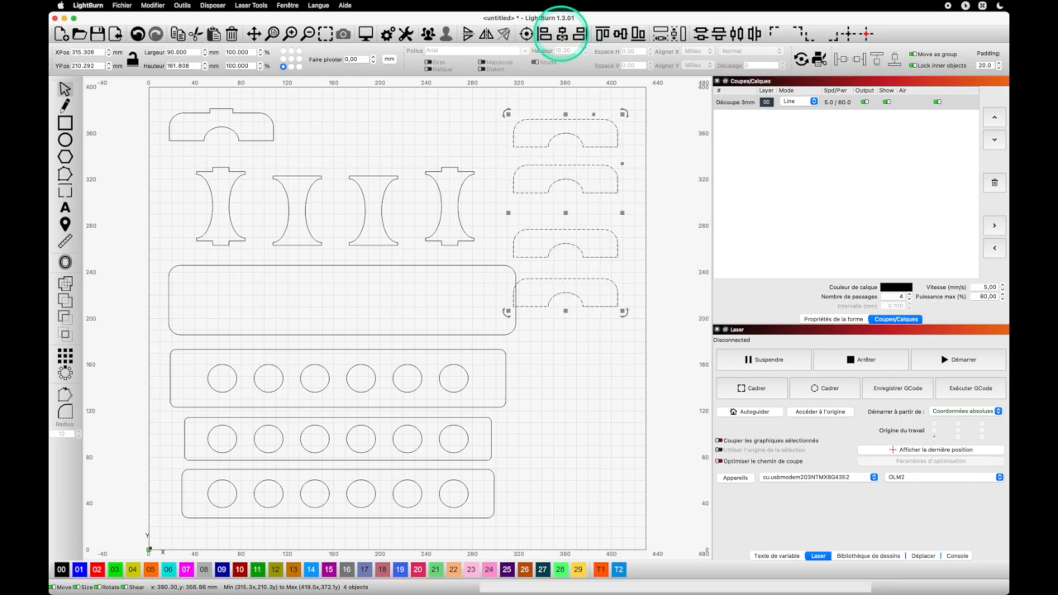
left_click_drag(564, 213, 581, 212)
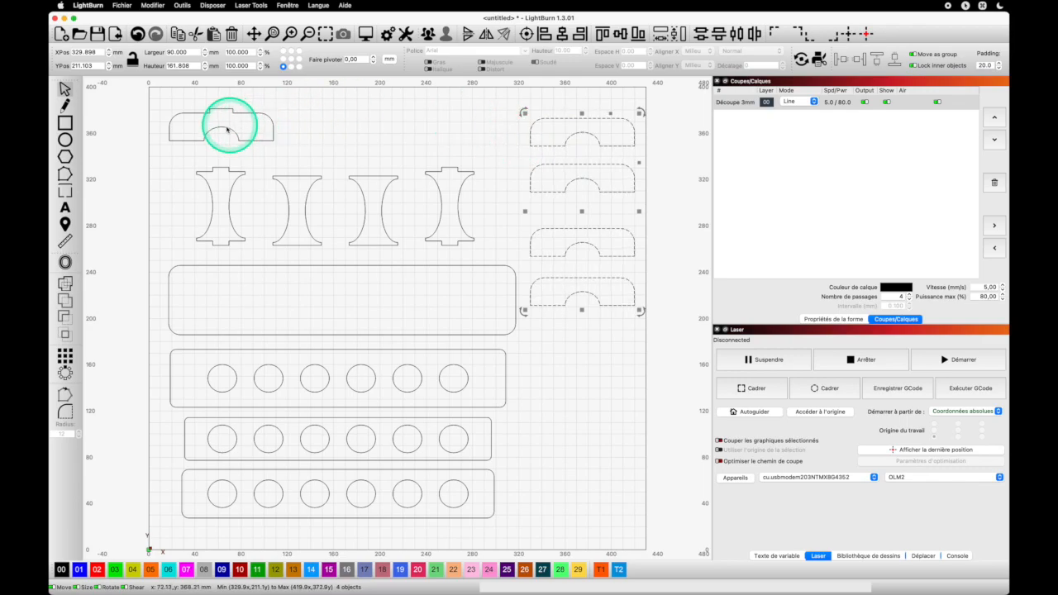
Step: Duplicate the tabbed arched piece and place the copy to its right
left_click(229, 125)
key("super+c")
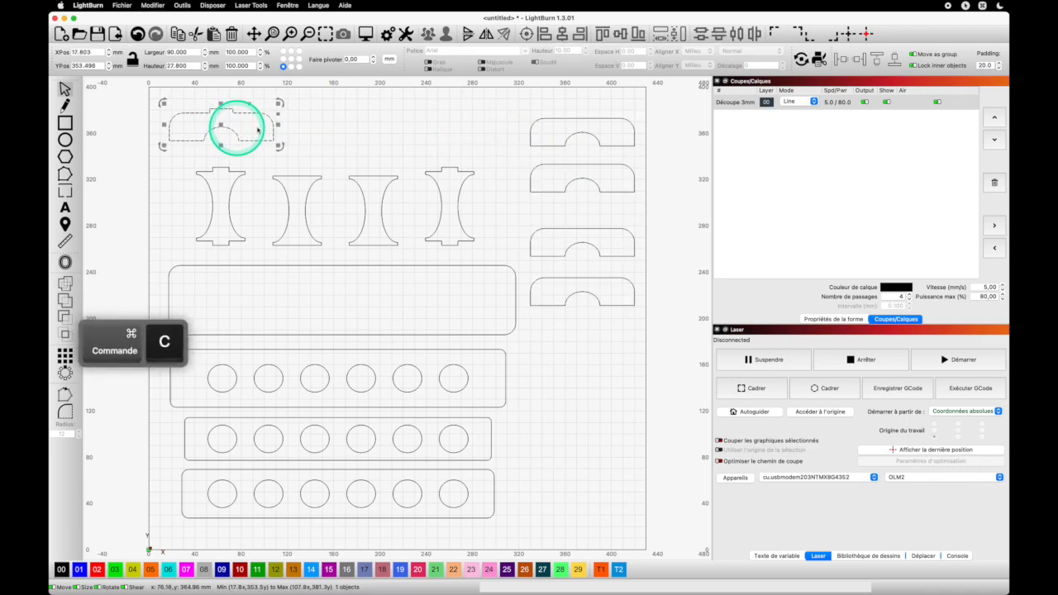
left_click(359, 129)
key("super+v")
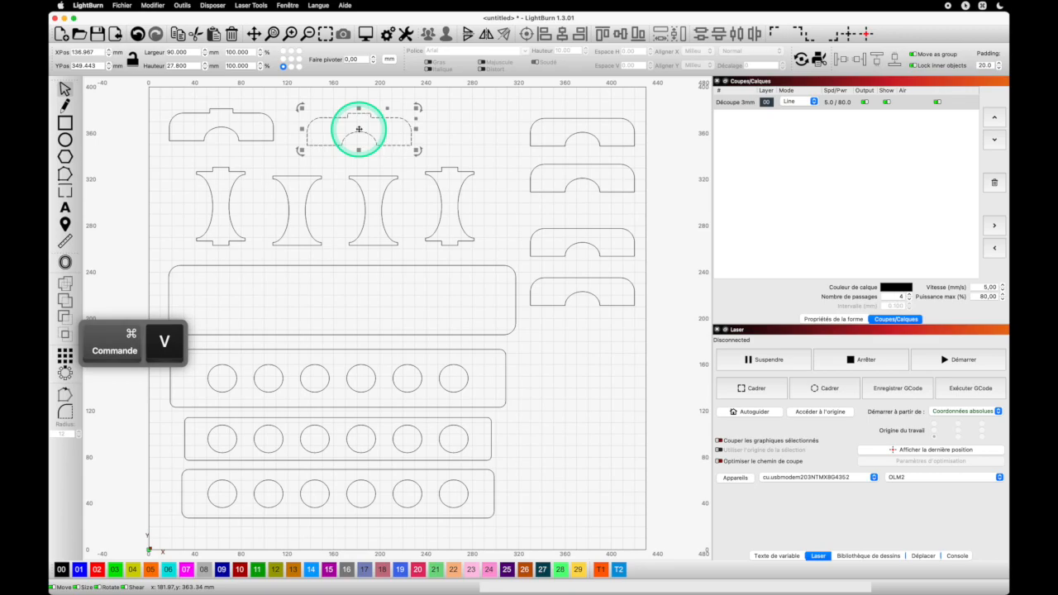
Step: Align the two tabbed arched pieces in one row by their horizontal centres
left_click(456, 136)
left_click_drag(464, 153, 164, 75)
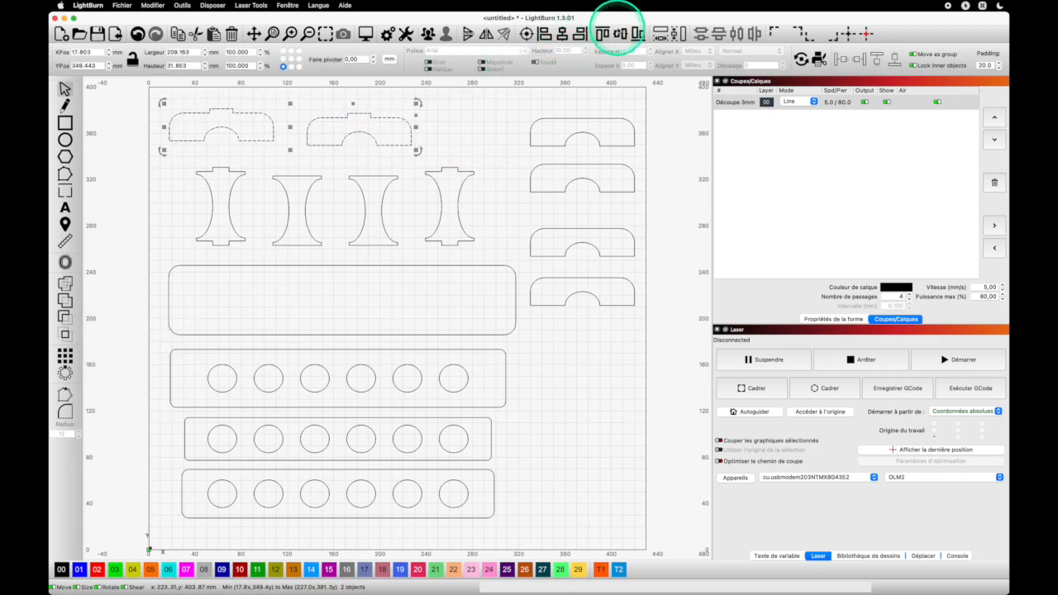
left_click(619, 33)
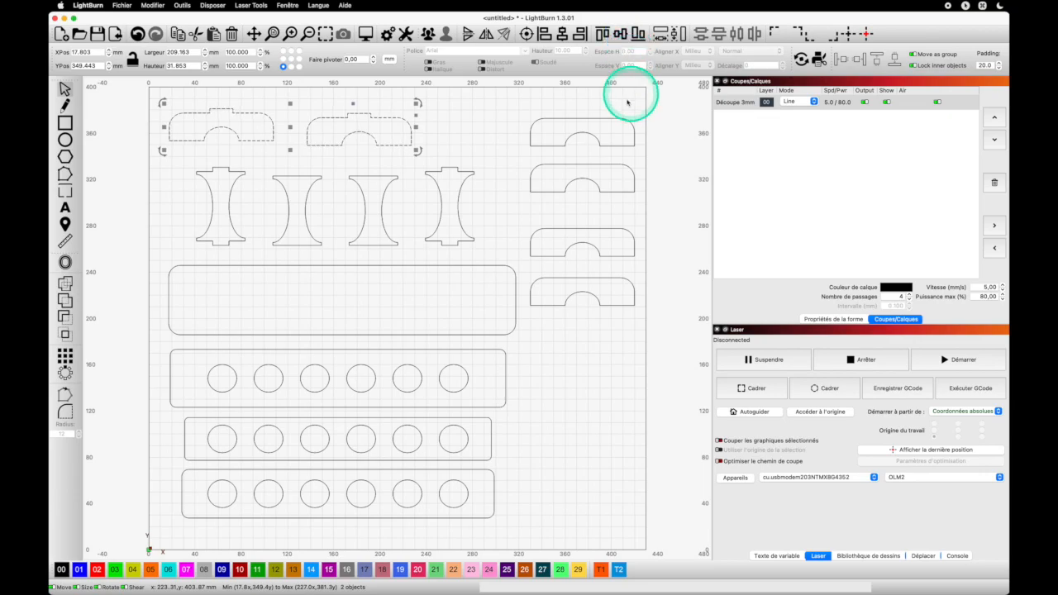
left_click(571, 346)
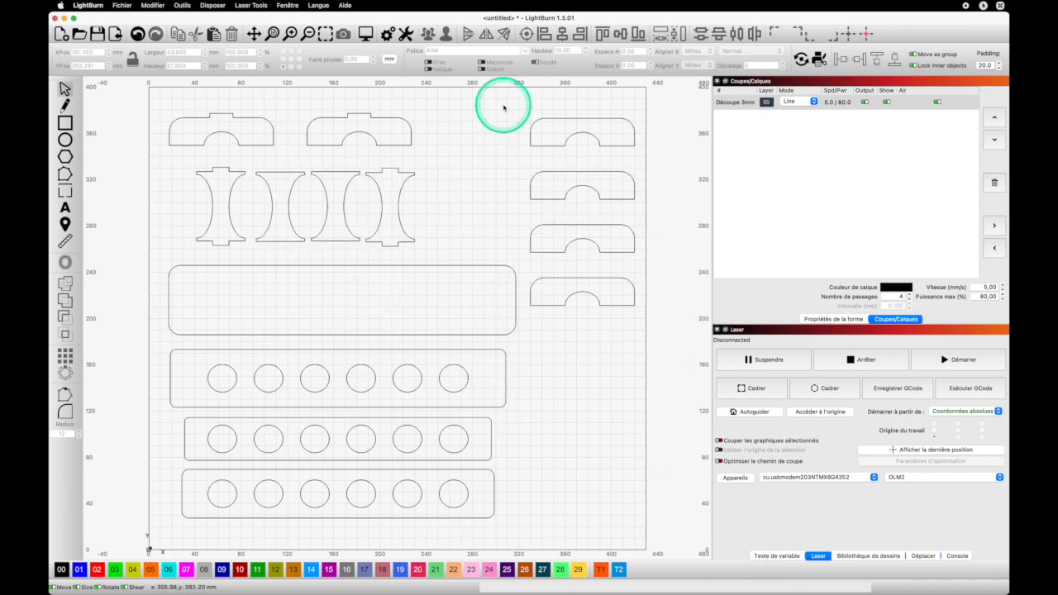
Step: Move the plain arched pieces down the right edge, stack both tabbed ones above them and tighten the gaps
left_click_drag(504, 105, 641, 322)
left_click_drag(584, 214, 587, 452)
left_click(361, 135)
left_click_drag(362, 134, 590, 331)
left_click(277, 138)
left_click_drag(276, 137, 587, 295)
left_click(587, 367)
left_click(585, 425)
left_click_drag(586, 424, 585, 401)
left_click(587, 477)
left_click_drag(588, 477, 585, 439)
left_click(588, 527)
left_click_drag(587, 517, 586, 478)
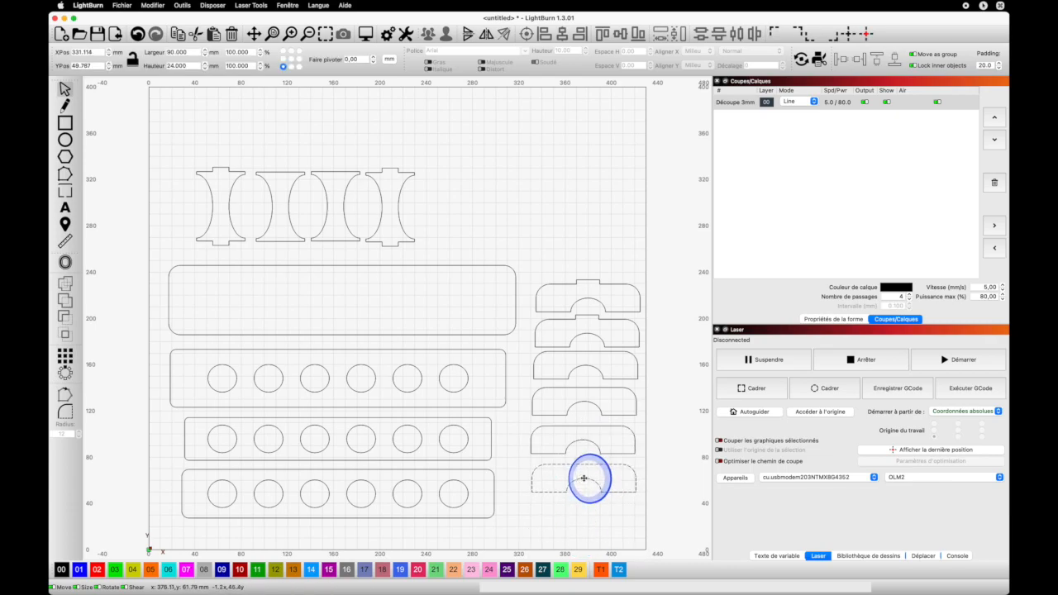
Step: Centre the six arched pieces on one vertical axis with even vertical spacing, and lower the column beside the plates
left_click_drag(642, 498, 552, 273)
scroll(629, 197, "up", 2)
left_click(562, 34)
left_click(701, 34)
scroll(642, 409, "down", 2)
left_click_drag(601, 432, 604, 453)
Step: Move the four concave supports into two rows of two above the arched pieces along the right edge
left_click_drag(385, 234, 476, 316)
left_click_drag(455, 285, 629, 318)
left_click_drag(288, 225, 397, 318)
left_click_drag(354, 272, 603, 243)
scroll(578, 240, "up", 2)
left_click(425, 217)
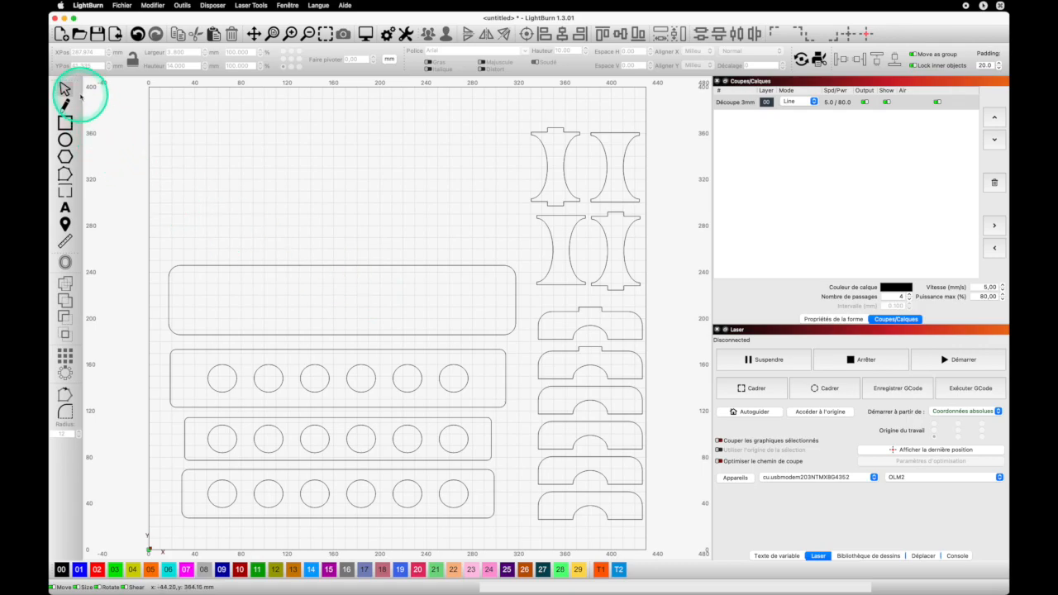
Step: Draw a narrow vertical rectangle 42 mm high on the T1 tool layer, across the lowest plate near its right end
left_click(64, 121)
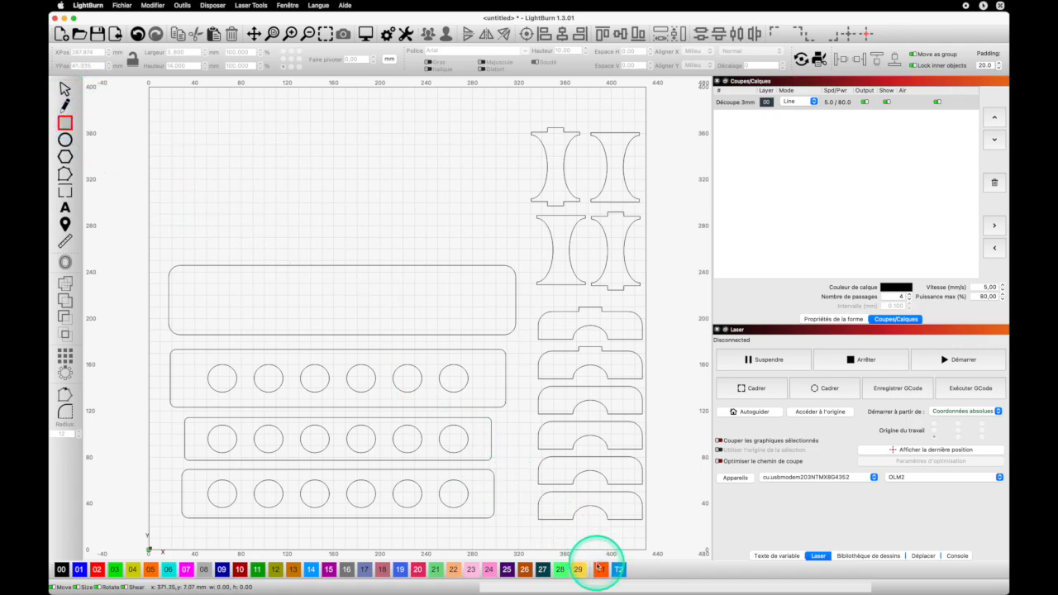
left_click(600, 569)
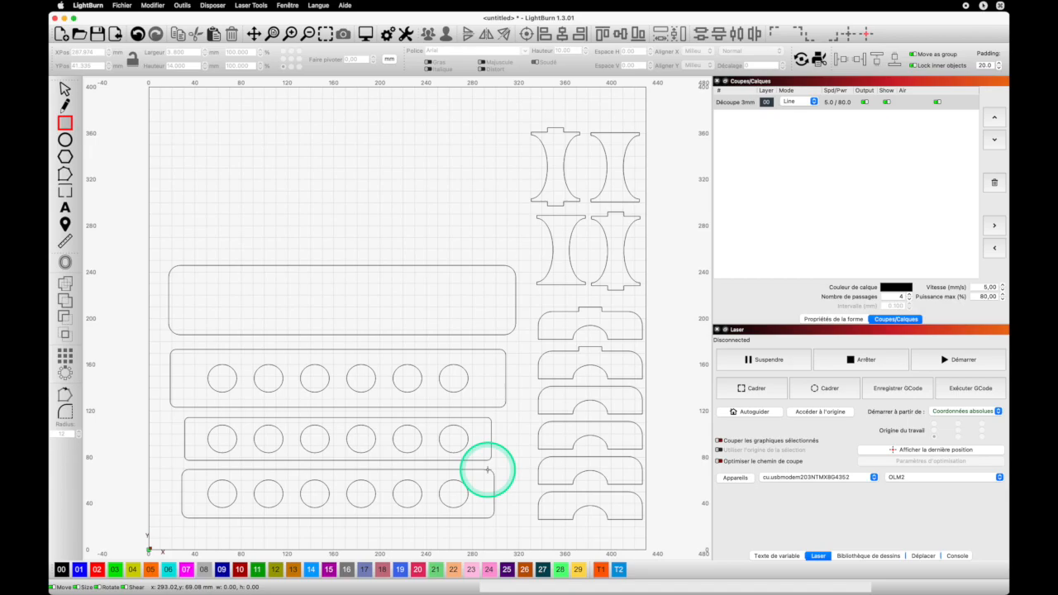
left_click_drag(487, 470, 481, 516)
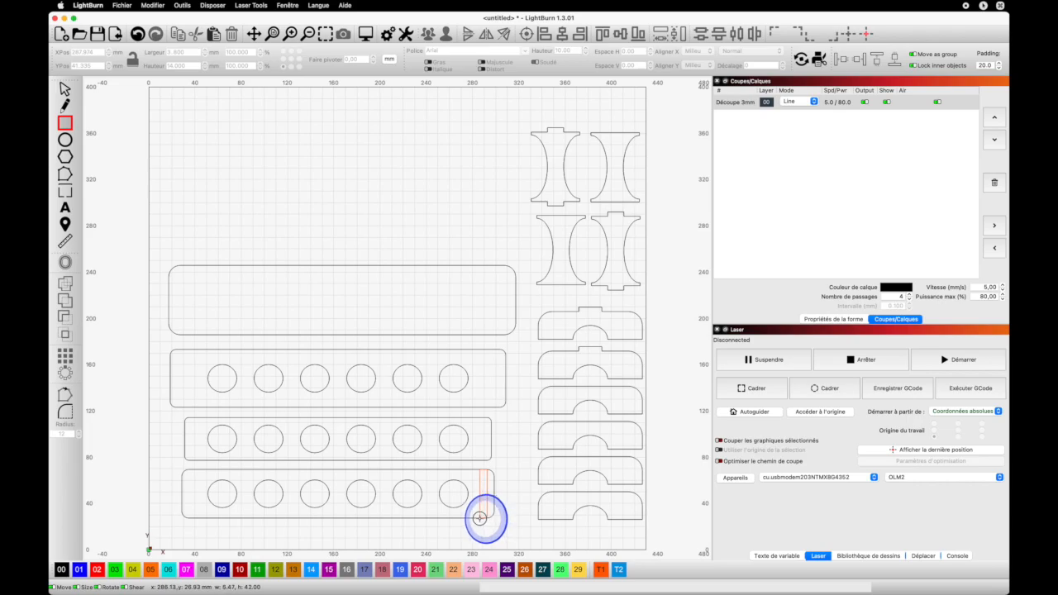
left_click_drag(479, 518, 480, 519)
Step: Set the width of the T1 guide rectangle to 5.7 mm
left_click(234, 66)
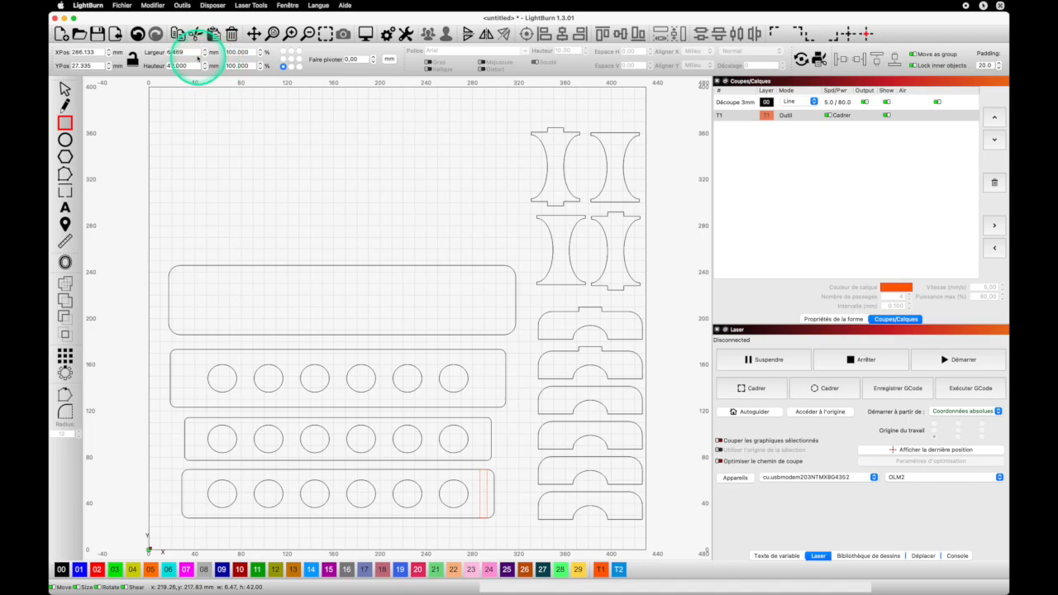
left_click(157, 51)
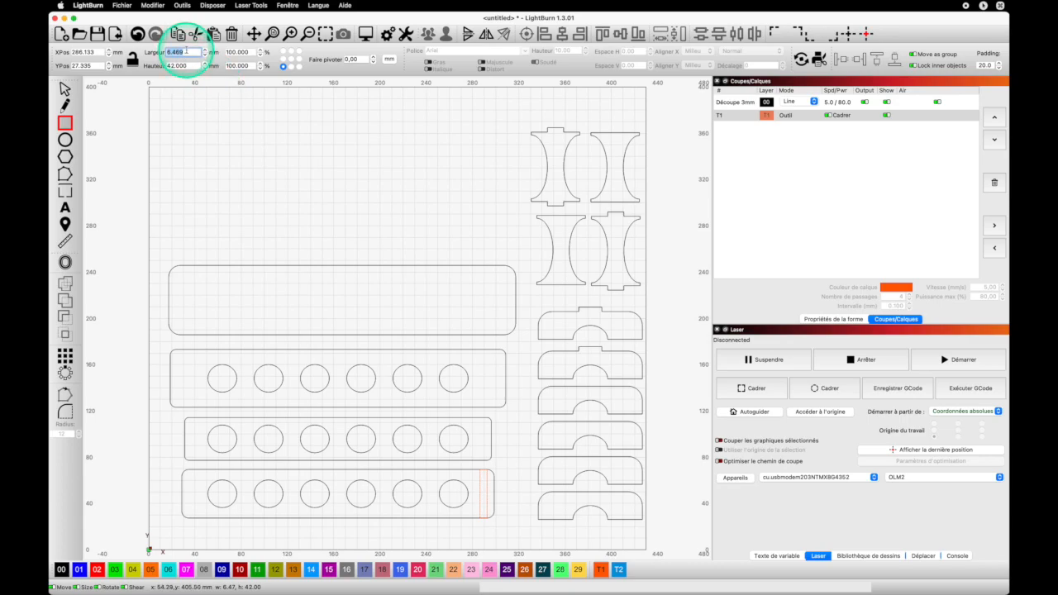
type("5.7")
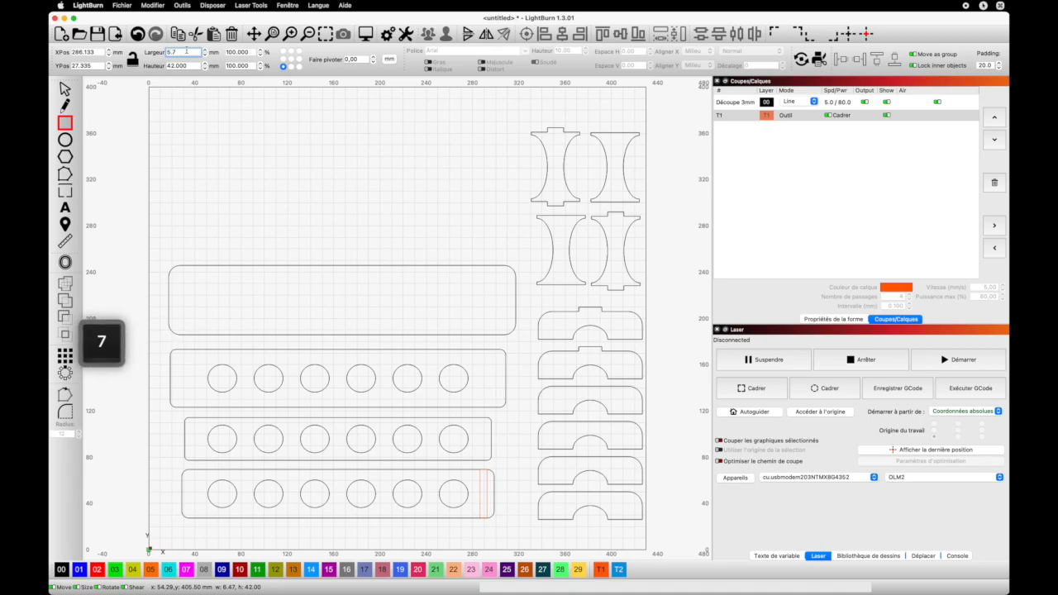
left_click(183, 65)
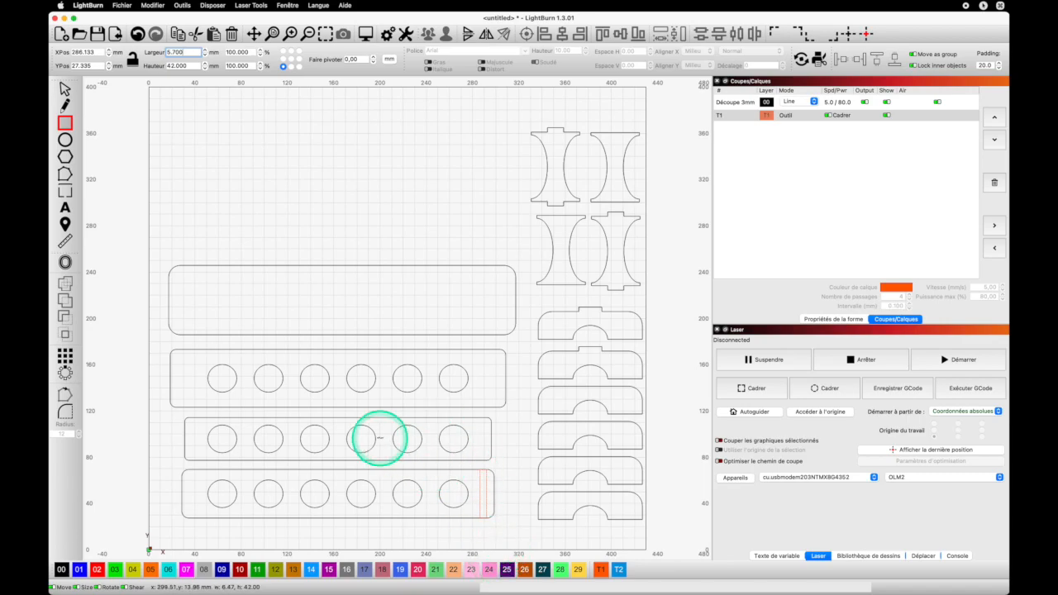
key("Return")
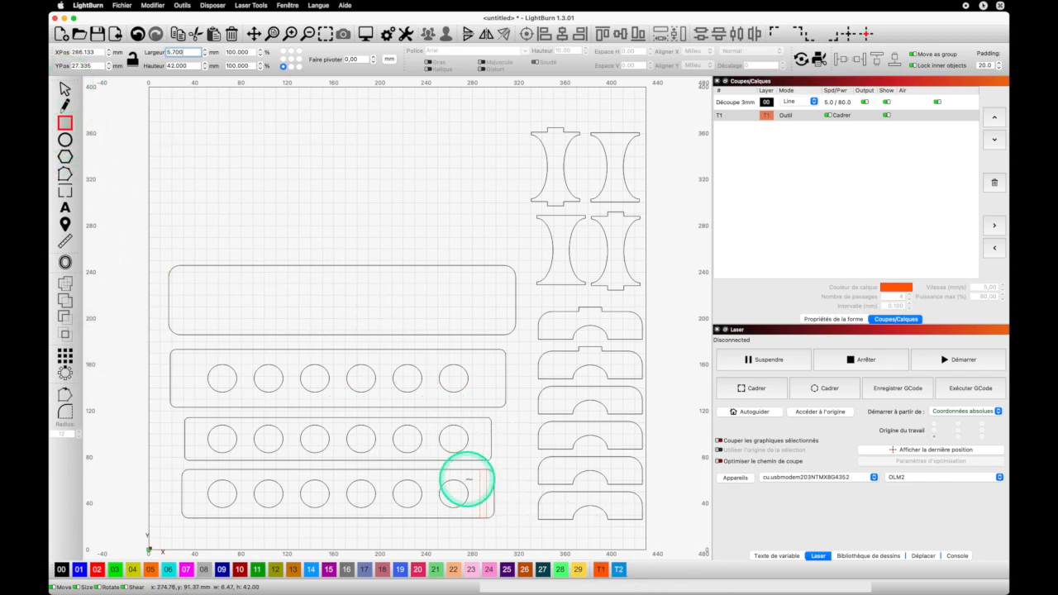
Step: Draw a vertical slot rectangle 3.8 mm wide and about 26 mm high on layer 00, just beyond the lowest plate's right end
left_click(509, 481)
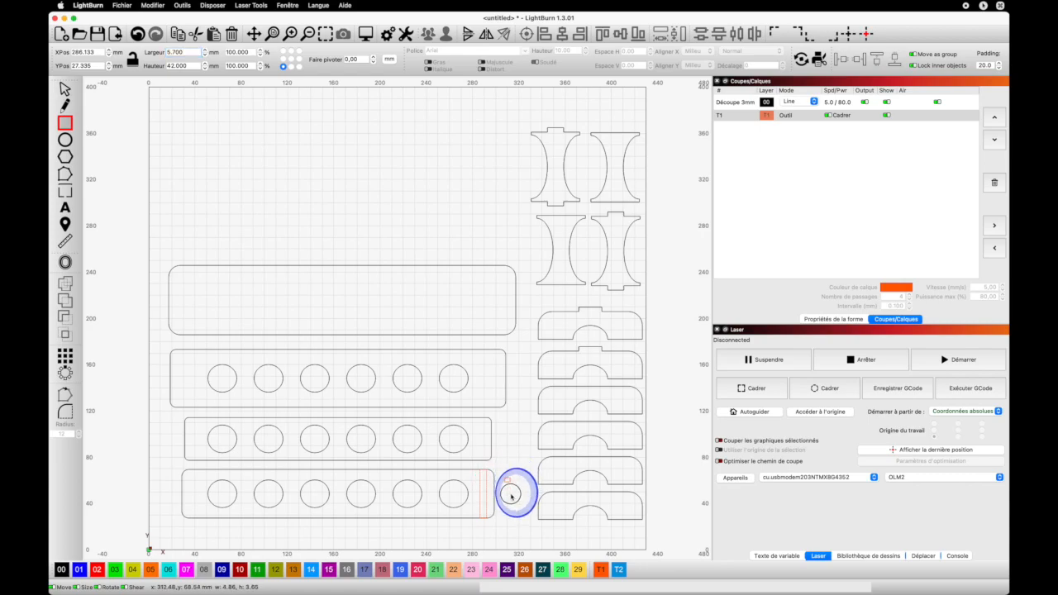
left_click_drag(502, 510, 504, 508)
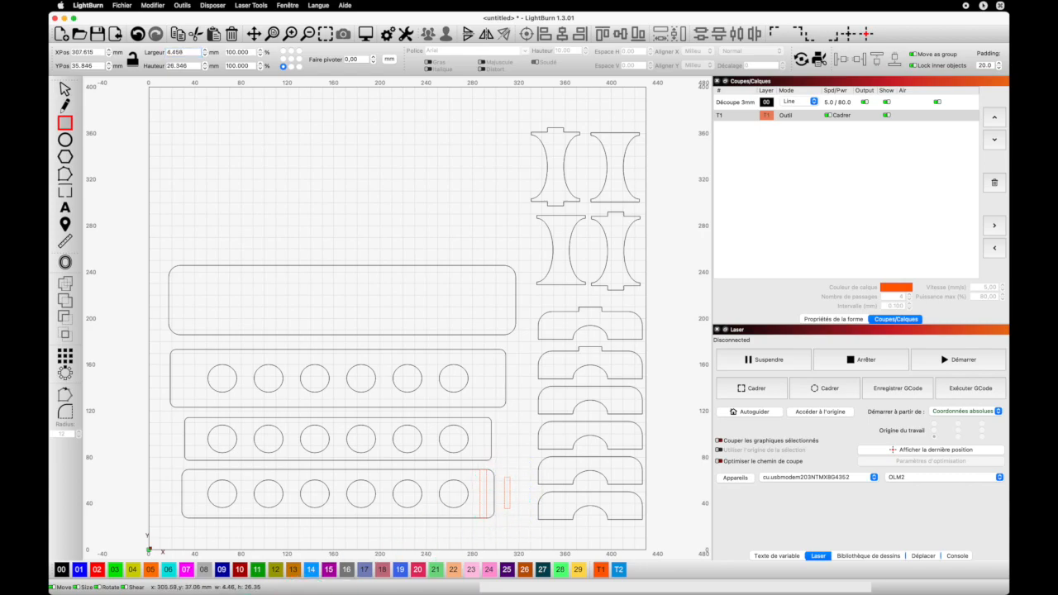
left_click(60, 568)
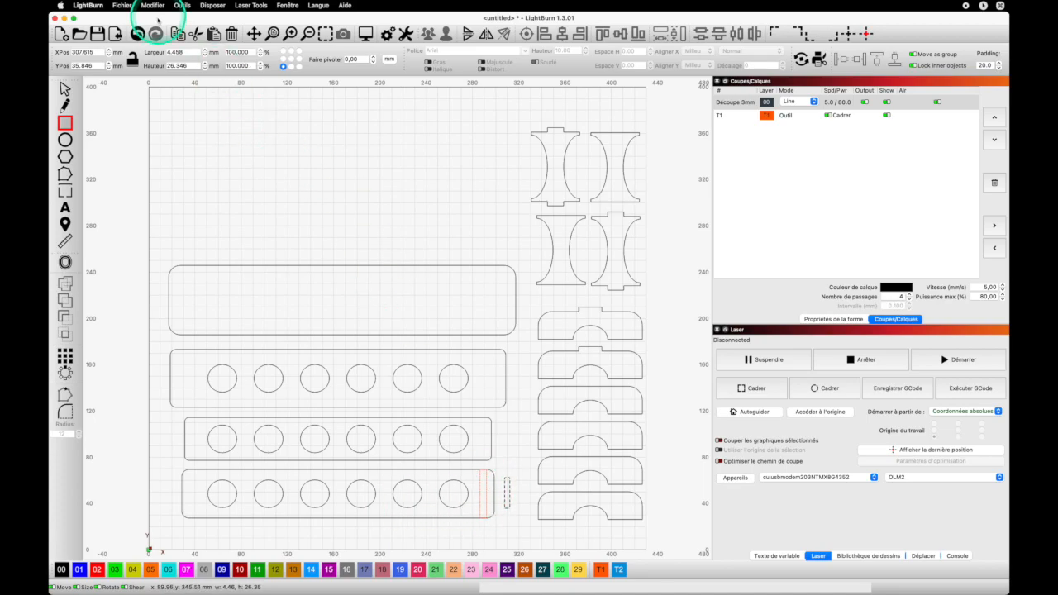
left_click_drag(187, 51, 154, 52)
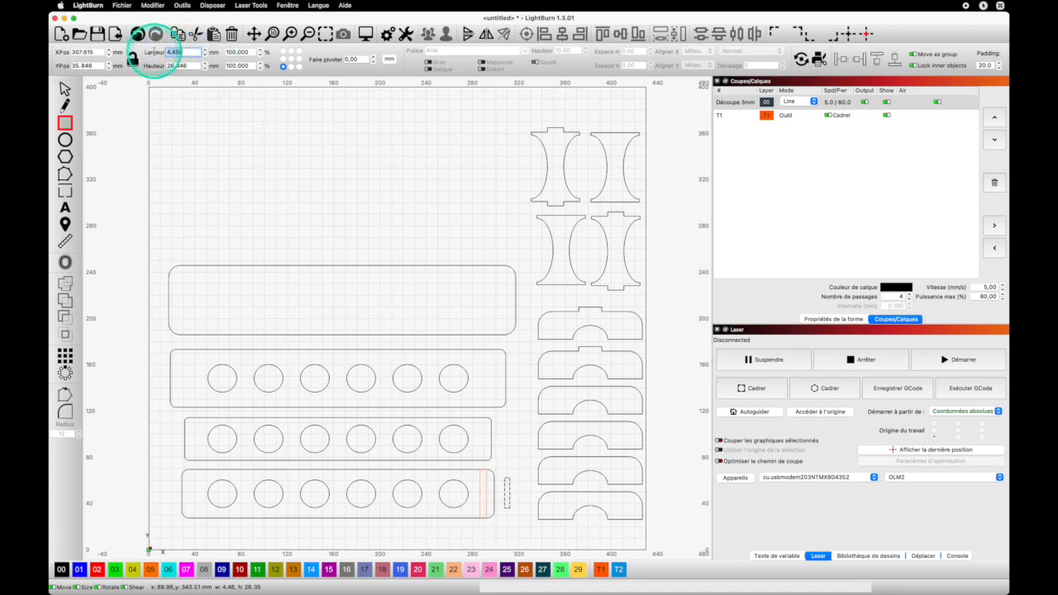
type("3.8")
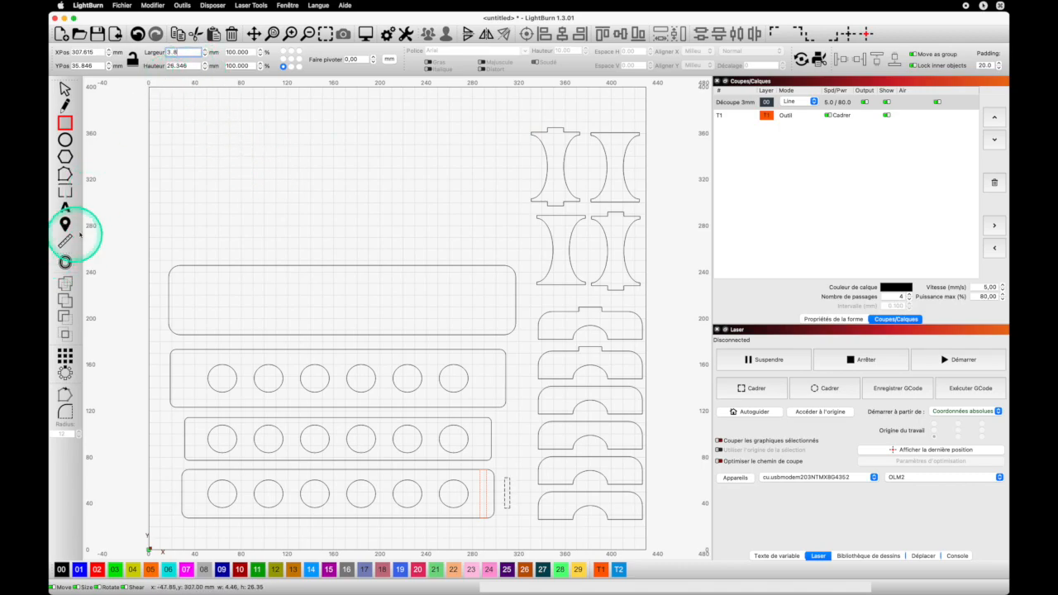
key("Return")
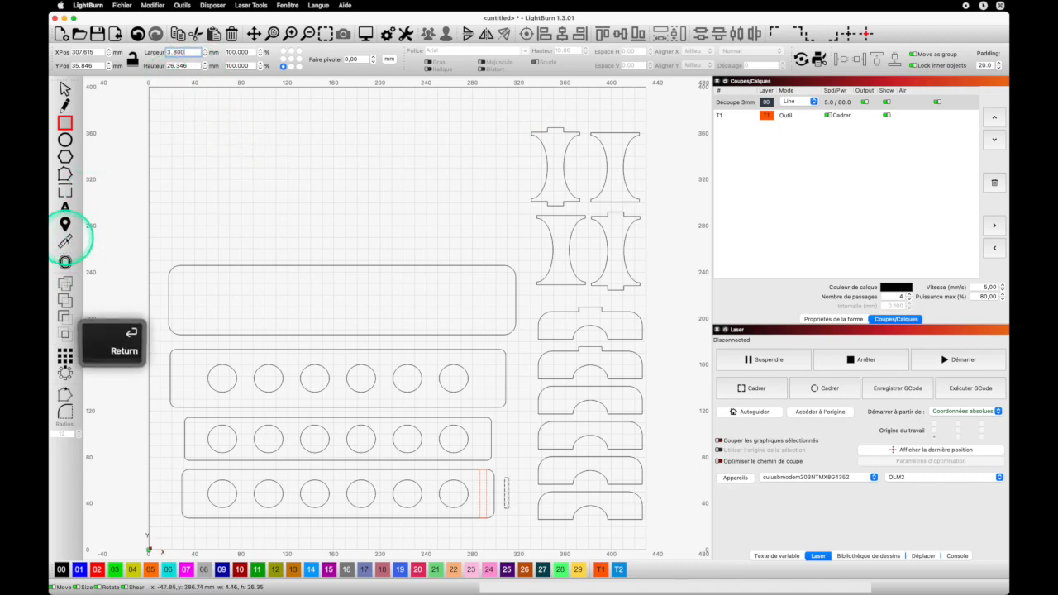
Step: Measure the tab on the upper-left concave support
left_click(65, 240)
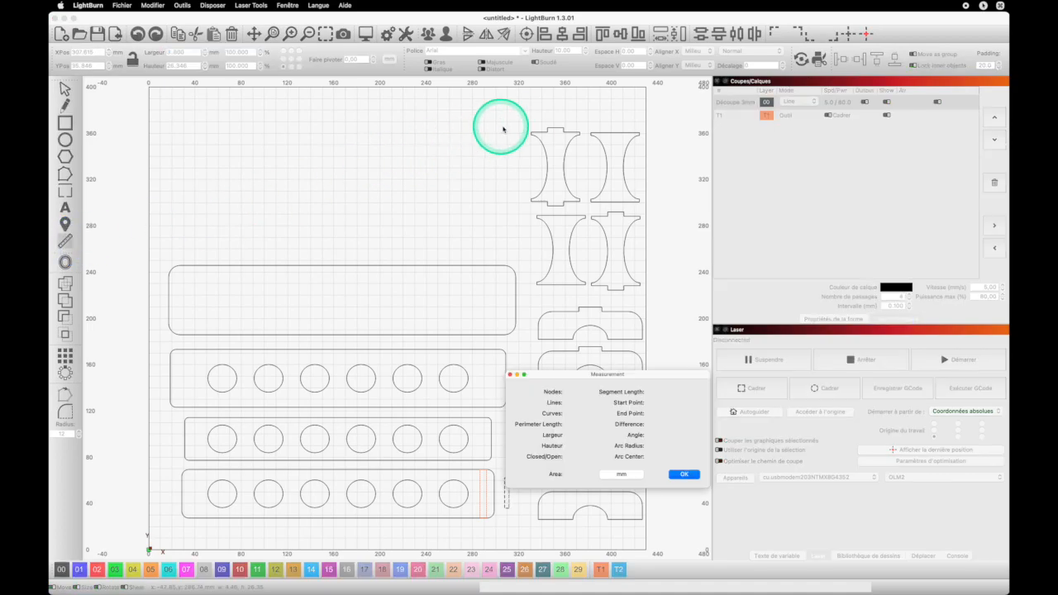
left_click(553, 134)
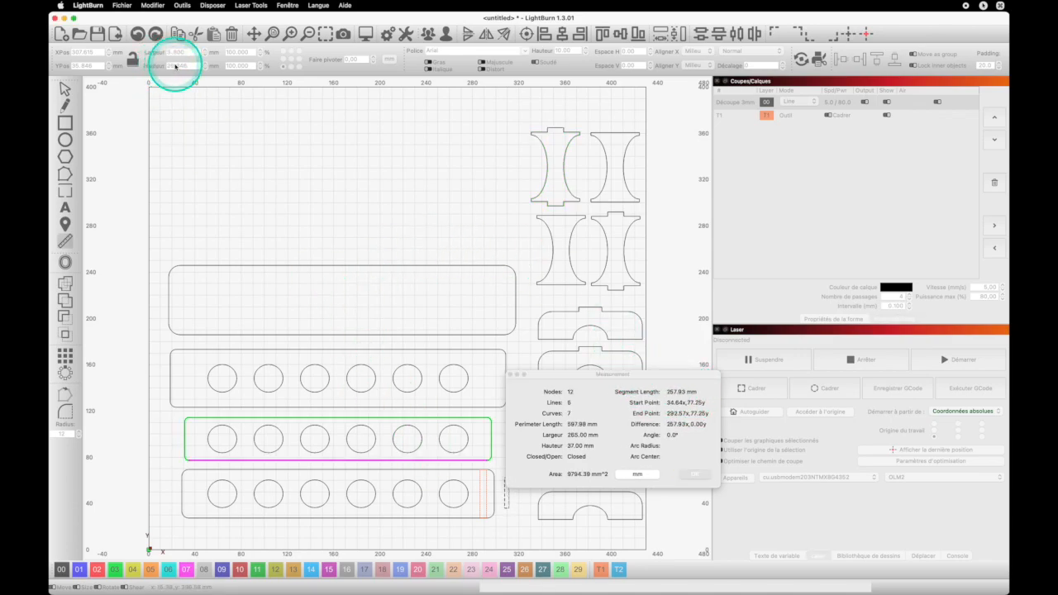
key("Escape")
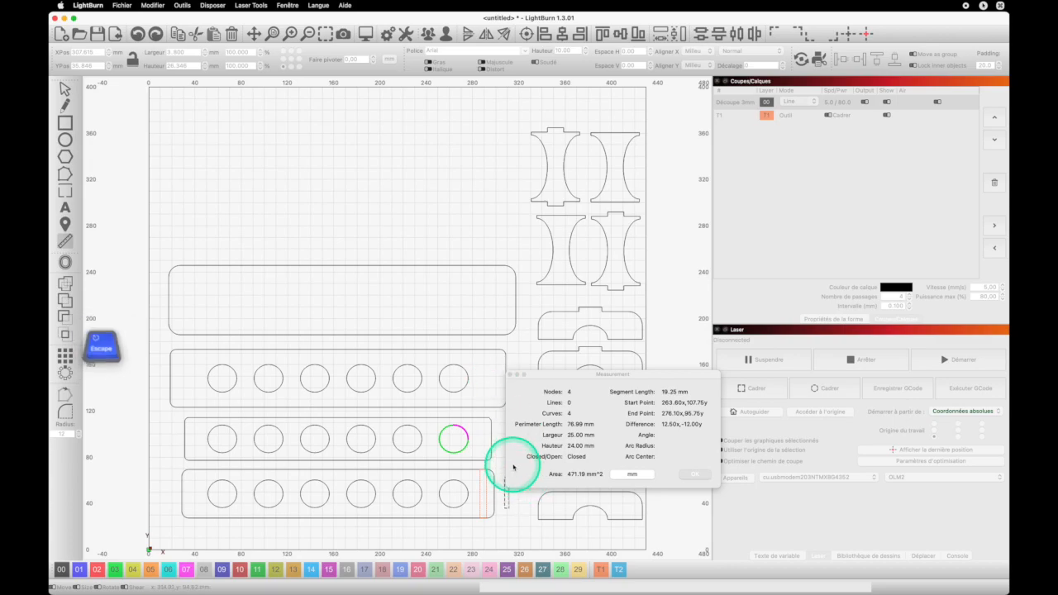
key("Escape")
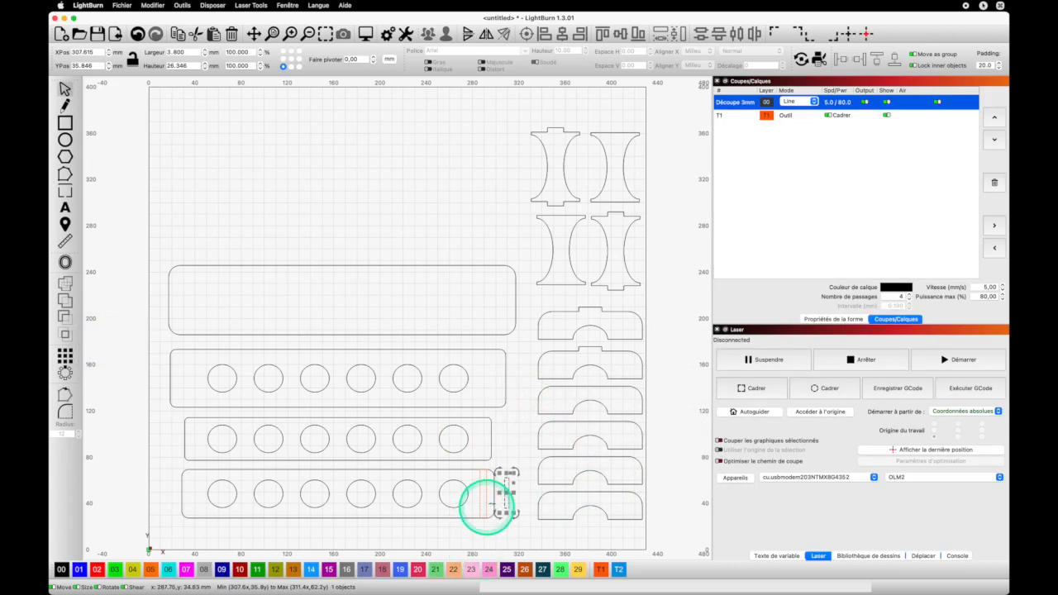
Step: Set the slot's height to 14 mm and centre it on the T1 guide's left edge at mid-height of the lowest plate
left_click_drag(189, 65, 162, 67)
type("14")
key("Return")
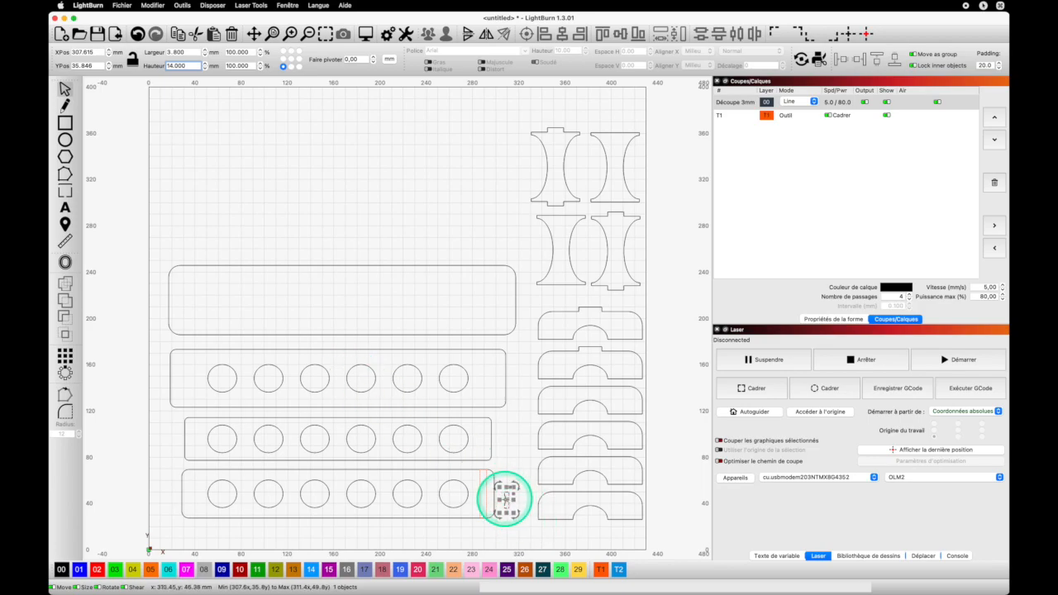
left_click_drag(507, 500, 497, 499)
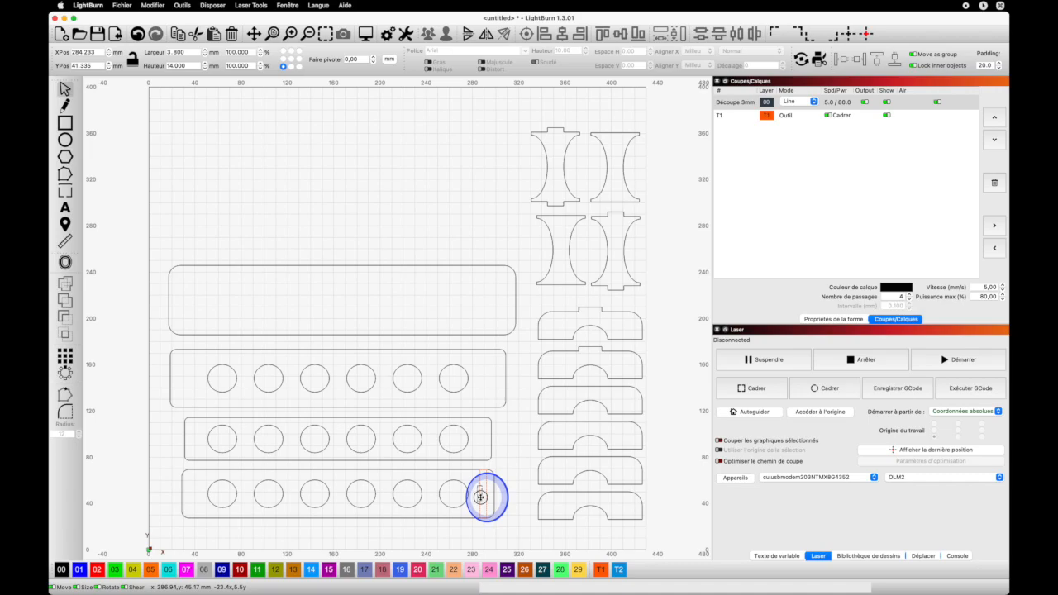
left_click(480, 497)
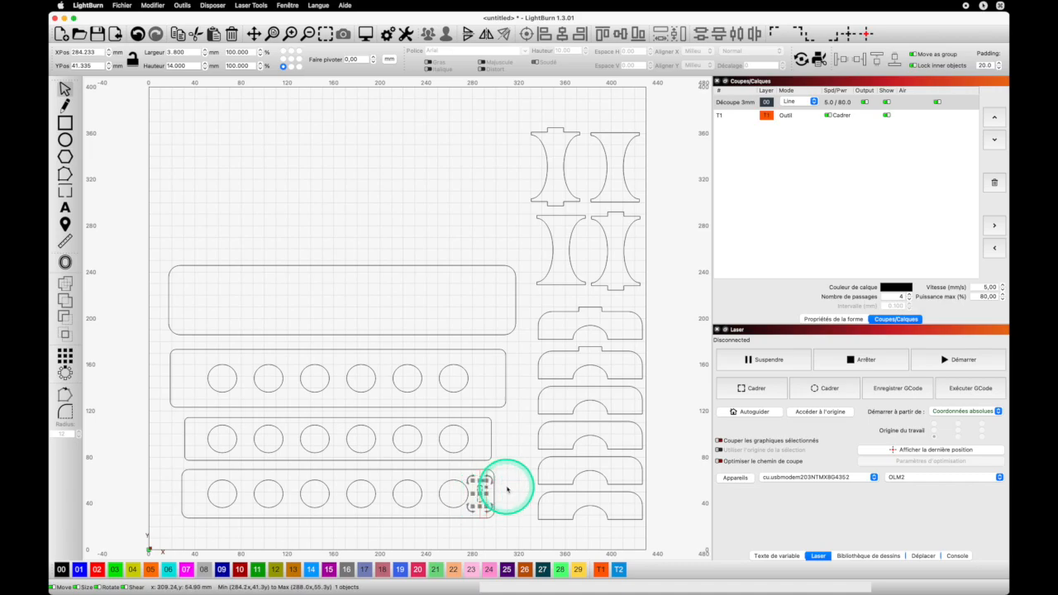
key("Escape")
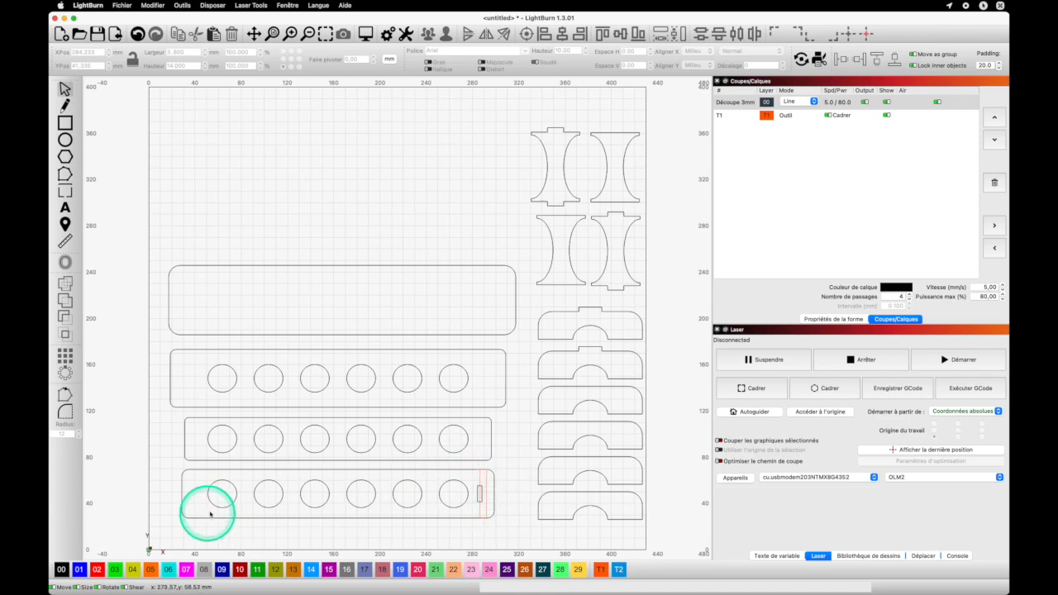
Step: Try to move the T1 guide rectangle to the left end of the lowest plate
left_click(481, 491)
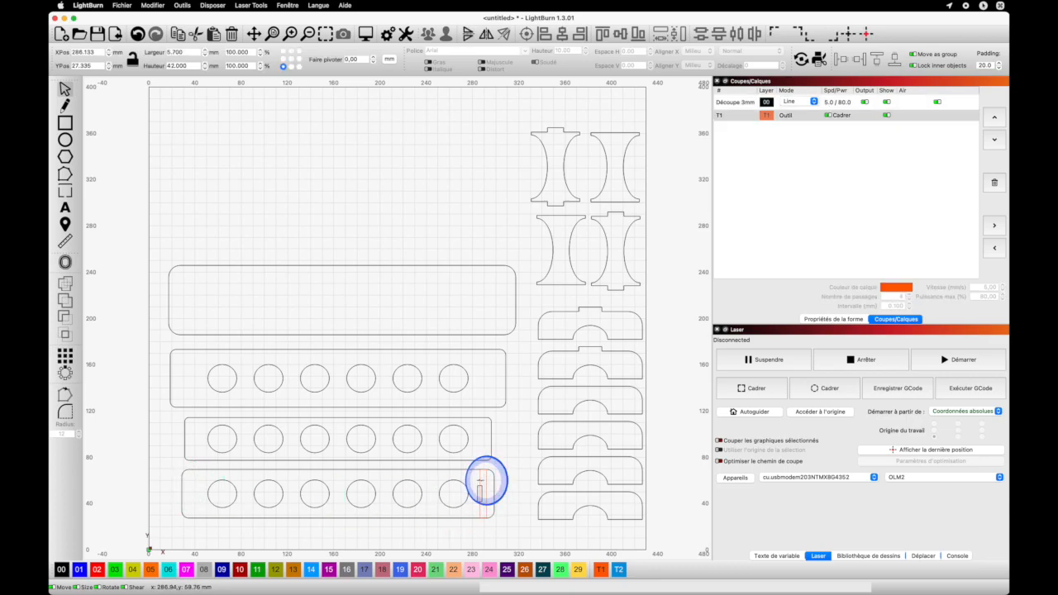
left_click(472, 494)
left_click_drag(473, 495, 199, 493)
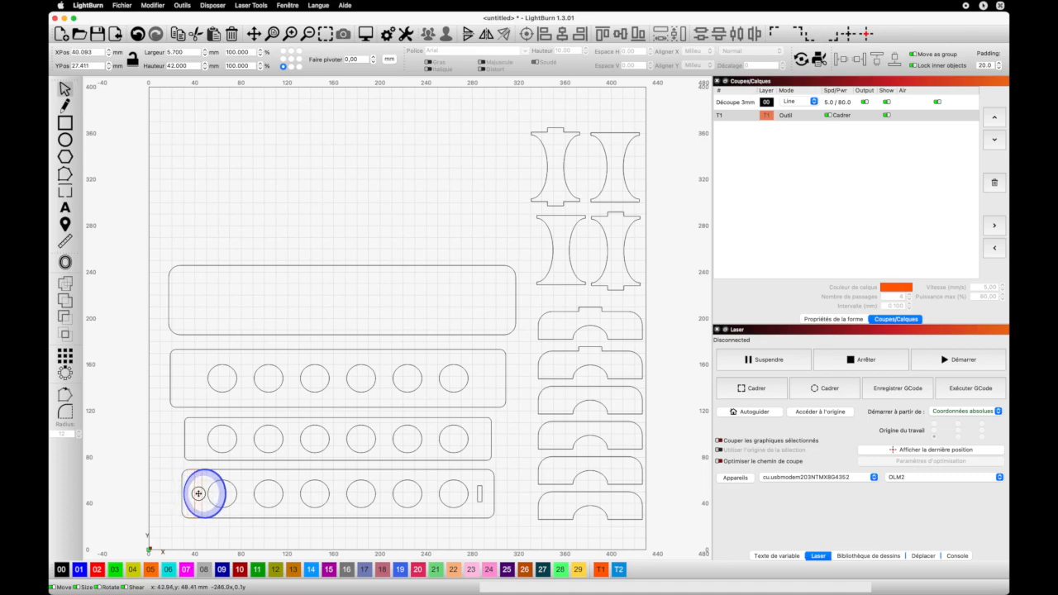
left_click_drag(198, 493, 193, 493)
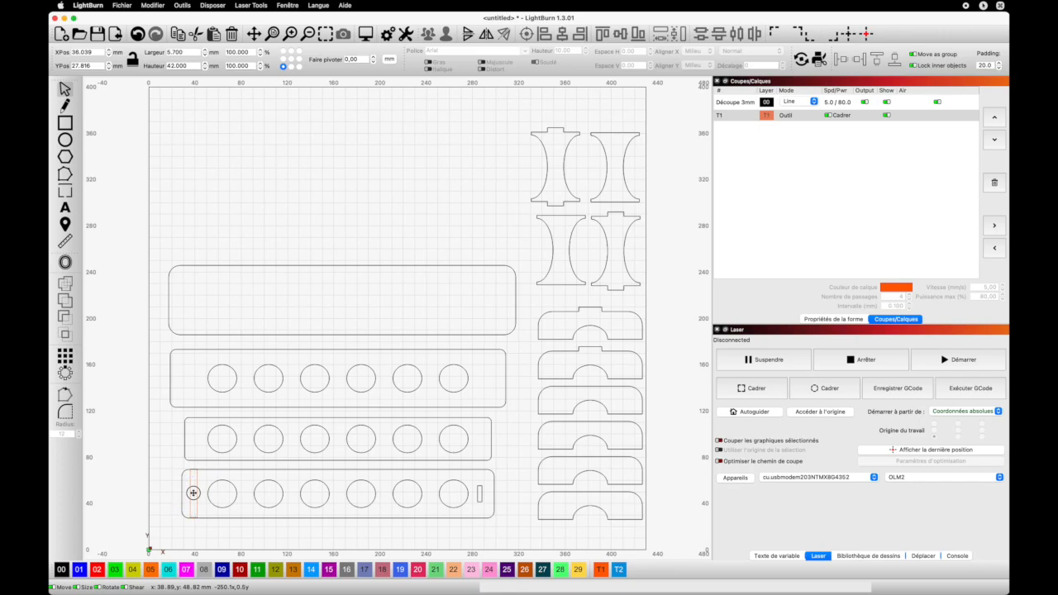
Step: Move the T1 guide rectangle off the lowest plate and delete it
left_click_drag(194, 493, 505, 494)
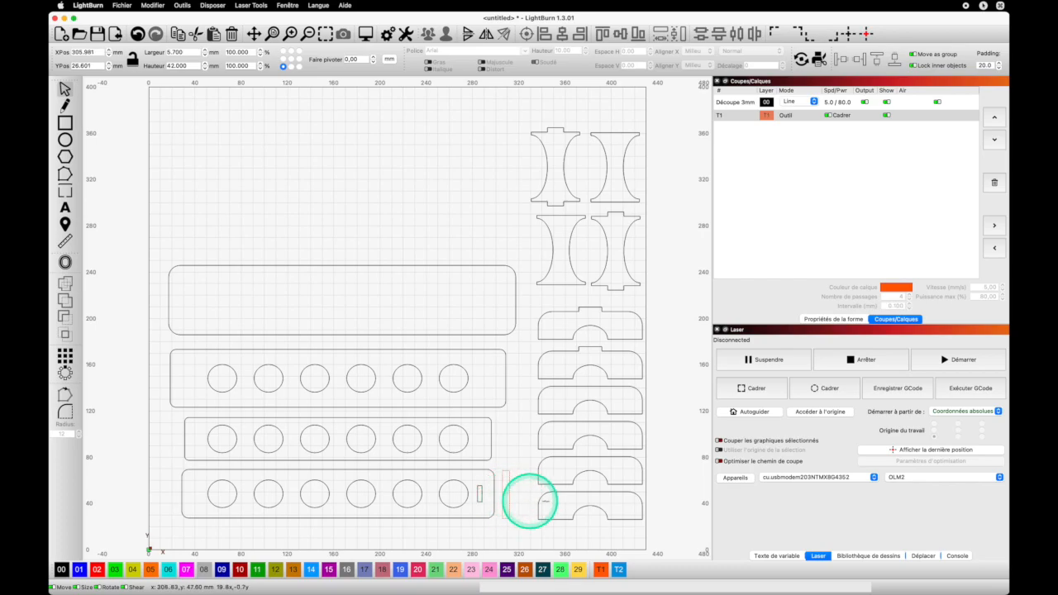
key("Delete")
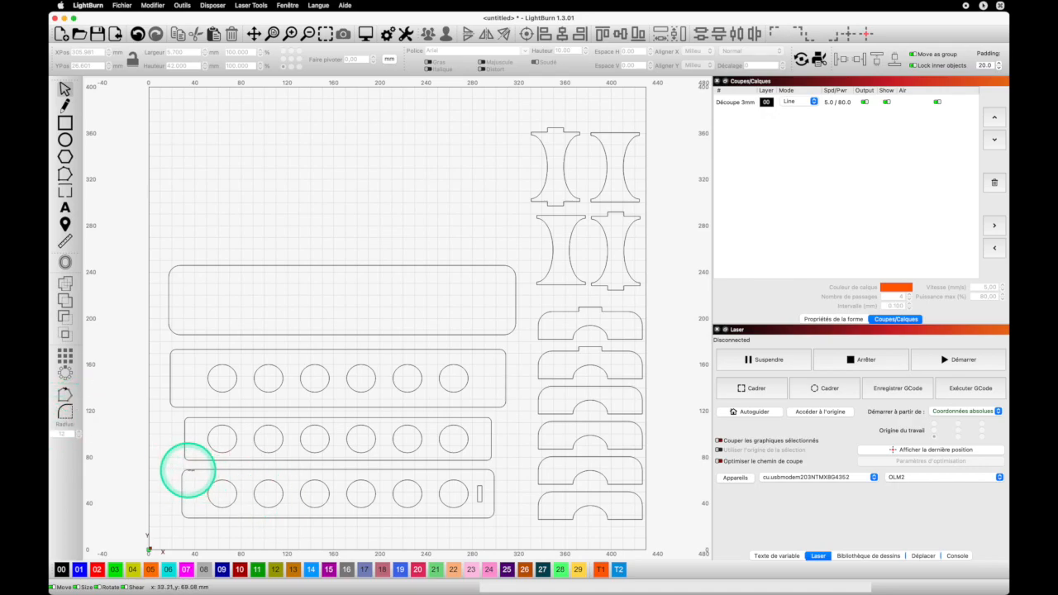
mouse_move(188, 471)
left_mouse_down()
mouse_move(201, 524)
mouse_move(185, 476)
mouse_move(177, 484)
left_mouse_up()
key("super+z")
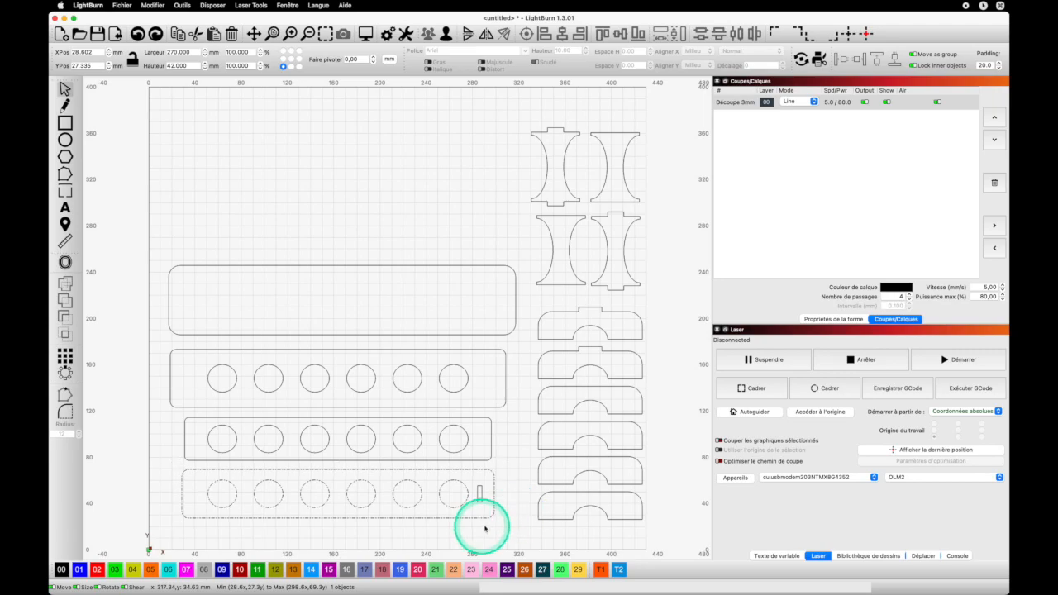
Step: Draw a T1 guide rectangle 5.7 mm wide and 42 mm high across the lowest plate, starting where its upper-left corner arc ends
left_click(65, 123)
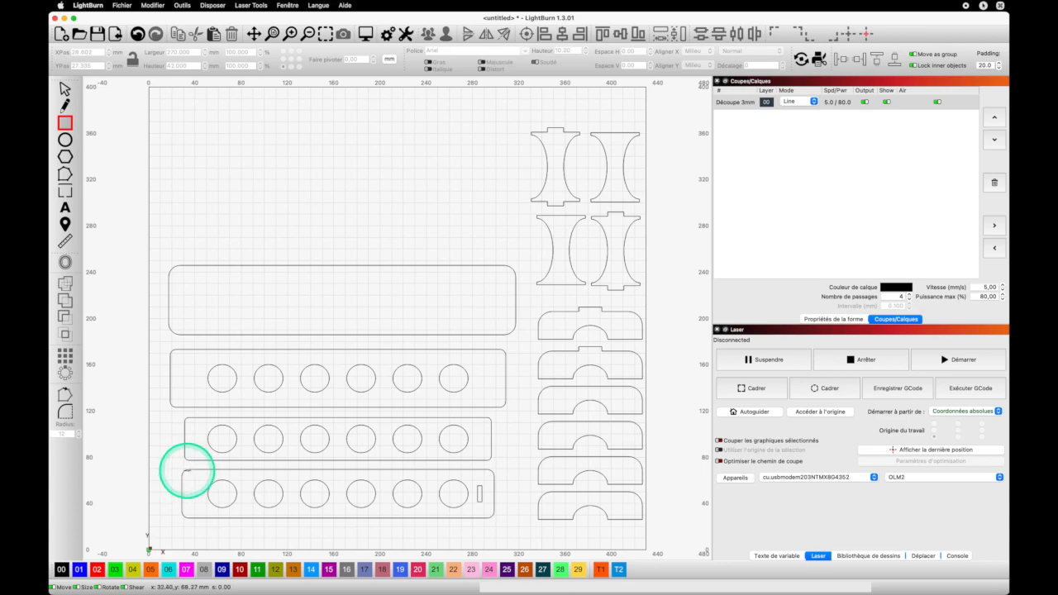
left_click_drag(188, 470, 198, 520)
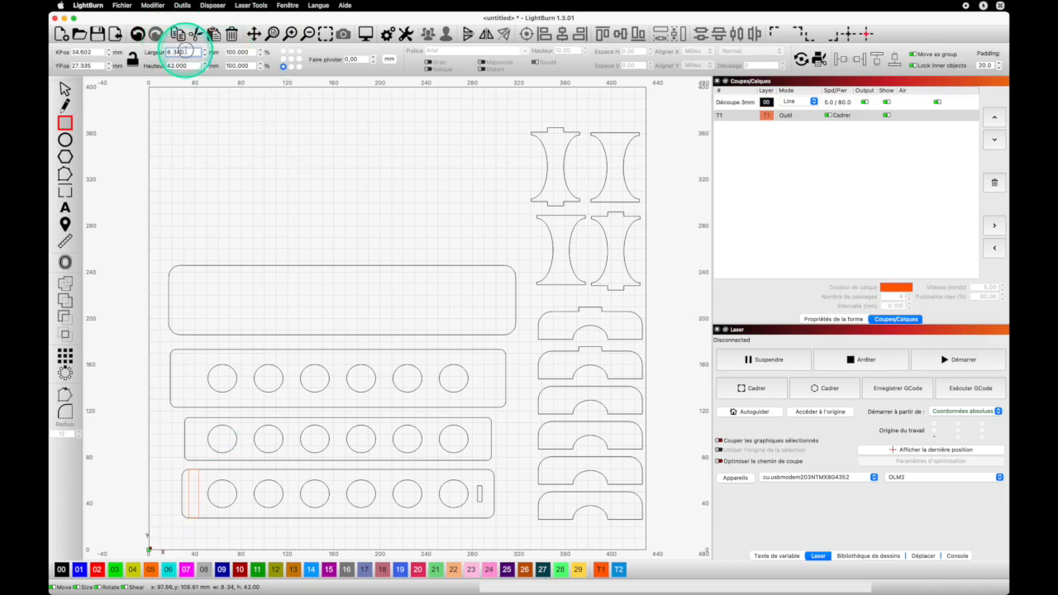
double_click(165, 52)
type("5.7")
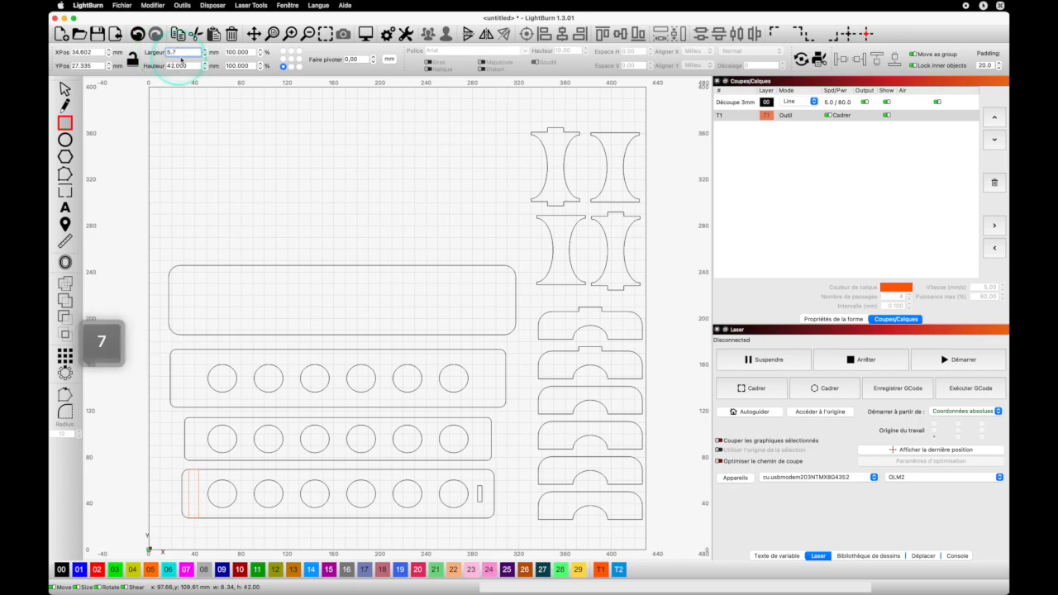
double_click(169, 65)
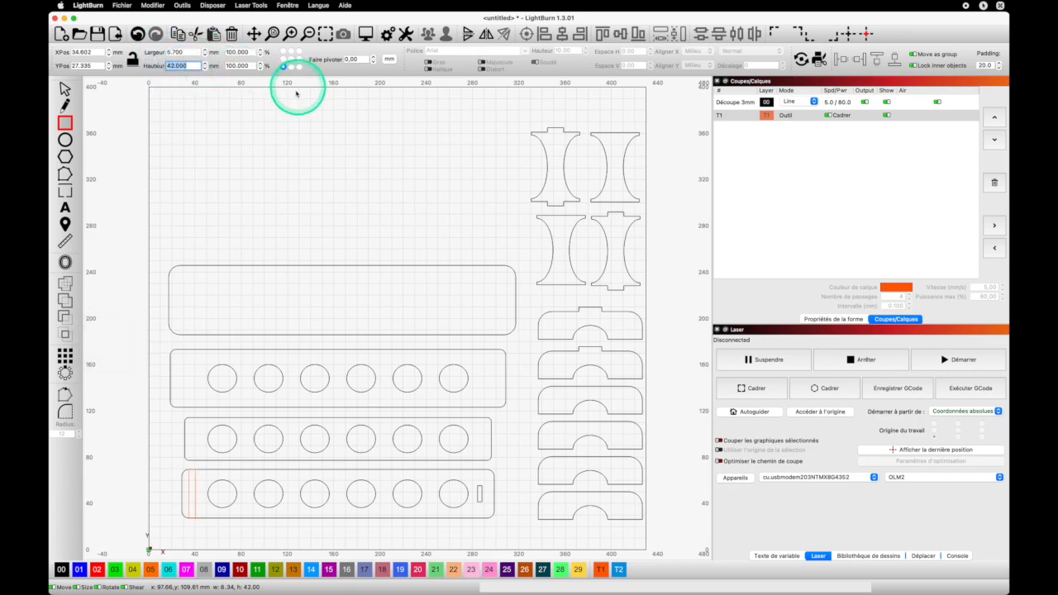
key("Escape")
key("Return")
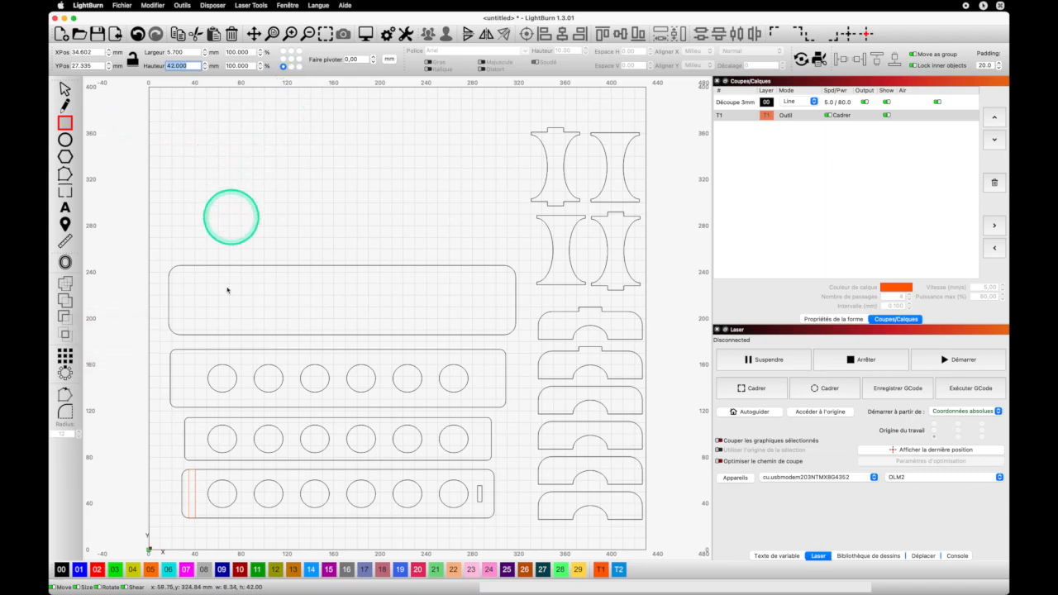
Step: Draw a second slot rectangle of 3.8 by 14 mm on layer 00 in the empty area above the plates
mouse_move(222, 176)
left_mouse_down()
mouse_move(235, 201)
mouse_move(228, 194)
left_mouse_up()
left_click(62, 569)
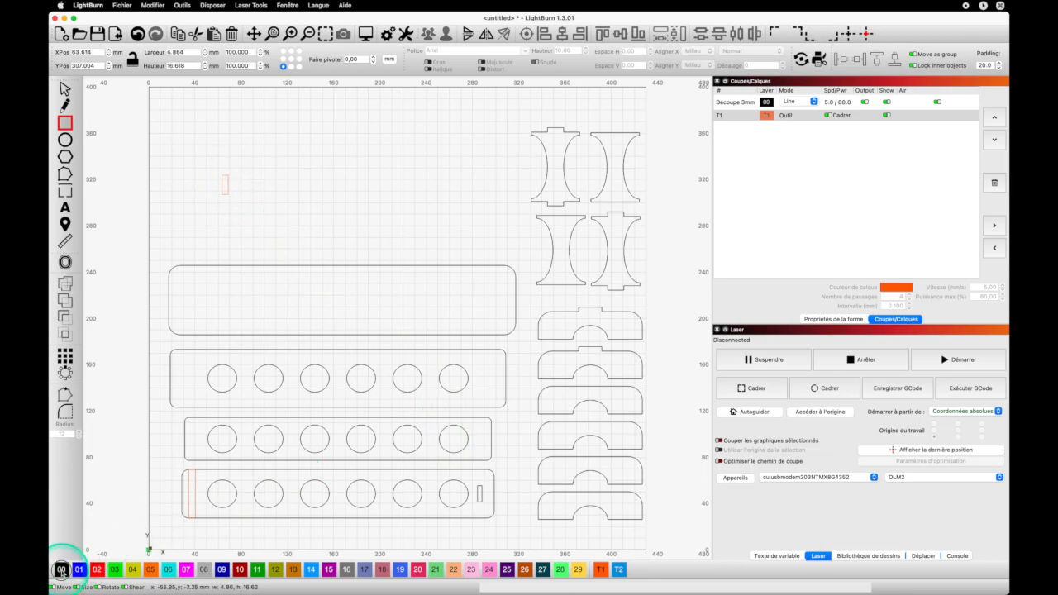
left_click(161, 54)
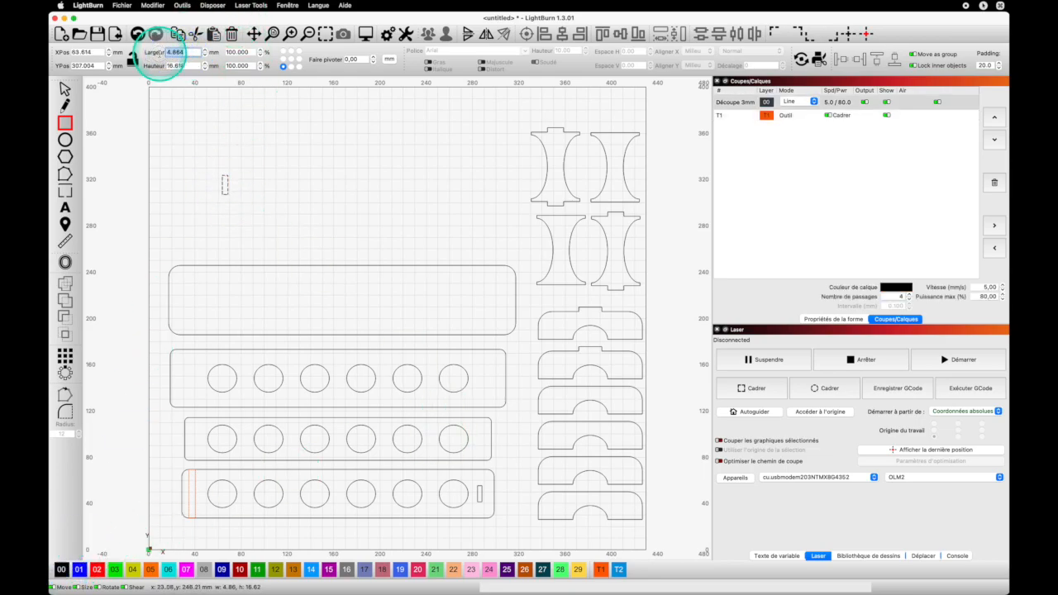
type("3.8")
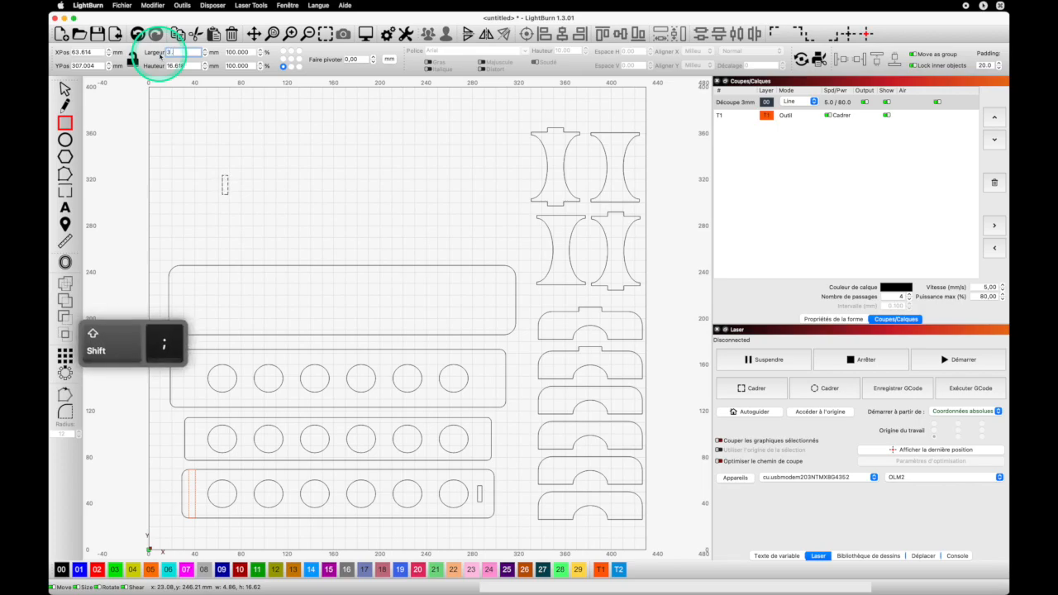
left_click(193, 65)
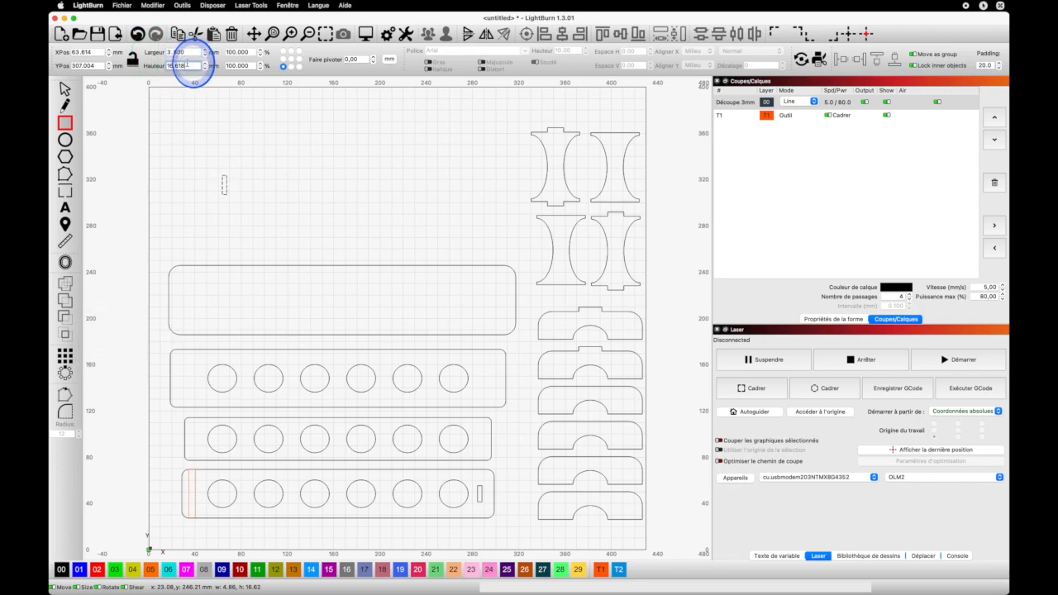
type("14")
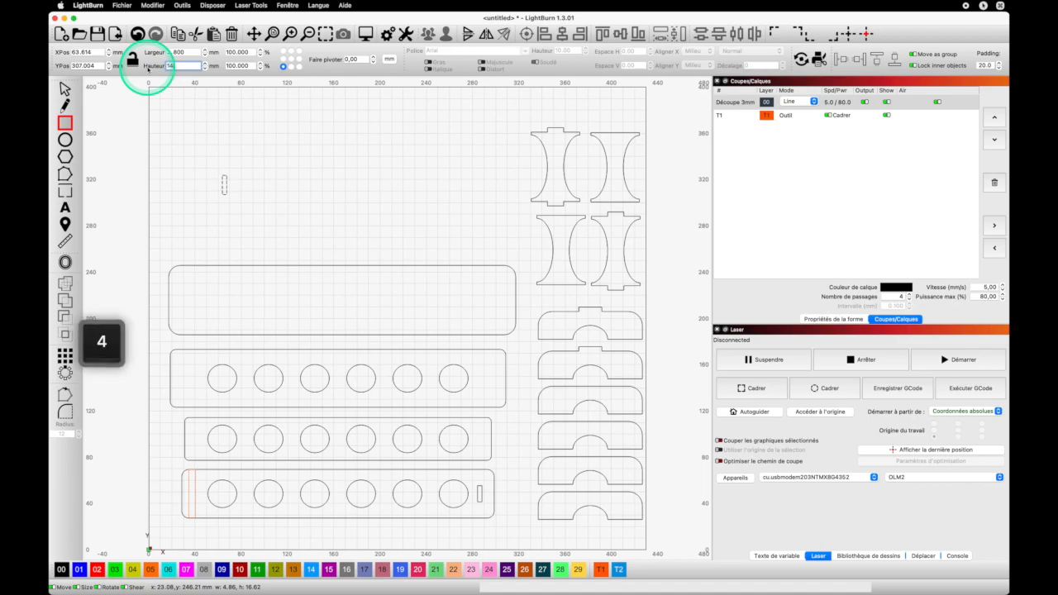
key("Return")
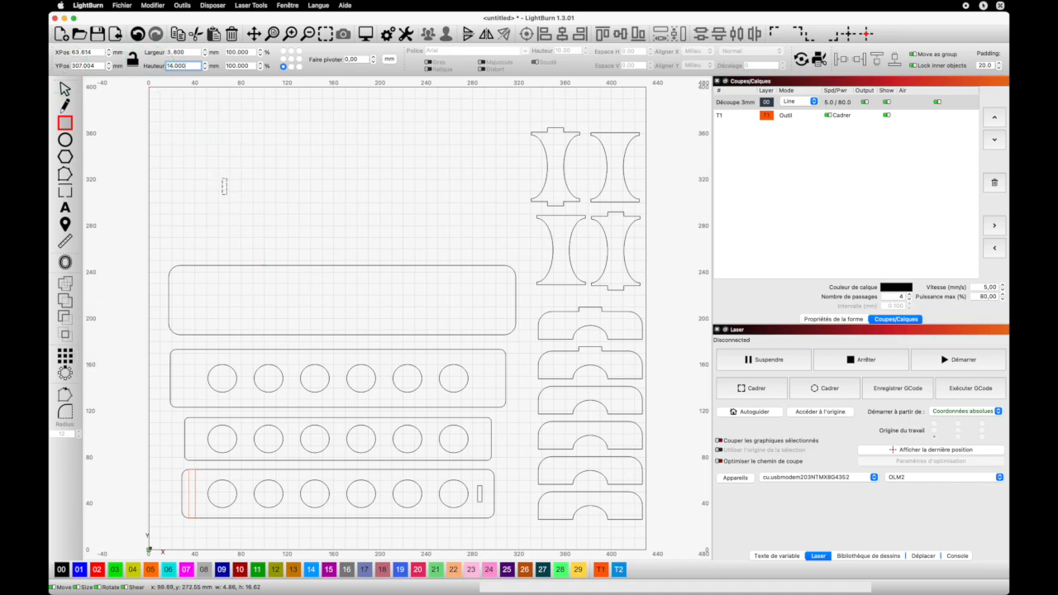
Step: Centre the second slot on the T1 guide's right edge at mid-height of the lowest plate, and delete the guide
left_click(66, 88)
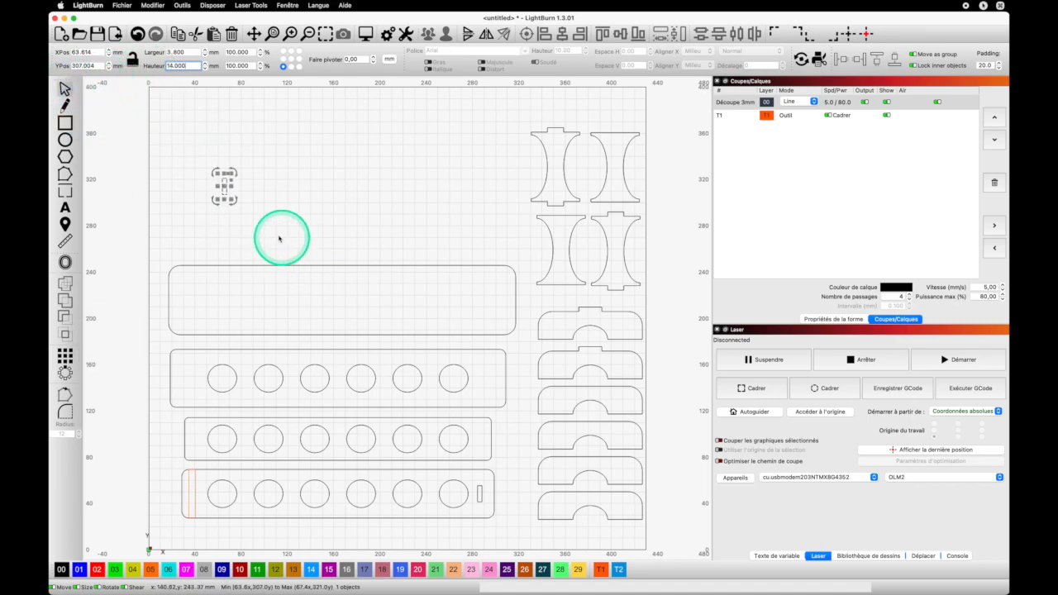
left_click_drag(223, 185, 194, 494)
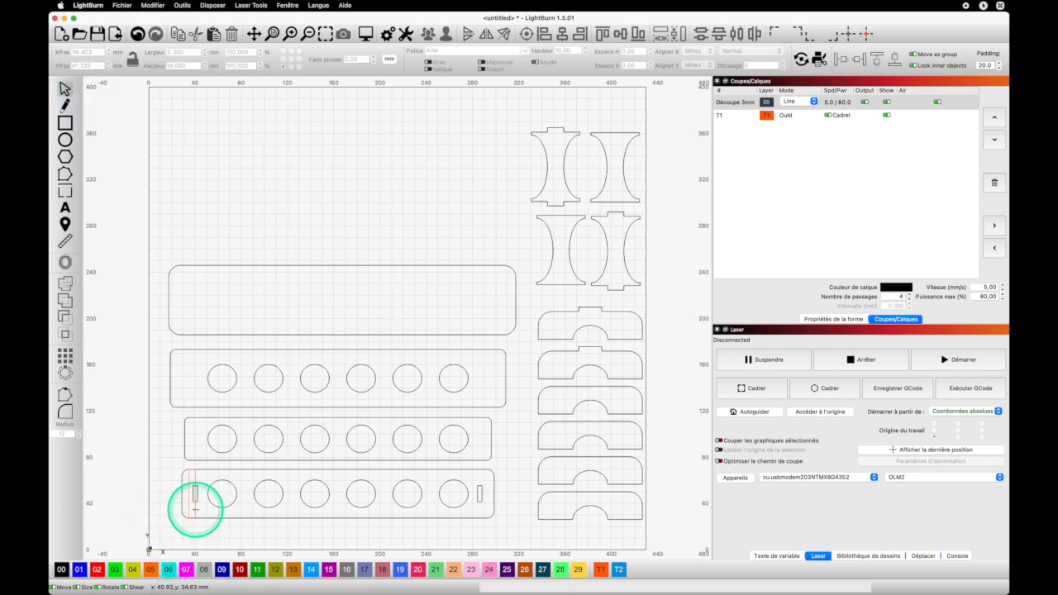
left_click(196, 508)
key("Delete")
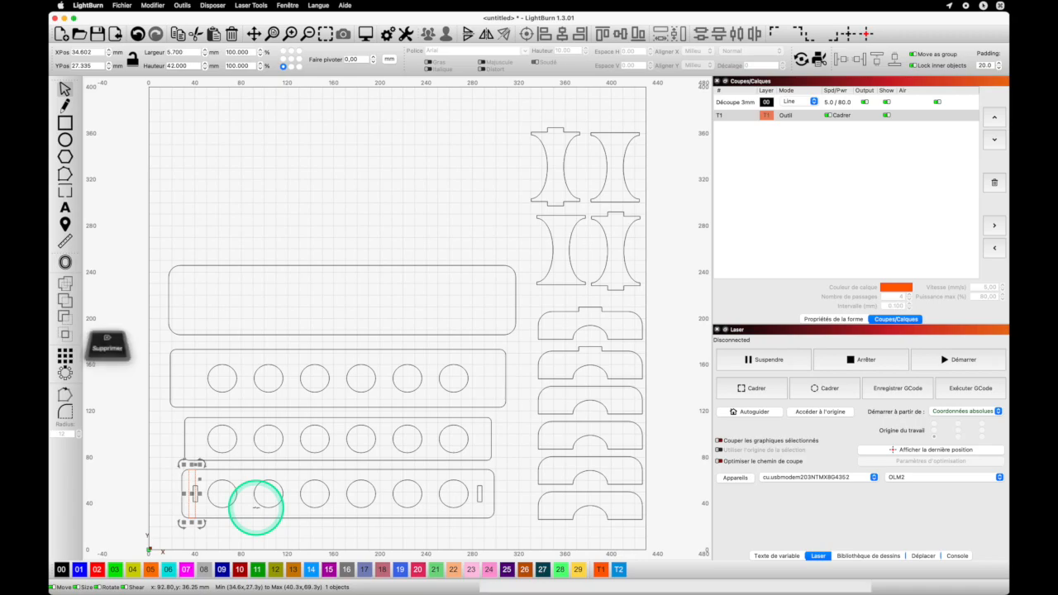
Step: Group the lowest plate with its holes and slots, and align the three six-hole plates along their vertical centres
left_click_drag(514, 529, 170, 467)
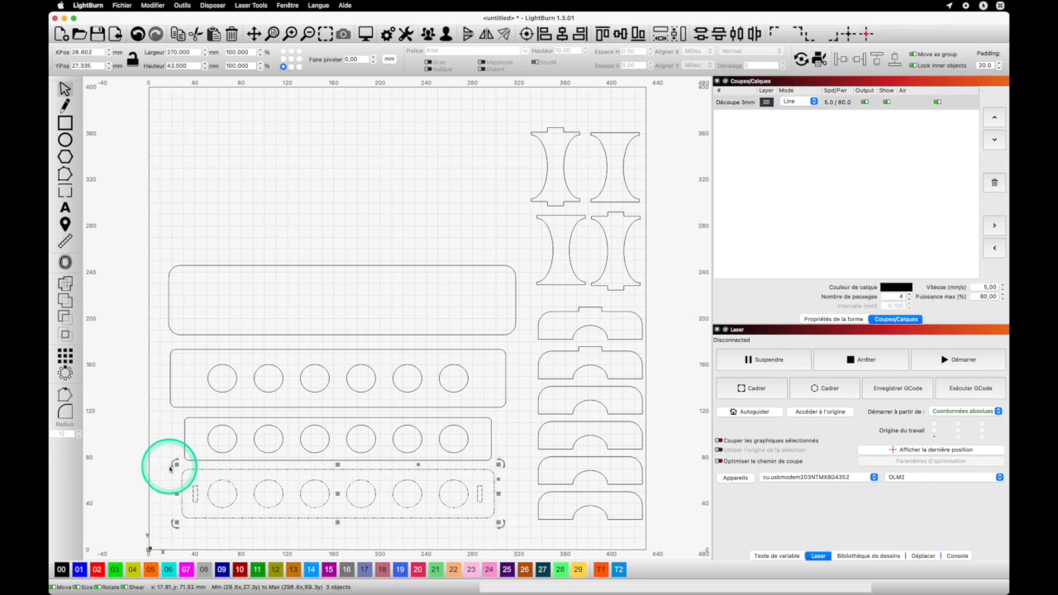
left_click(445, 38)
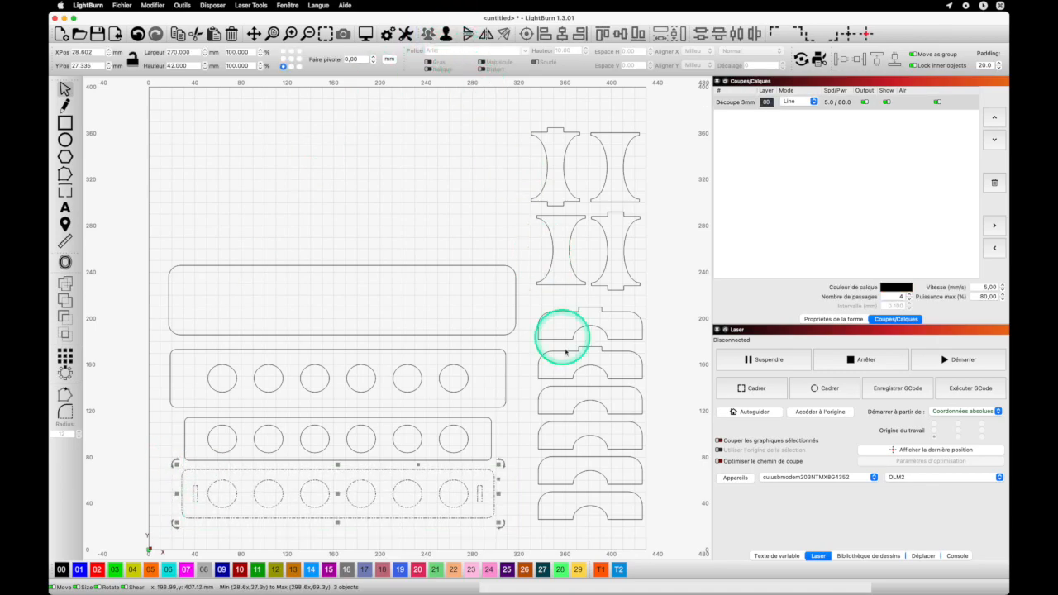
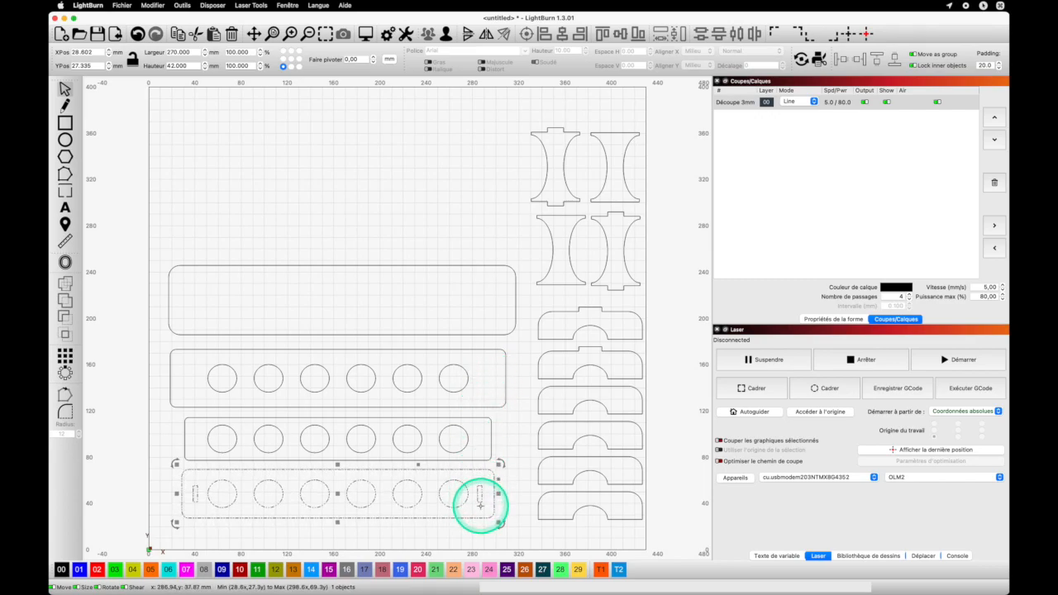
left_click(505, 522)
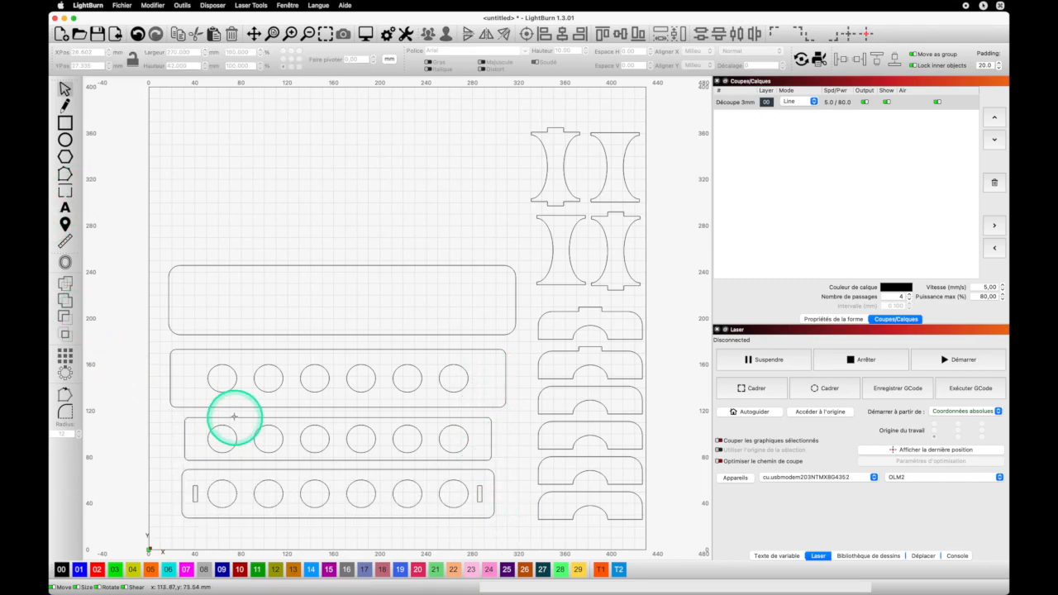
left_click_drag(503, 522, 169, 369)
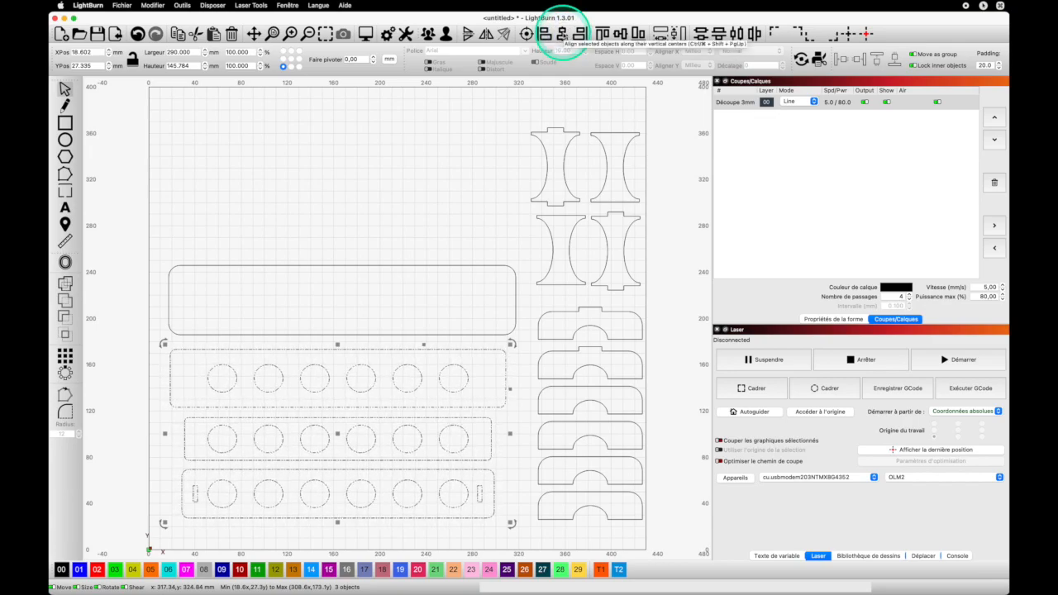
left_click(512, 472)
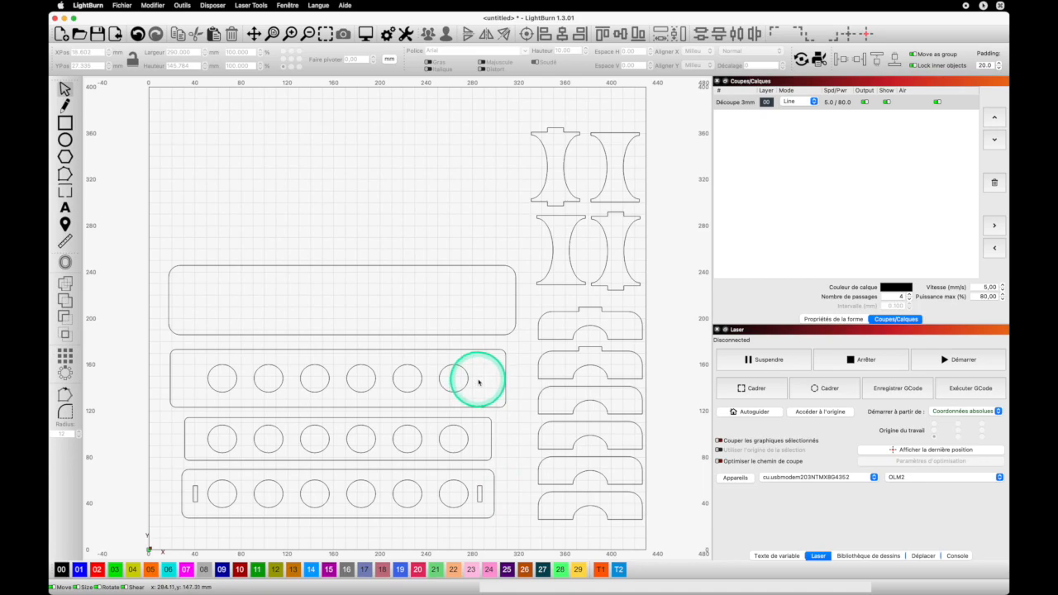
Step: Ungroup the lowest plate so its outline, holes and end slots are separate objects
left_click(493, 496)
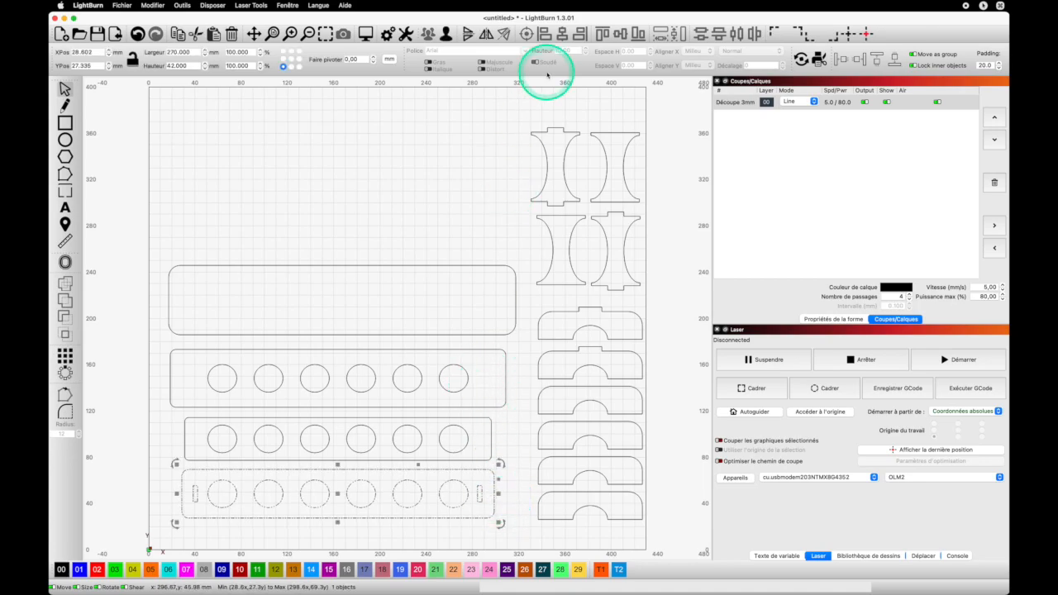
left_click(445, 33)
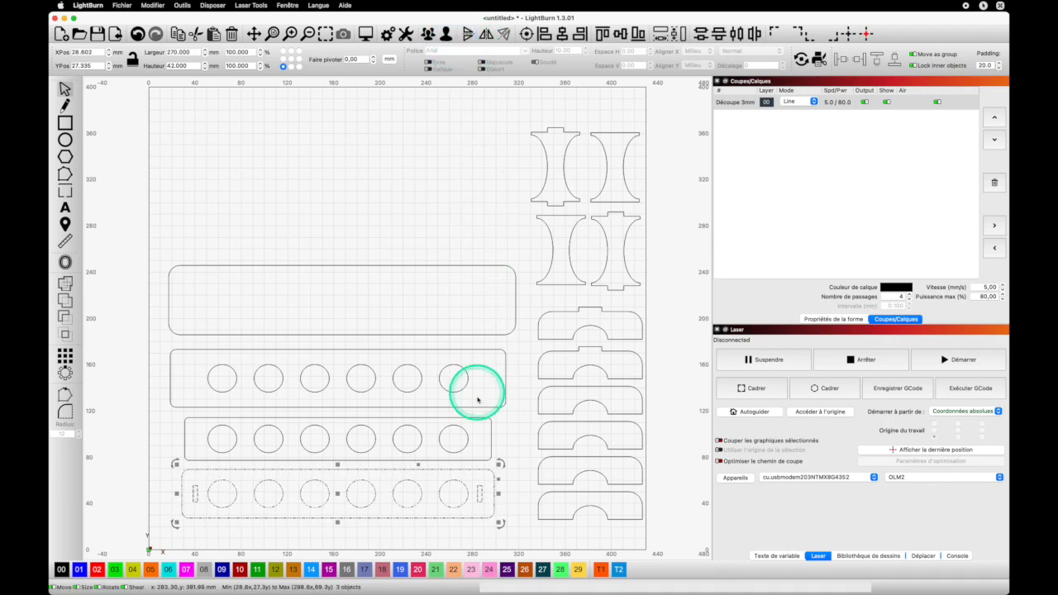
left_click(505, 480)
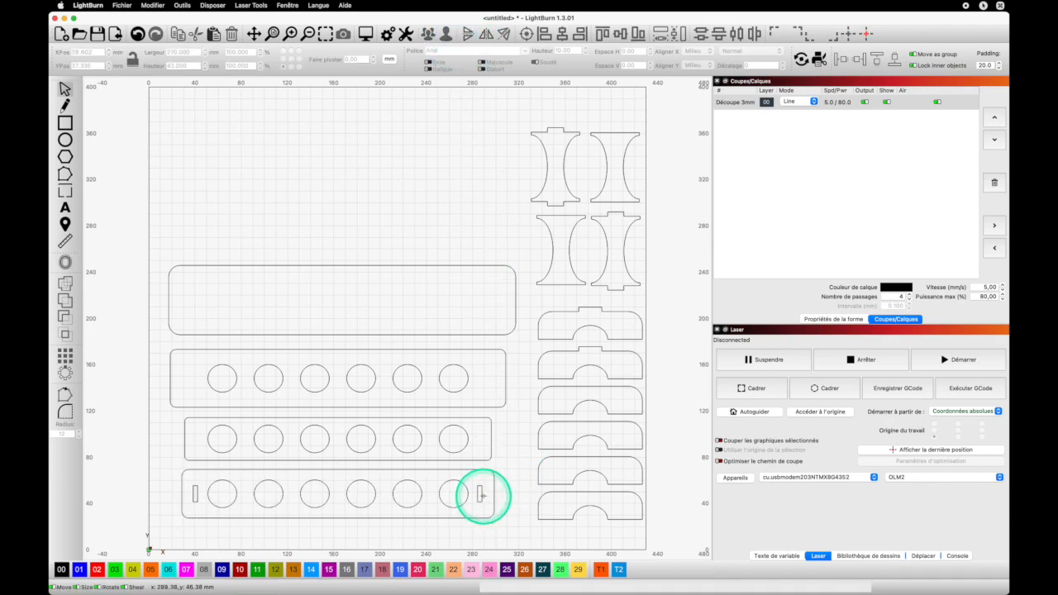
Step: Copy the right-end slot of the lowest plate and paste the duplicate in place
left_click(479, 495)
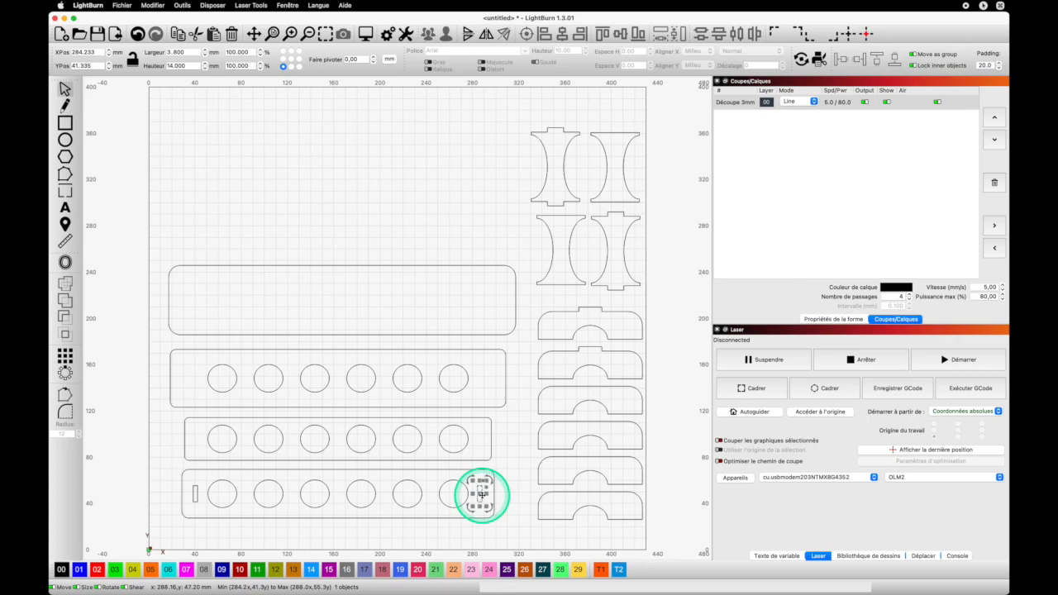
key("super+c")
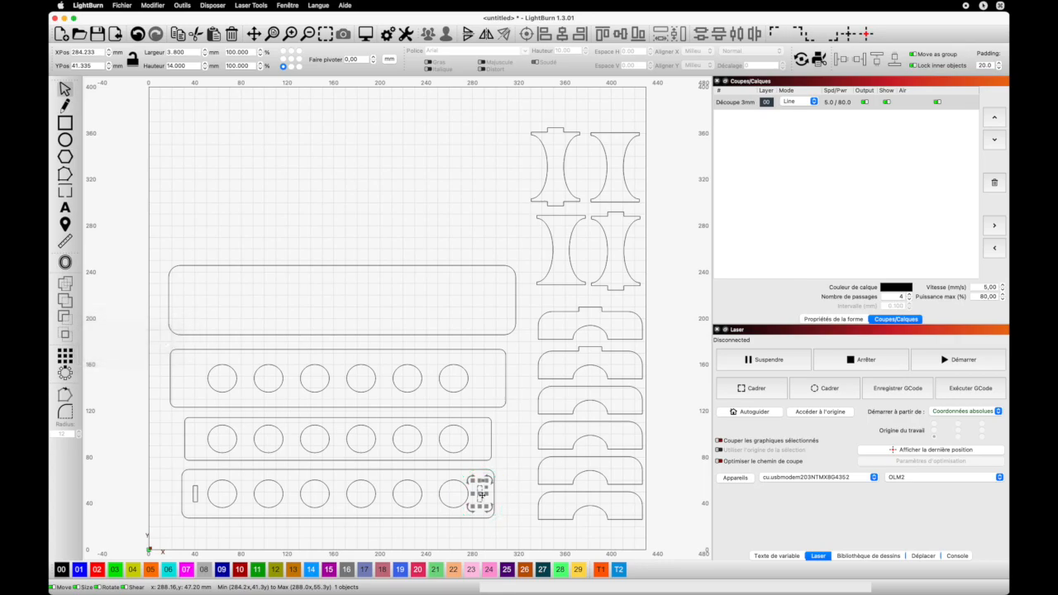
key("ctrl")
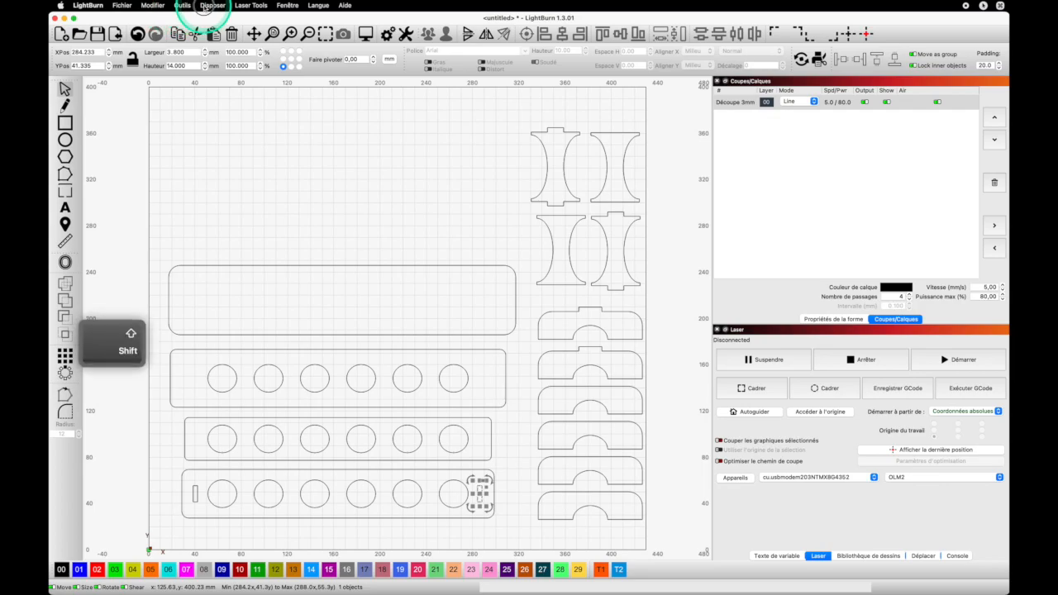
left_click(212, 6)
mouse_move(157, 7)
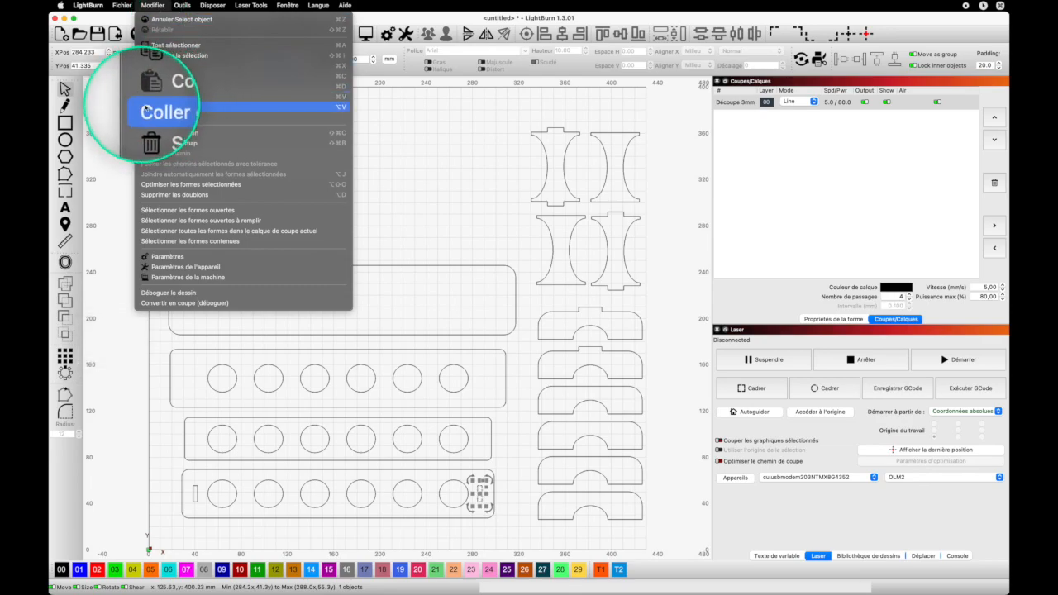
left_click(145, 109)
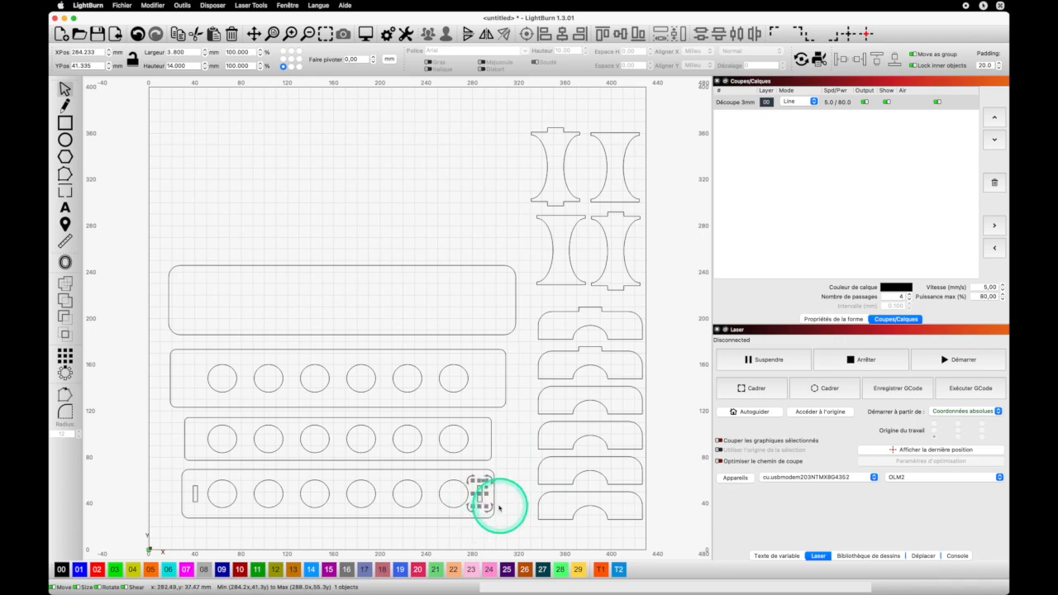
Step: Move the copied slot straight up 100 mm to mid-height at the right end of the 290 mm wide plate
key("Up")
key("Up")
key("Up")
key("Up")
key("Up")
key("Up")
key("Up")
key("Up")
key("Up")
key("Up")
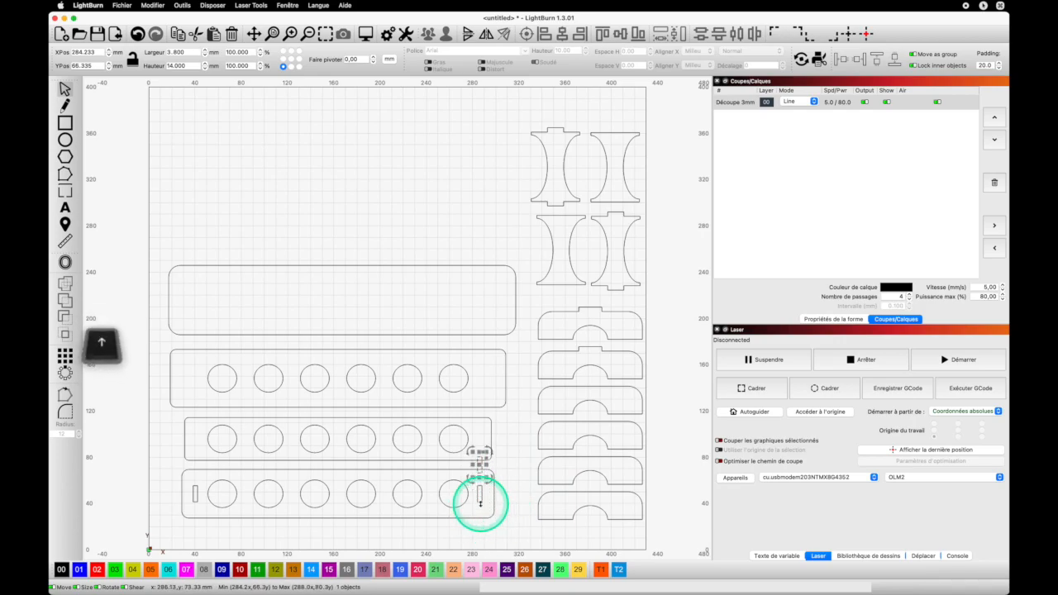
key("Up")
key("Up")
key("Up")
key("Up")
key("Up")
key("Up")
key("Up")
key("Up")
key("Up")
key("Up")
key("Up")
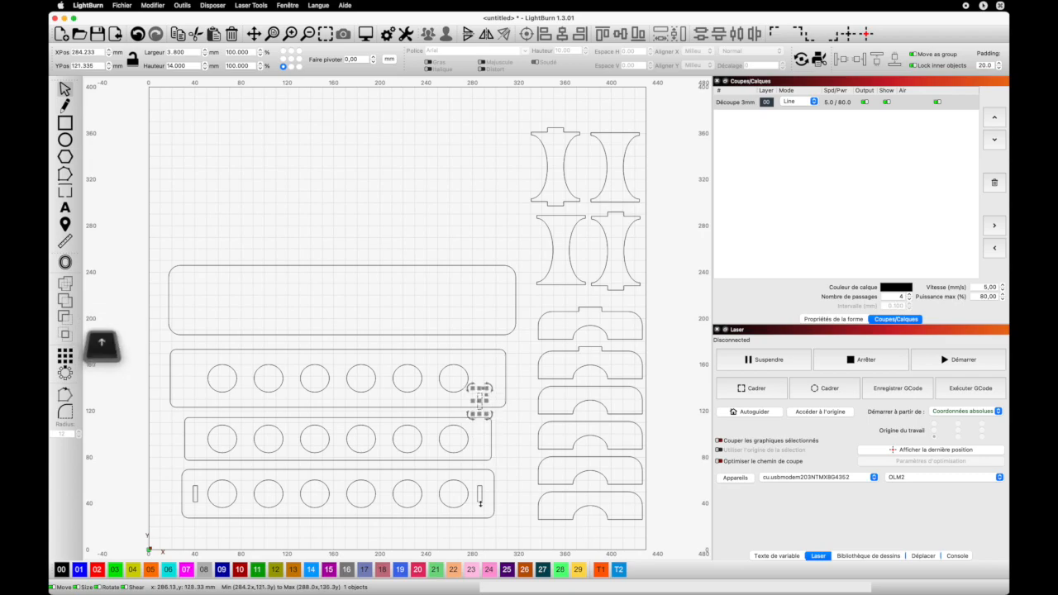
key("Down")
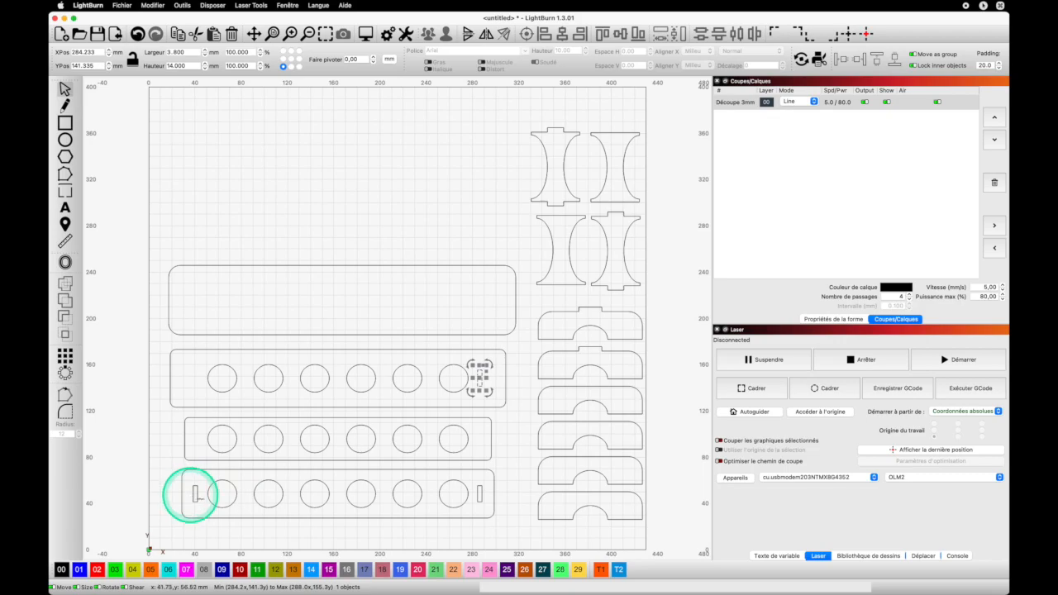
Step: Copy the left-end slot of the lowest plate and paste the duplicate in place
left_click(198, 495)
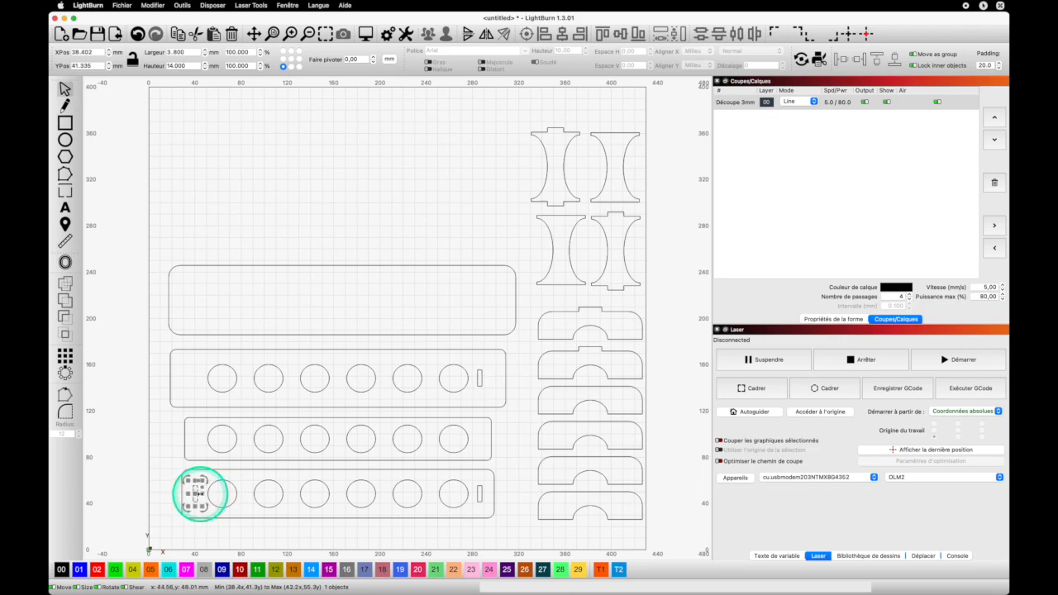
key("super+c")
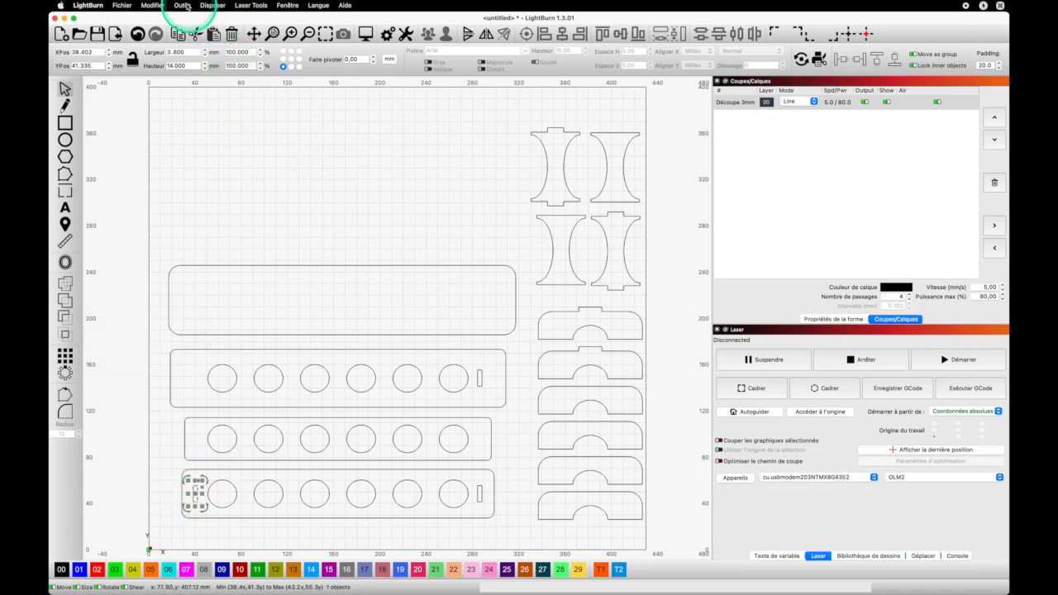
key("shift")
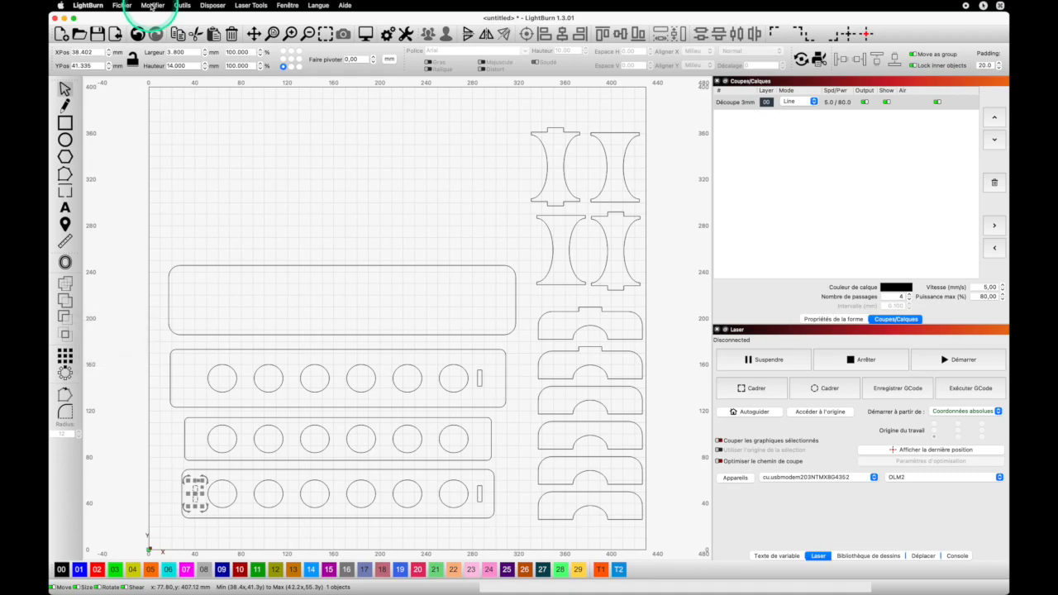
left_click(151, 6)
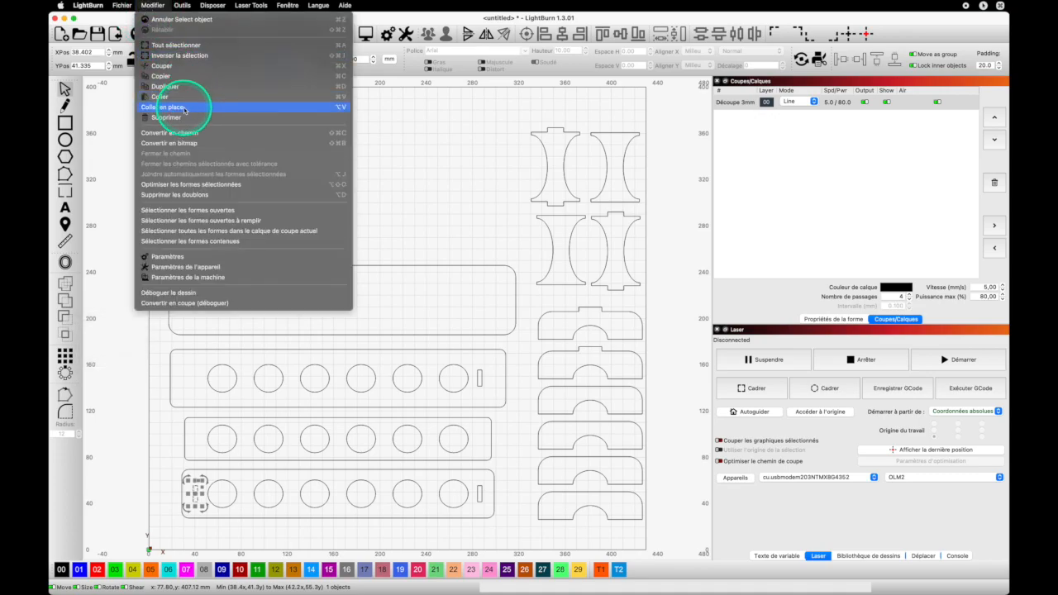
key("alt")
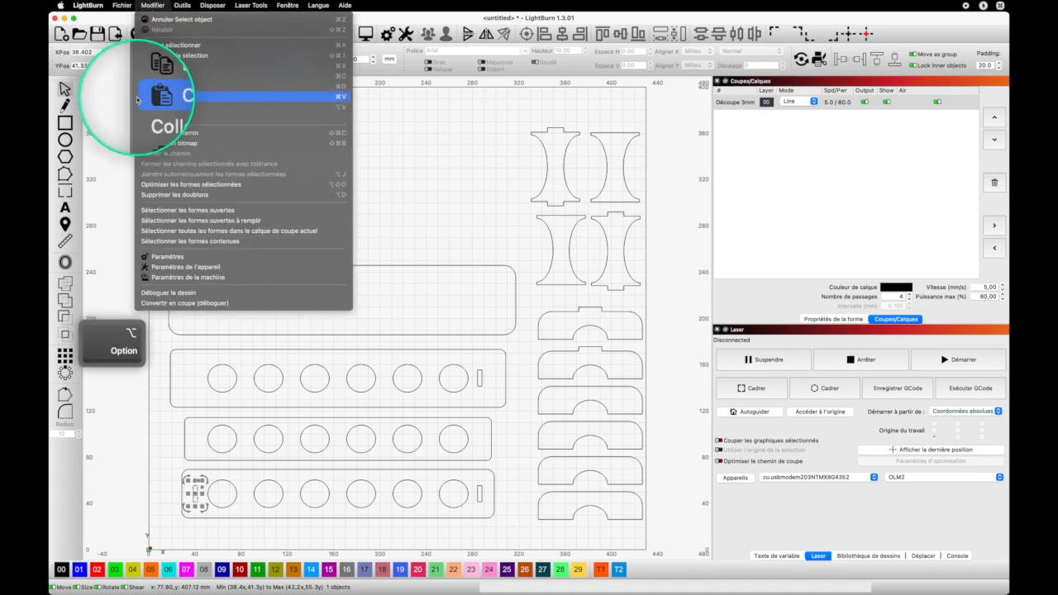
left_click(160, 108)
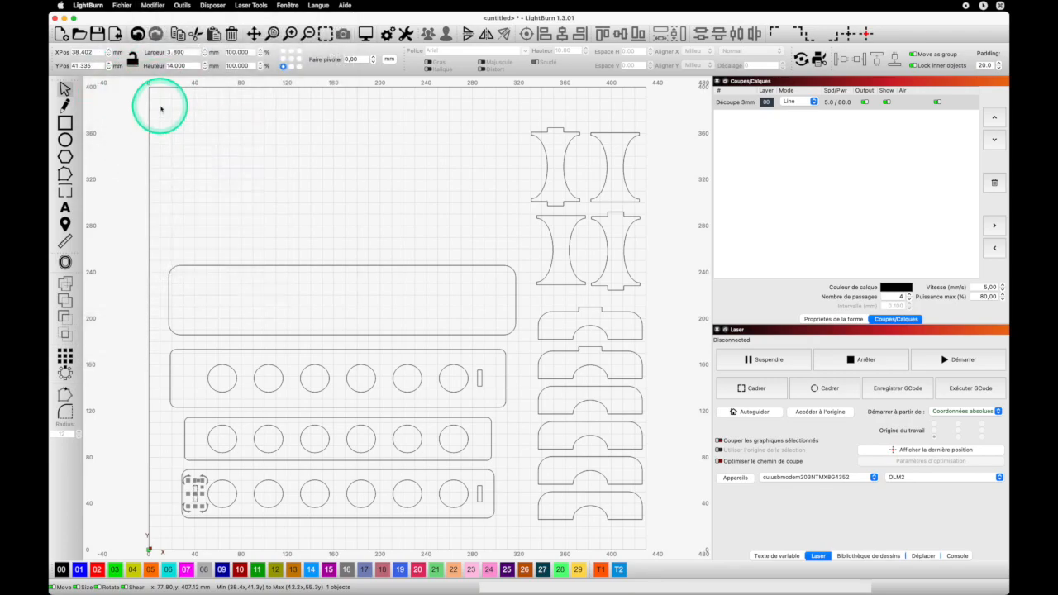
Step: Move the left slot copy straight up 100 mm to mid-height at the left end of the 290 mm wide plate
key("Up")
key("Up")
key("Up")
key("Up")
key("Up")
key("Up")
key("Up")
key("Up")
key("Up")
key("Up")
key("Up")
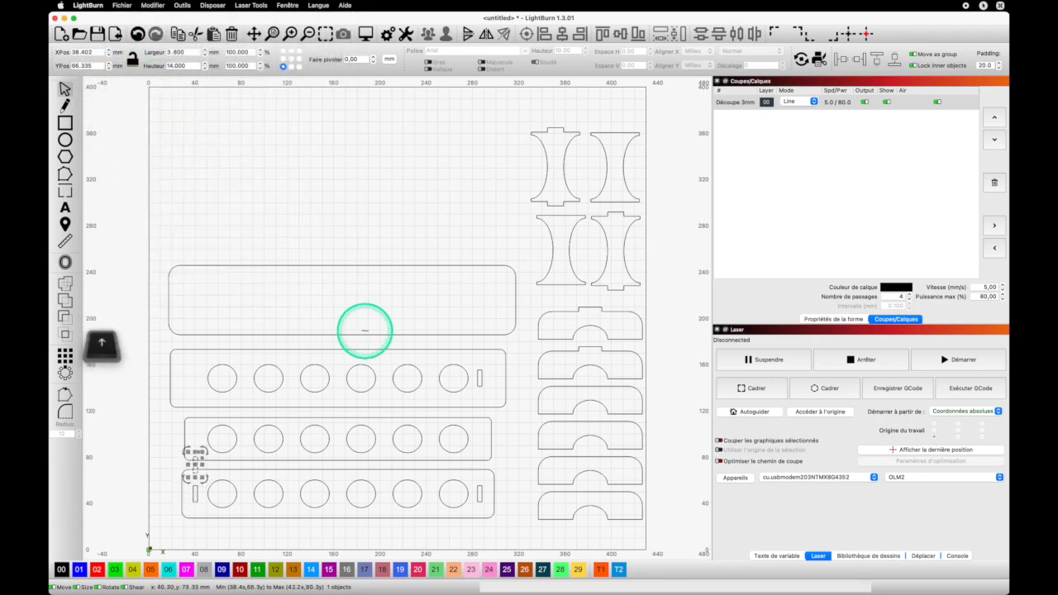
key("Up")
key("Up")
key("Up")
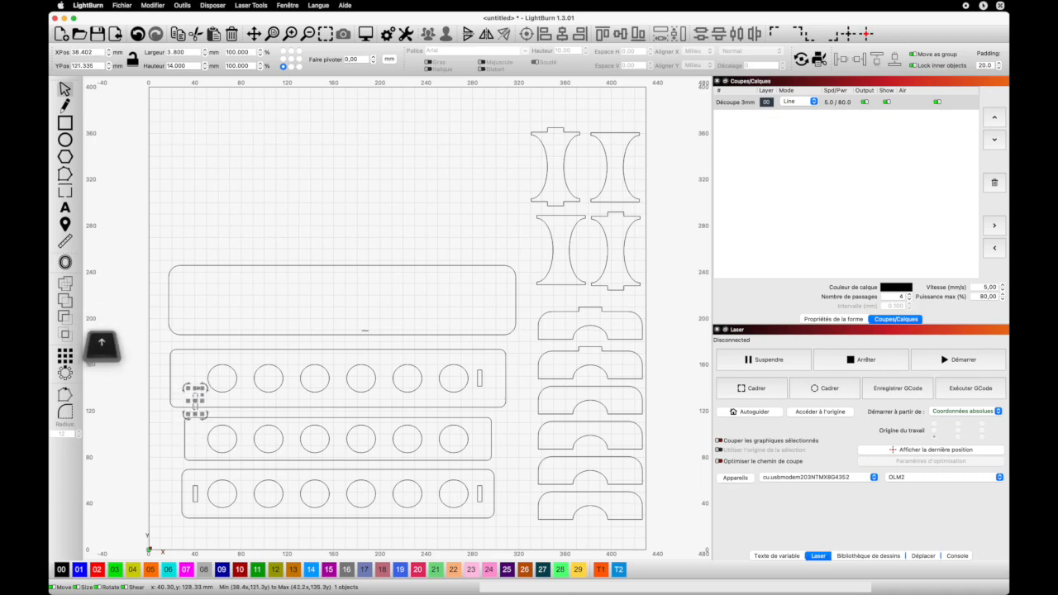
key("Up")
key("Up")
key("Up")
key("Up")
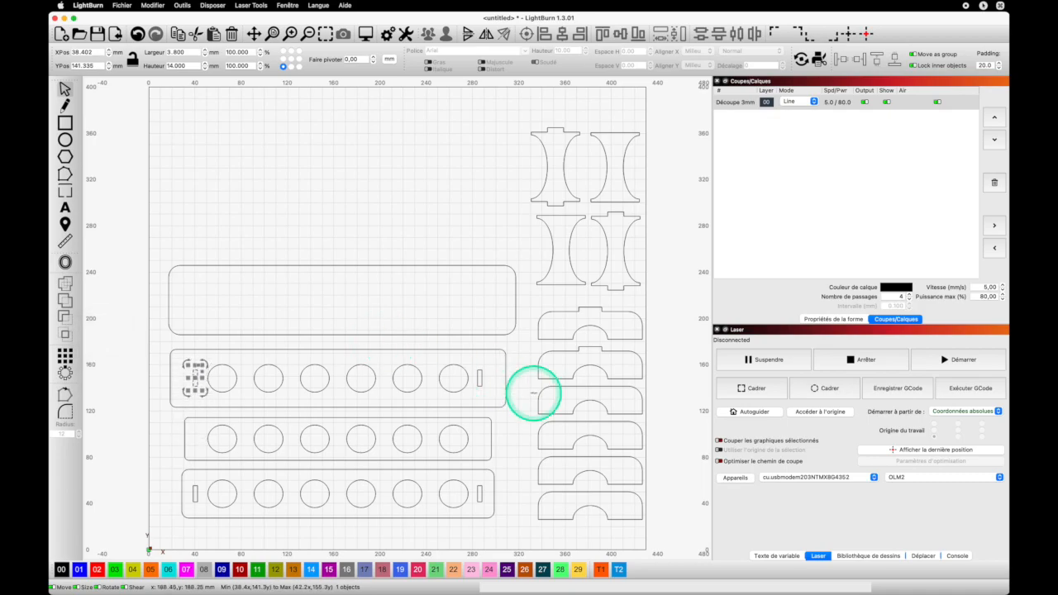
Step: Group the 290 by 50 mm plate with its six holes and two end slots
left_click(520, 415)
left_click_drag(519, 415, 148, 338)
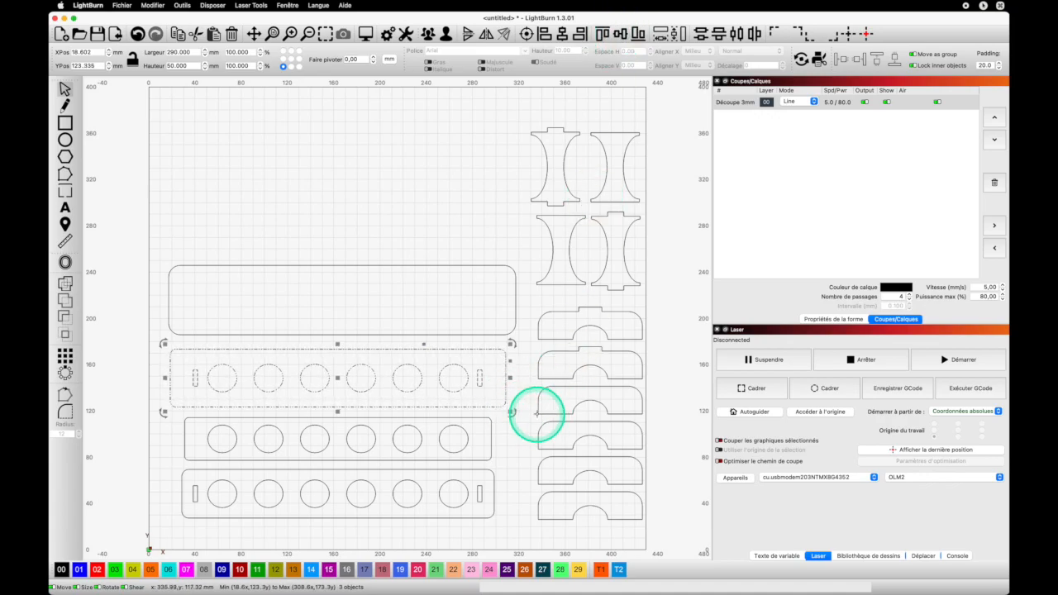
left_click(524, 414)
left_click_drag(521, 410, 151, 341)
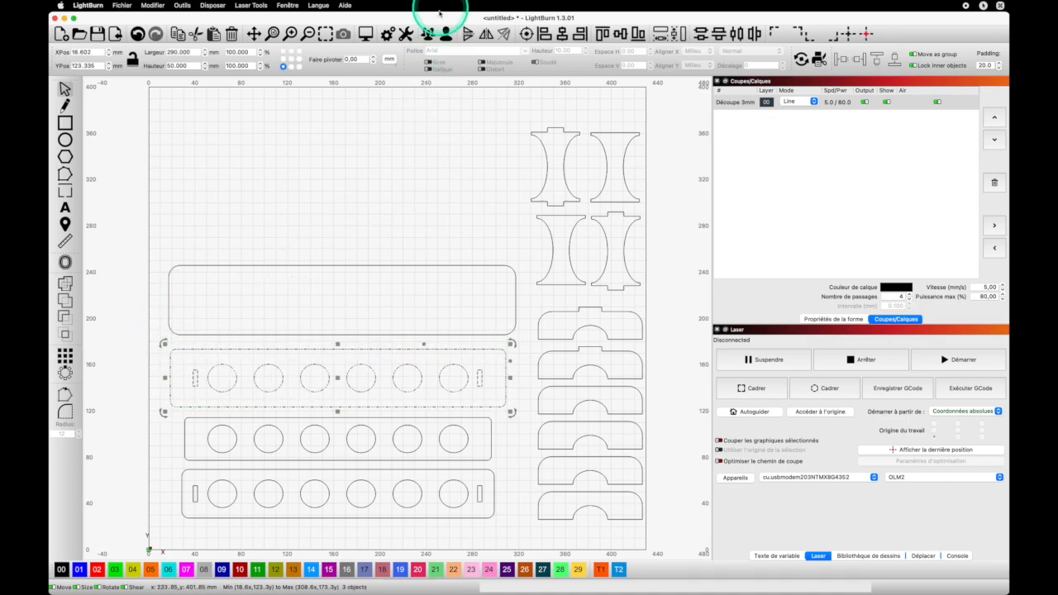
Step: Group the lowest plate's outline with its six holes and two end slots, and clear the selection
left_click_drag(508, 524, 158, 463)
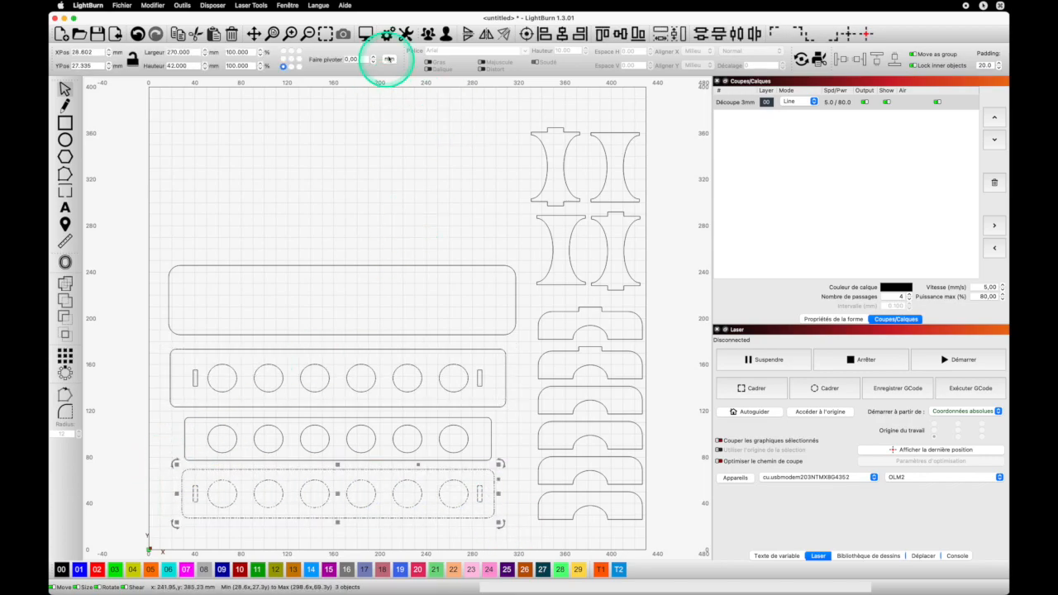
left_click(428, 34)
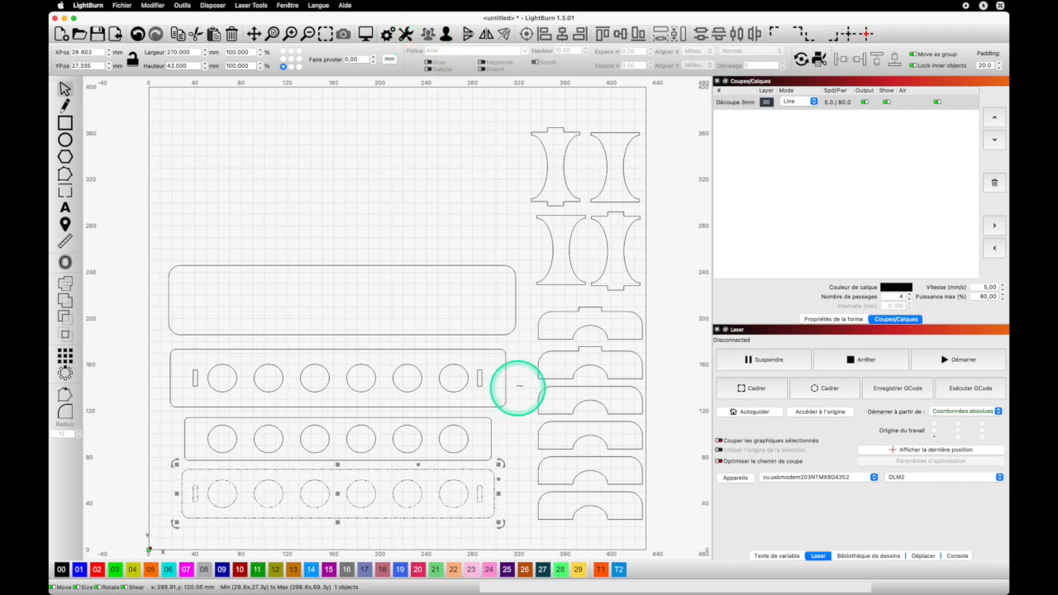
left_click(526, 387)
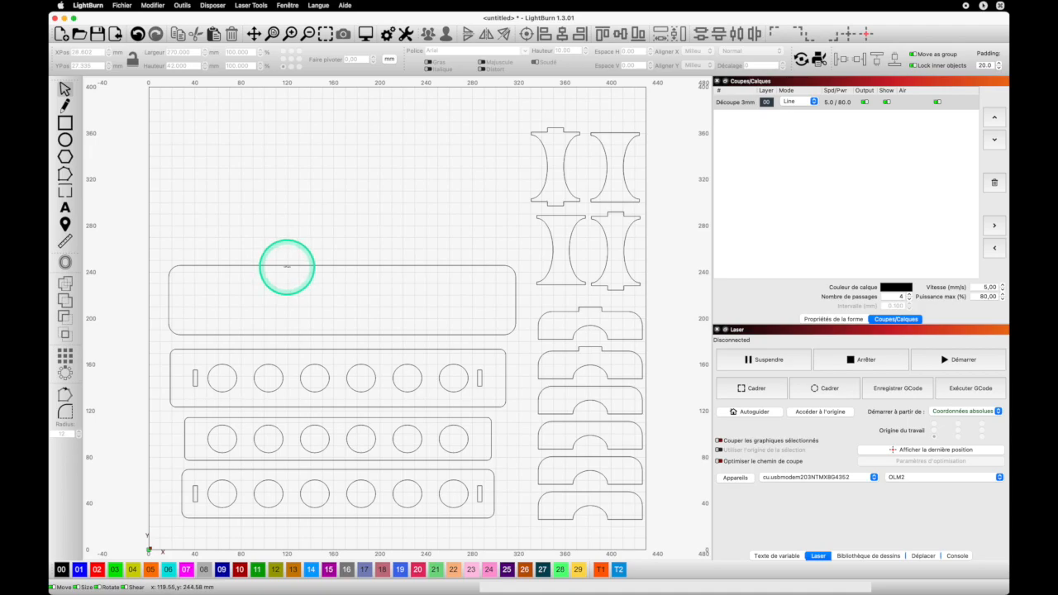
Step: Duplicate the 300 by 60 mm rounded plate, placing the copy in the empty area directly above it
left_click(285, 266)
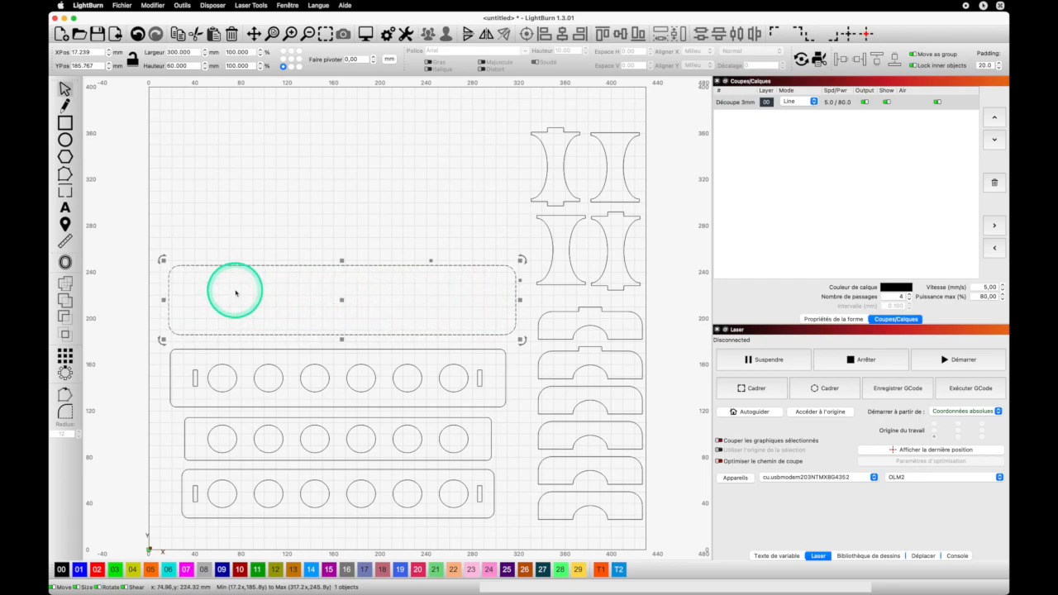
key("super+c")
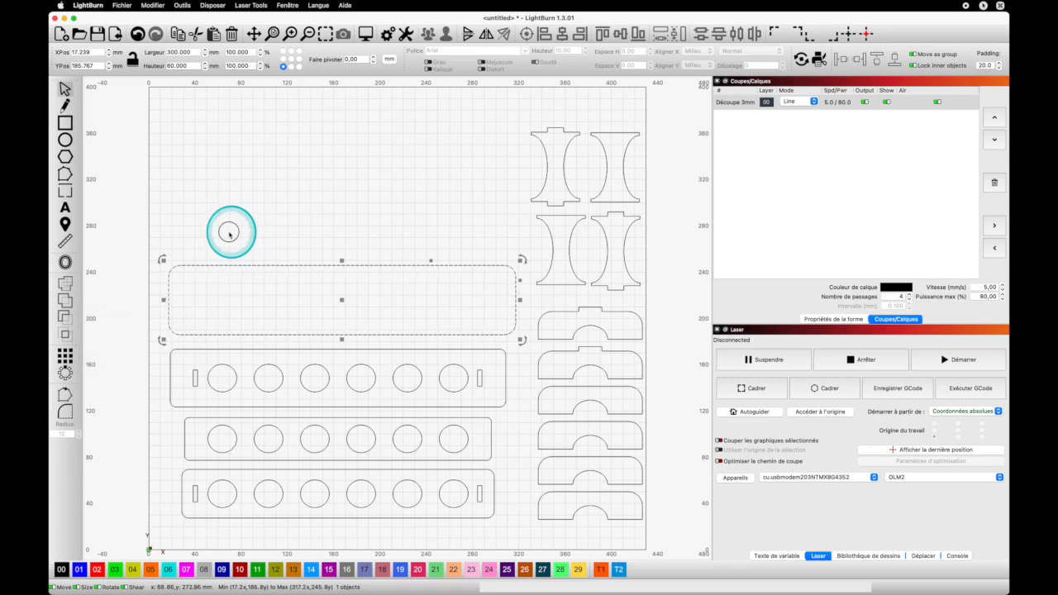
key("super+v")
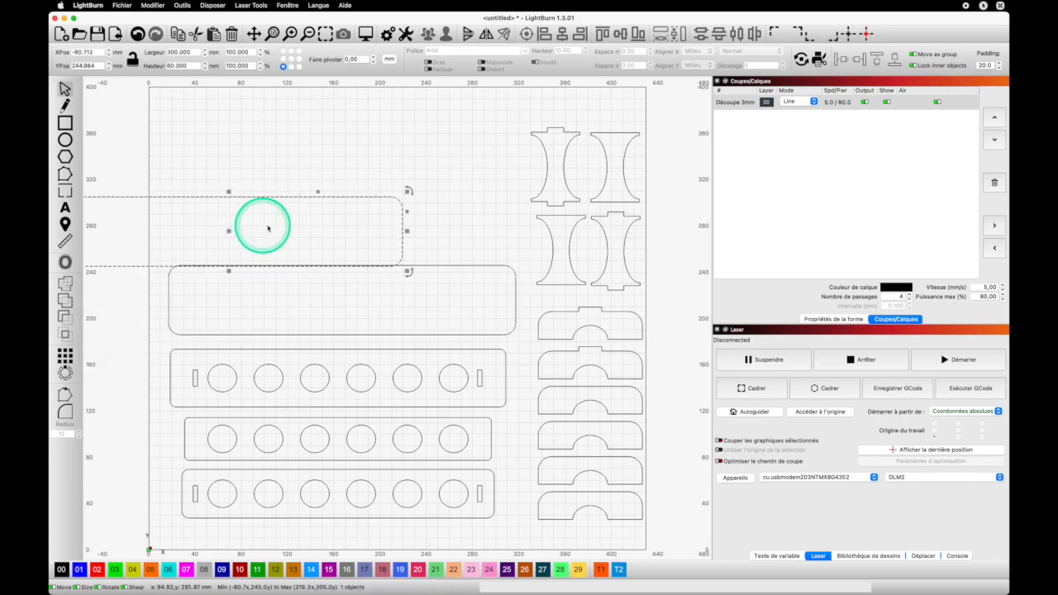
Step: Align the five long plates on a common vertical centre axis, and reposition them with gaps between them inside the work area
left_click_drag(505, 529, 114, 143)
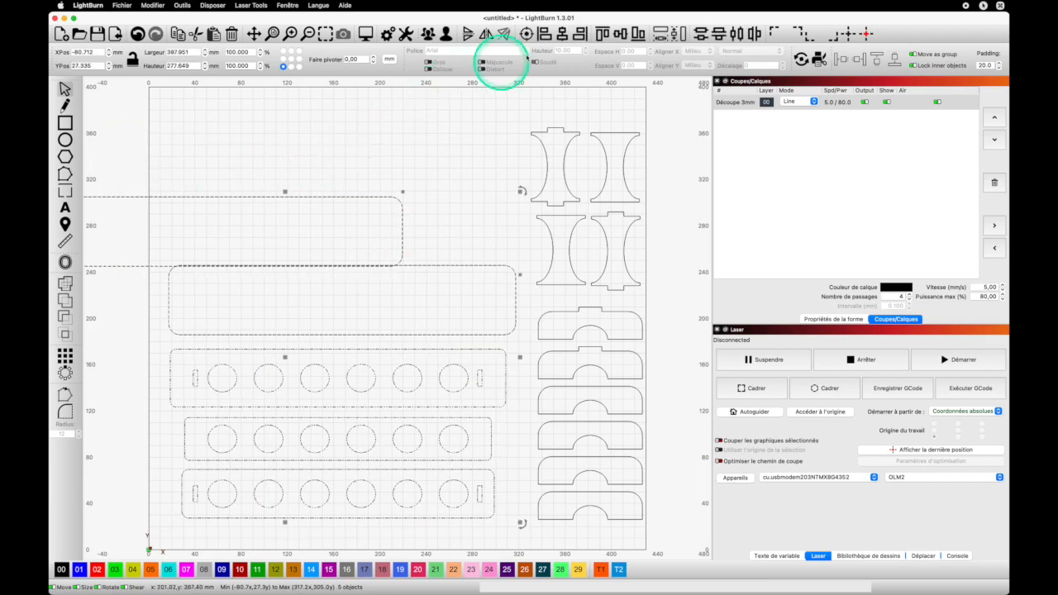
left_click(561, 29)
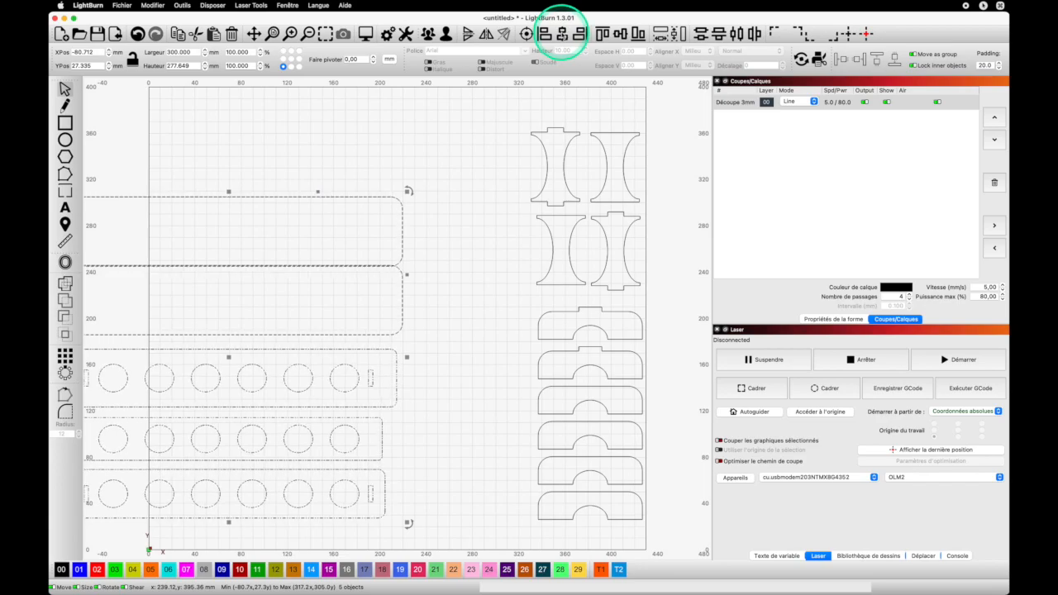
left_click_drag(252, 353, 339, 346)
left_click(361, 205)
left_click_drag(407, 190, 406, 181)
left_click(353, 154)
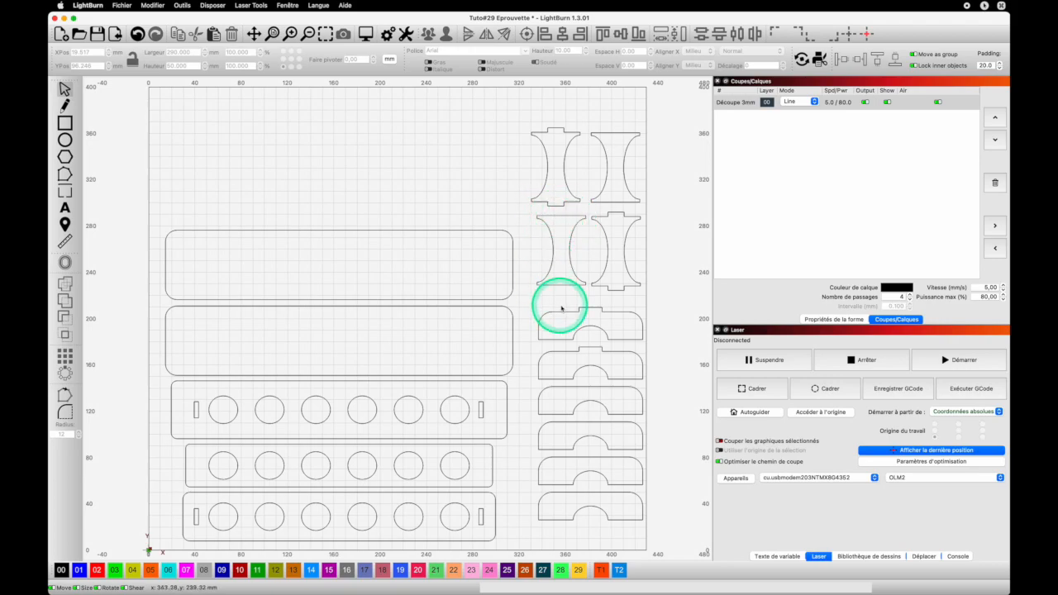
Step: Draw a vertical T1 guide line about 148 mm long from the right slot of the 290 mm plate to the uppermost plate's top edge
left_click(483, 406)
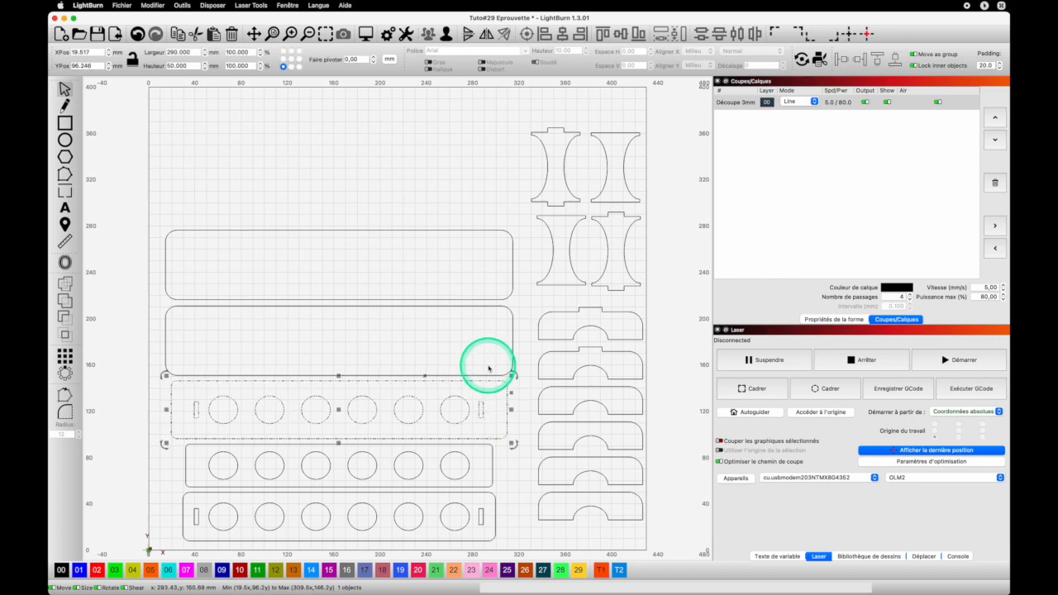
left_click(66, 105)
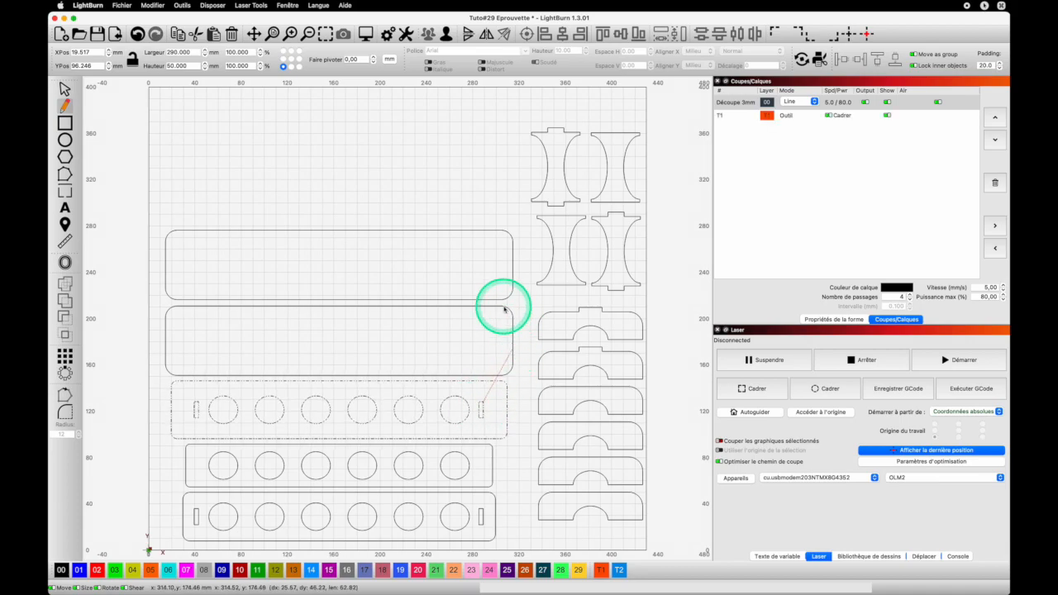
key("shift")
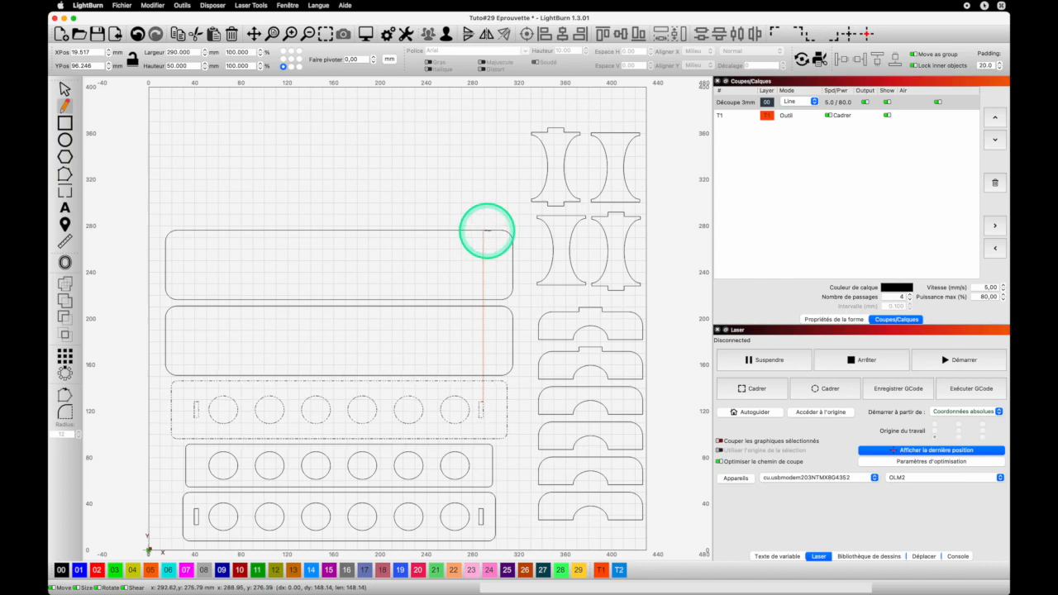
left_click(486, 231)
right_click(540, 235)
key("Escape")
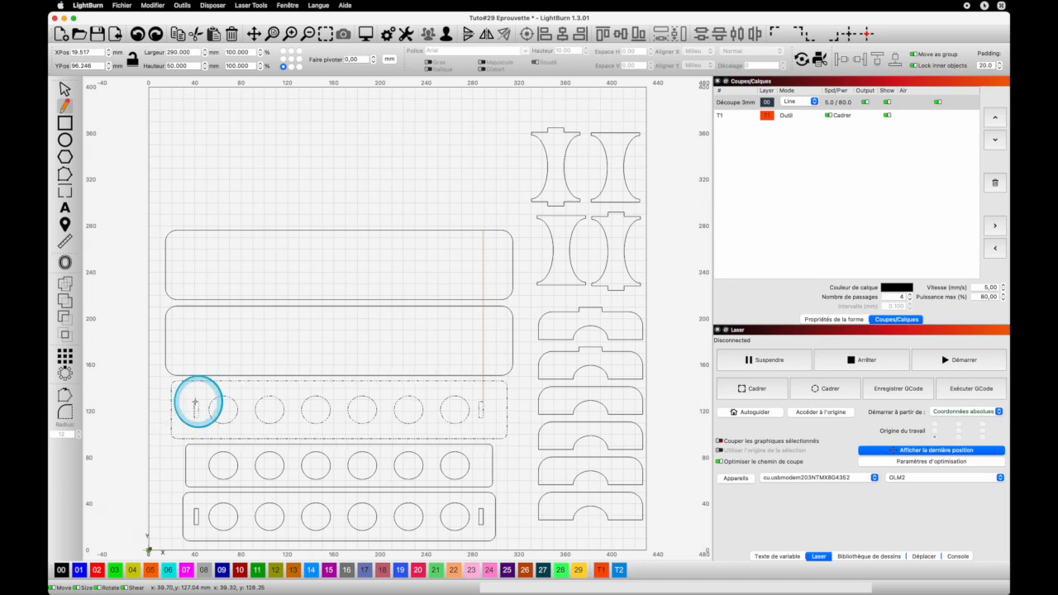
Step: Draw a vertical T1 guide line about 148 mm long from the same plate's left slot to the uppermost plate's top edge
key("shift")
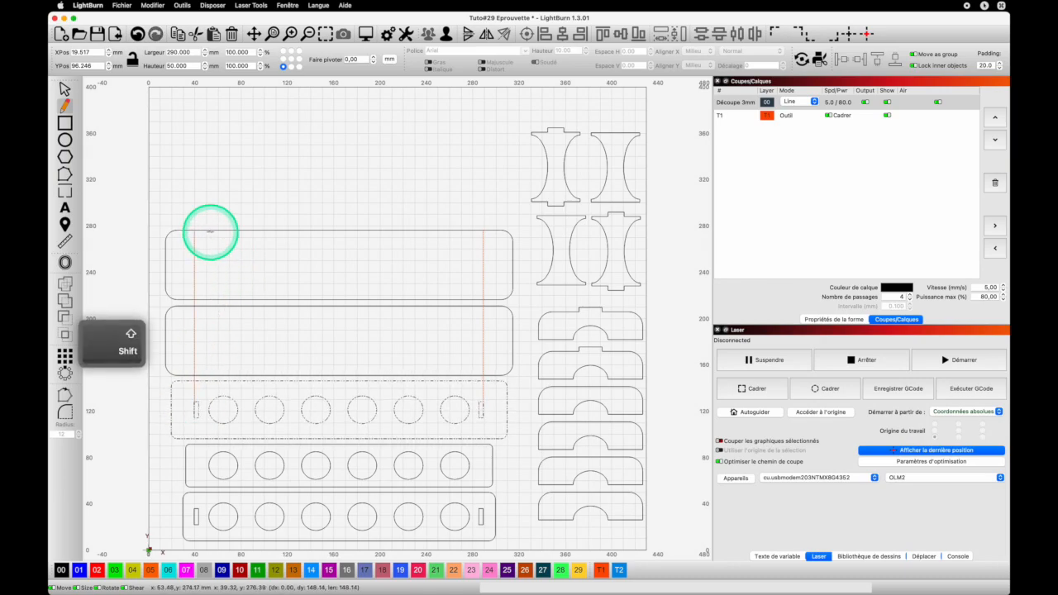
left_click(207, 231)
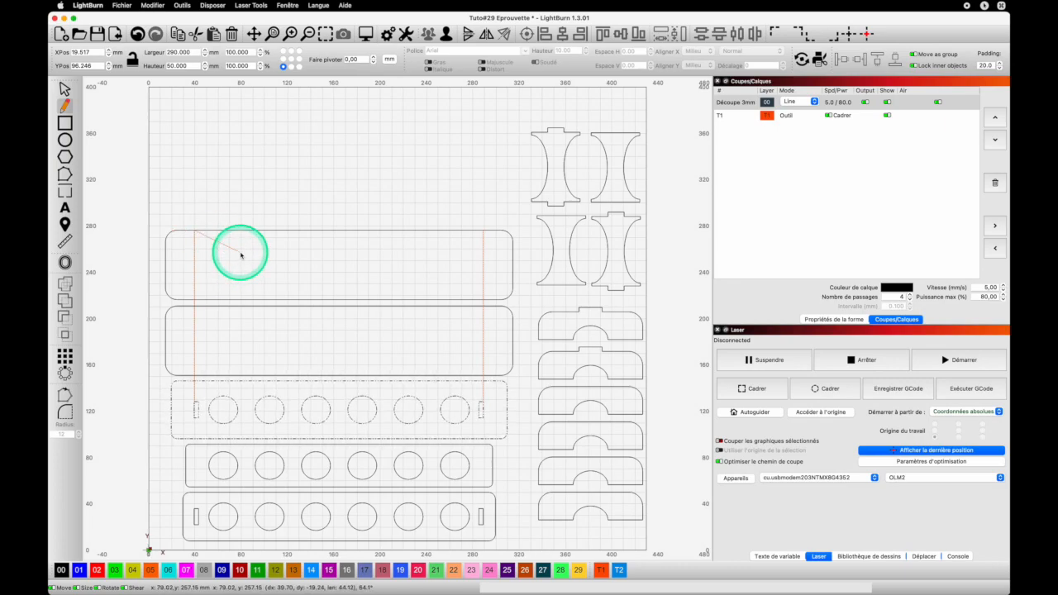
key("Escape")
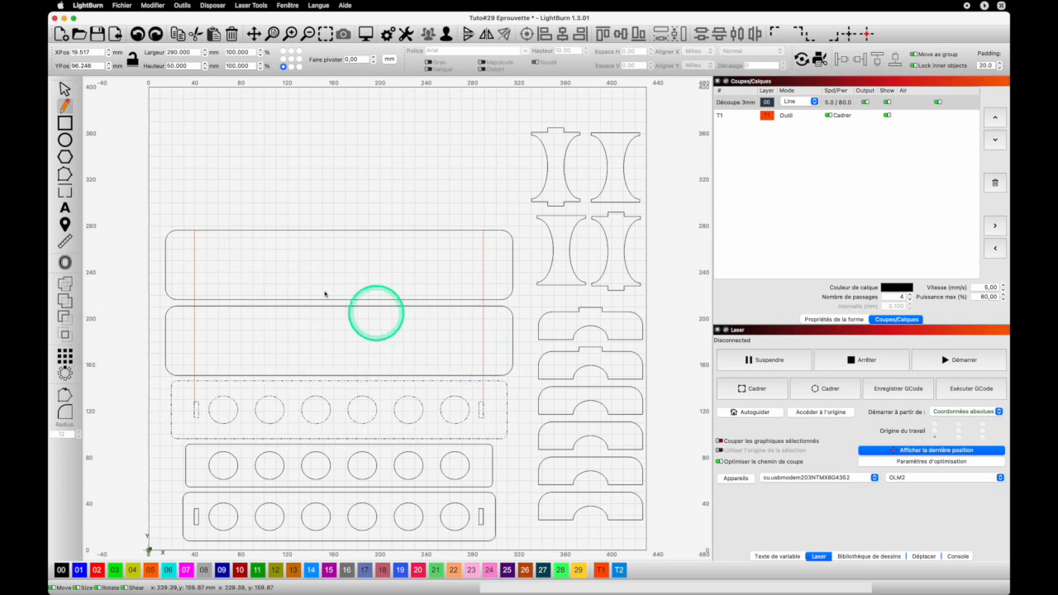
Step: Shorten both guide lines together from their lower ends to about 57 mm, leaving them only across the uppermost plate
left_click(66, 89)
left_click(191, 402)
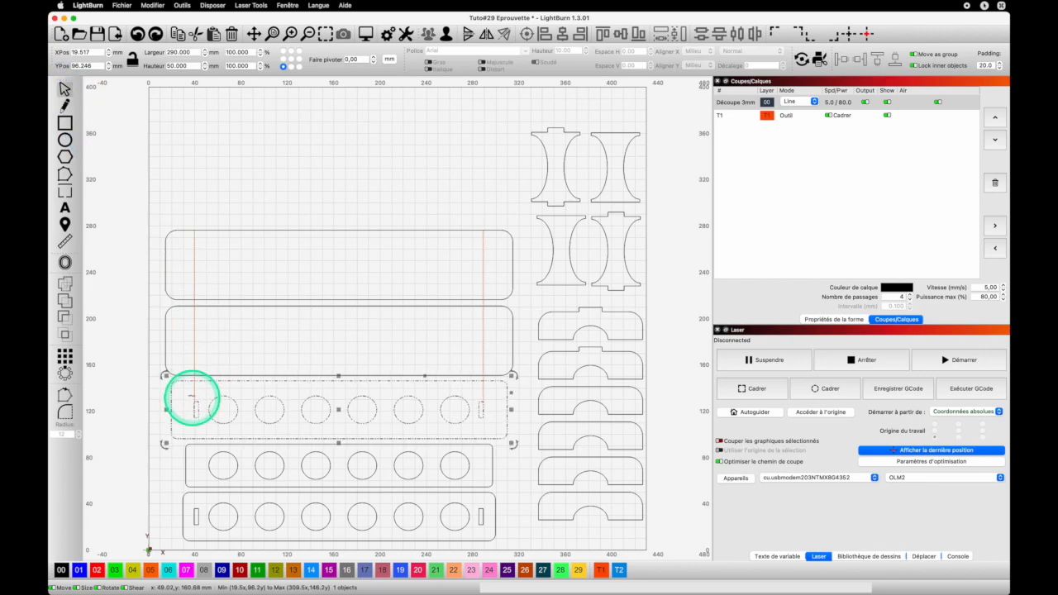
left_click(384, 395)
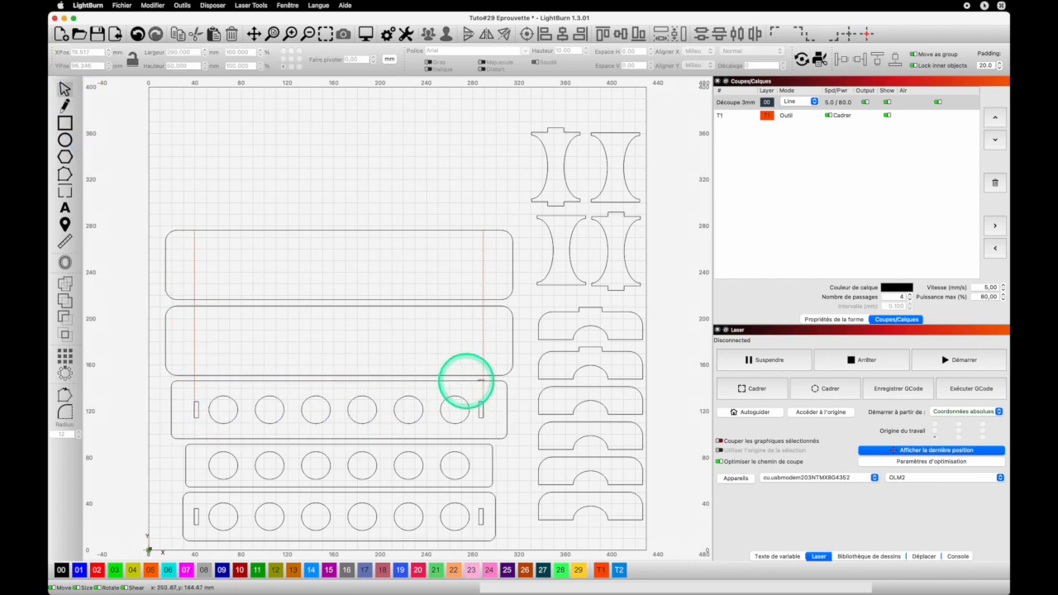
left_click(482, 386)
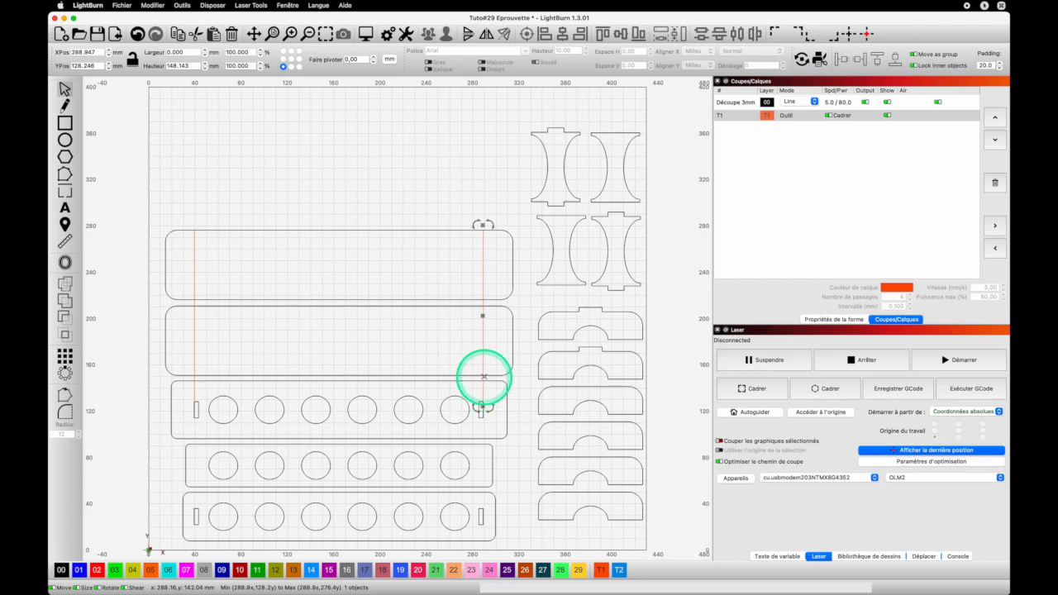
left_click(195, 343, "shift")
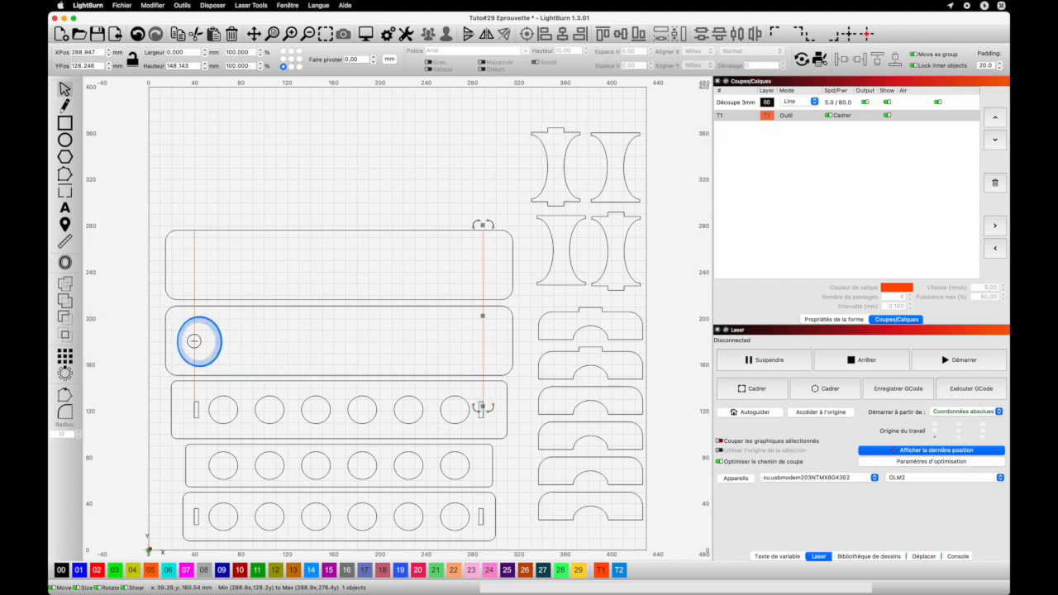
left_click_drag(338, 405, 333, 298)
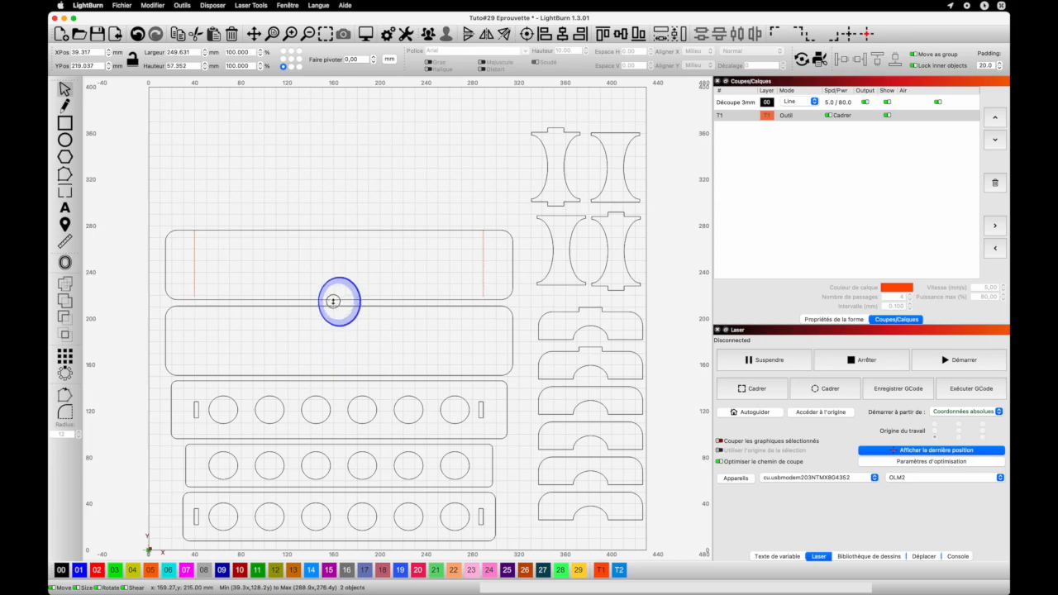
left_click_drag(333, 301, 334, 302)
key("Escape")
left_click(238, 290)
left_click(186, 258)
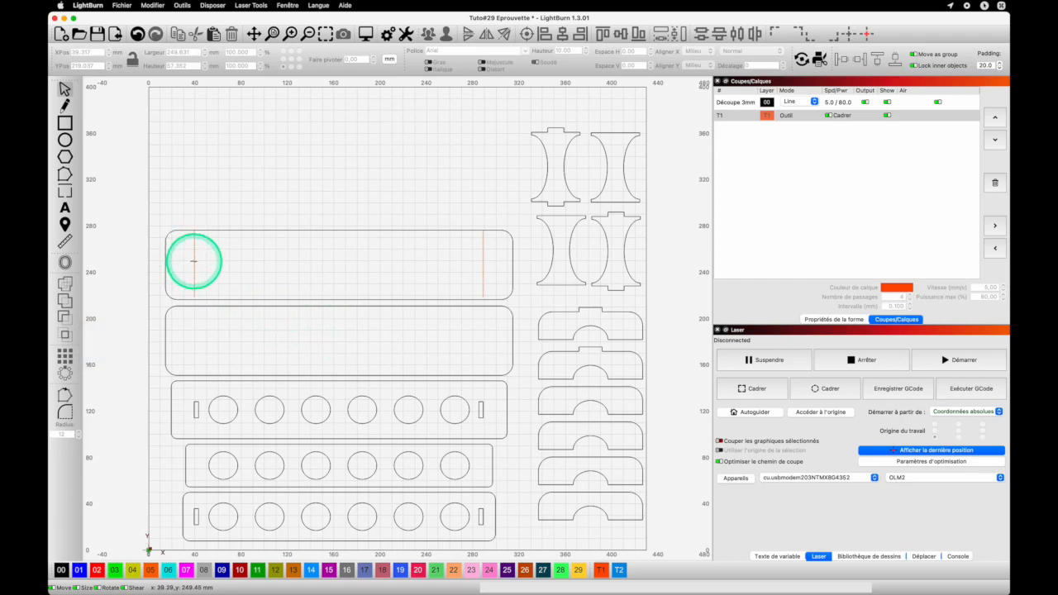
Step: Set the height of both guide lines to 60 mm and align the uppermost plate vertically with them
left_click(195, 277)
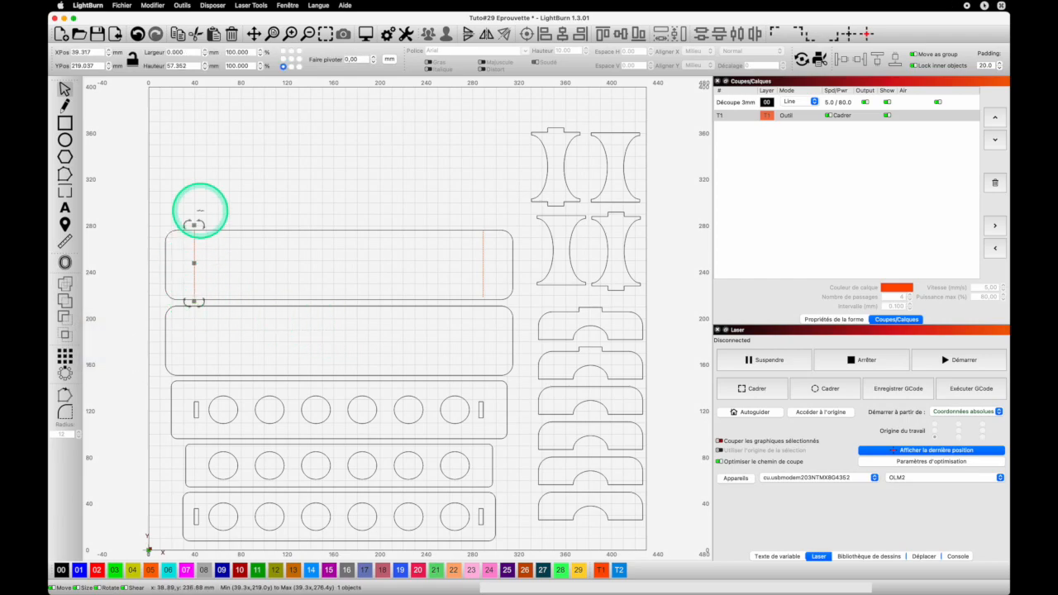
left_click_drag(193, 65, 165, 66)
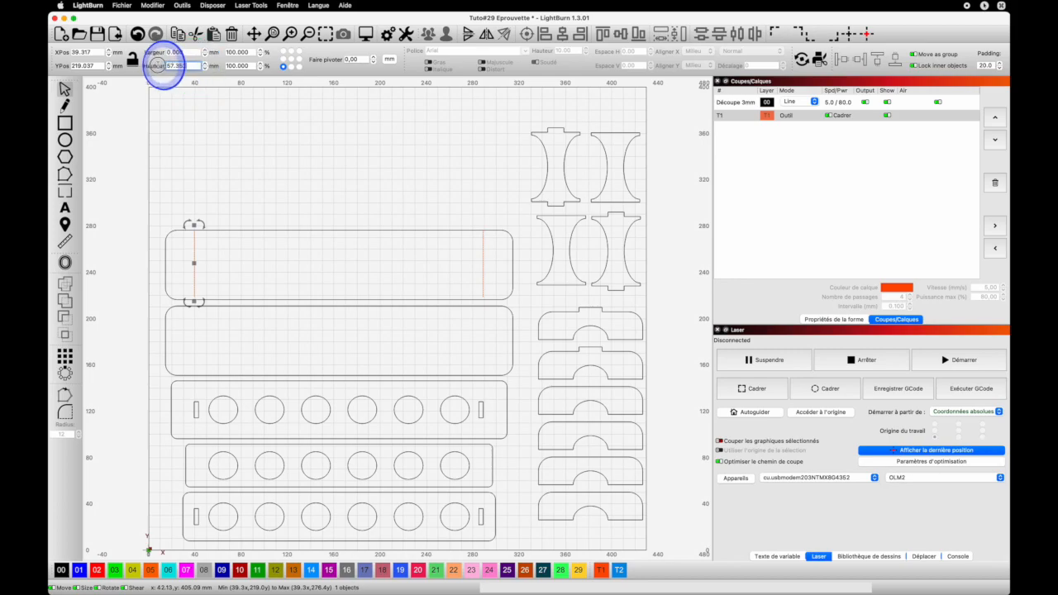
type("60")
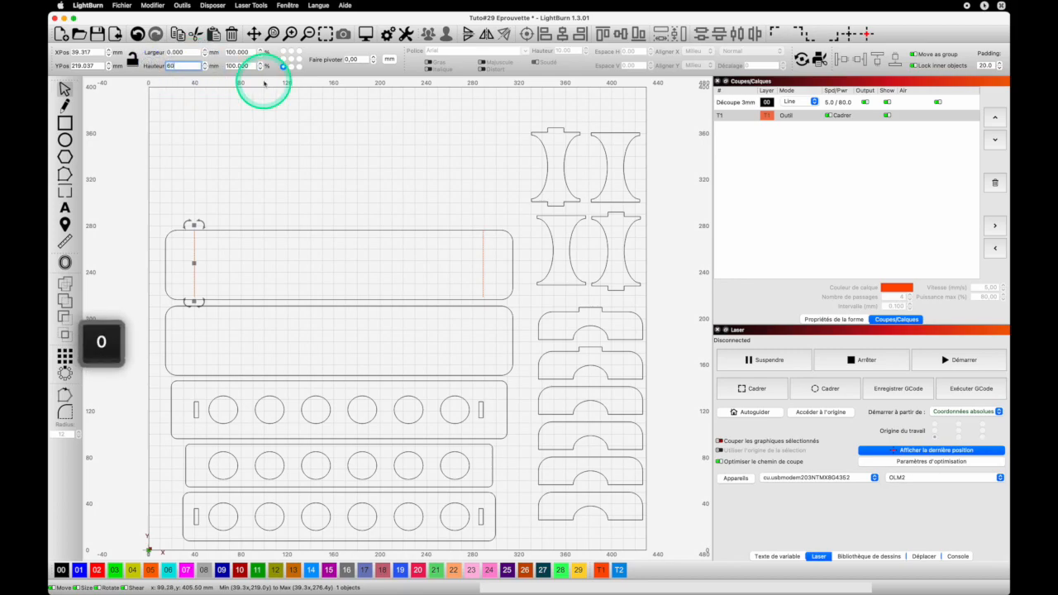
key("Return")
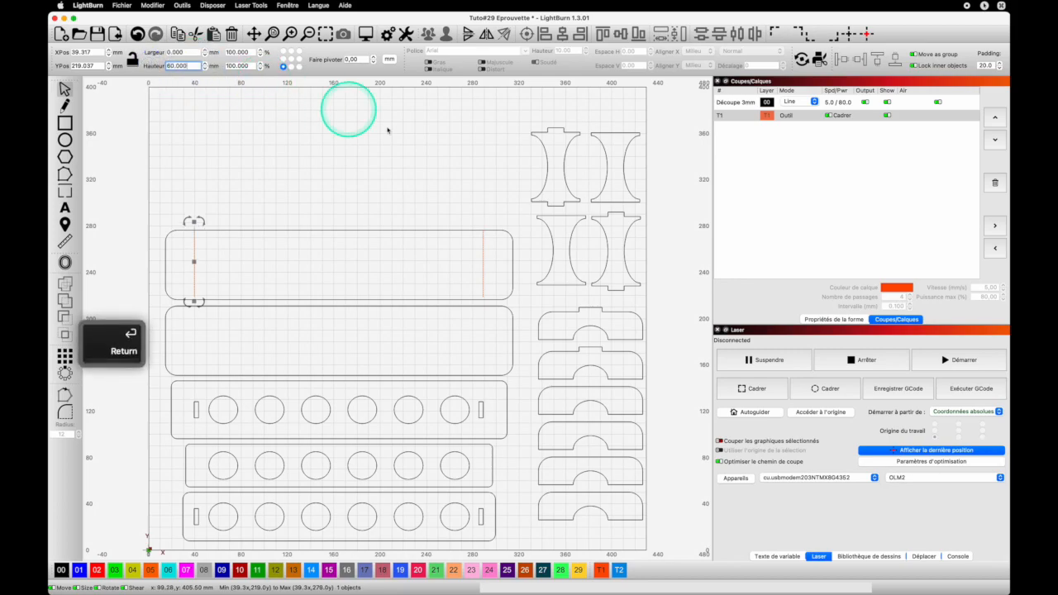
left_click(482, 261)
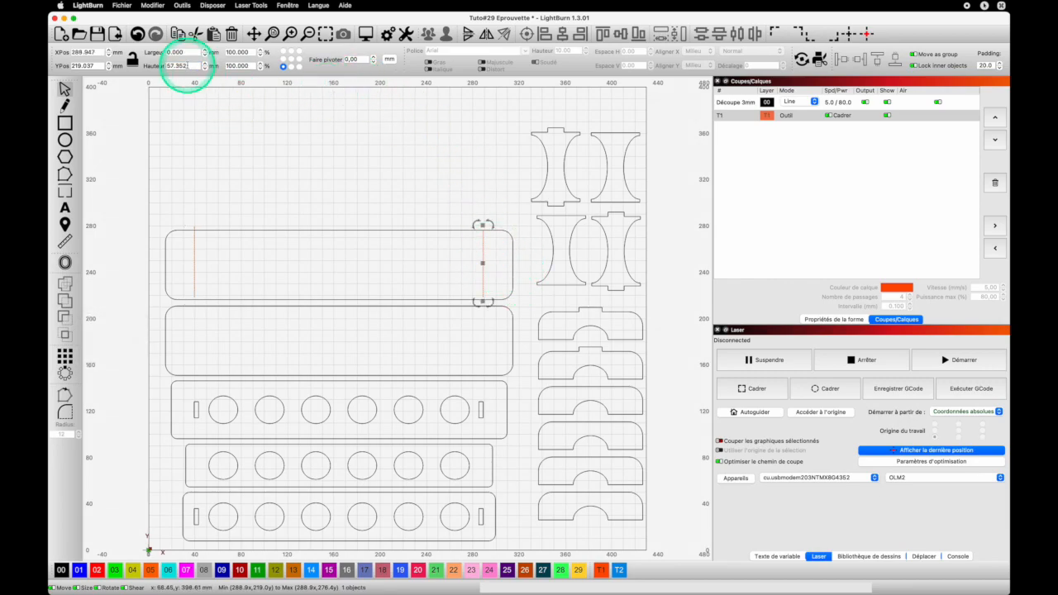
left_click_drag(190, 65, 149, 66)
type("60")
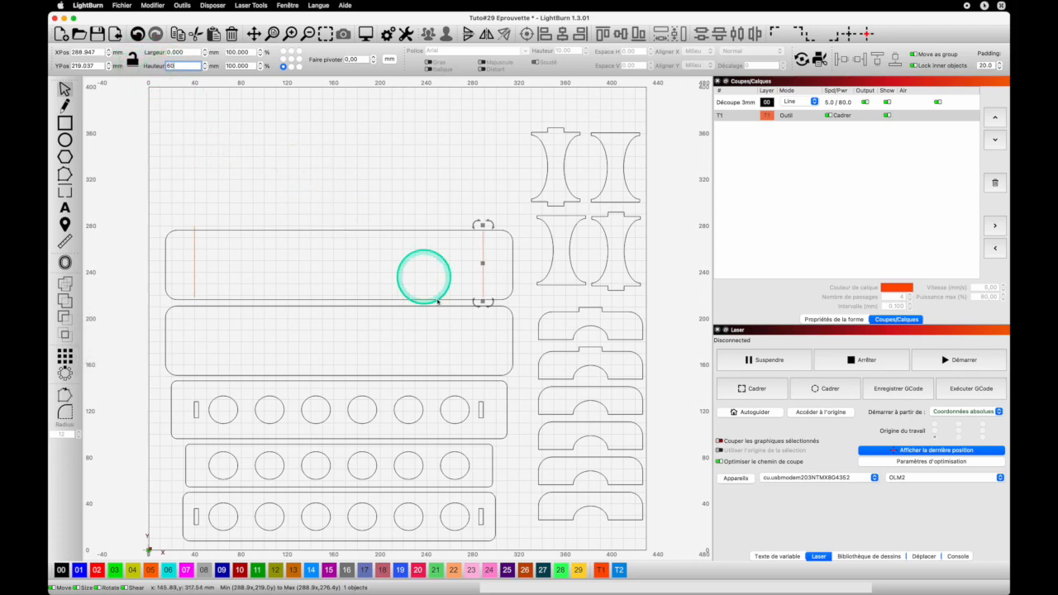
left_click(374, 265)
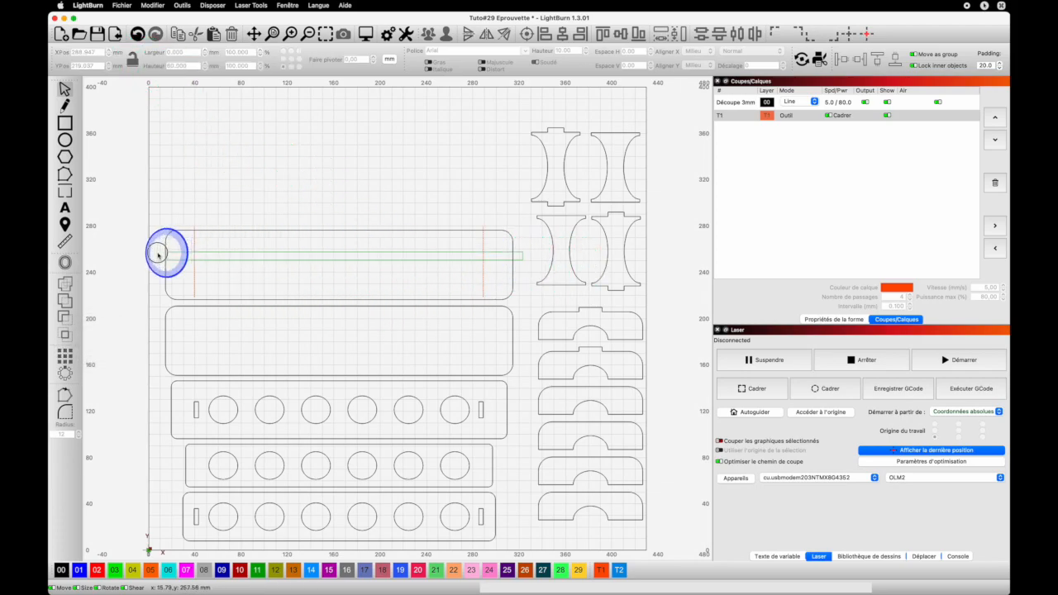
left_click_drag(170, 252, 157, 255)
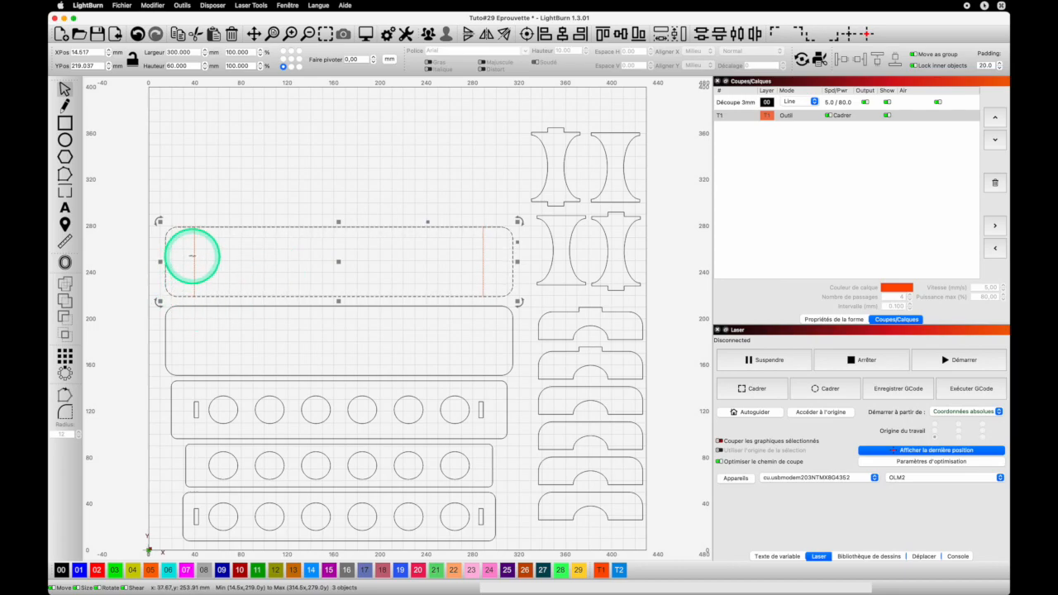
Step: Draw a rectangle about 6.5 by 18 mm above the uppermost plate's right end and assign it to layer 00
left_click(65, 122)
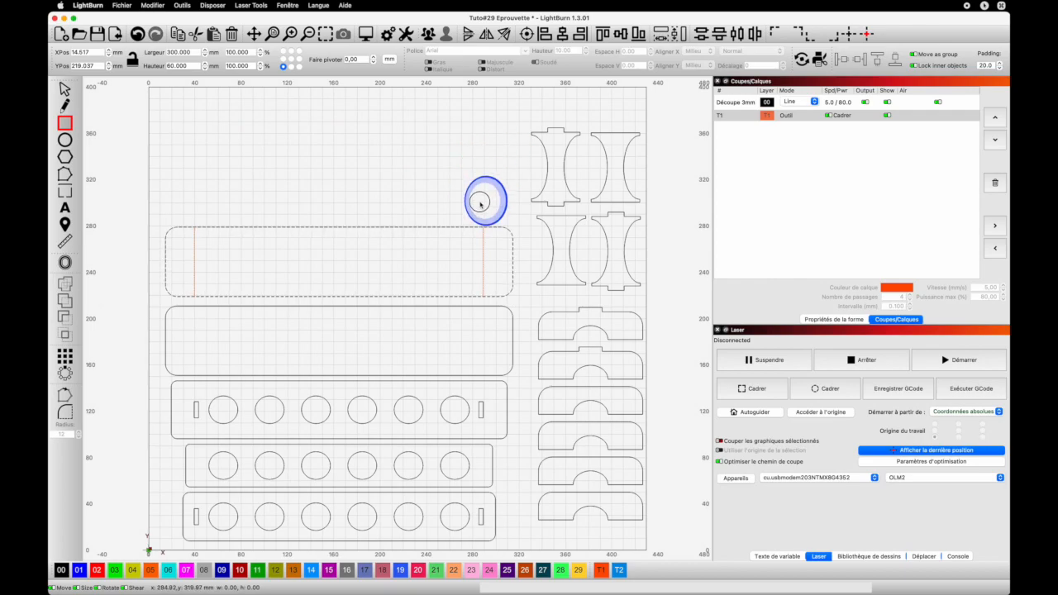
left_click_drag(486, 203, 486, 200)
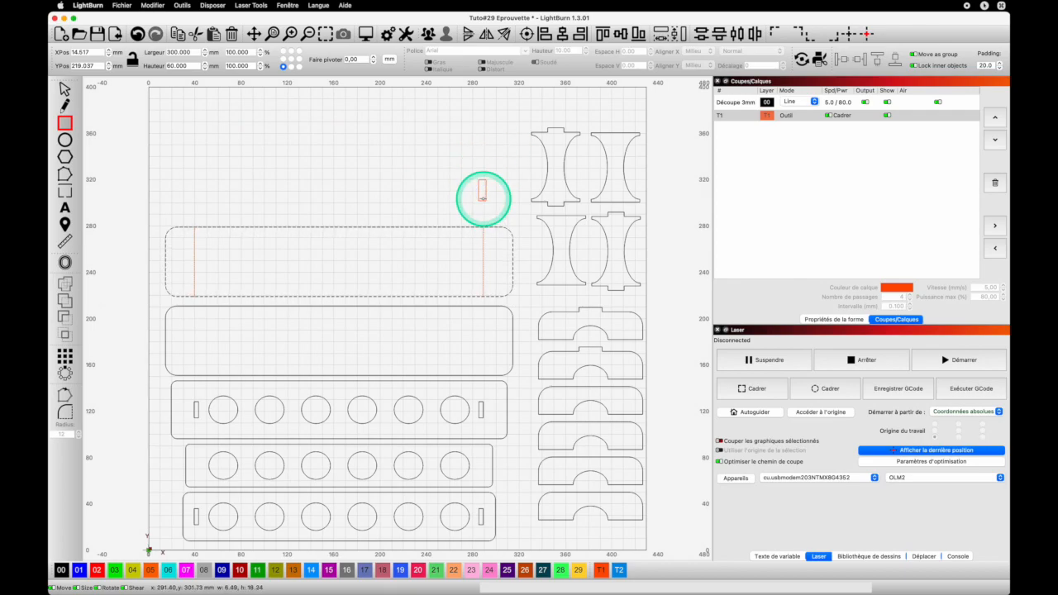
left_click(61, 569)
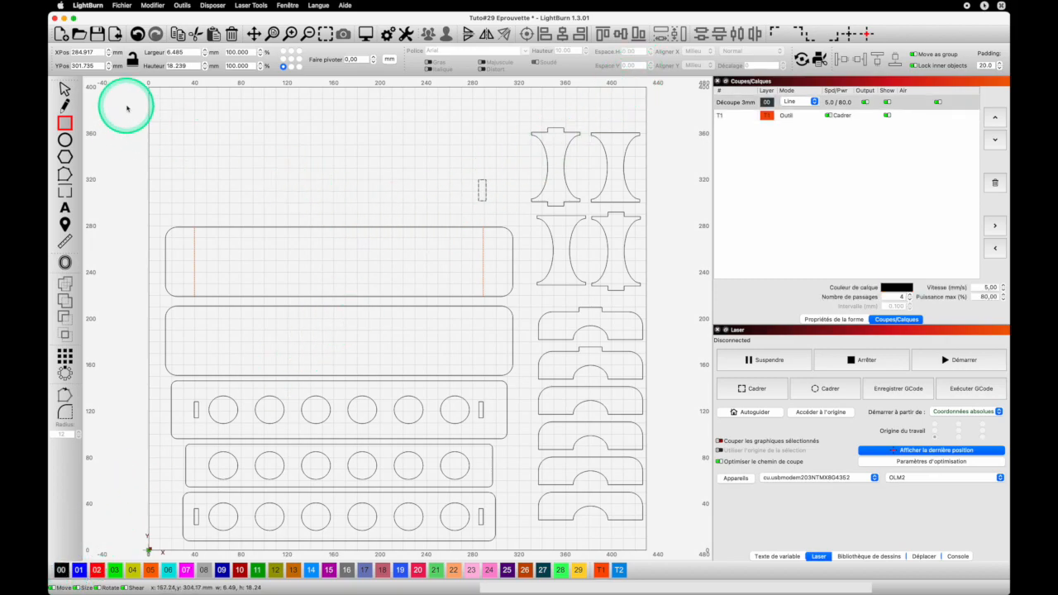
Step: Resize the small rectangle to 3.8 mm wide and 20 mm high
left_click(188, 52)
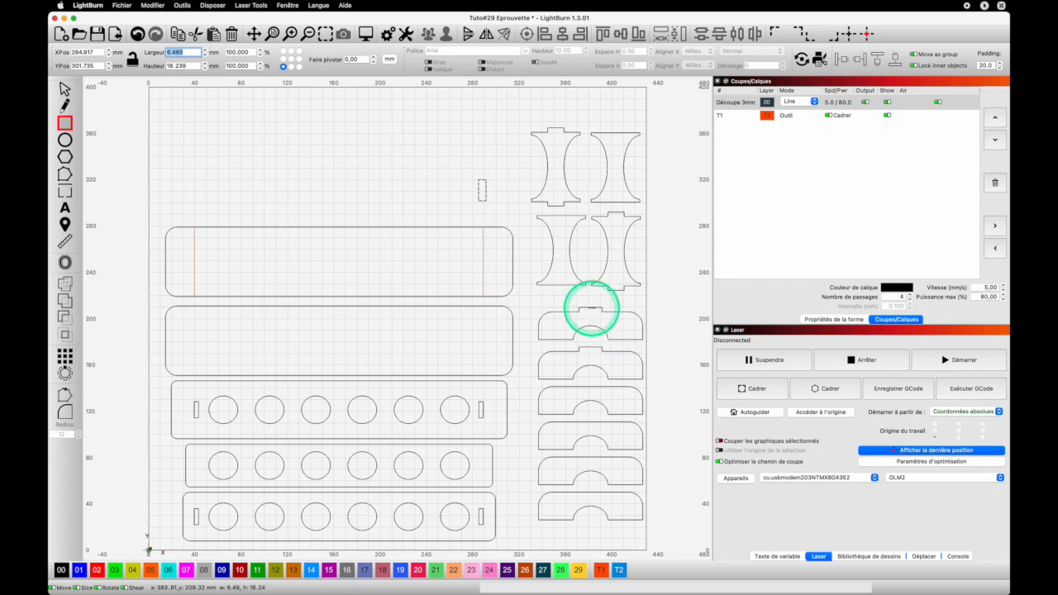
left_click(192, 65)
left_click(132, 59)
type("20")
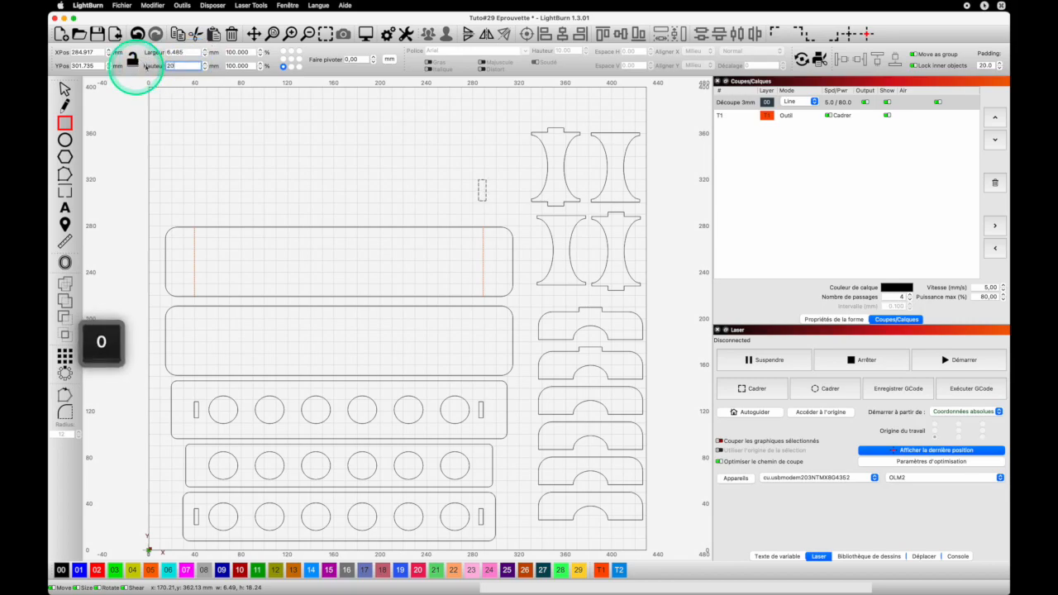
left_click(188, 51)
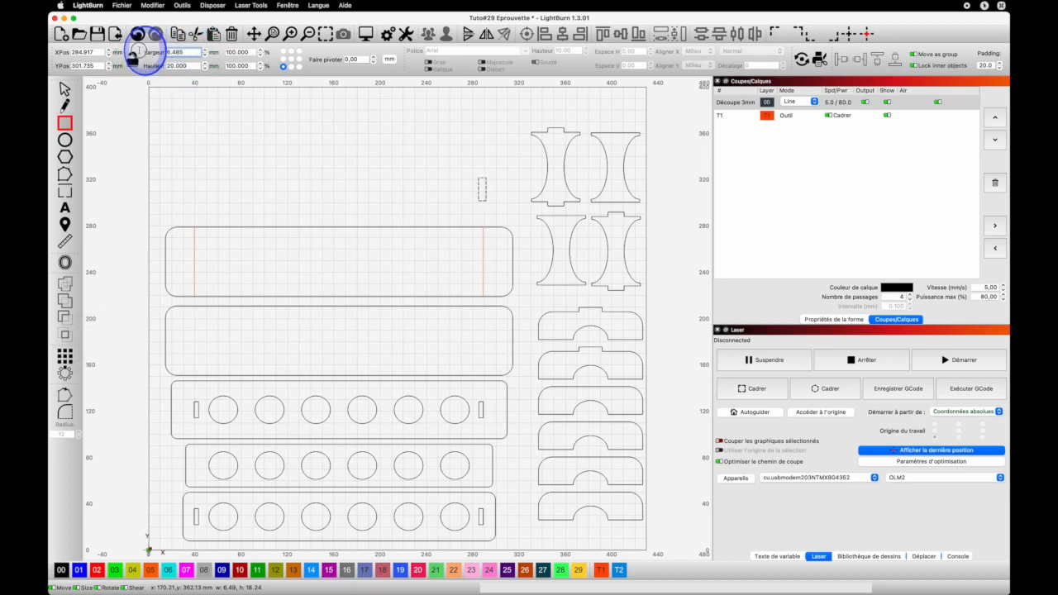
key("BackSpace")
key("BackSpace")
key("BackSpace")
key("BackSpace")
key("BackSpace")
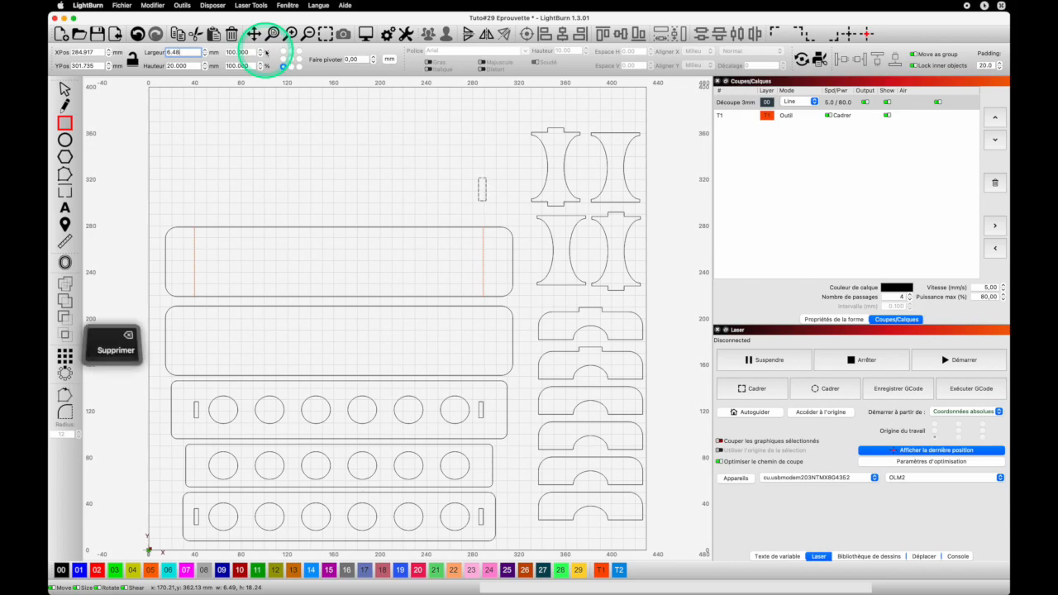
type("3.8")
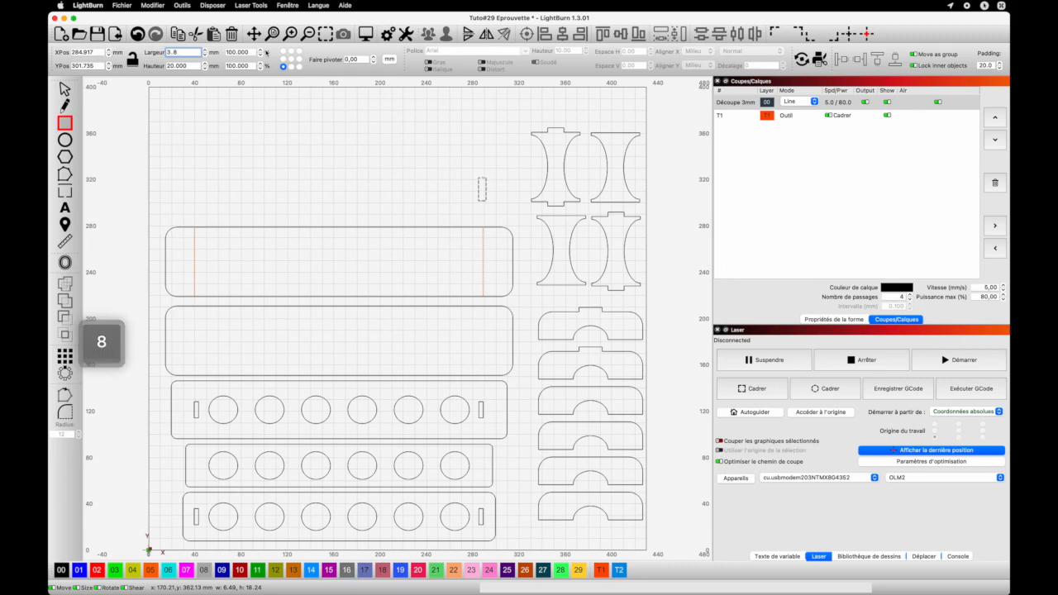
key("Return")
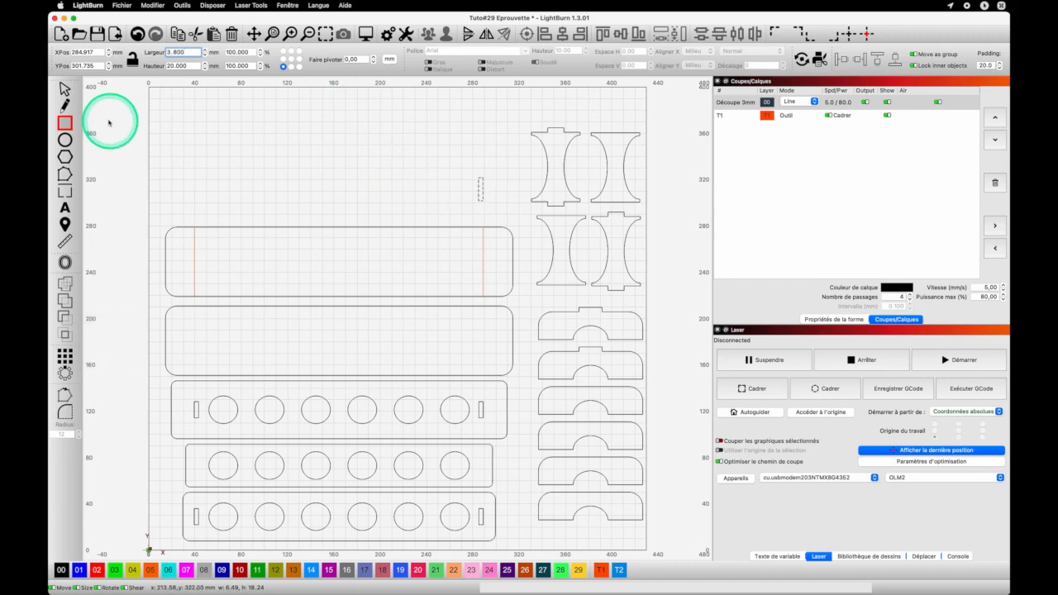
Step: Move the small rectangle onto the right guide line, centred on it at about mid-height of the uppermost plate
left_click(65, 88)
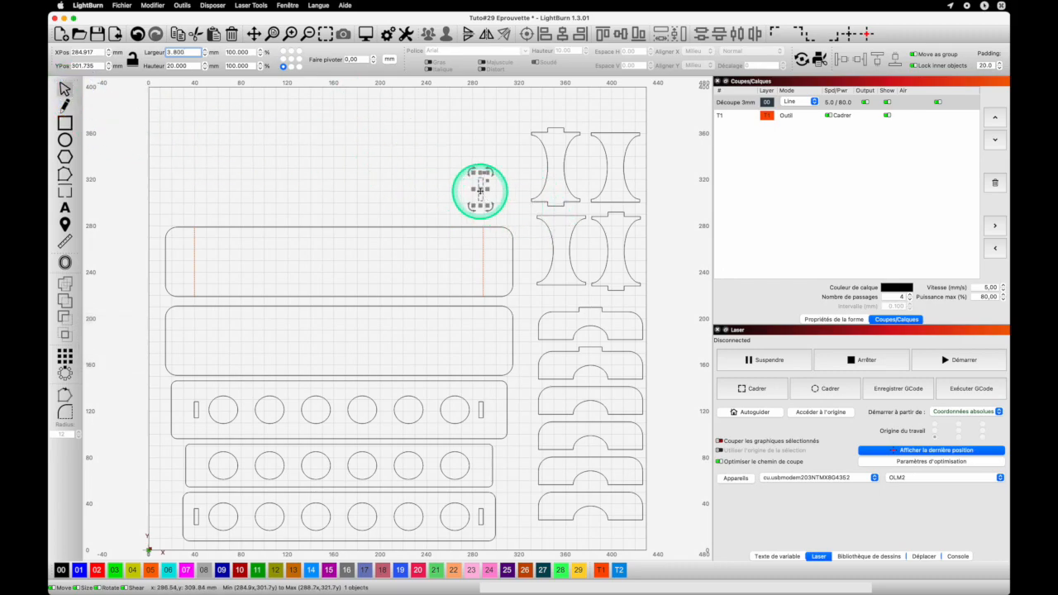
left_click_drag(480, 189, 481, 260)
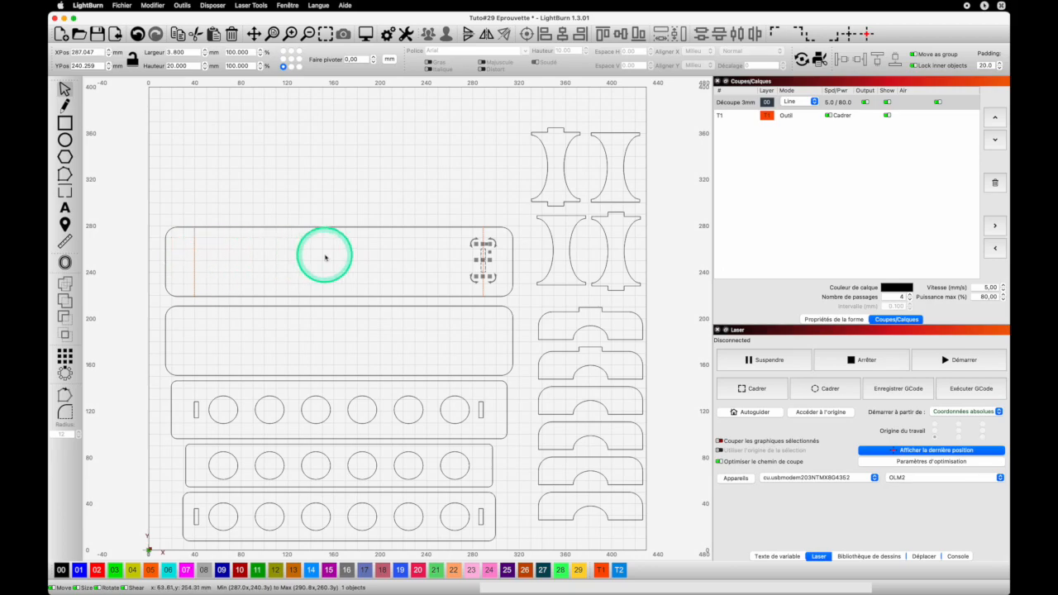
Step: Copy the small slot from the right guide line and paste the copy onto the left guide line at the uppermost plate's mid-height
key("super+c")
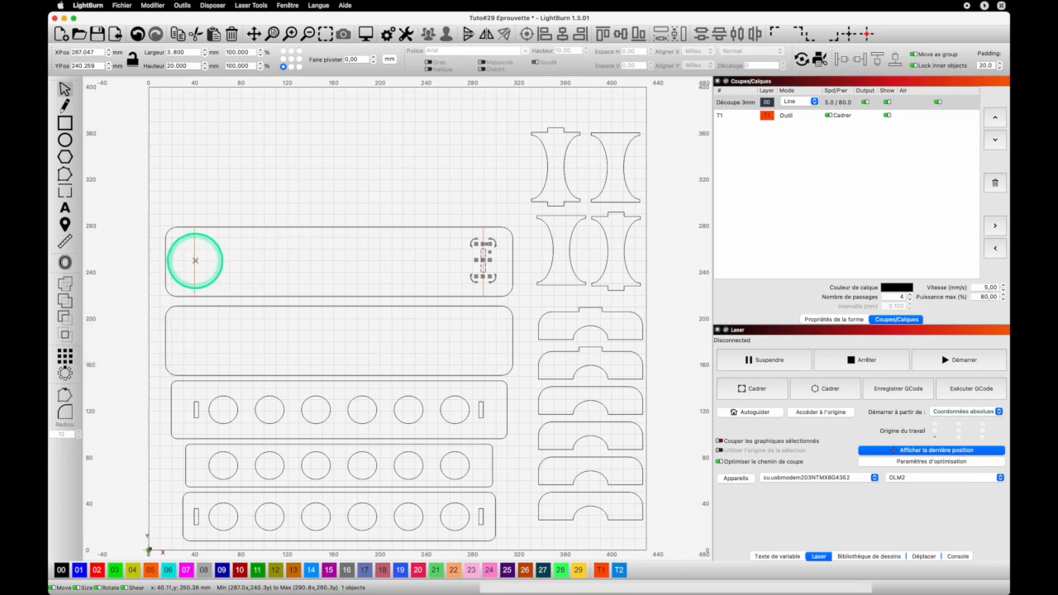
key("super+v")
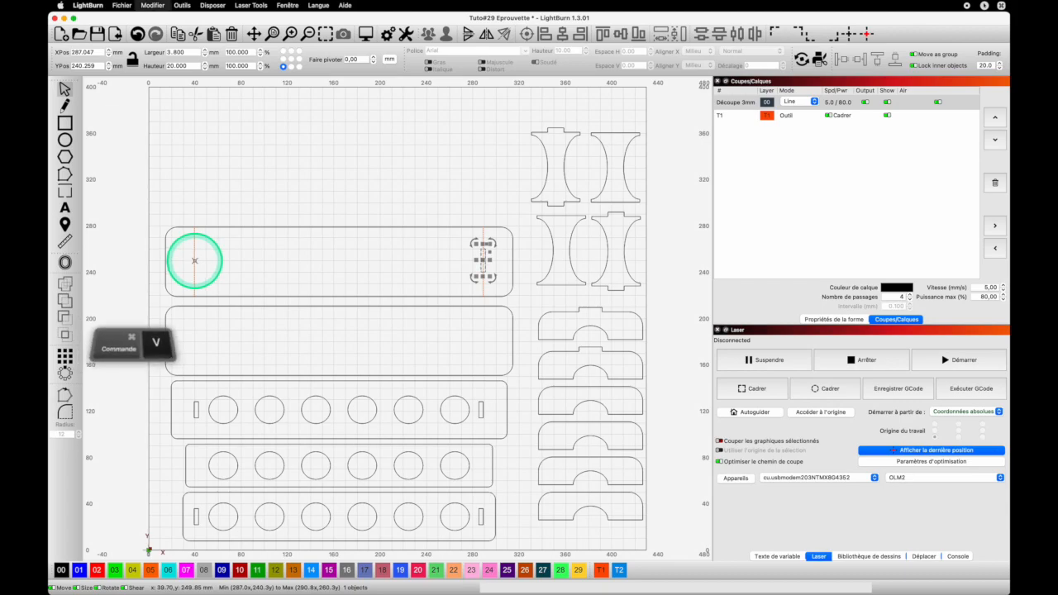
left_click(397, 277)
left_click(66, 106)
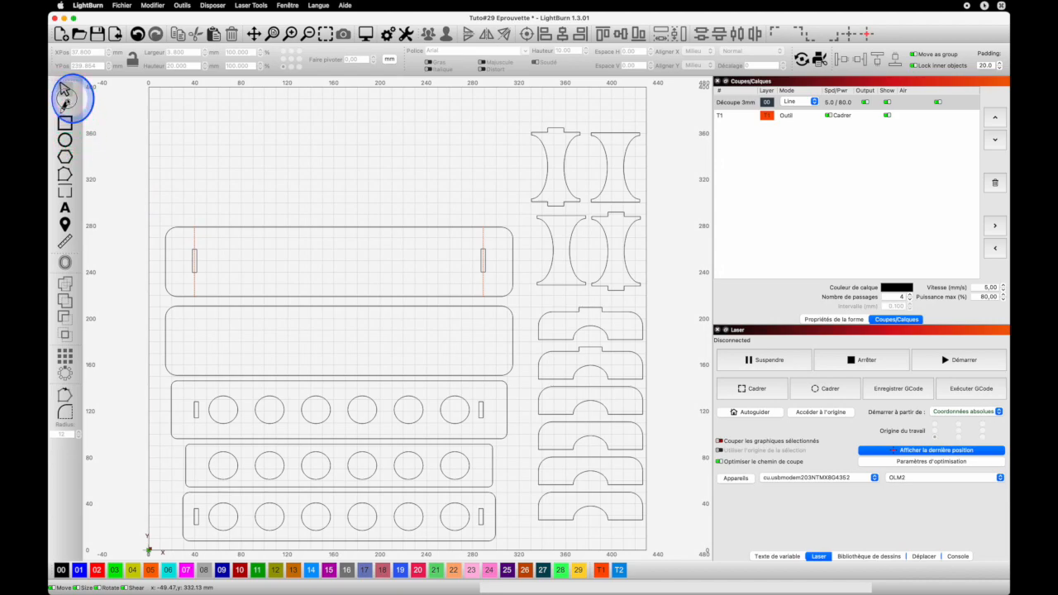
mouse_move(195, 283)
left_mouse_down()
mouse_move(269, 272)
mouse_move(472, 286)
mouse_move(344, 274)
mouse_move(339, 262)
left_mouse_up()
key("Escape")
Step: Delete the left and right vertical guide lines from the uppermost plate
left_click(66, 88)
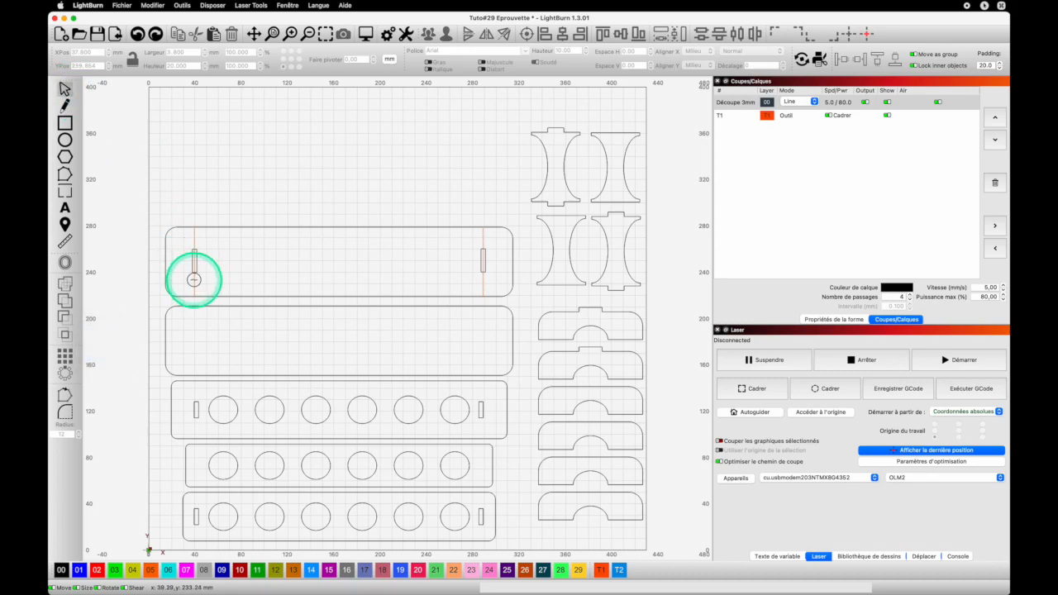
left_click(194, 277)
key("Delete")
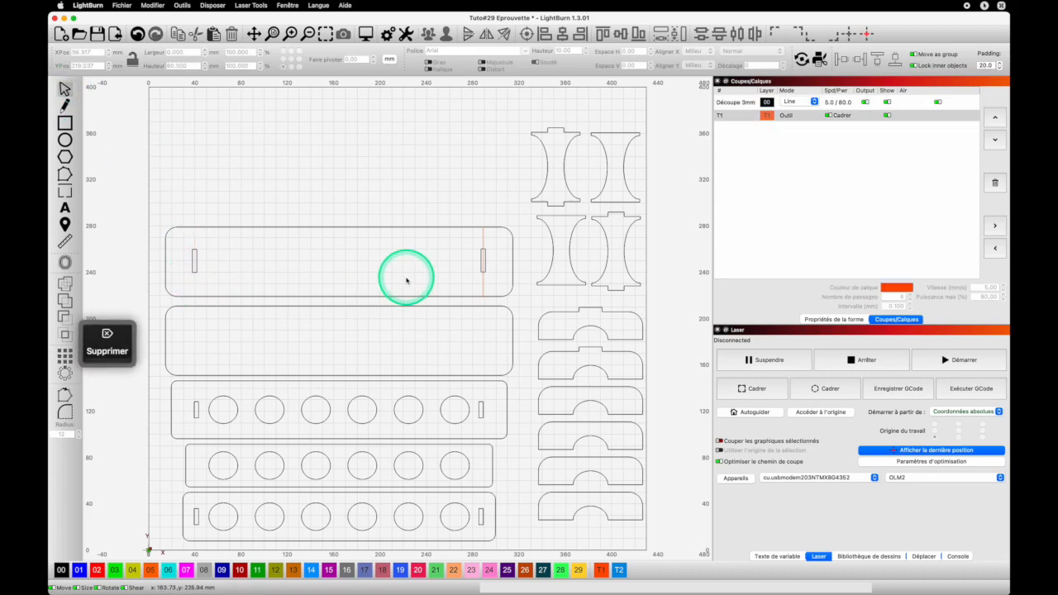
left_click(482, 282)
key("Delete")
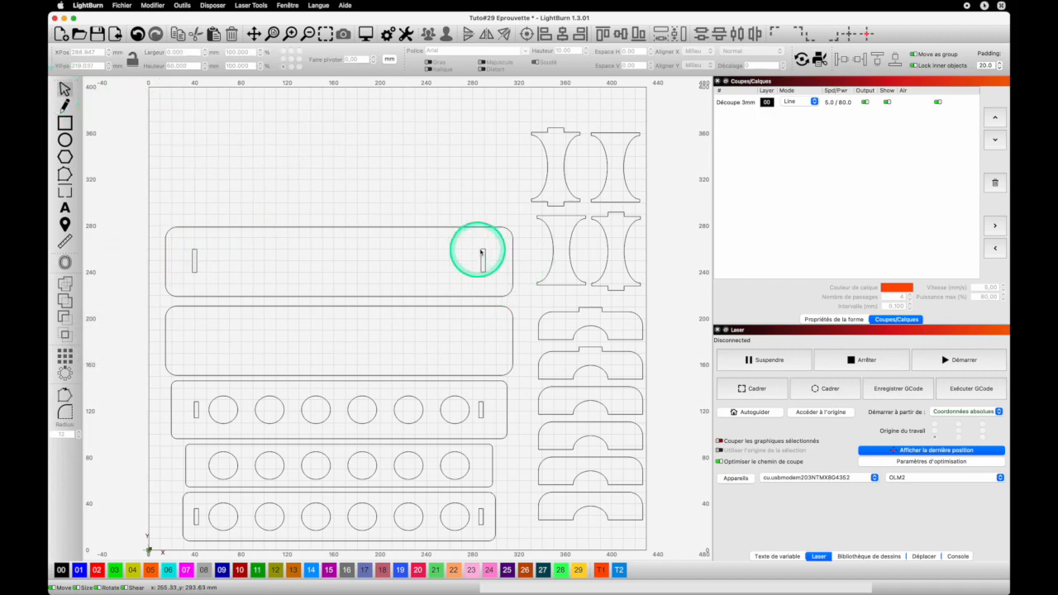
Step: Align the uppermost plate and its two slots on their common horizontal centre line and group them
left_click_drag(528, 260, 152, 264)
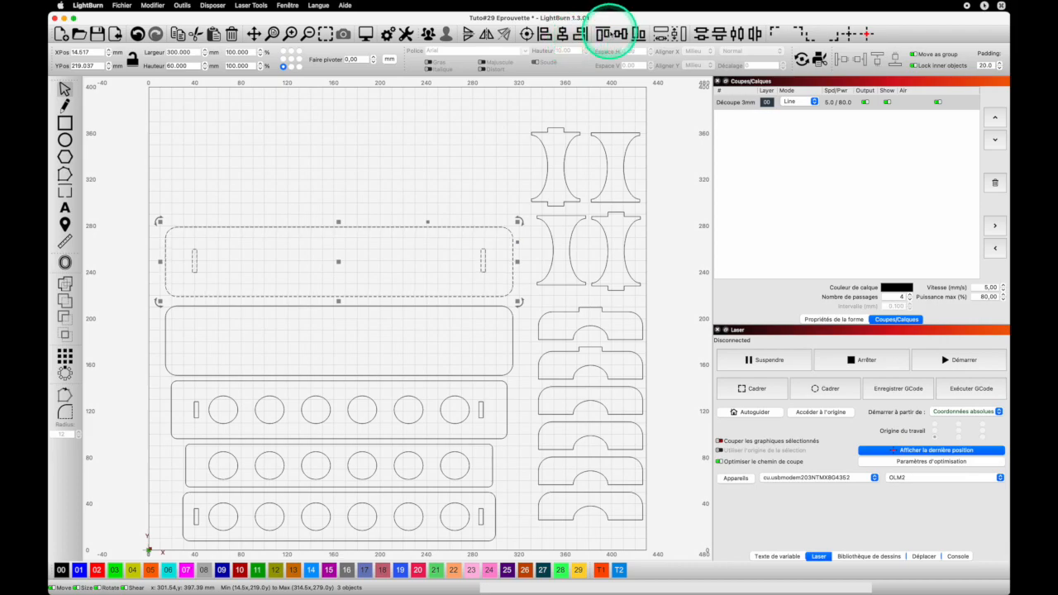
left_click(620, 33)
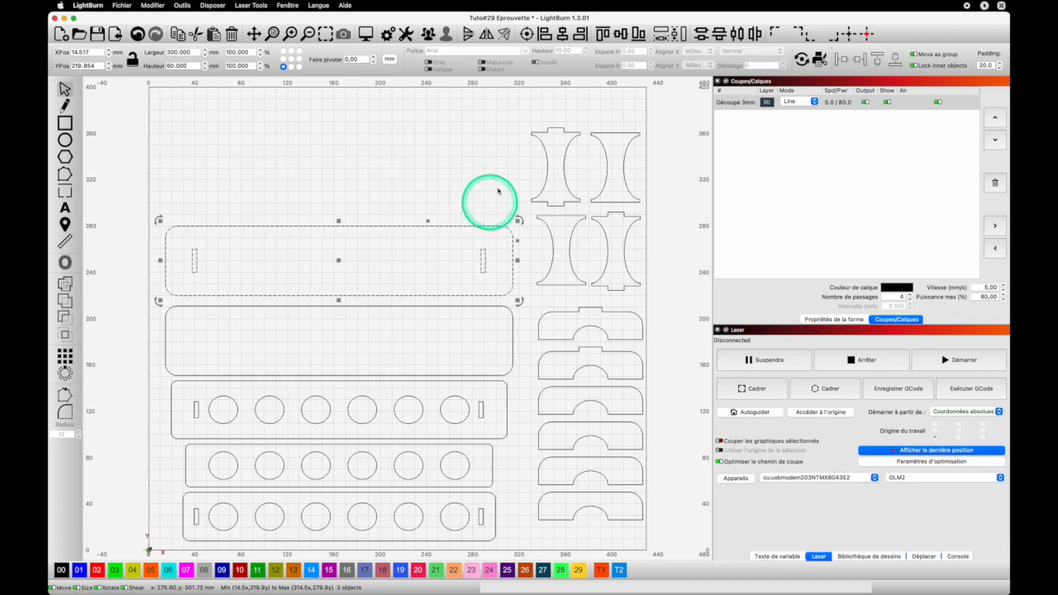
left_click(441, 37)
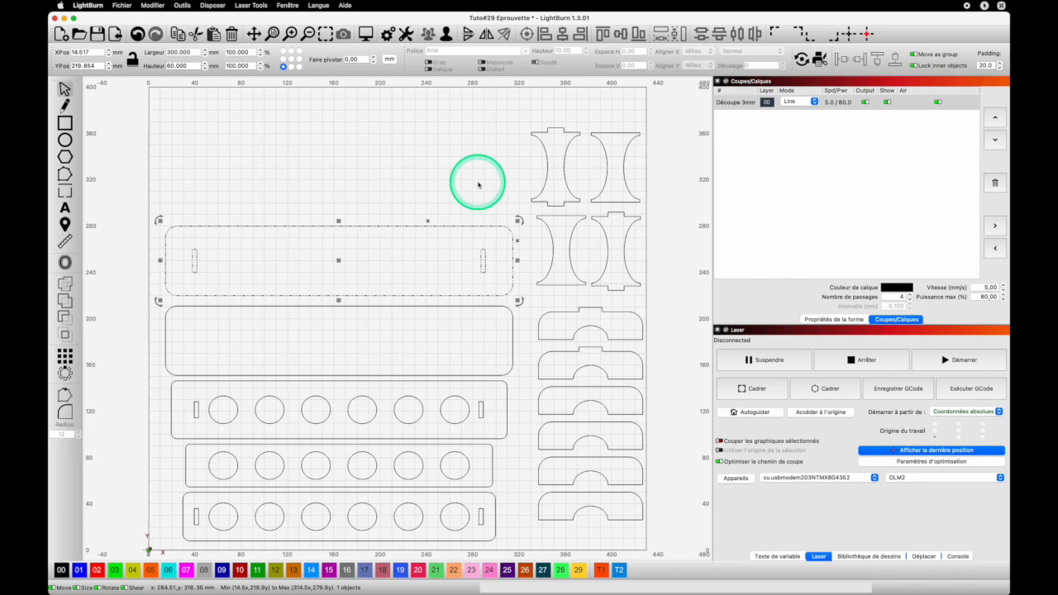
left_click(478, 186)
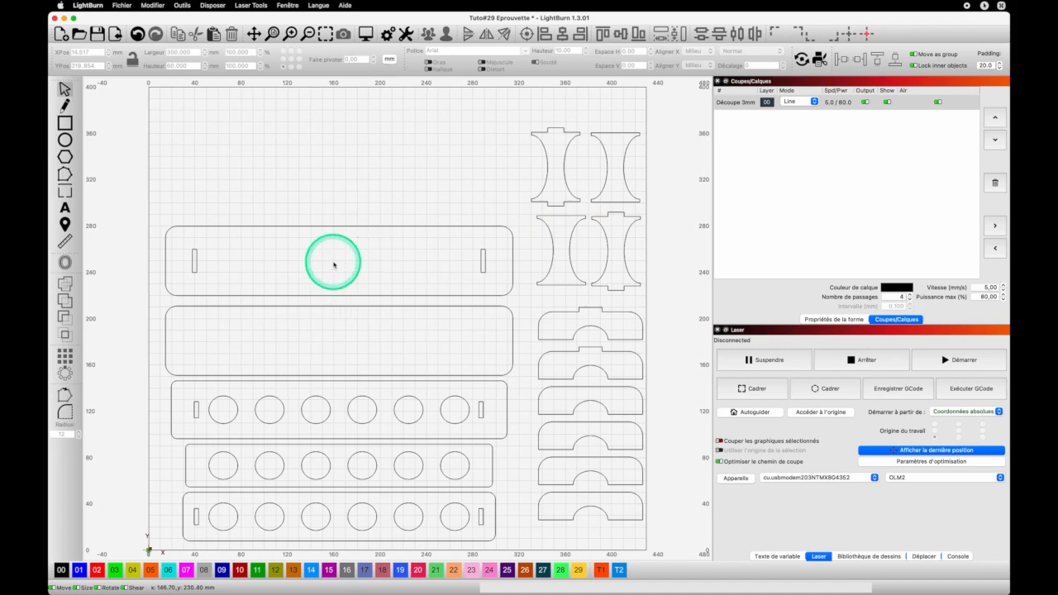
Step: Assign all the parts in the project to layer 02
key("super+a")
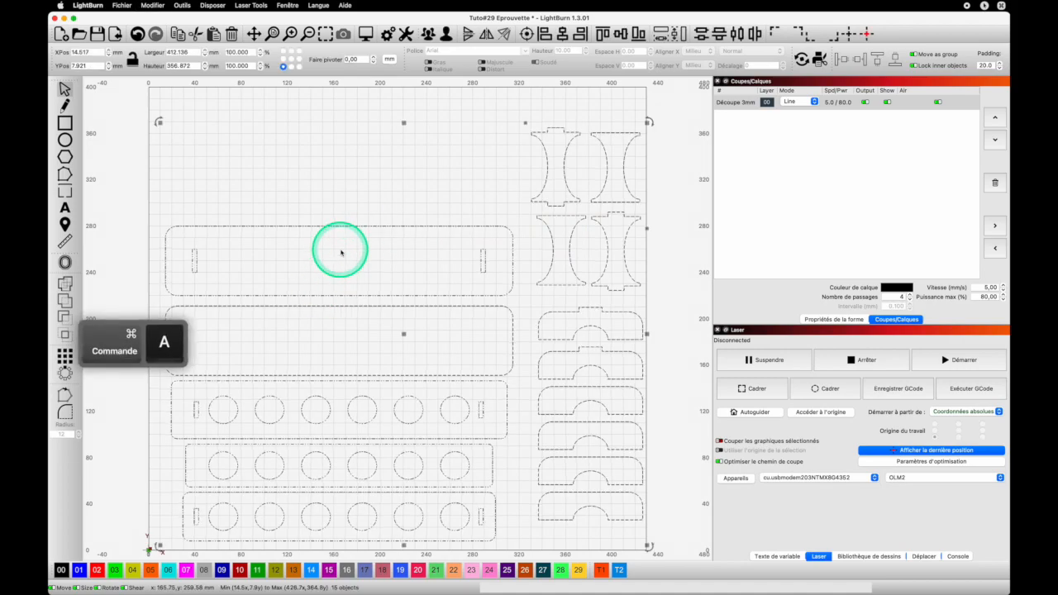
left_click(97, 570)
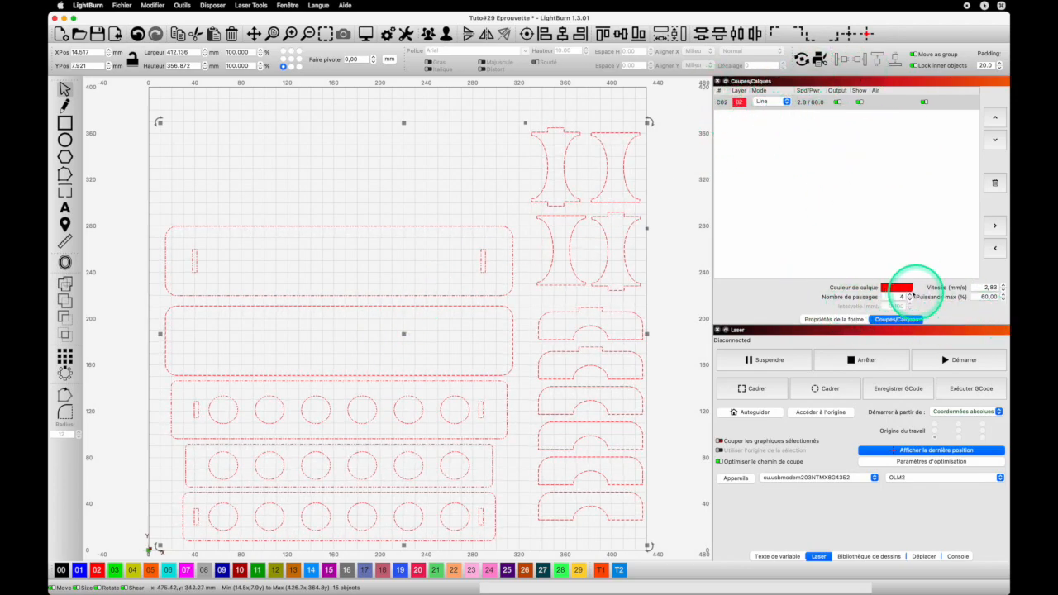
left_click(370, 203)
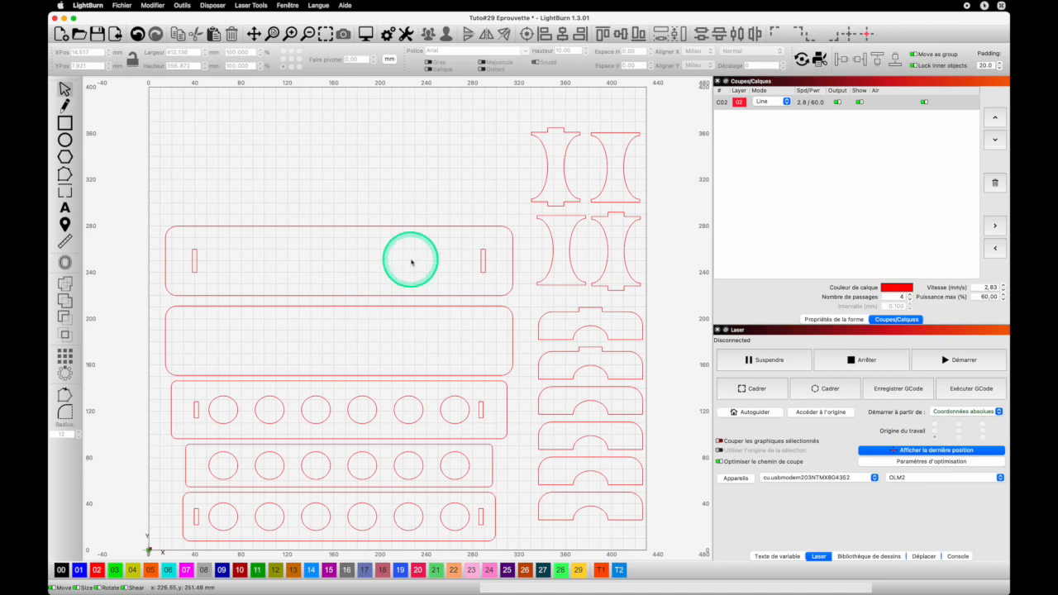
Step: Switch the laser device to GRBL Atomstack and check how the parts fit in its work area
left_click(909, 478)
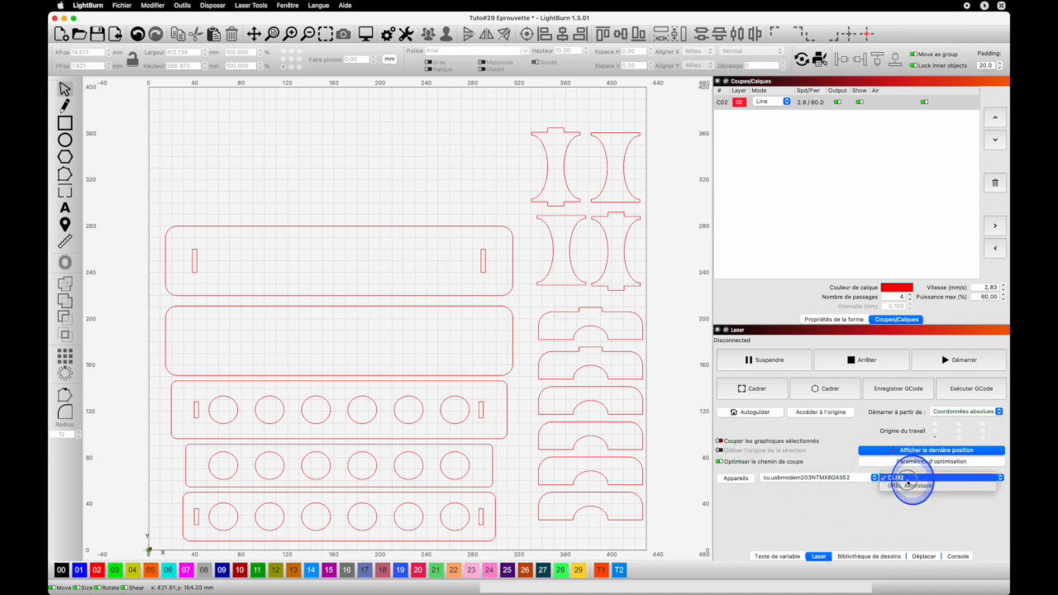
left_click(909, 486)
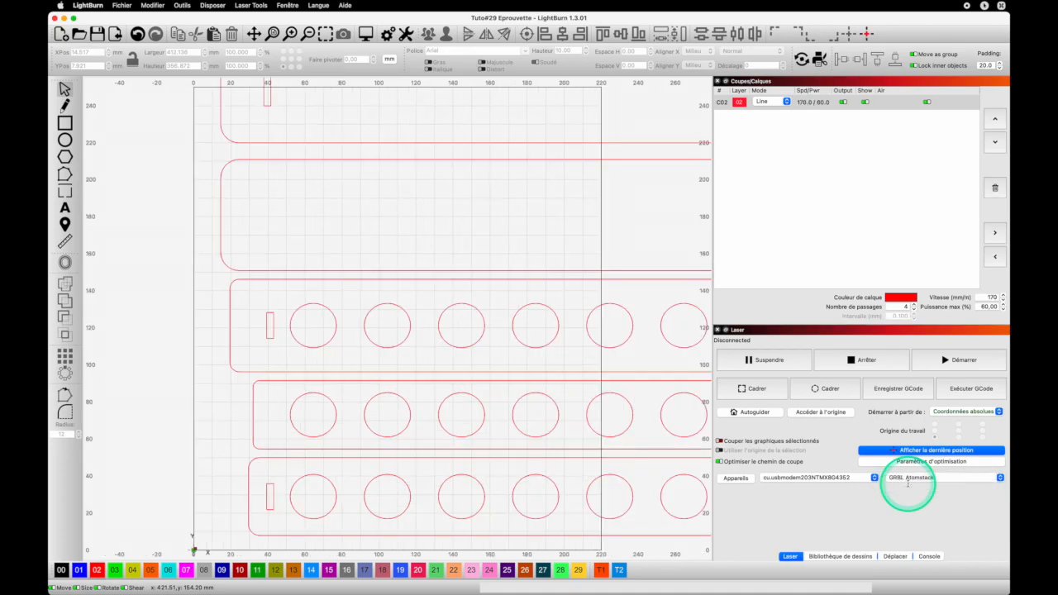
scroll(471, 368, "down", 2)
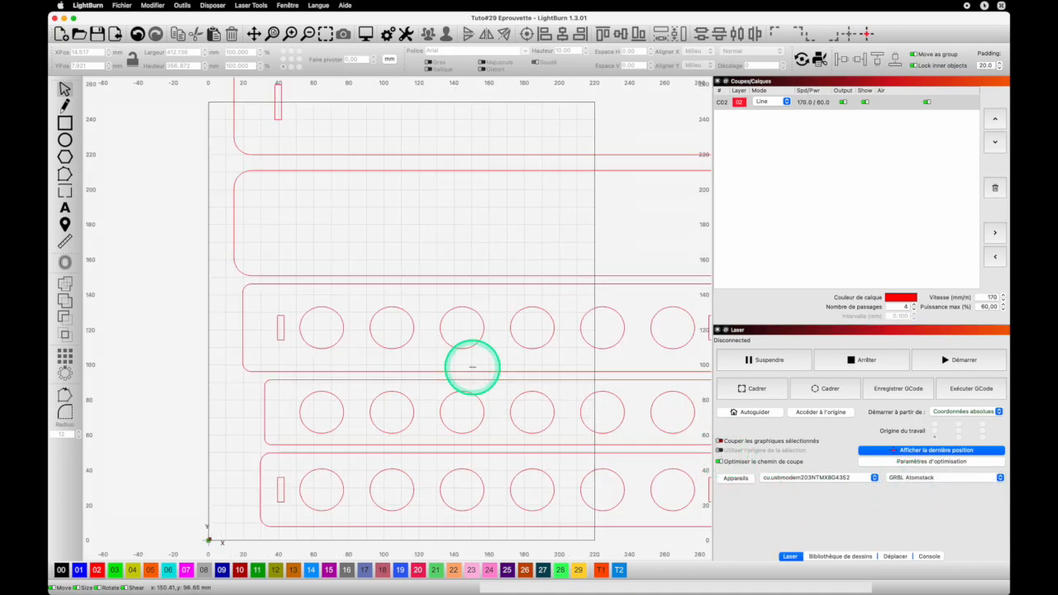
scroll(471, 369, "down", 1)
scroll(470, 368, "down", 1)
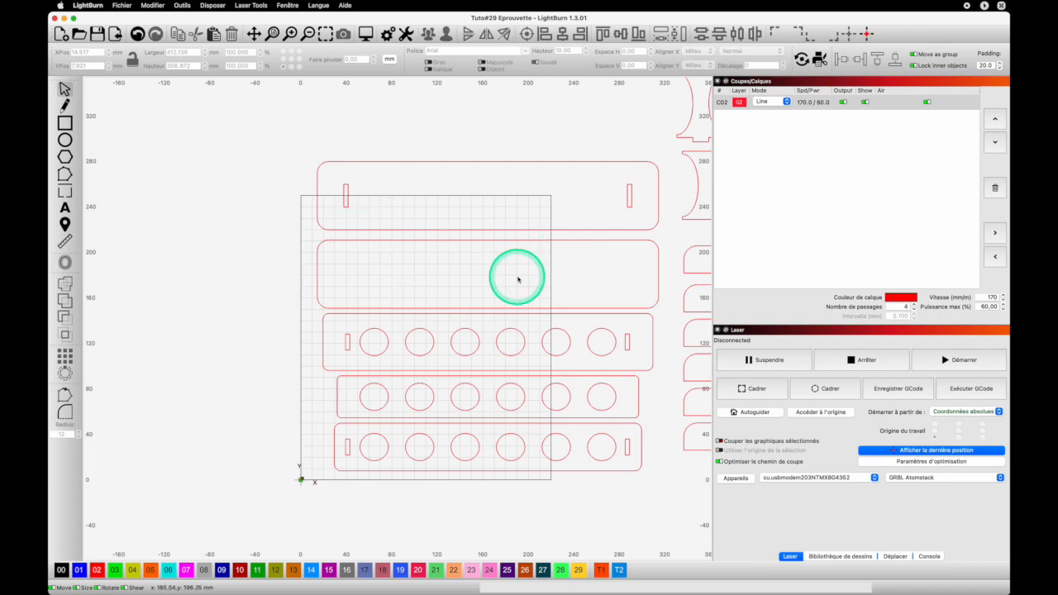
scroll(517, 280, "up", 1)
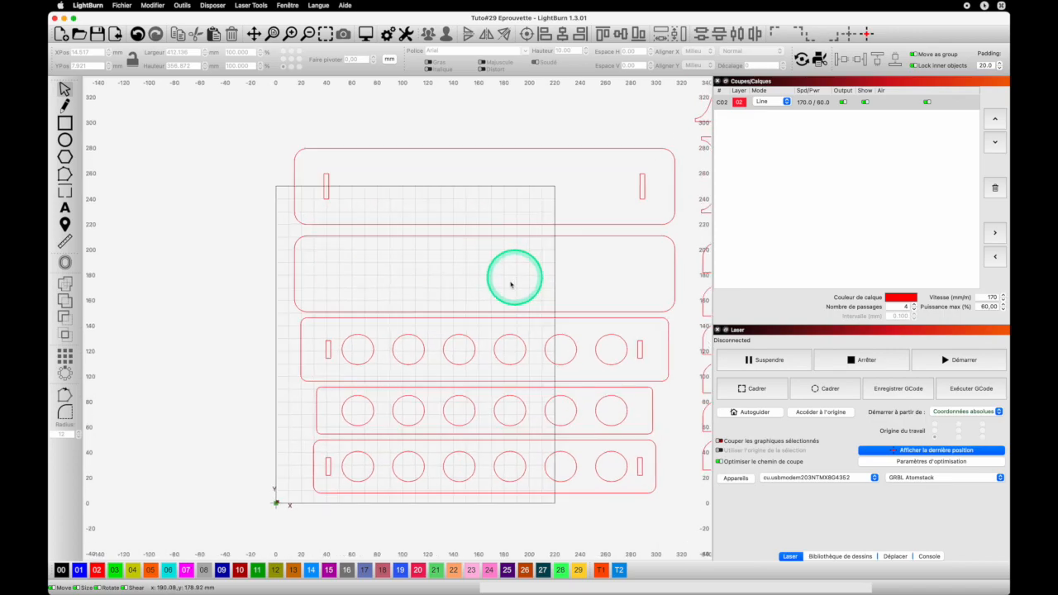
scroll(450, 374, "up", 1)
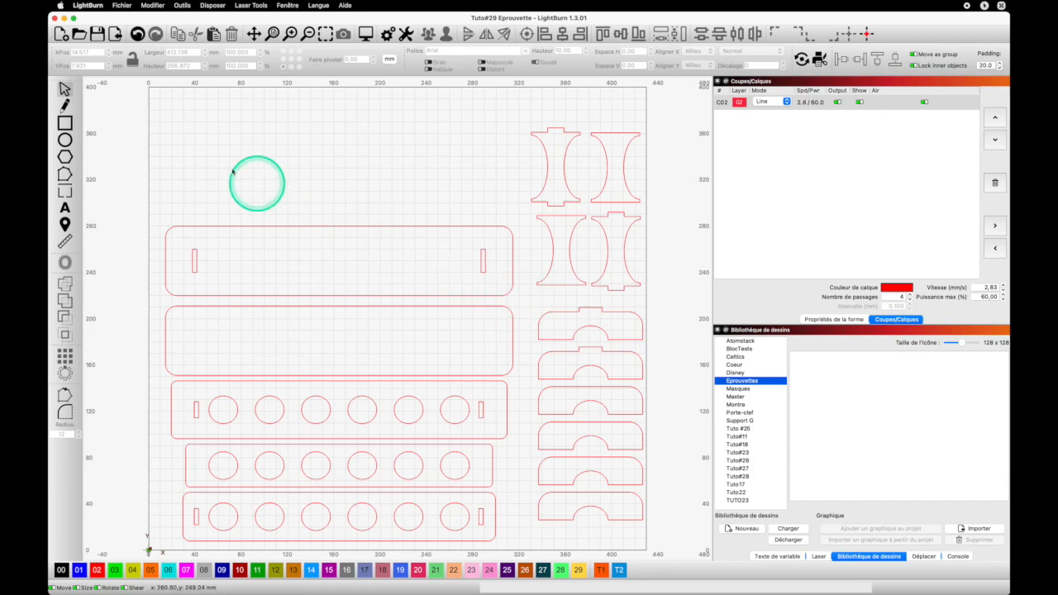
Step: Add the six arched pieces to the Eprouvettes art library as a graphic named "Pieds"
left_click(65, 123)
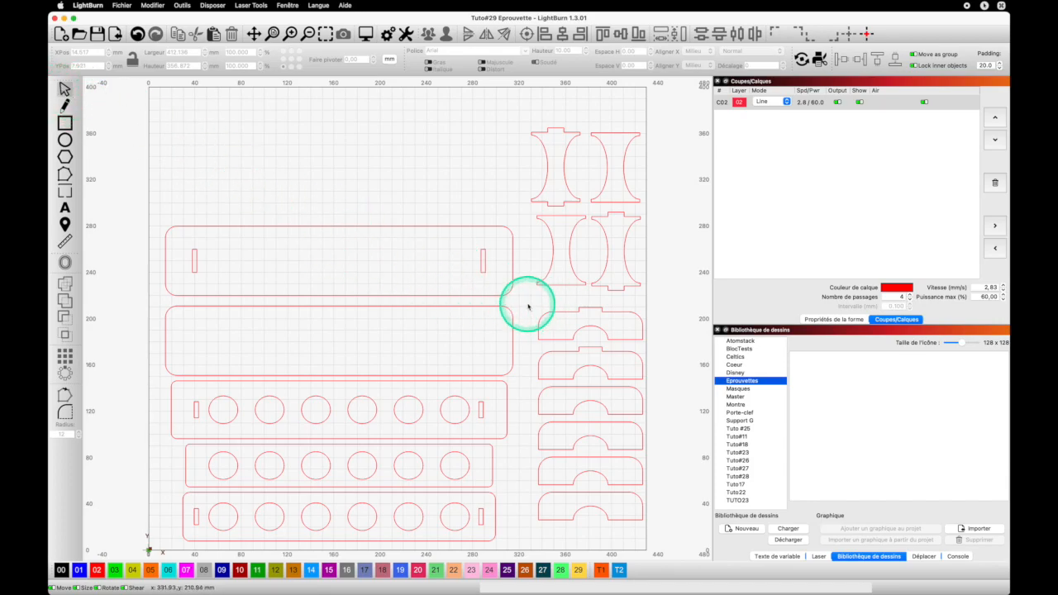
left_click_drag(531, 303, 645, 530)
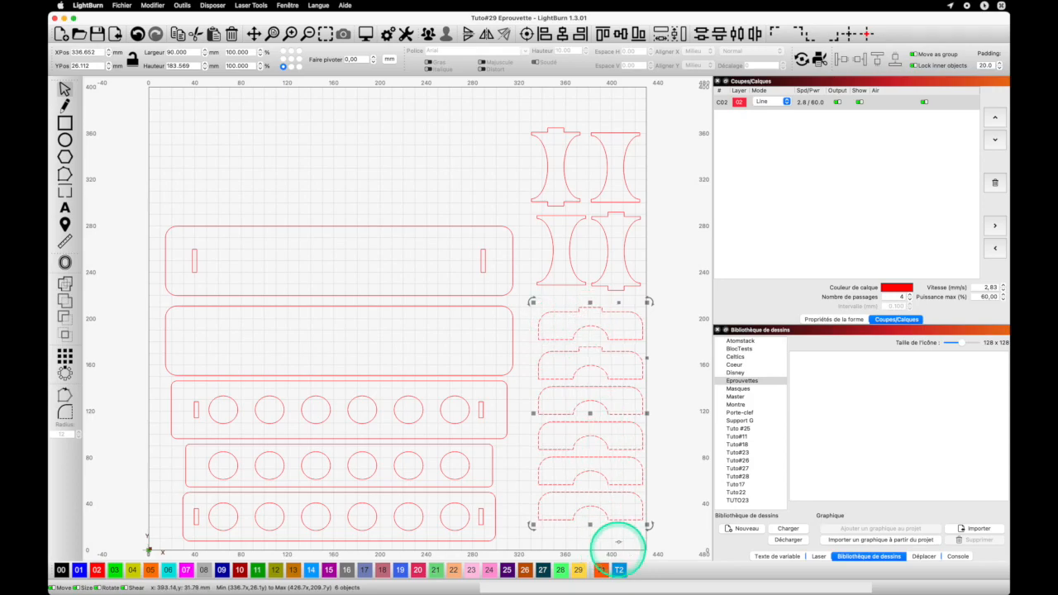
left_click(858, 541)
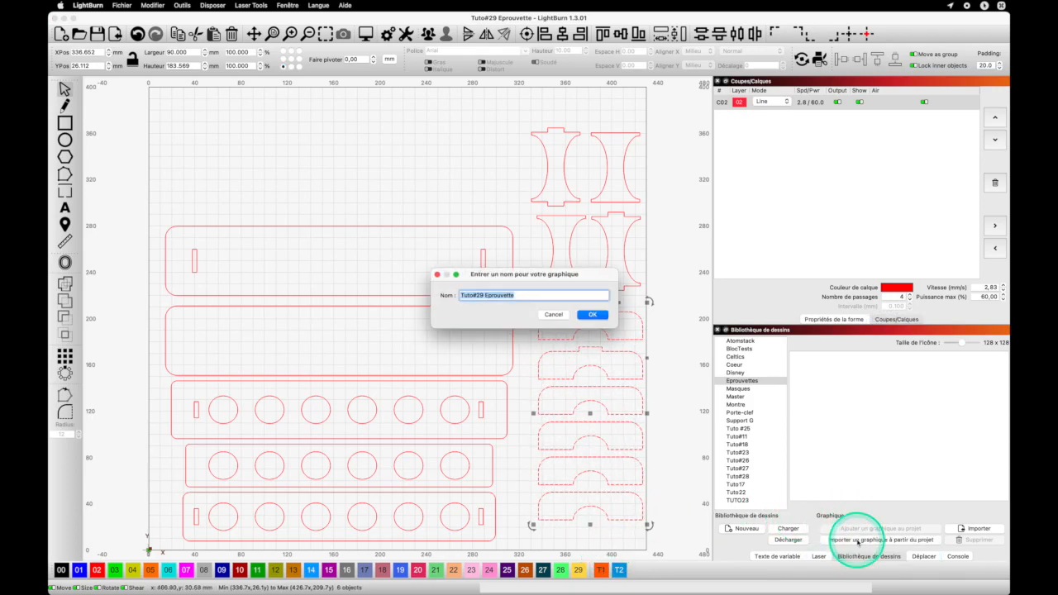
type("P")
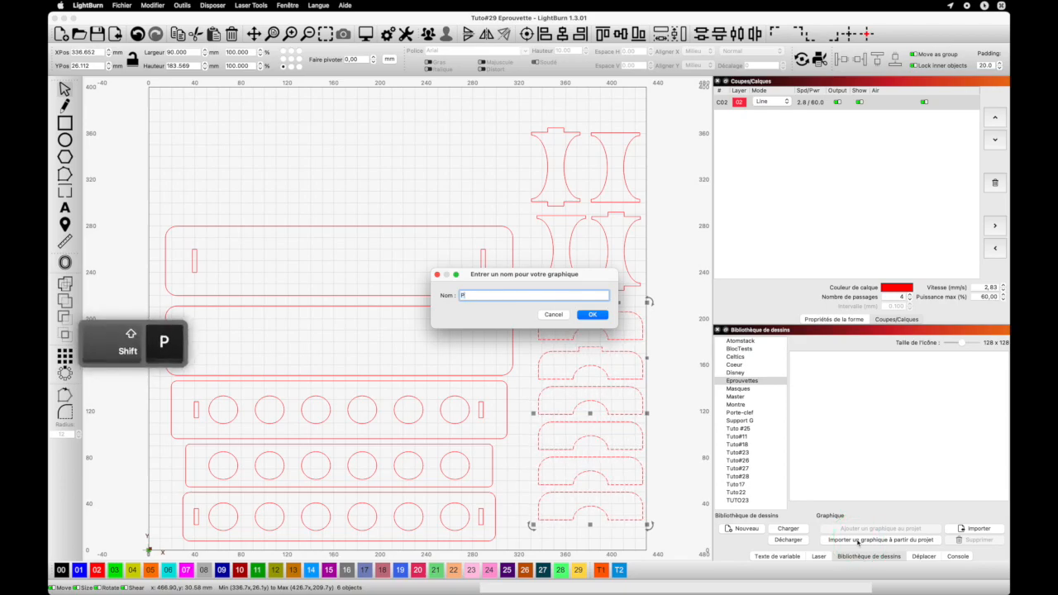
type("leds")
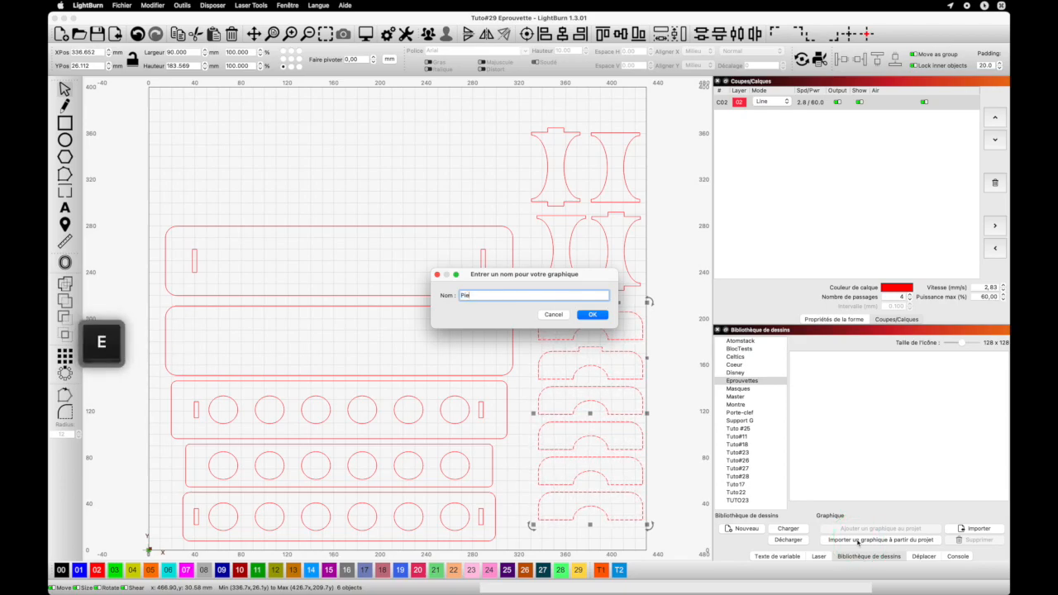
left_click(601, 319)
left_click(834, 368)
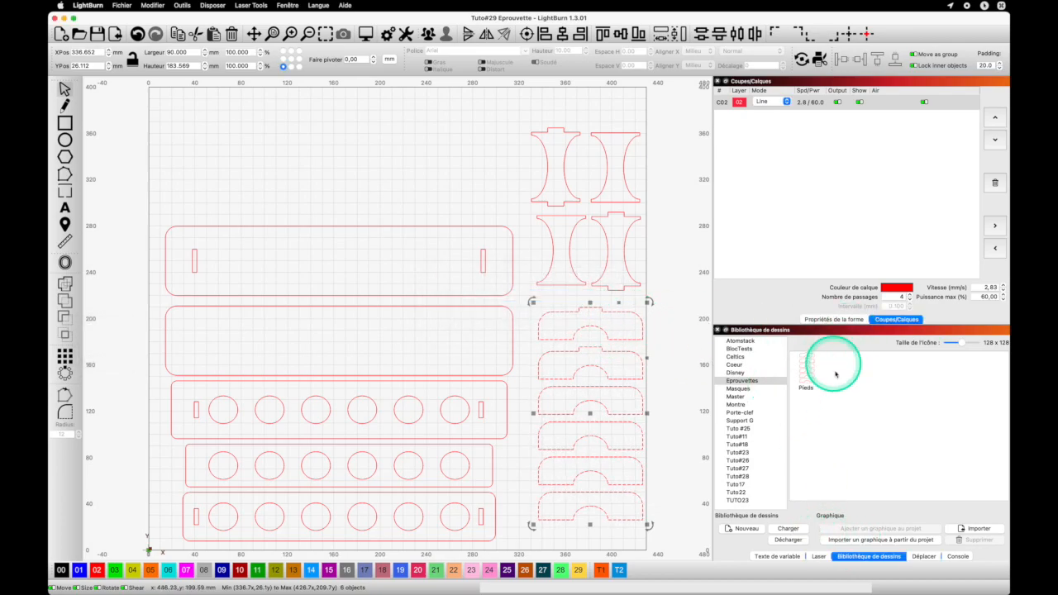
Step: Add the four concave supports to the Eprouvettes art library as a graphic named "Montants"
left_click(500, 117)
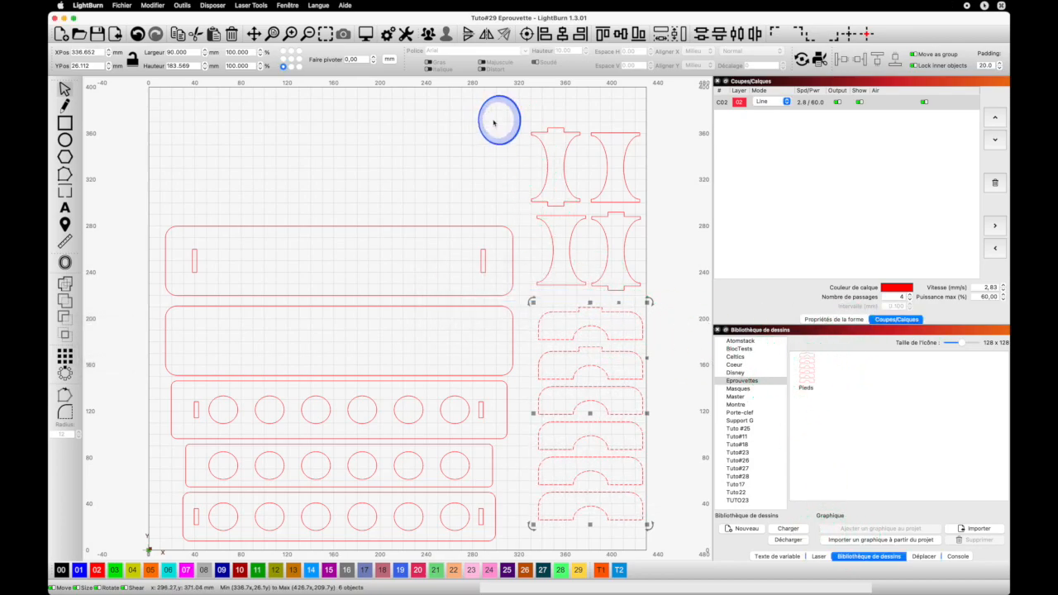
left_click_drag(513, 119, 646, 295)
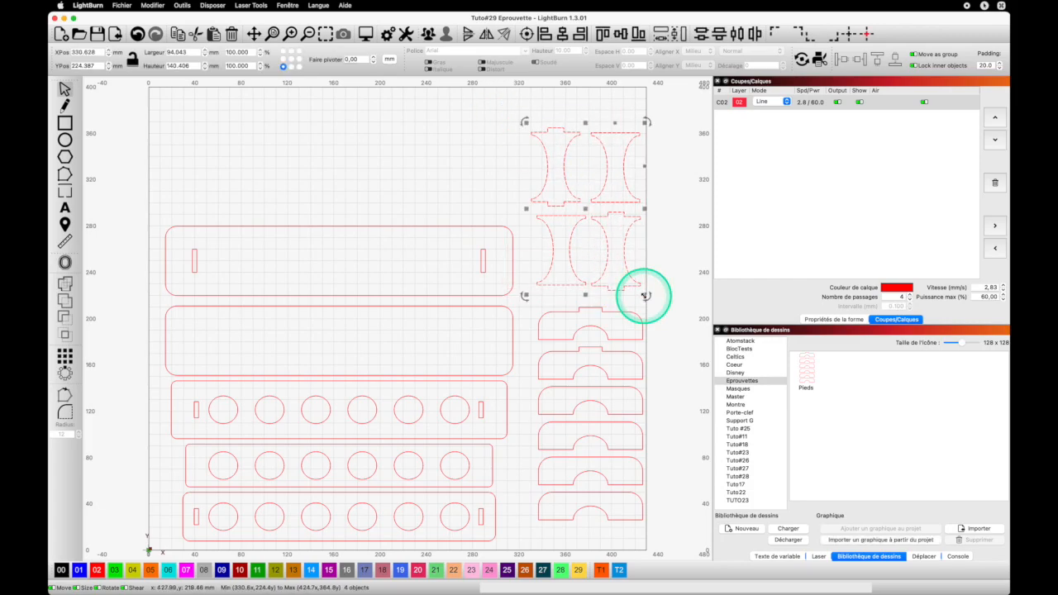
left_click(878, 541)
type("Montants")
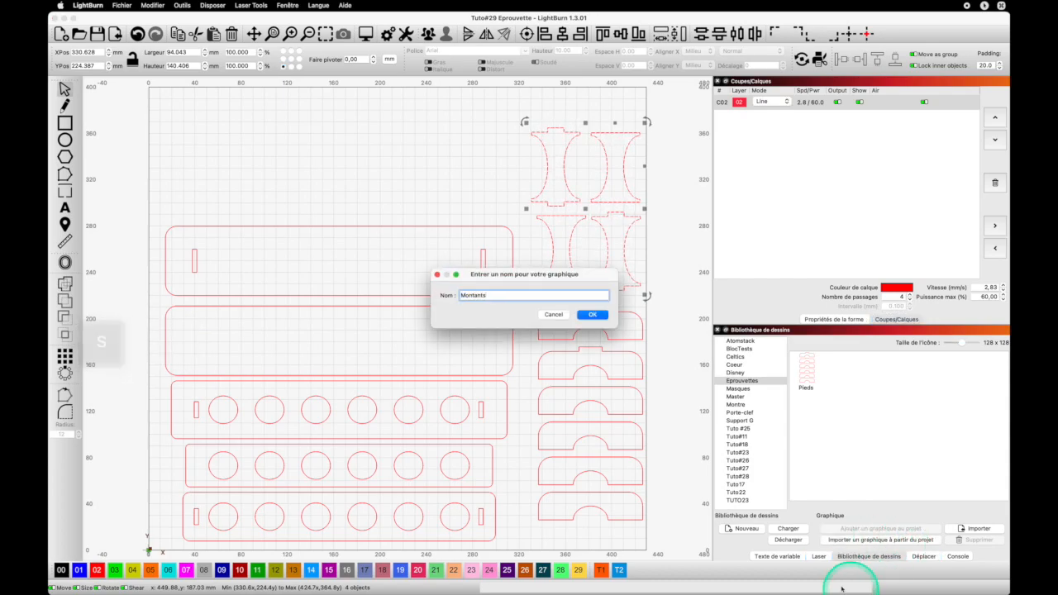
left_click(584, 315)
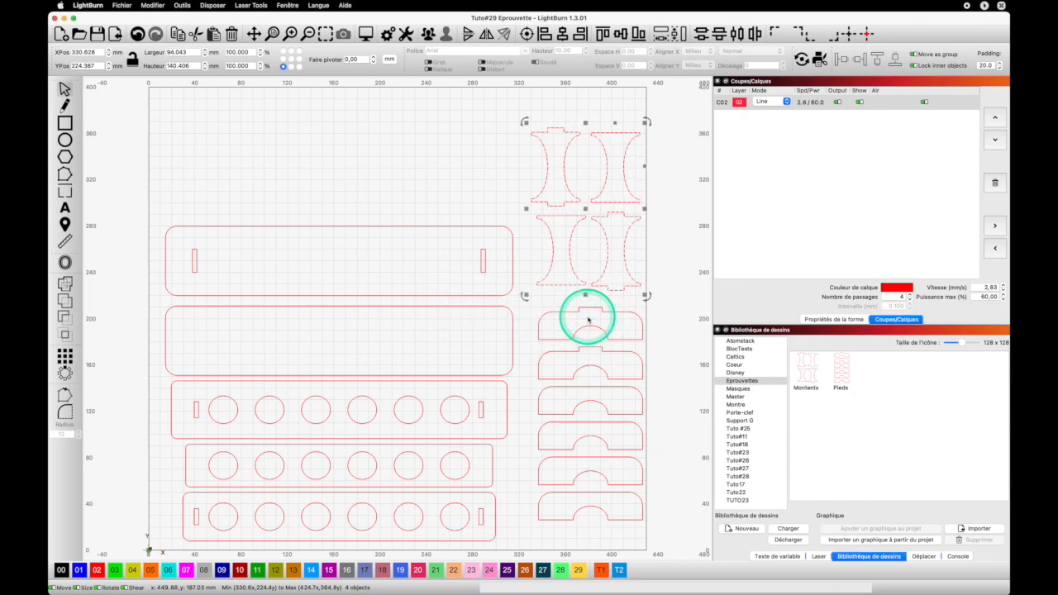
Step: Add the two lowest six-hole plates to the Eprouvettes art library as a graphic named "PartSup"
left_click_drag(163, 442, 523, 545)
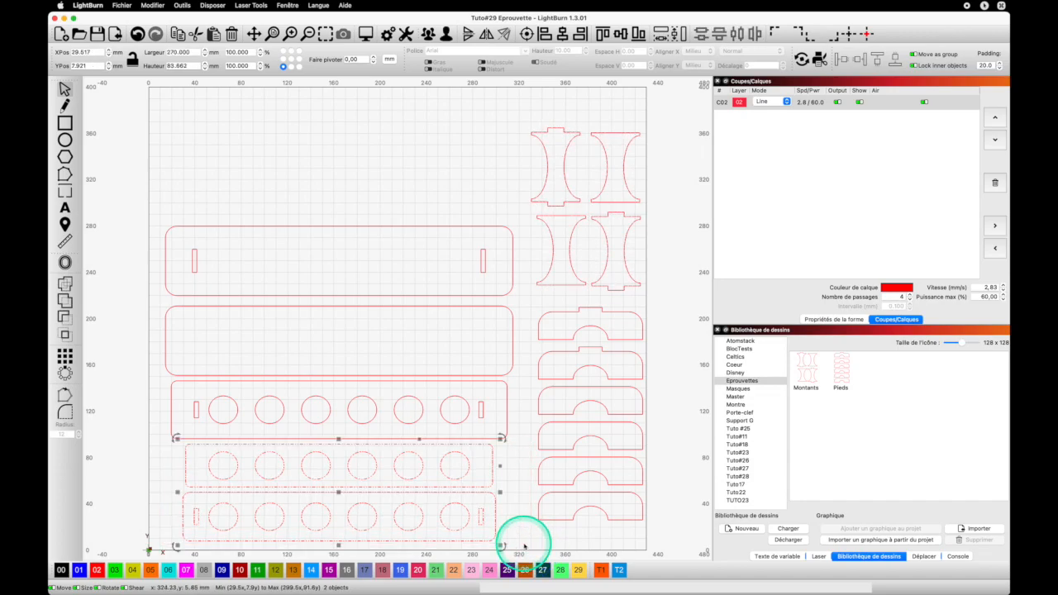
left_click(878, 539)
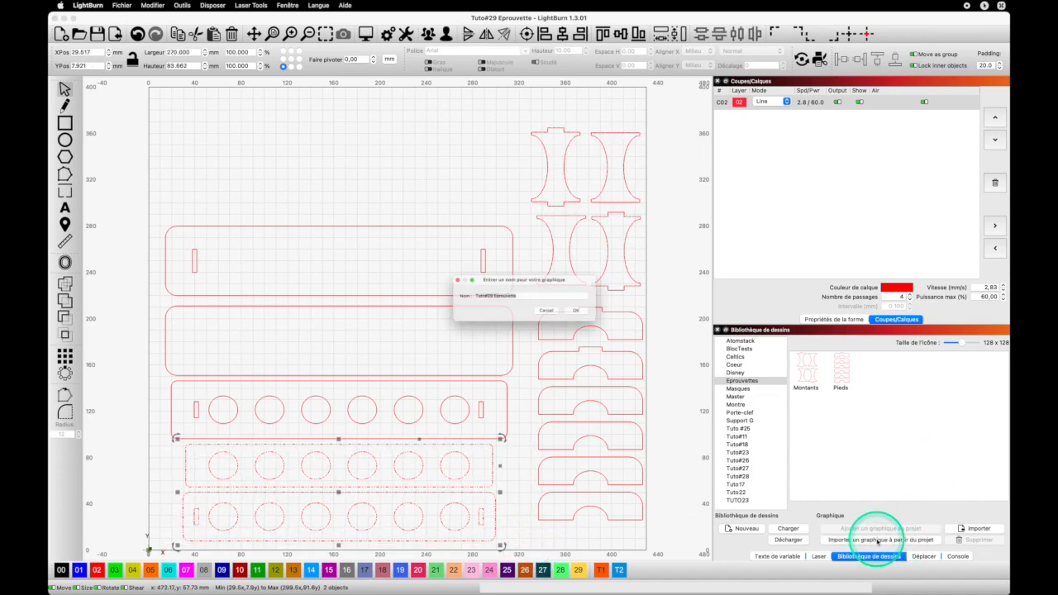
type("Part")
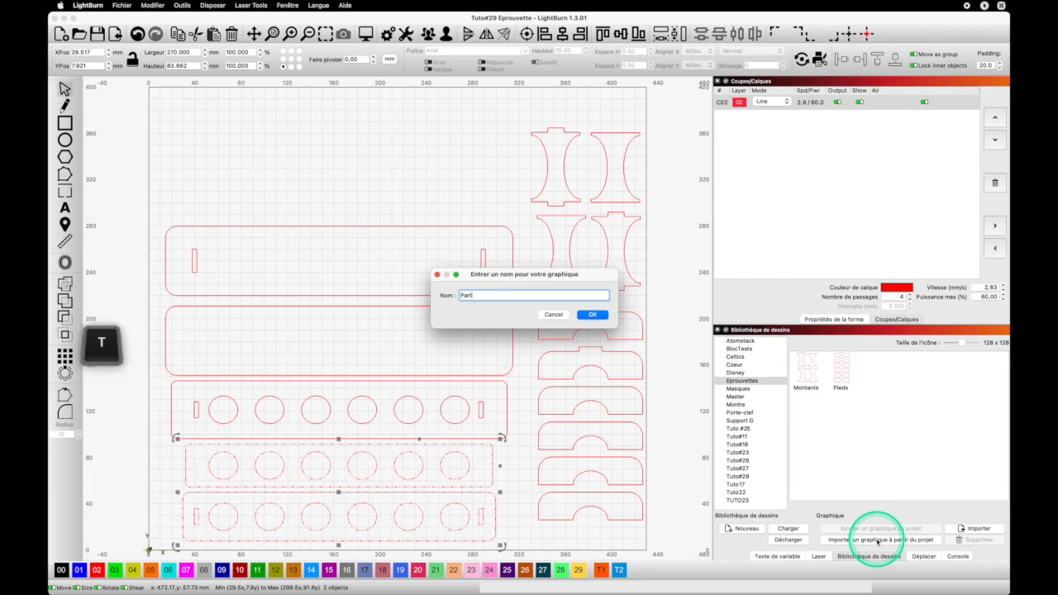
type("Sup")
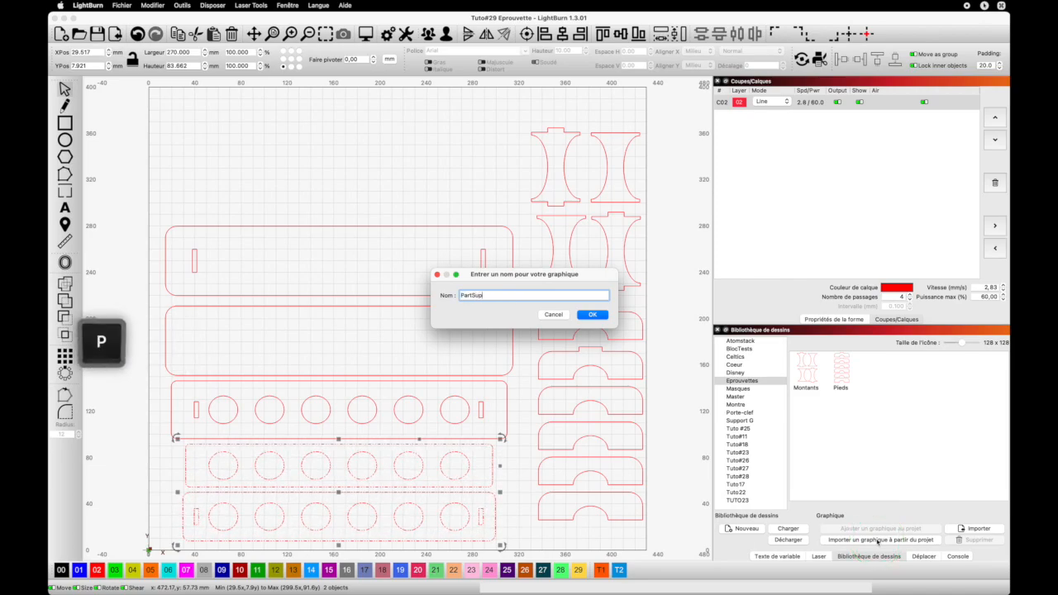
left_click(592, 315)
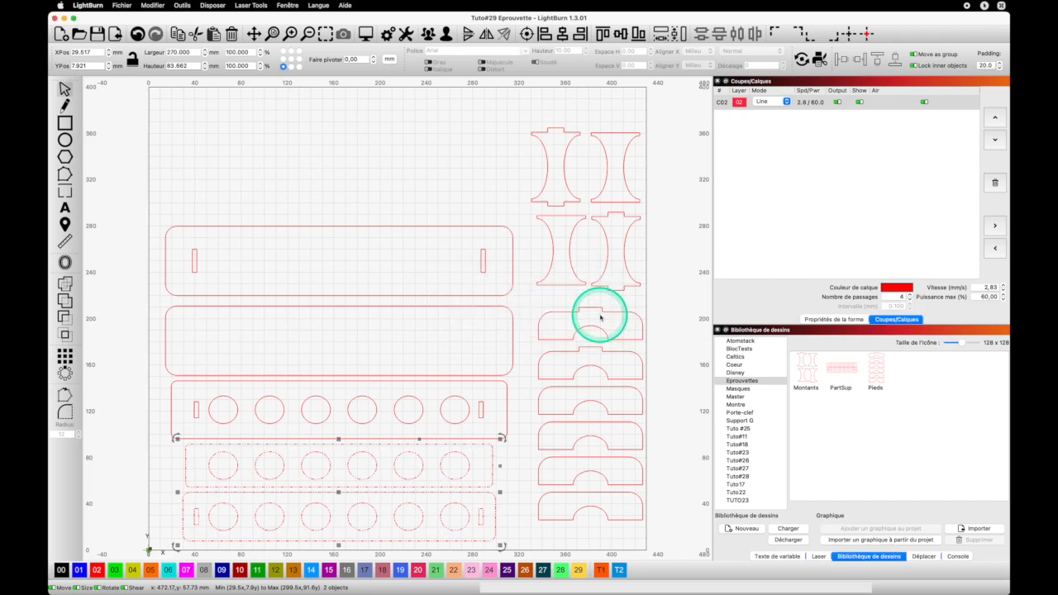
Step: Add the three uppermost plates to the Eprouvettes art library as a graphic named "Base" and save the project
left_click_drag(159, 205, 479, 429)
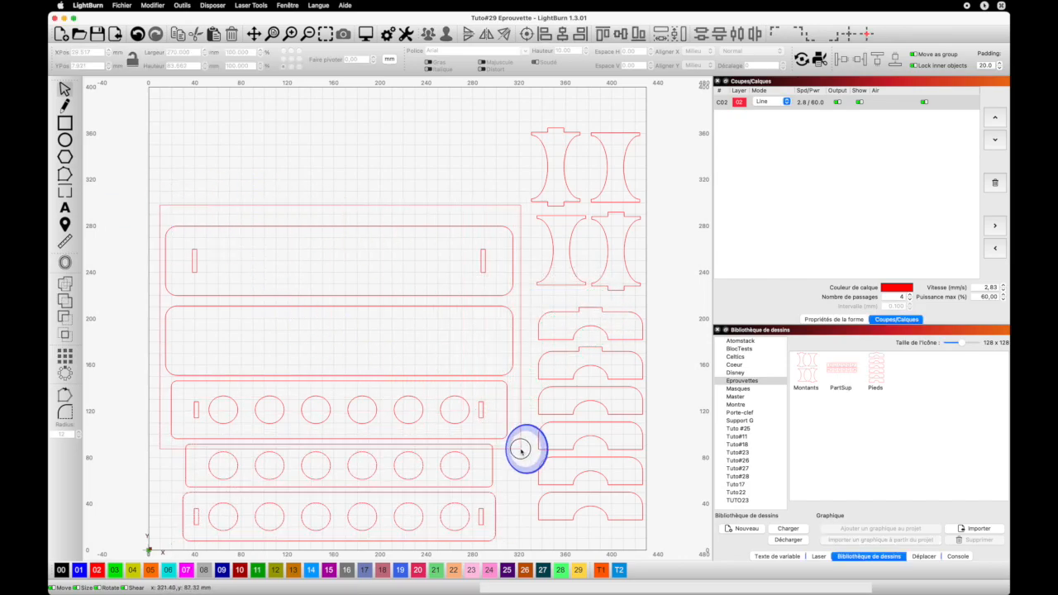
left_click_drag(520, 446, 518, 443)
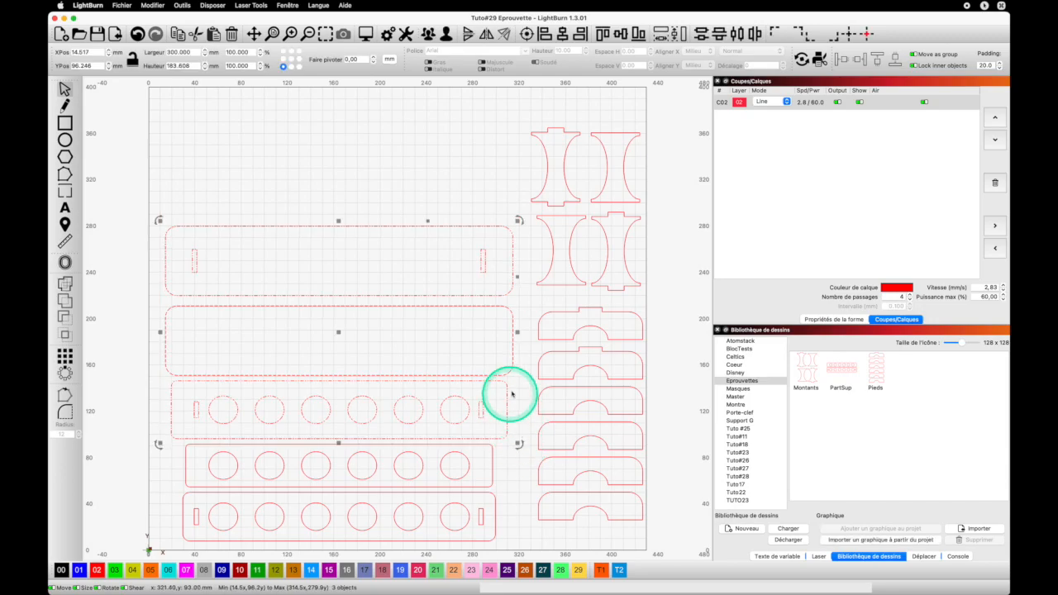
left_click(846, 541)
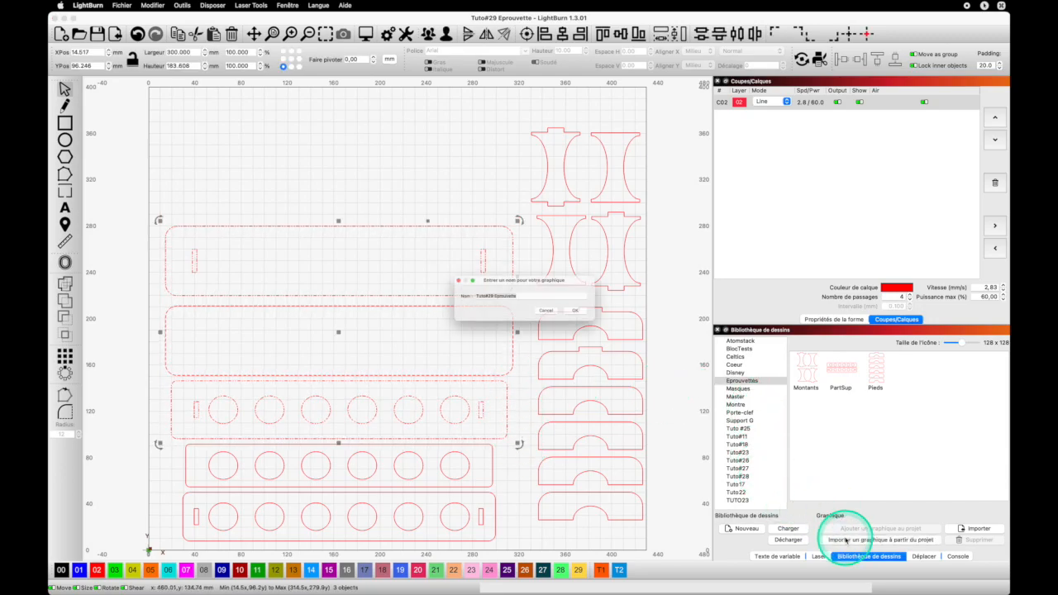
type("Base")
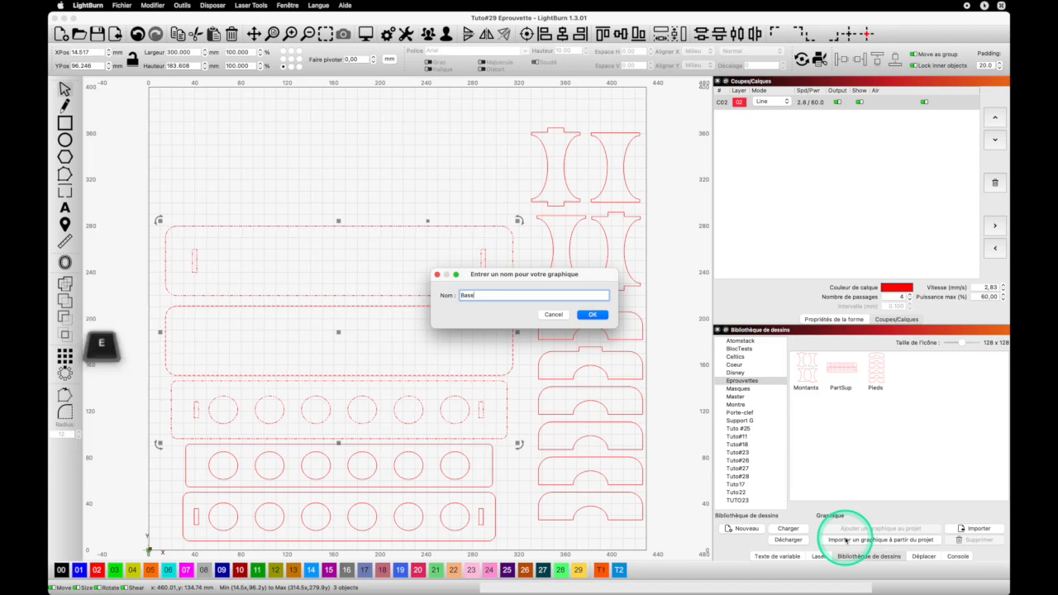
left_click(615, 319)
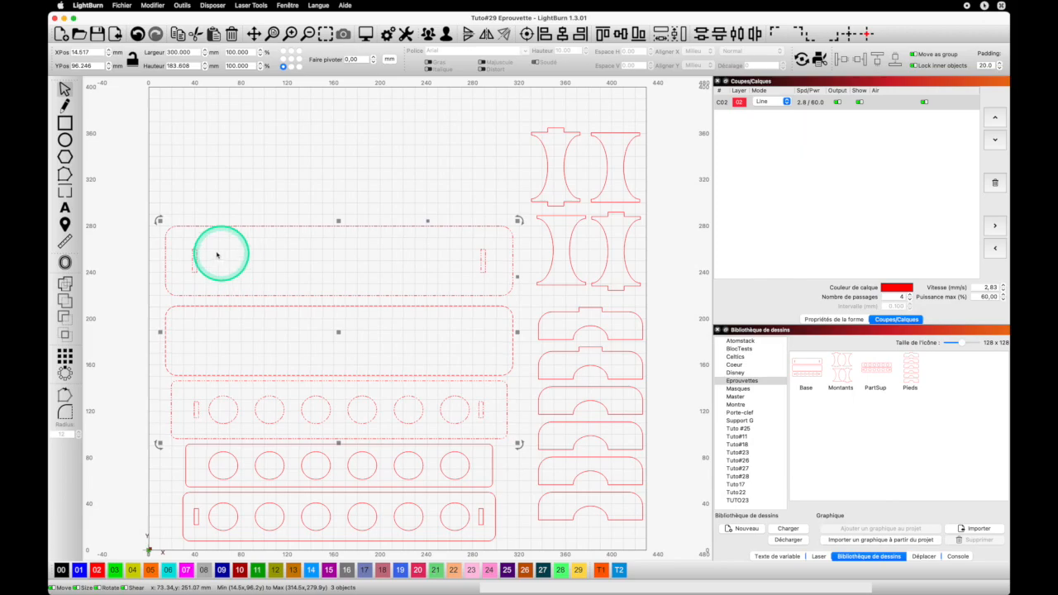
key("super+s")
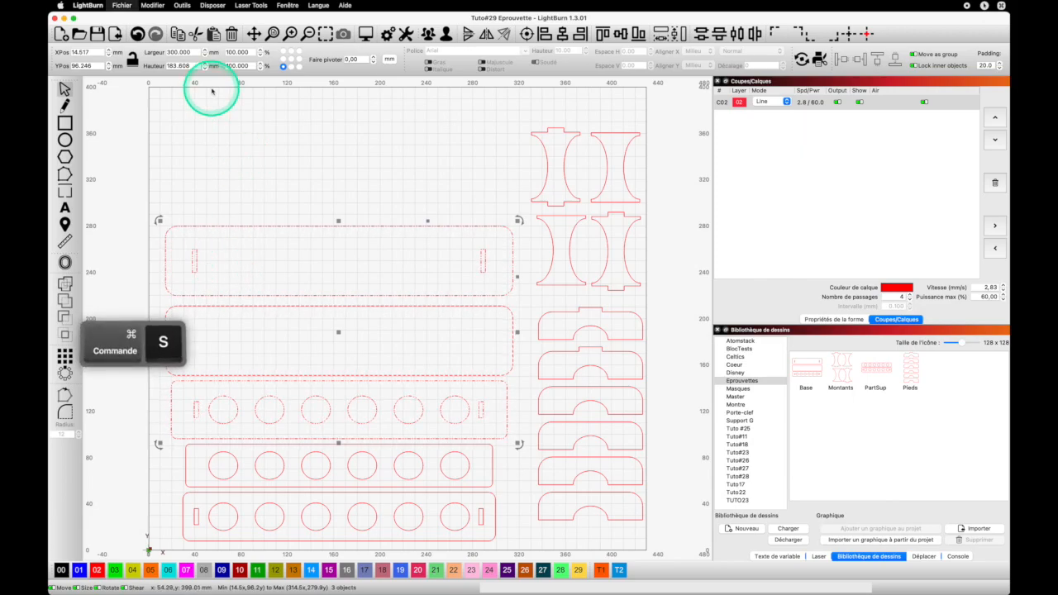